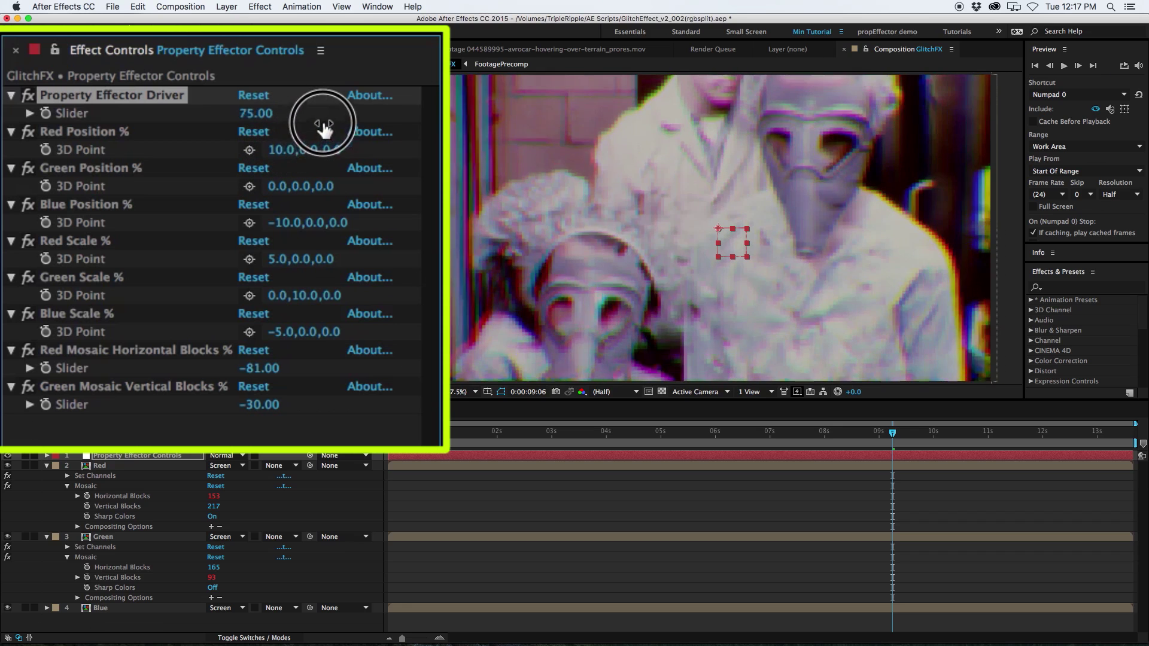
In the demo reel, vary the Driver value and change the particle colour to purple.
left_click_drag(323, 126, 307, 128)
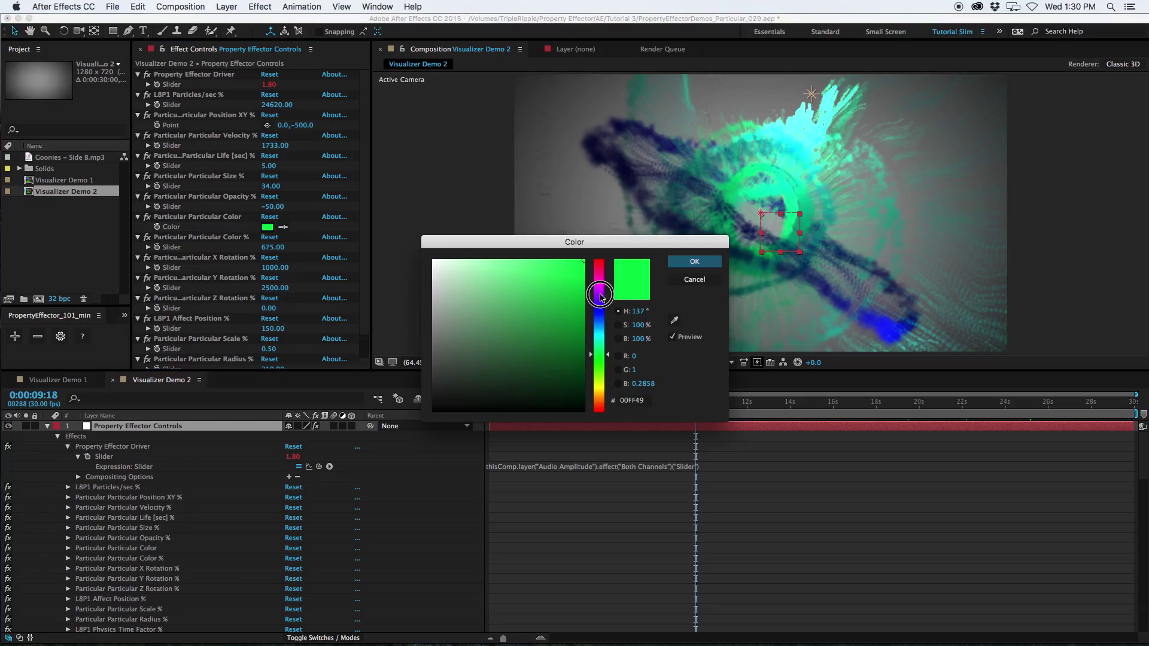
left_click(601, 295)
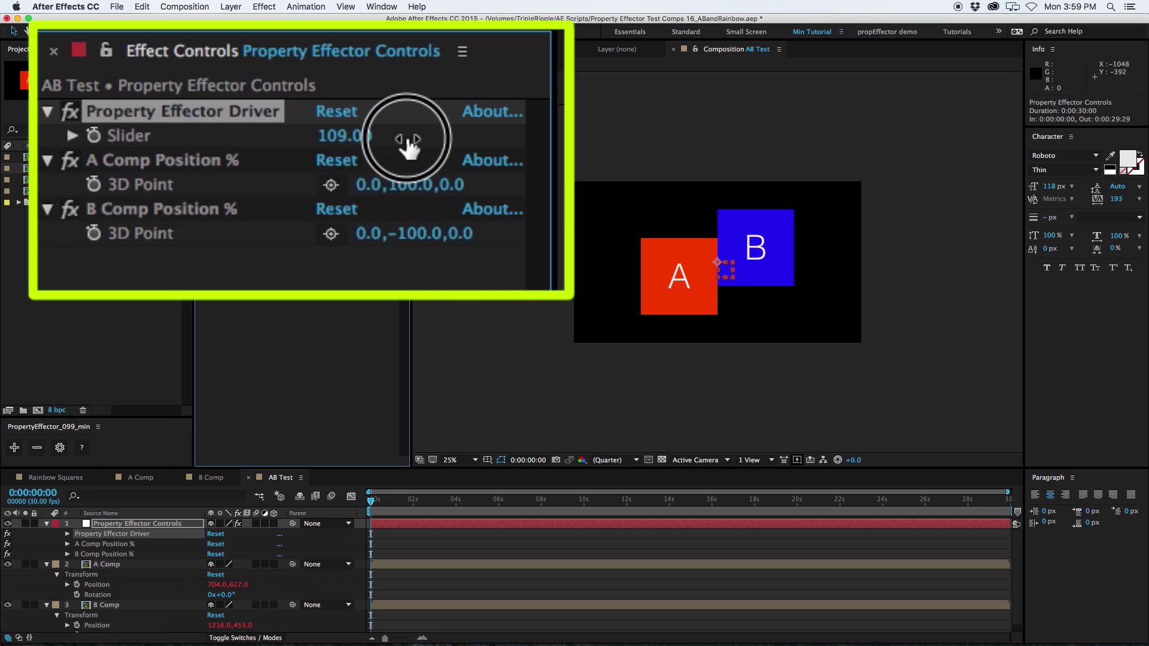
left_click_drag(410, 129, 328, 98)
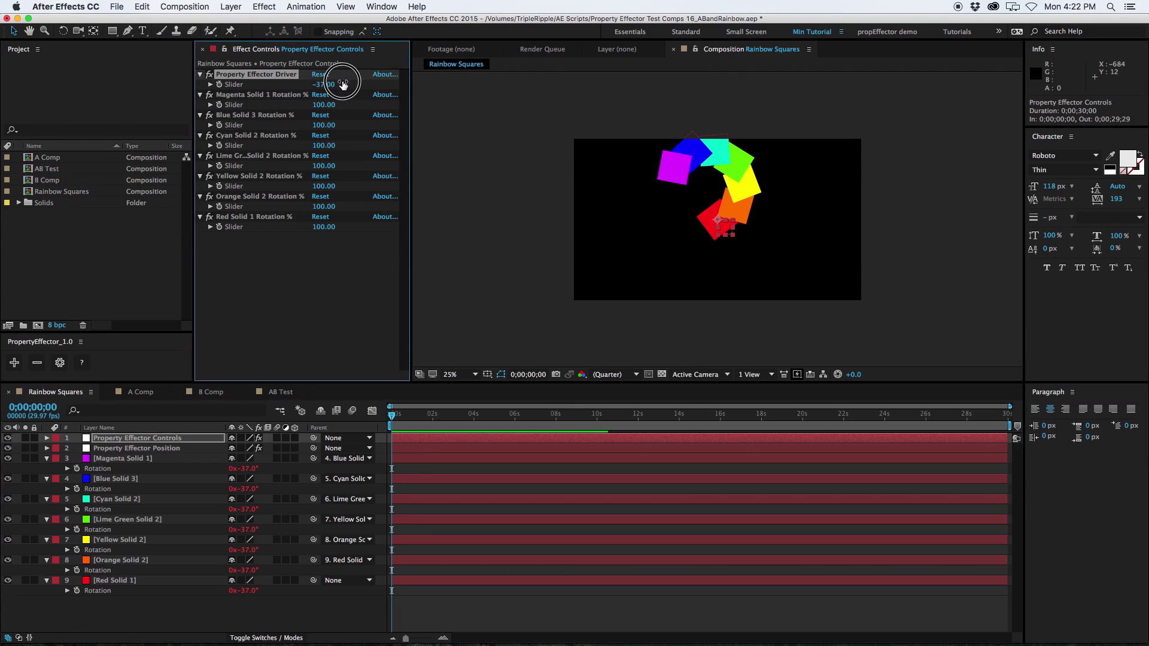
mouse_move(336, 82)
left_mouse_down()
mouse_move(365, 77)
mouse_move(339, 73)
left_mouse_up()
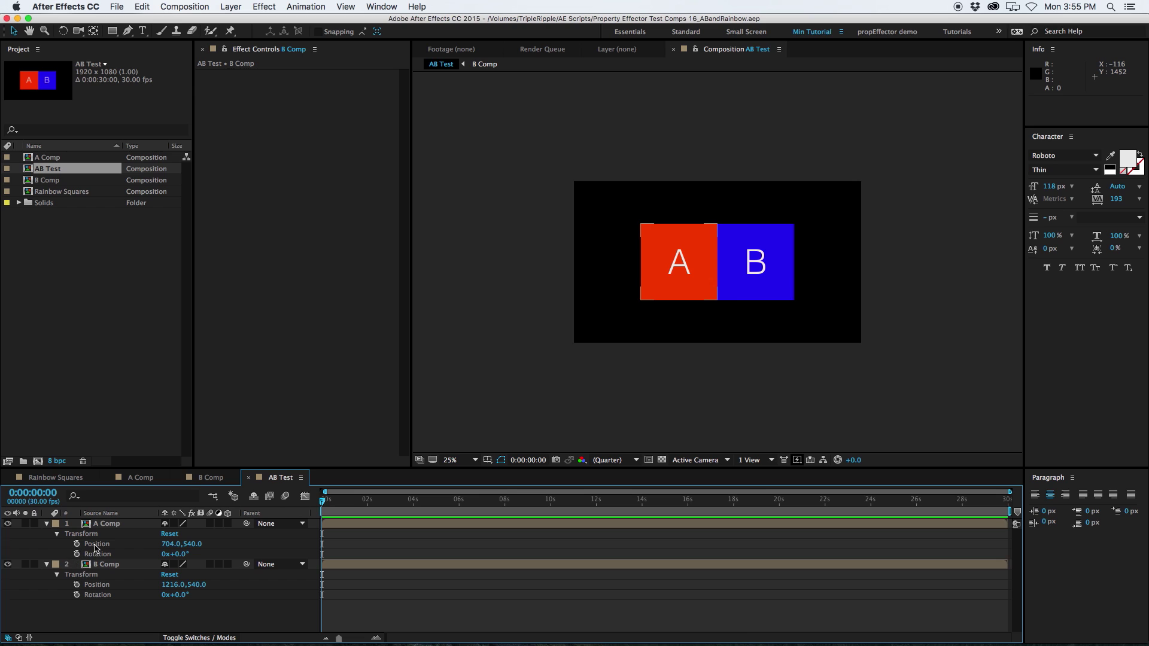
left_click(675, 282)
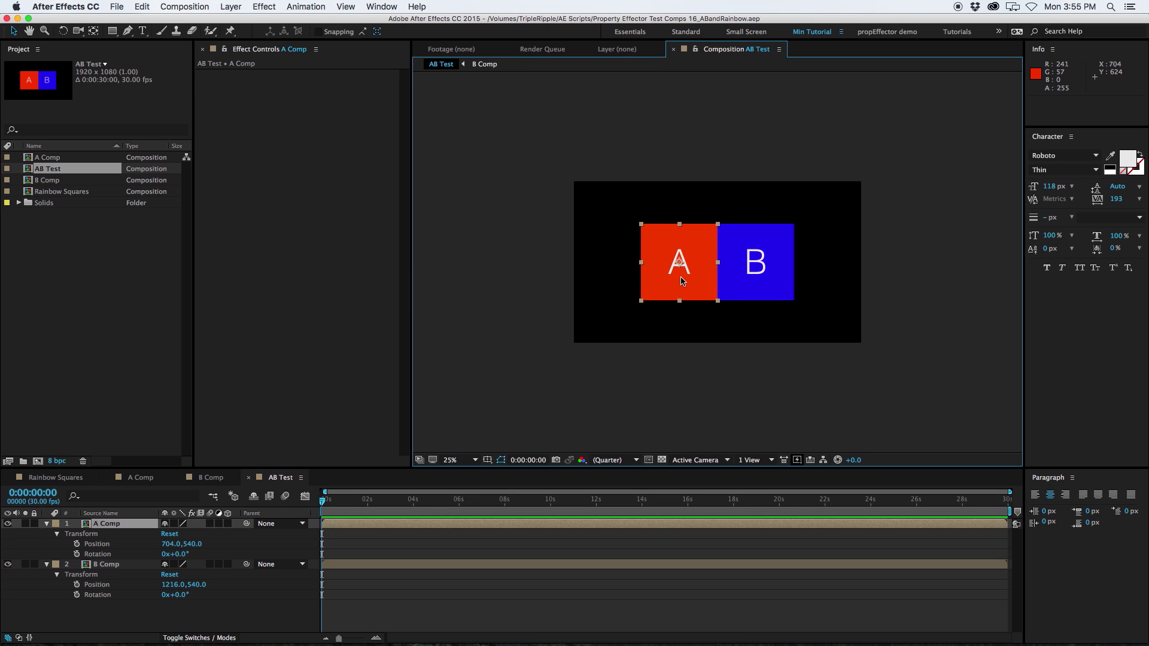
left_click_drag(682, 281, 682, 230)
left_click_drag(737, 274, 715, 309)
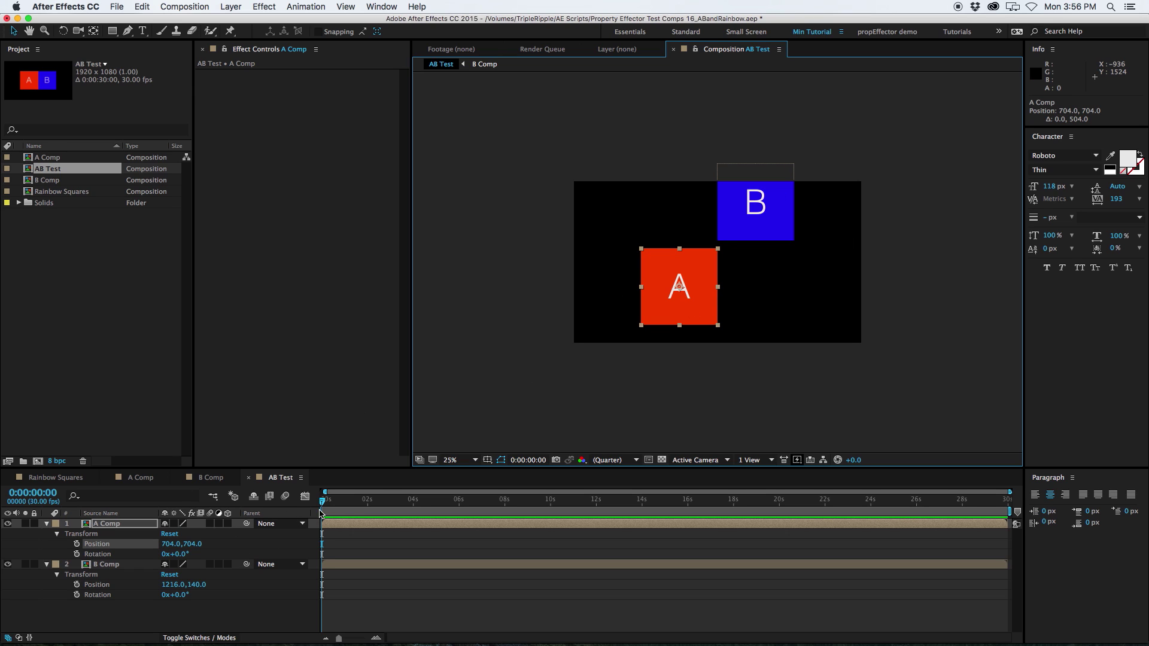
left_click(77, 544)
left_click(76, 554)
left_click(77, 584)
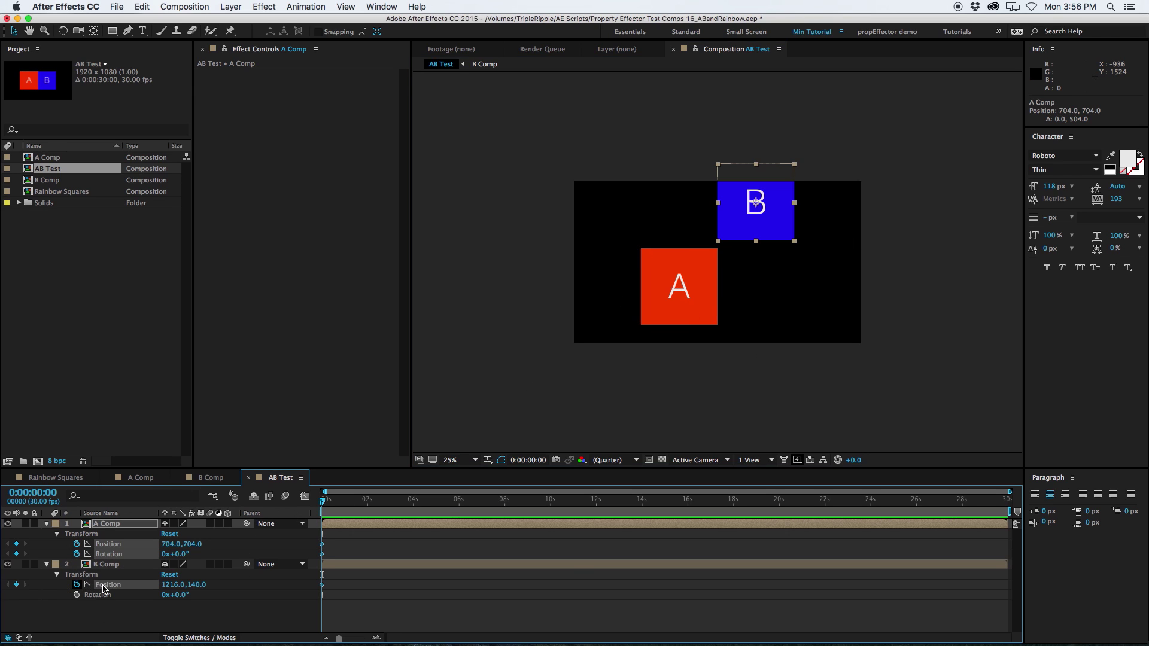
left_click(509, 501)
left_click(682, 281)
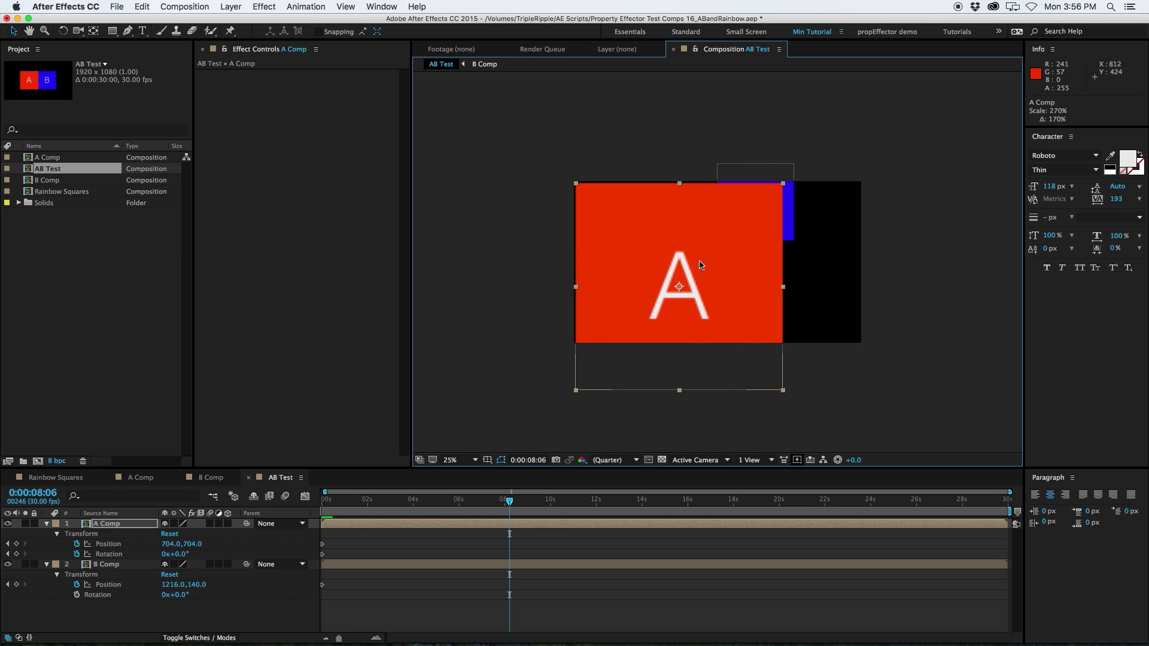
left_click_drag(702, 285, 702, 209)
left_click_drag(736, 237, 733, 335)
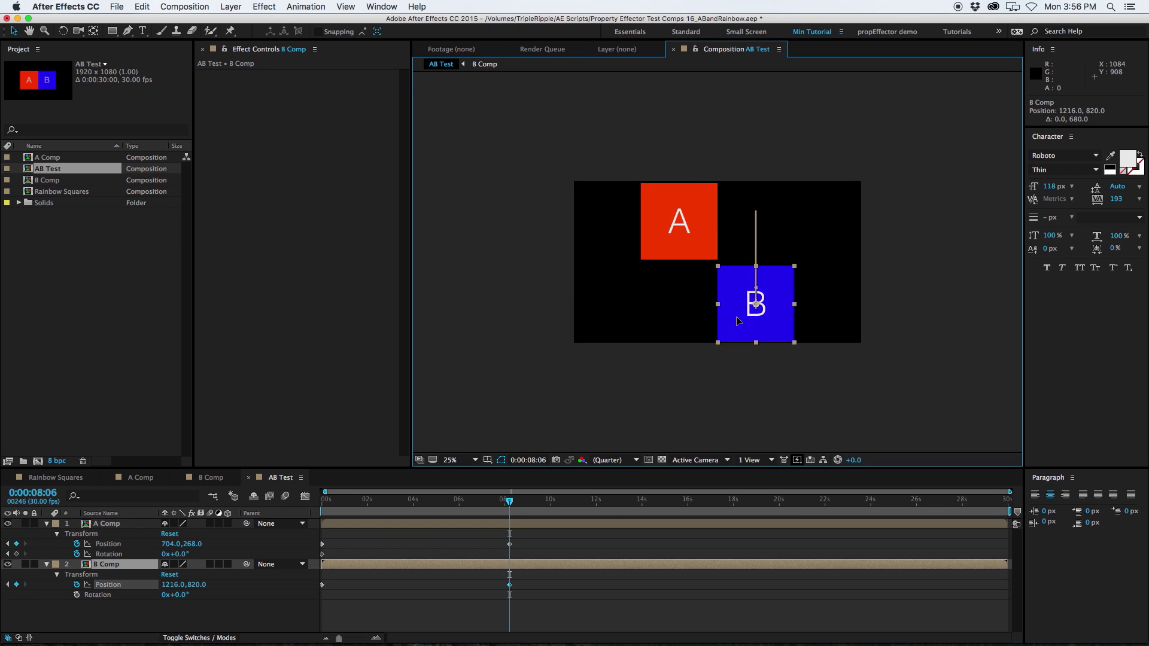
mouse_move(510, 500)
left_mouse_down()
mouse_move(446, 504)
mouse_move(525, 502)
left_mouse_up()
key("Home")
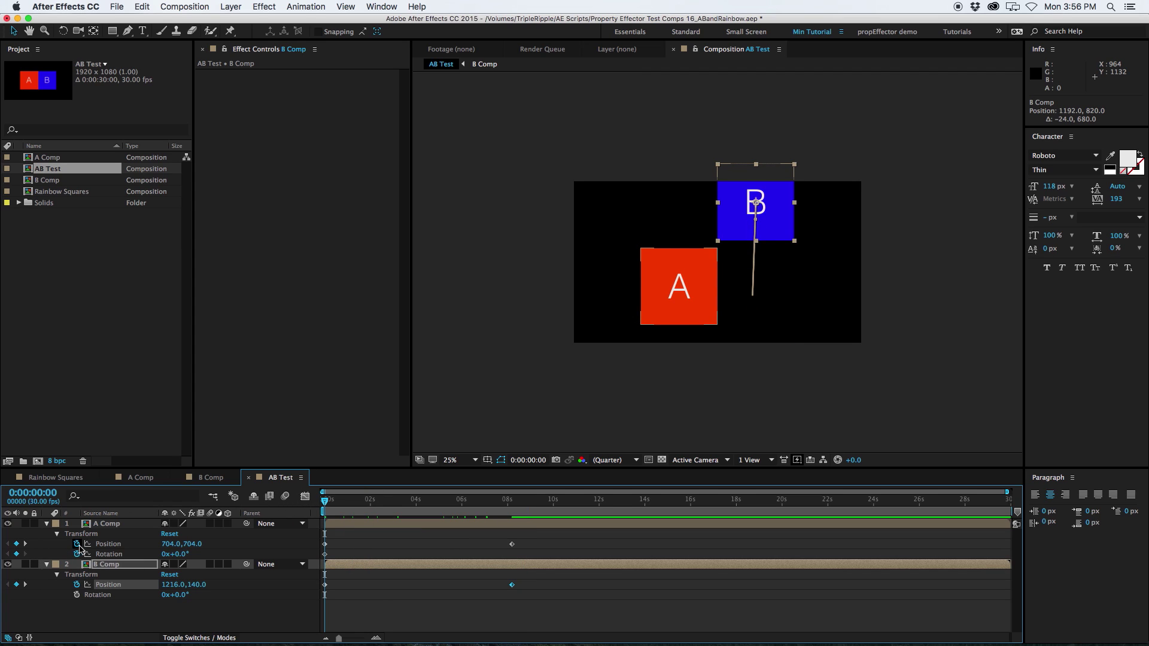
left_click(77, 544)
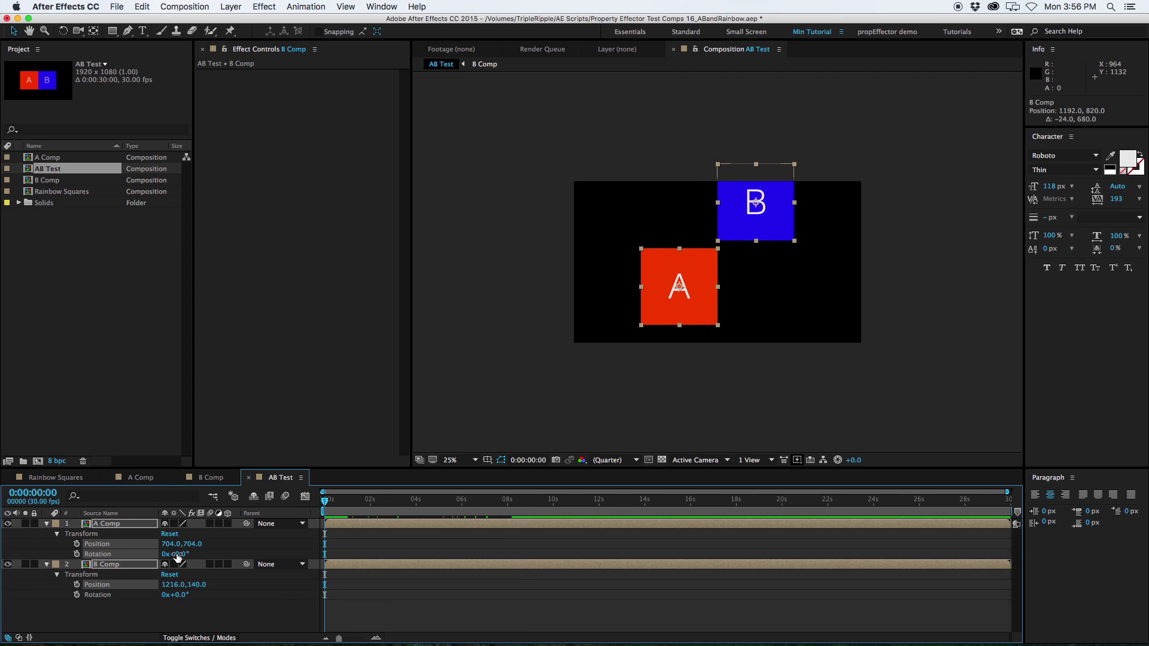
right_click(96, 544)
left_click(120, 606)
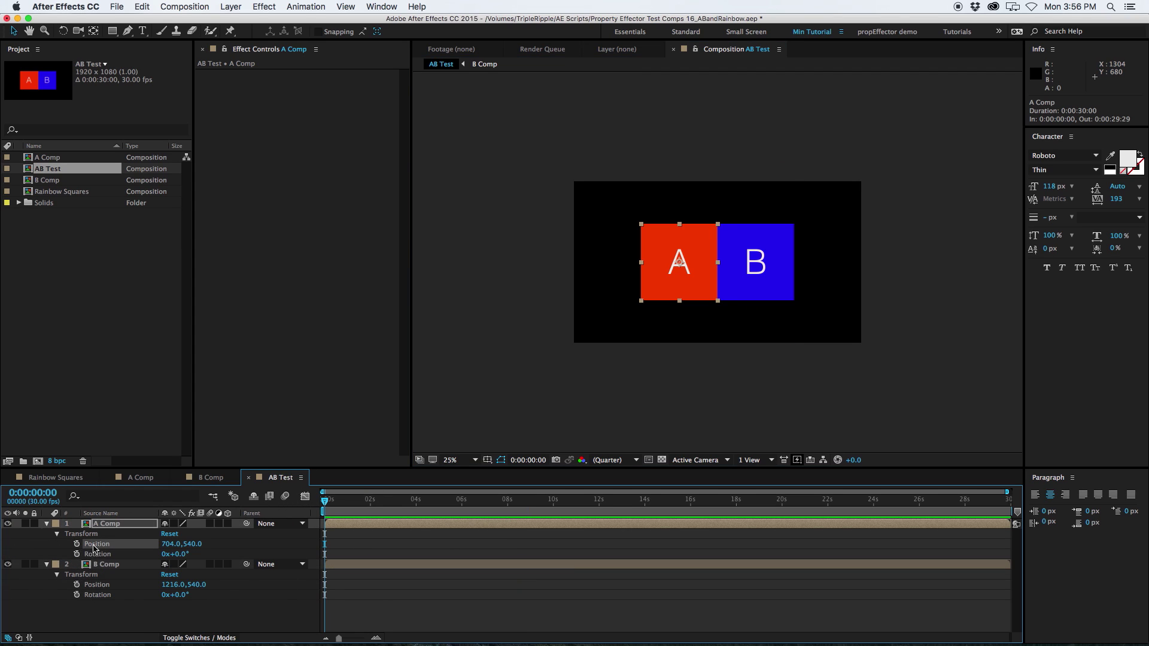
left_click(97, 585, "shift")
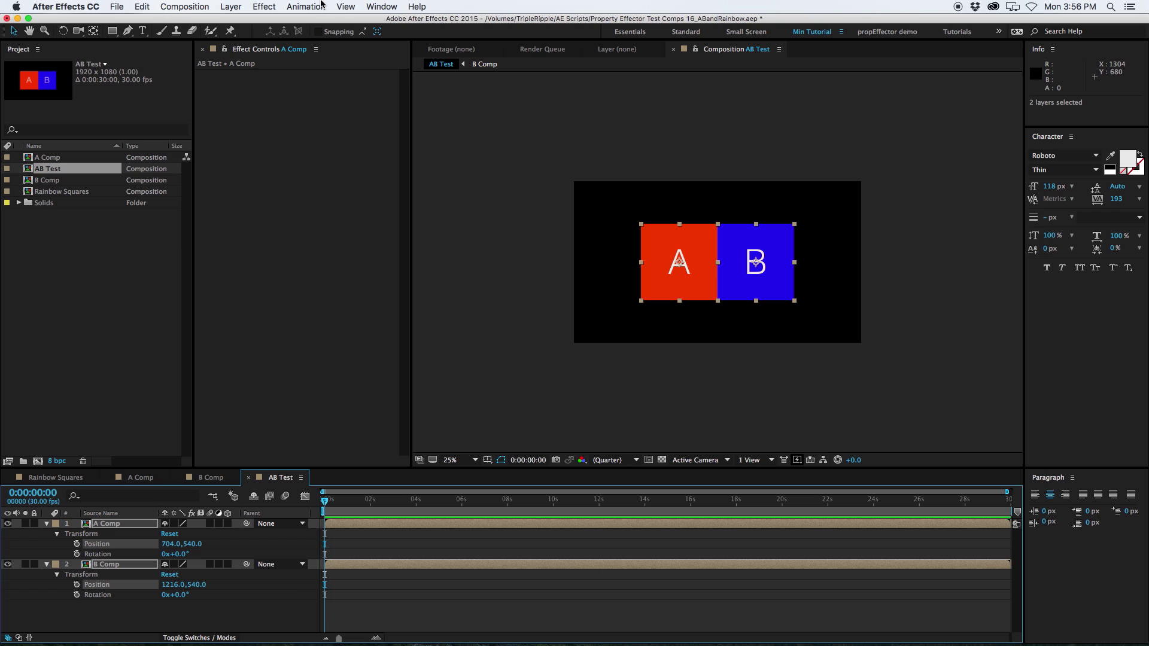
Open the PropertyEffector_099_min panel, dock it under the Project panel, and select both Position properties.
left_click(398, 6)
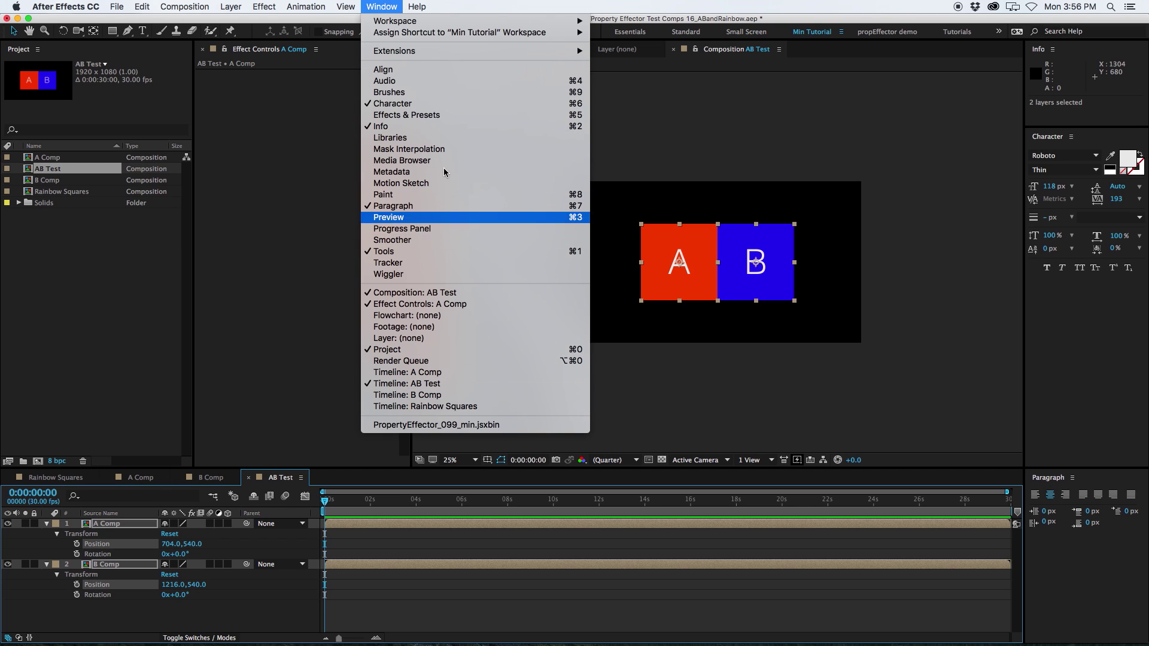
left_click(414, 426)
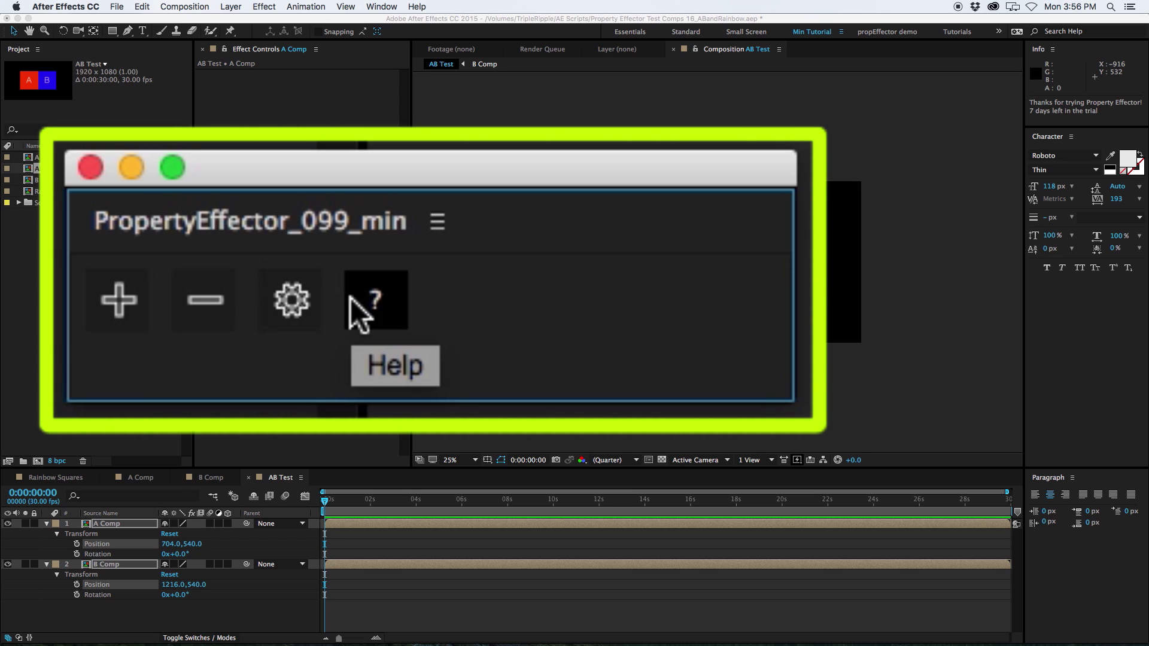
left_click_drag(257, 461, 136, 461)
left_click_drag(119, 255, 124, 411)
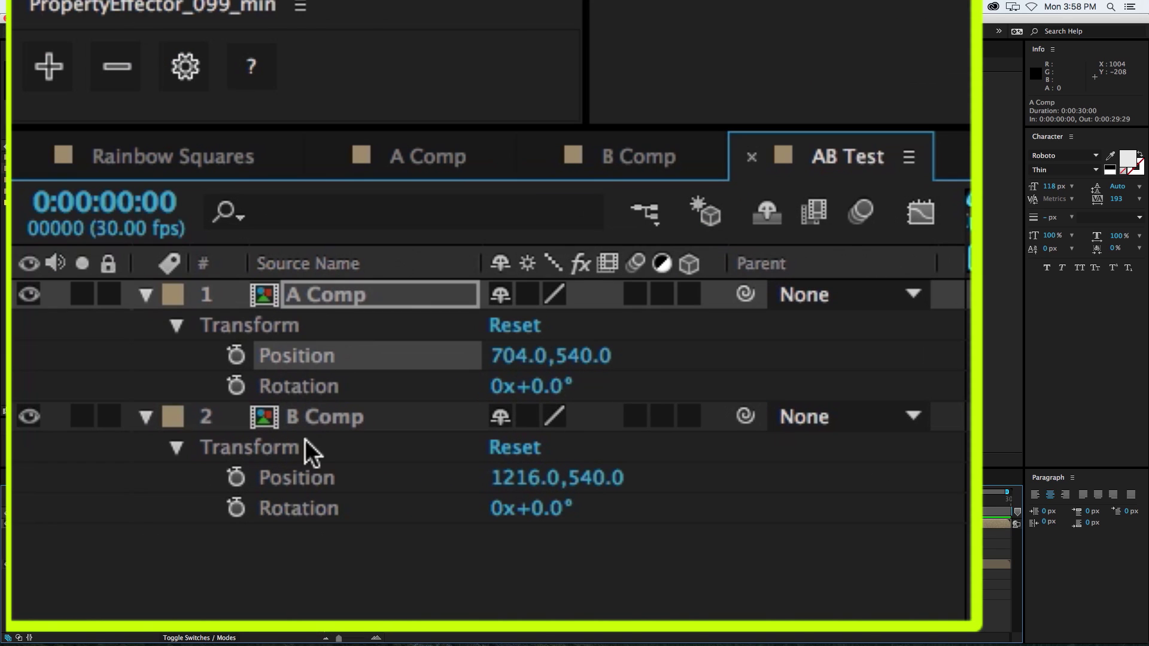
left_click(298, 479, "shift")
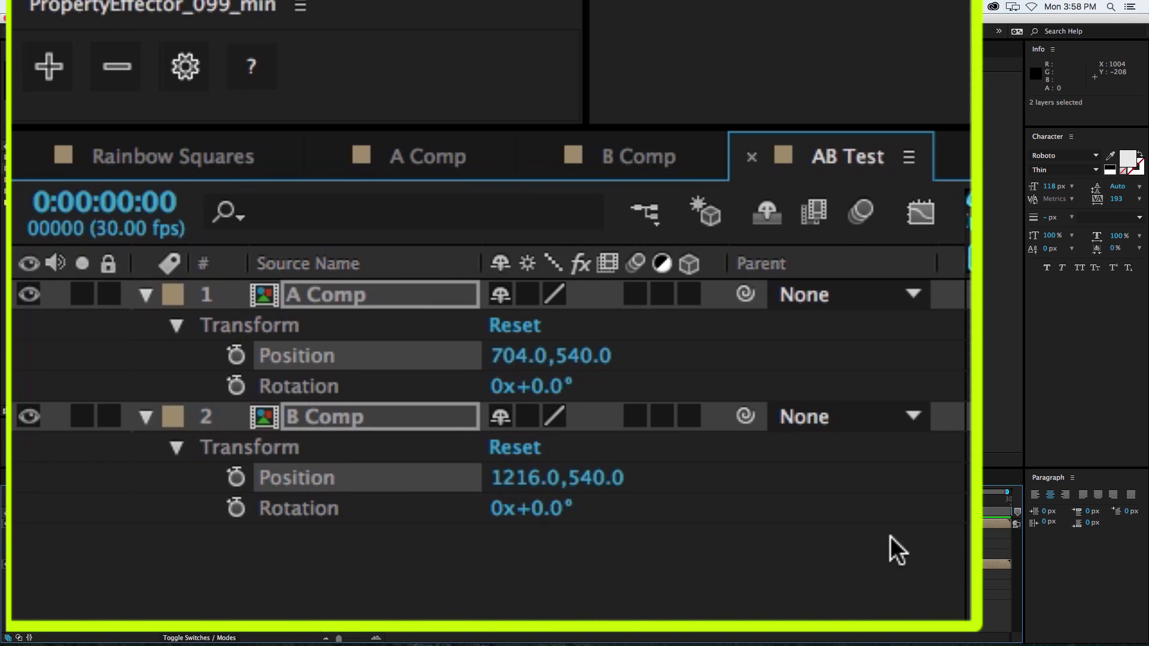
Add a Property Effector Controls layer driving both positions, then scrub its Driver slider to 87.
left_click(47, 67)
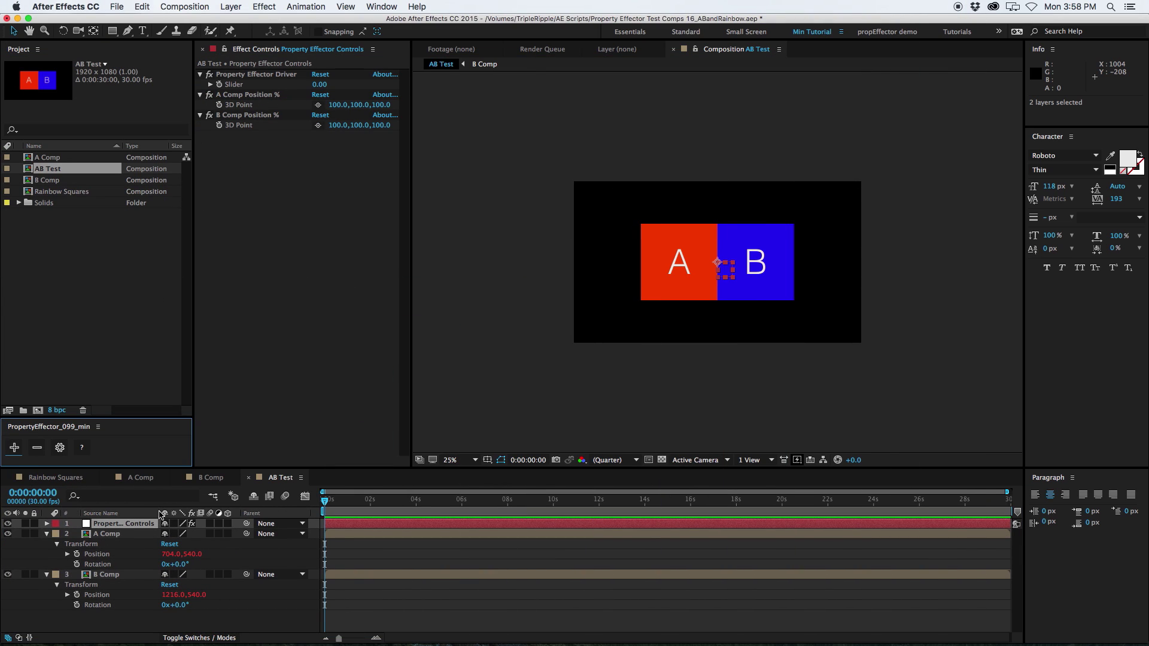
left_click_drag(158, 513, 205, 513)
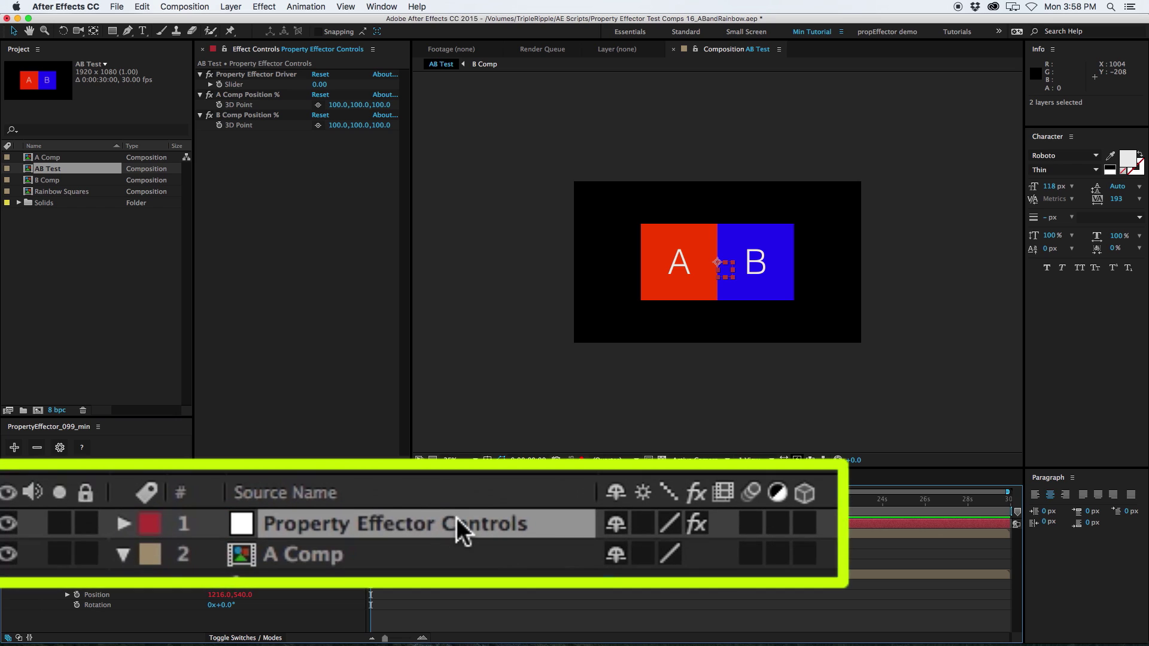
key("e")
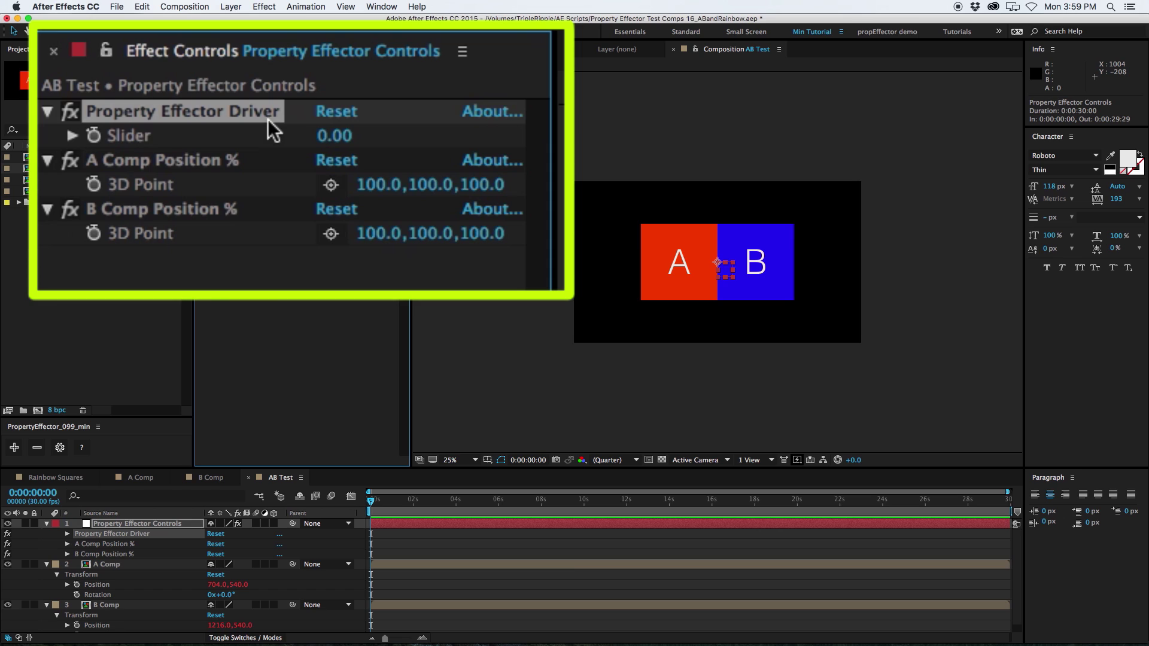
left_click_drag(333, 141, 119, 159)
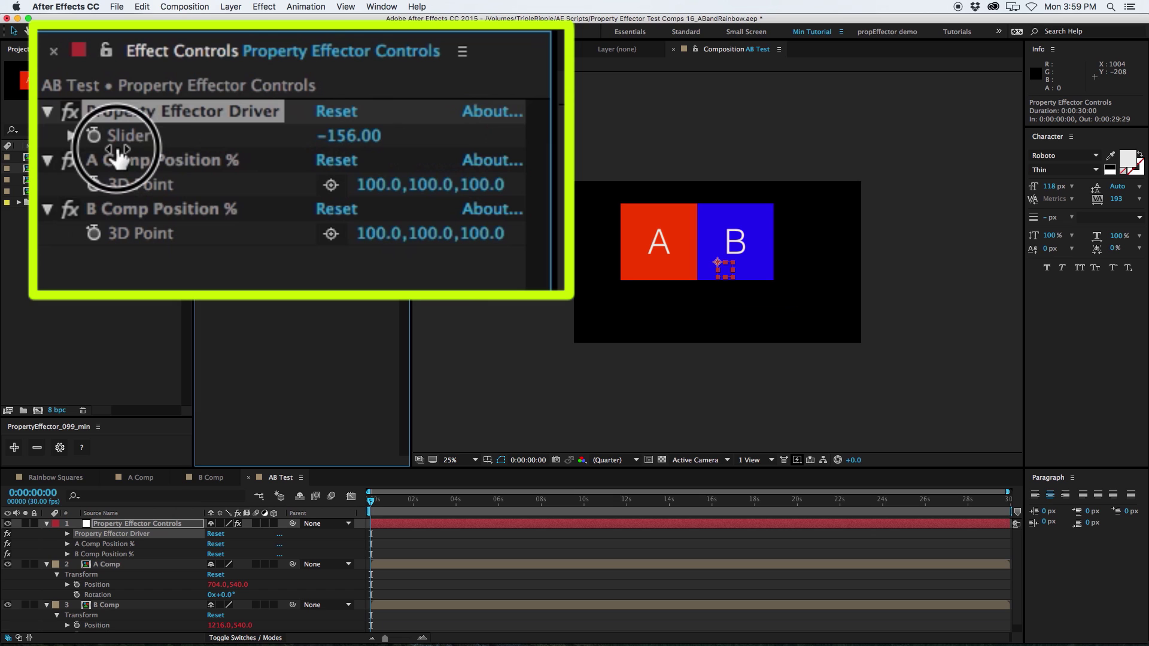
left_click_drag(118, 158, 554, 244)
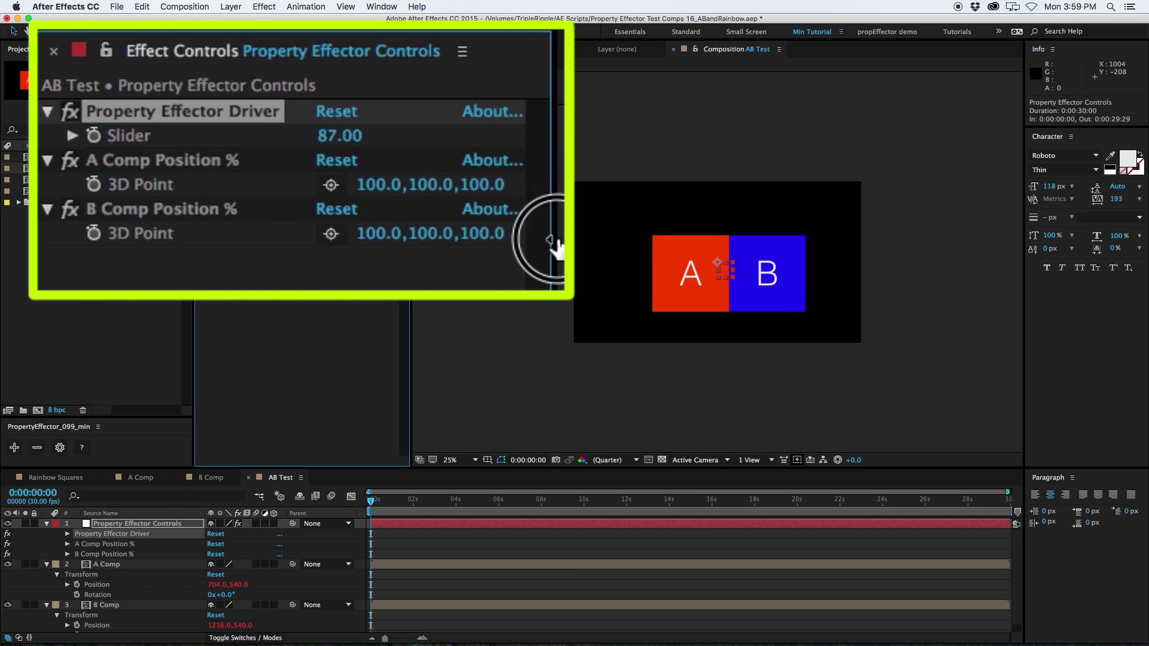
left_click(181, 190)
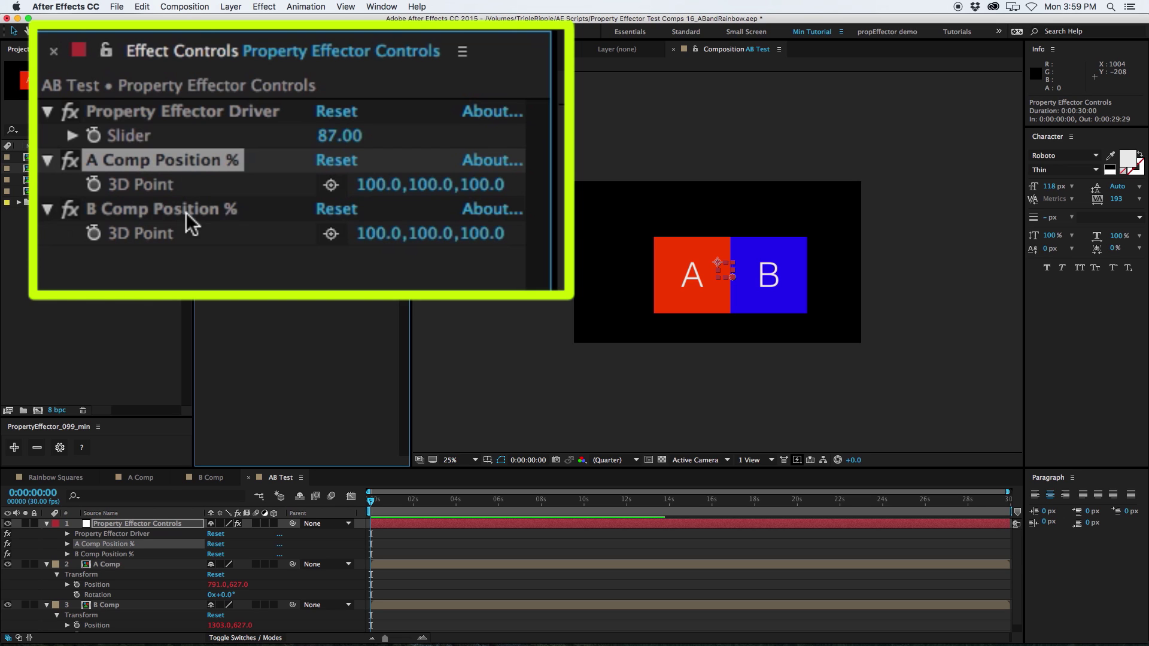
Set A Comp Position % 3D Point to 0,100,0.
left_click(186, 211)
left_click(362, 186)
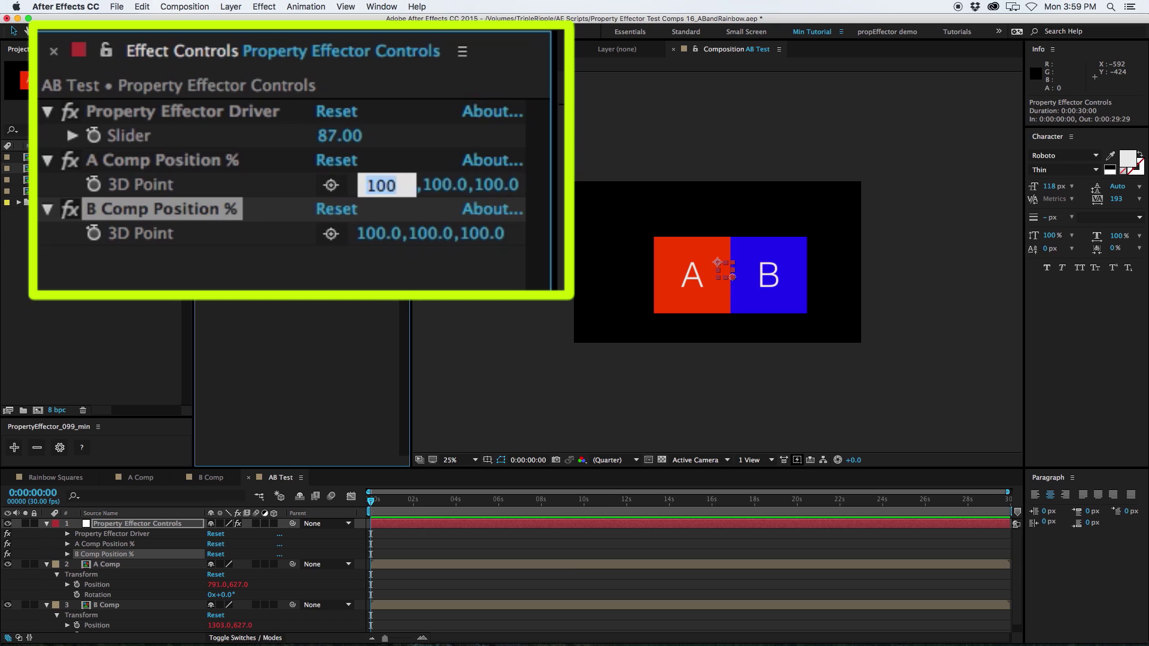
type("0")
key("Tab")
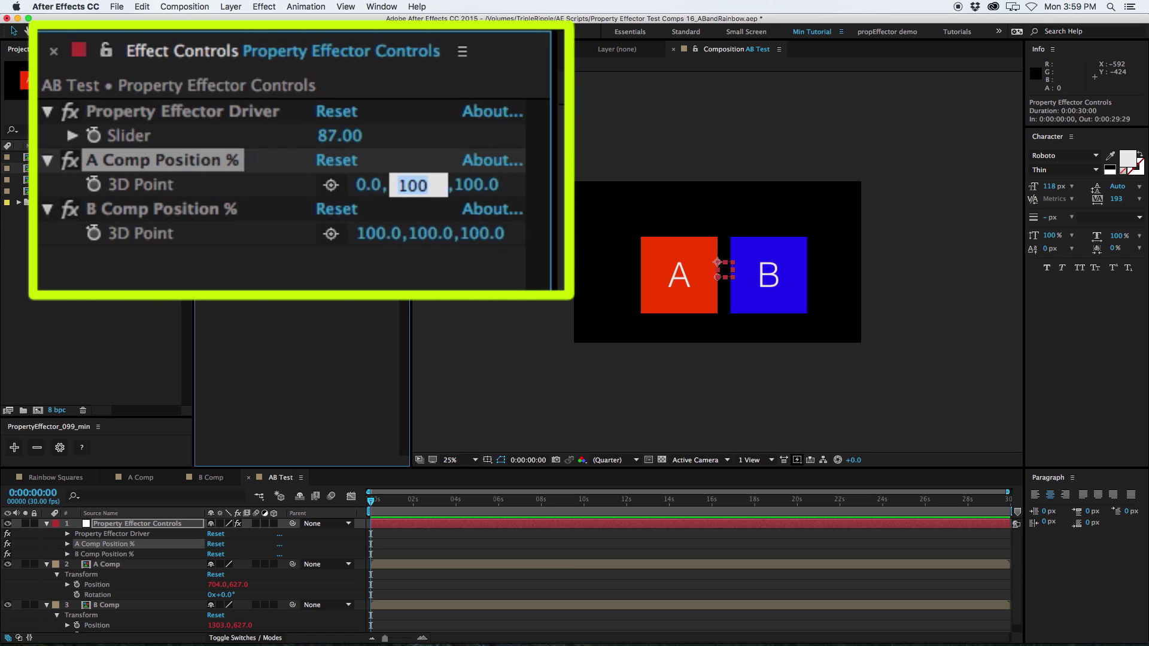
key("Tab")
key("Tab")
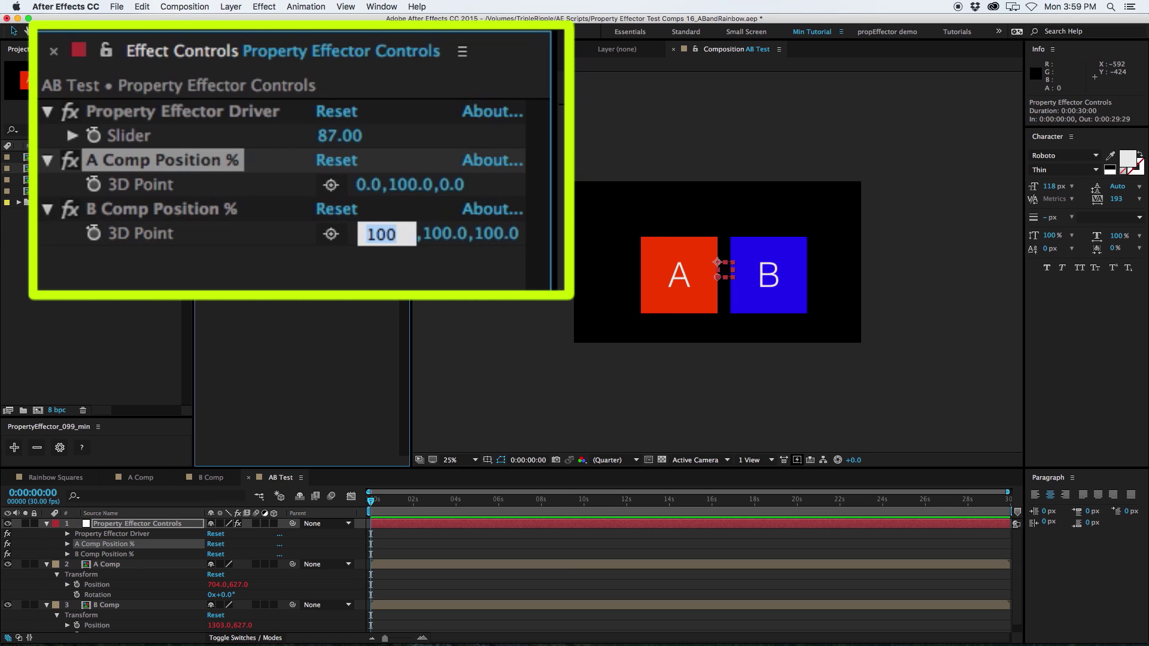
type("0")
Set B Comp Position % to 0,-100,0 and scrub the Driver to test vertical separation.
key("Tab")
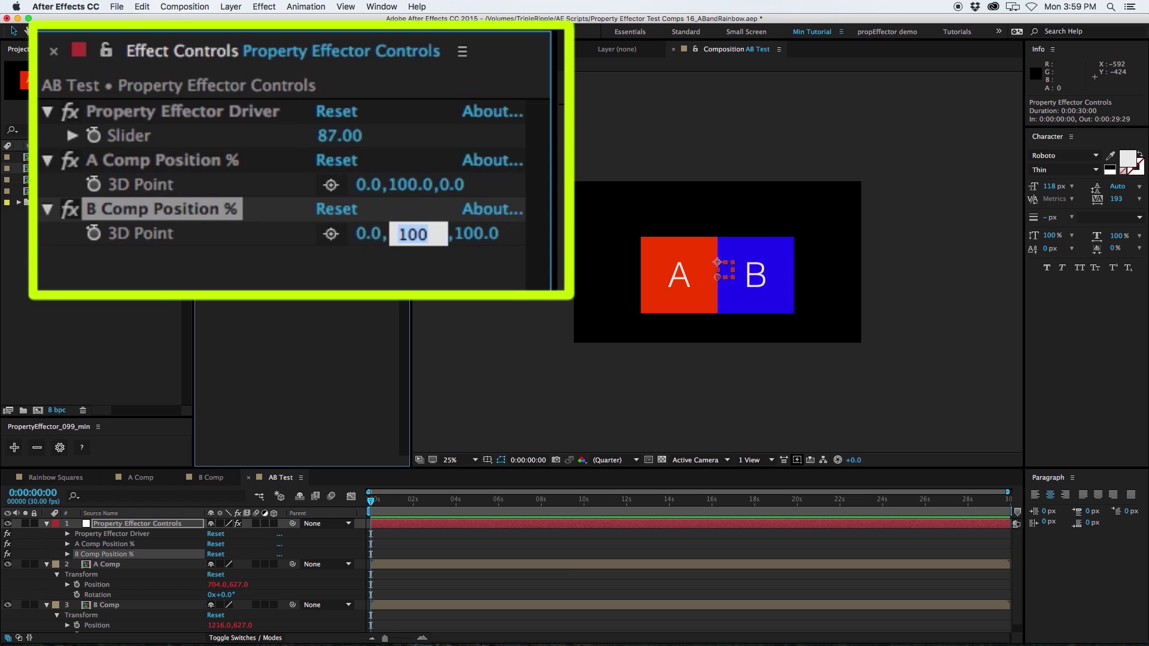
type("-")
key("Tab")
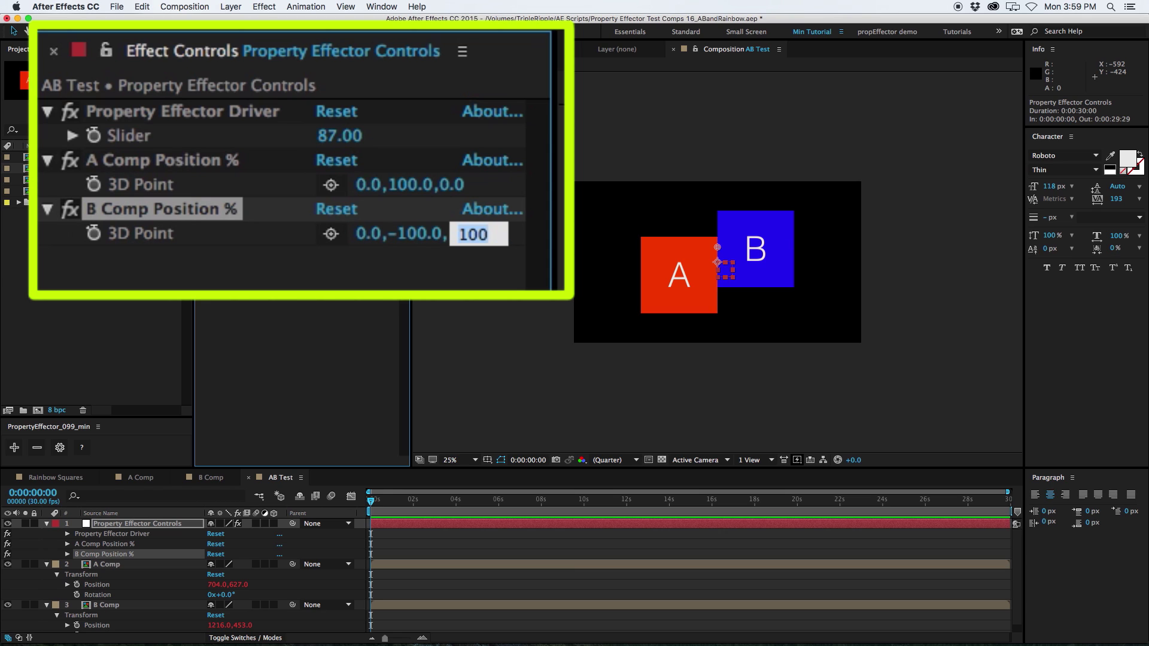
type("0")
key("Return")
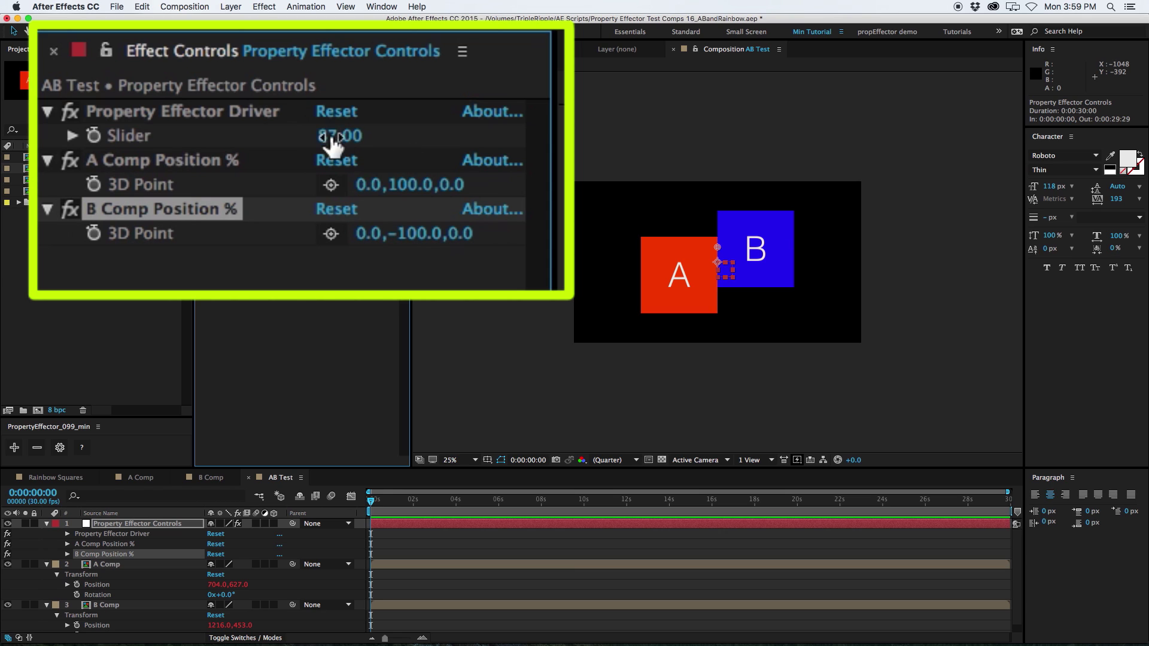
left_click_drag(340, 136, 740, 237)
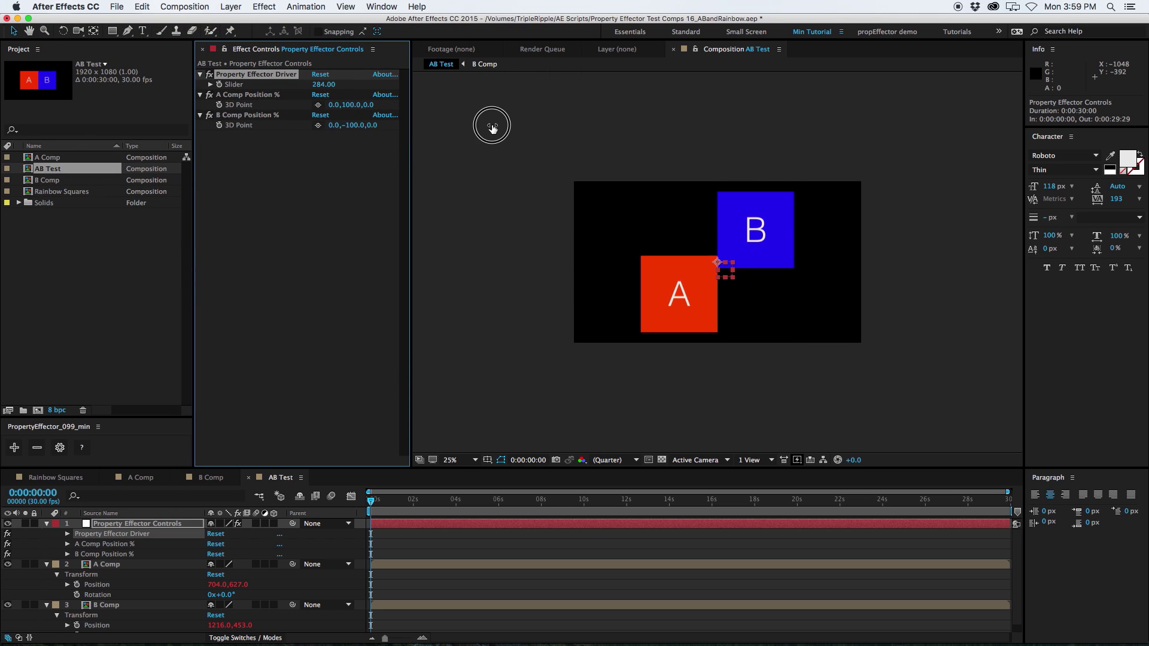
left_click_drag(492, 128, 357, 141)
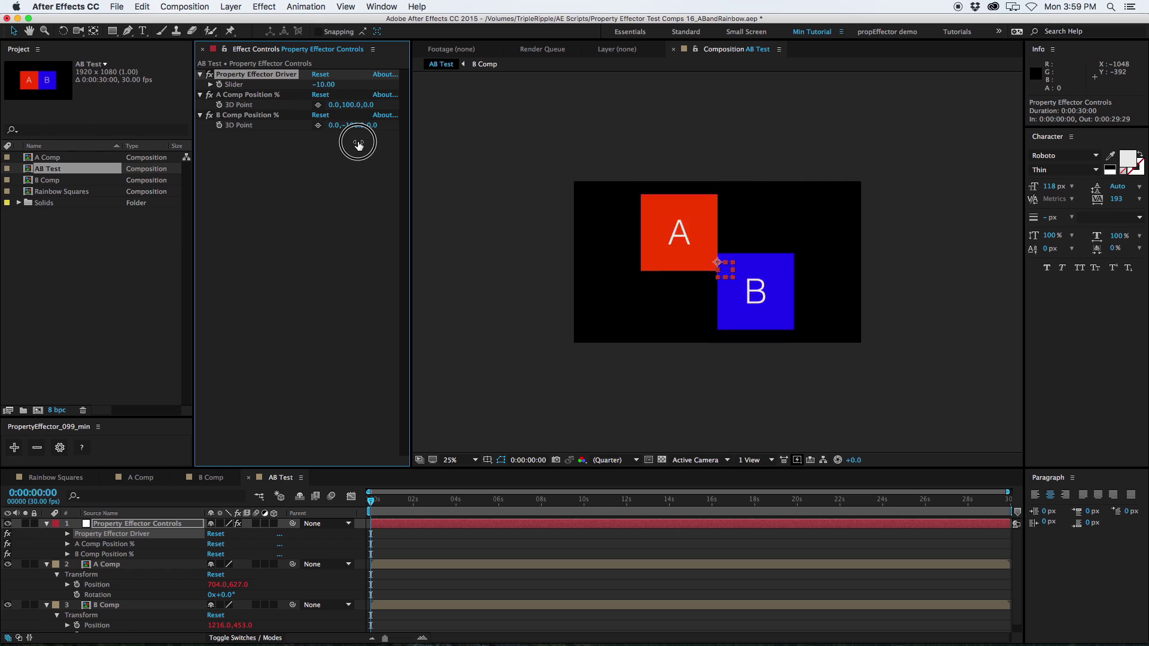
Move square A left and down and square B right, then scrub the Driver to -154.
left_click(678, 216)
left_click_drag(702, 237, 647, 264)
left_click(784, 277)
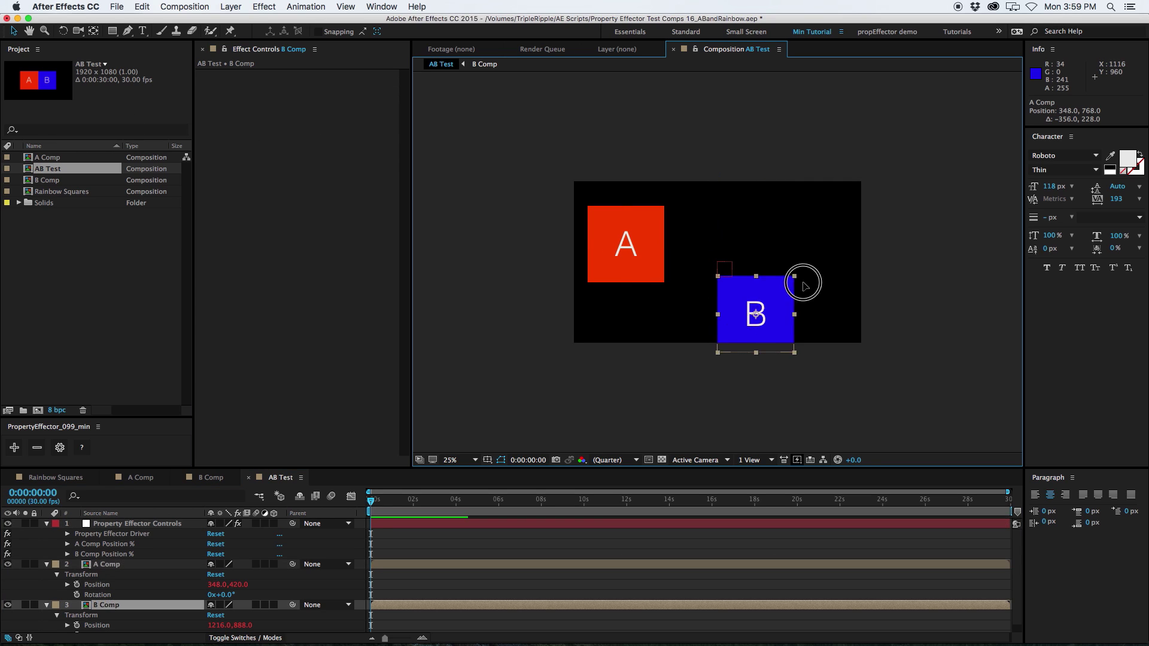
left_click_drag(784, 277, 862, 235)
left_click(669, 242)
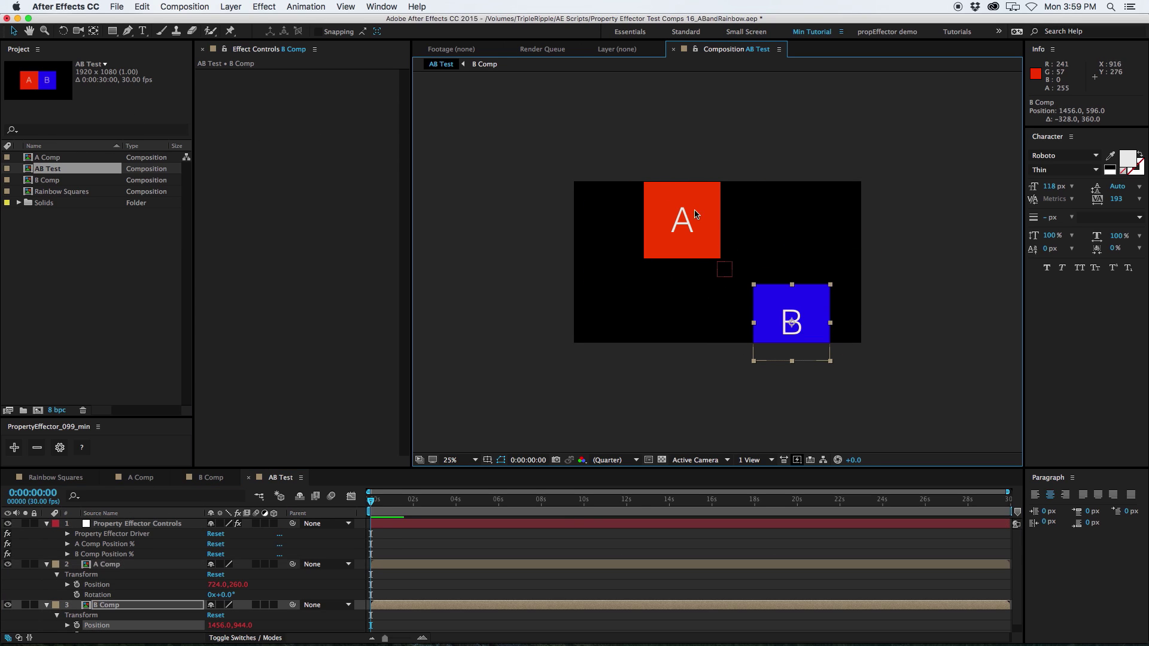
left_click(144, 524)
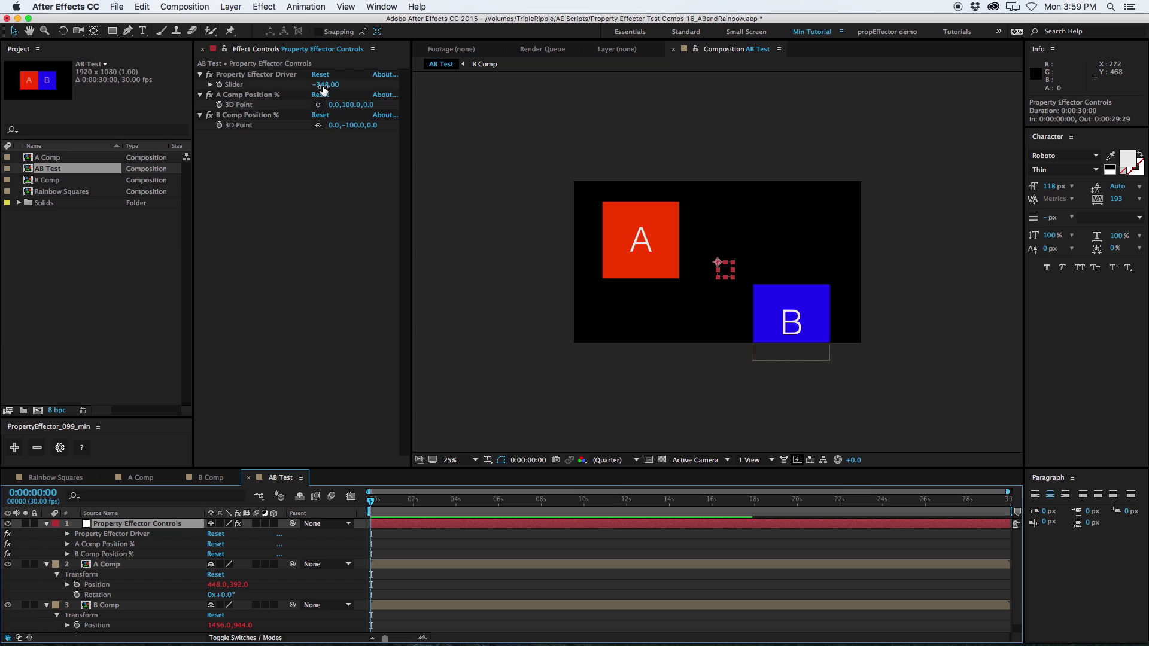
left_click_drag(323, 85, 407, 477)
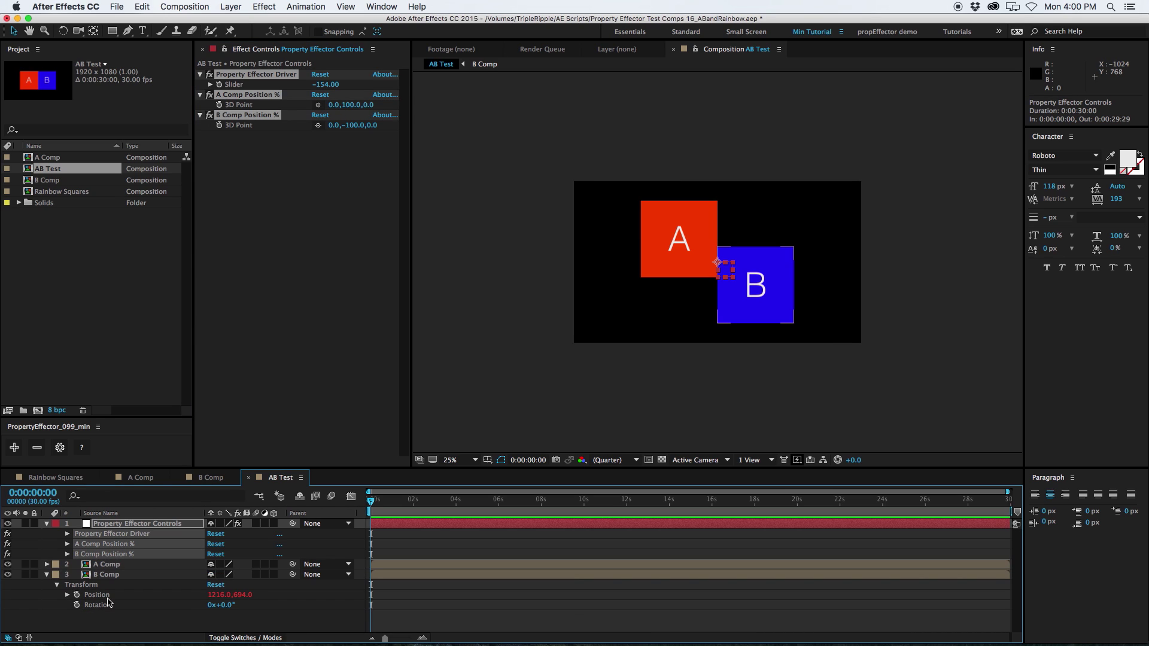
Parent A Comp and B Comp to the Property Effector Controls layer.
left_click(45, 575)
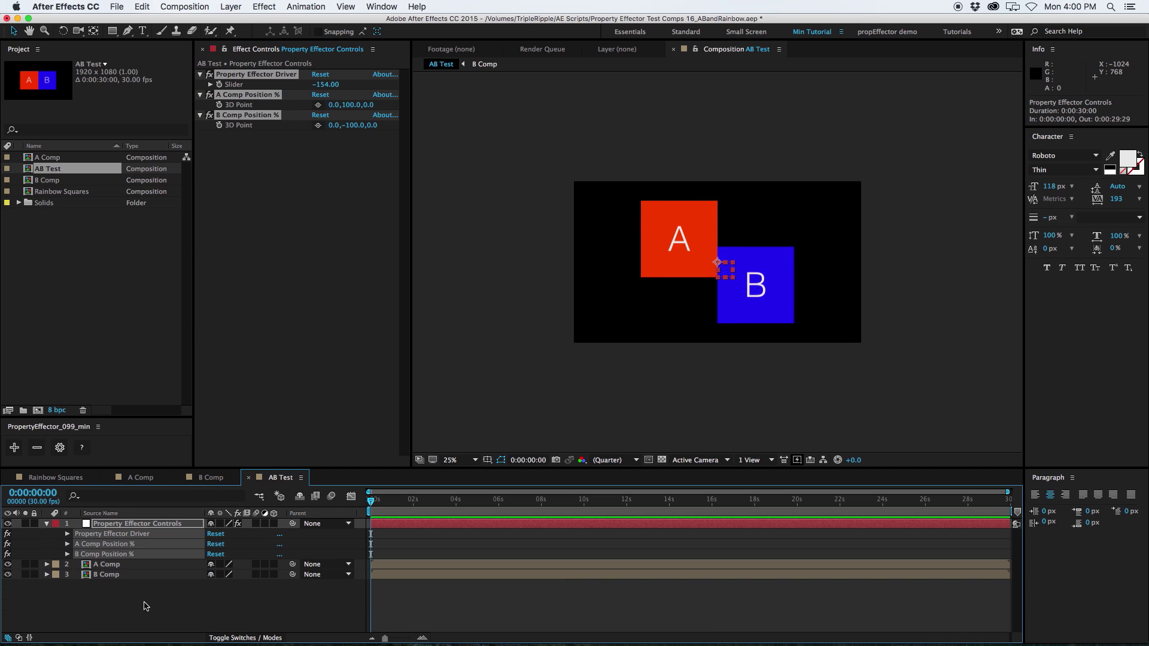
left_click(154, 606)
left_click(150, 564)
left_click(291, 575, "shift")
left_click_drag(299, 574, 146, 525)
left_click(146, 525)
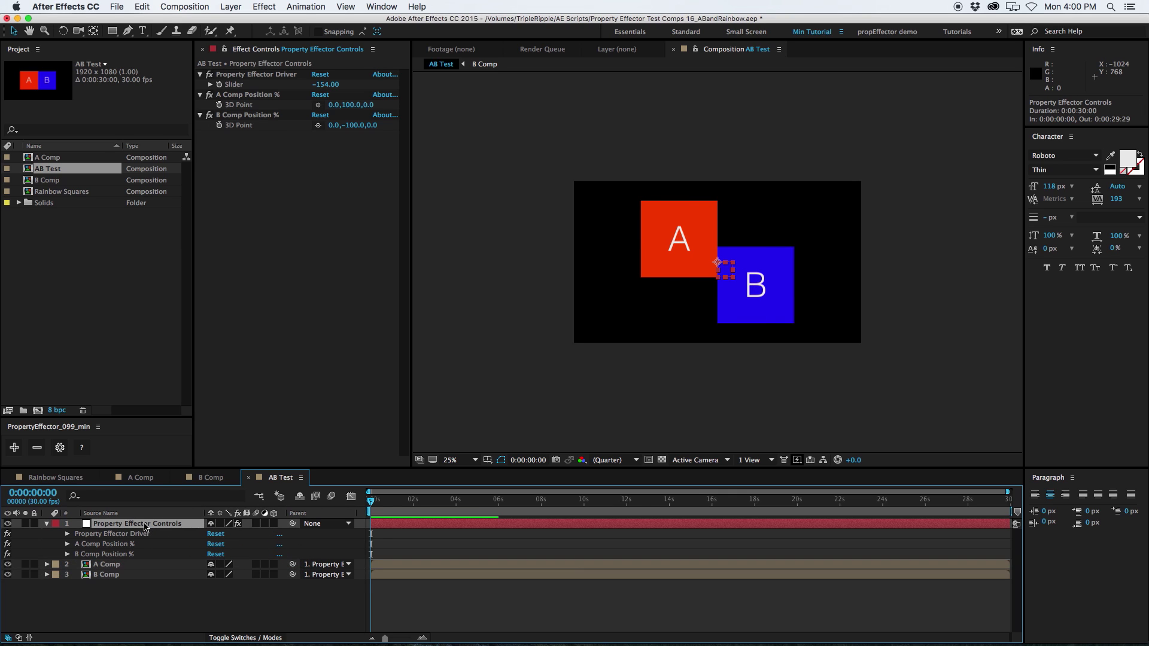
Add a trial effector on the controls layer's Rotation and set L1P Rotation % to 10.
left_click(726, 271)
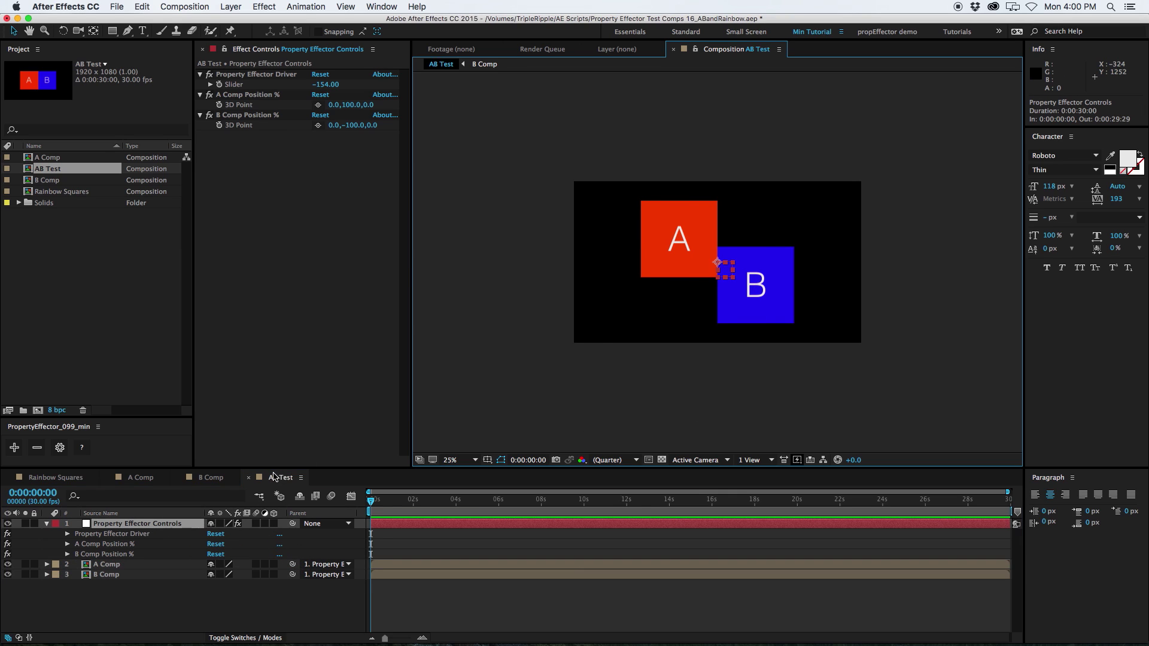
key("r")
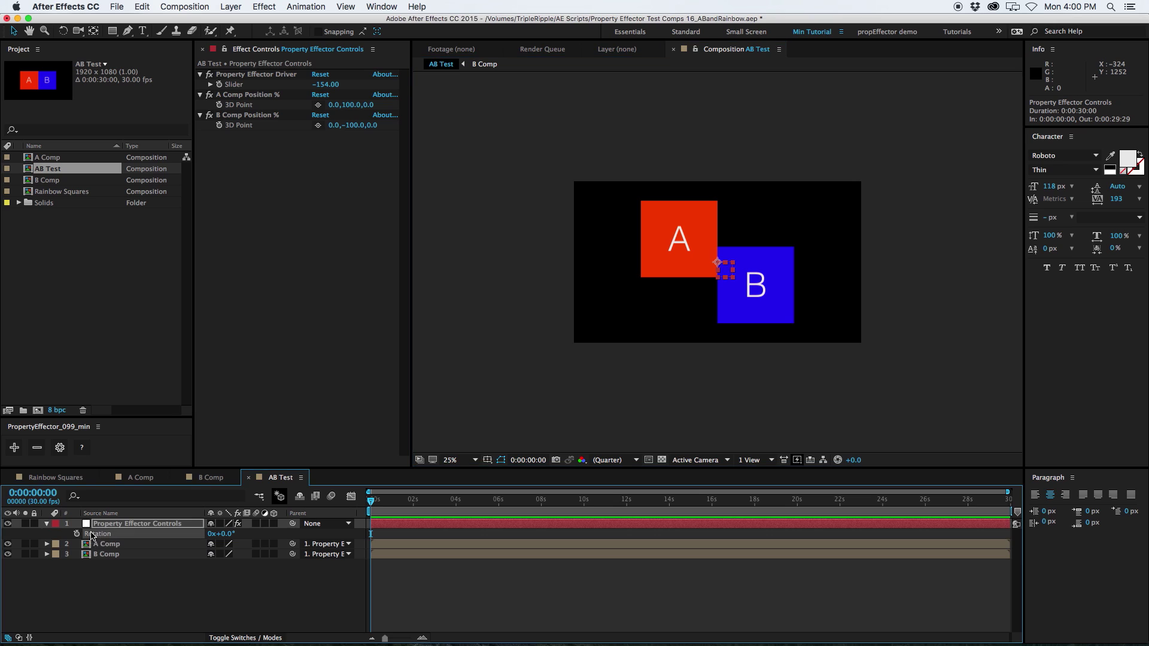
left_click(14, 448)
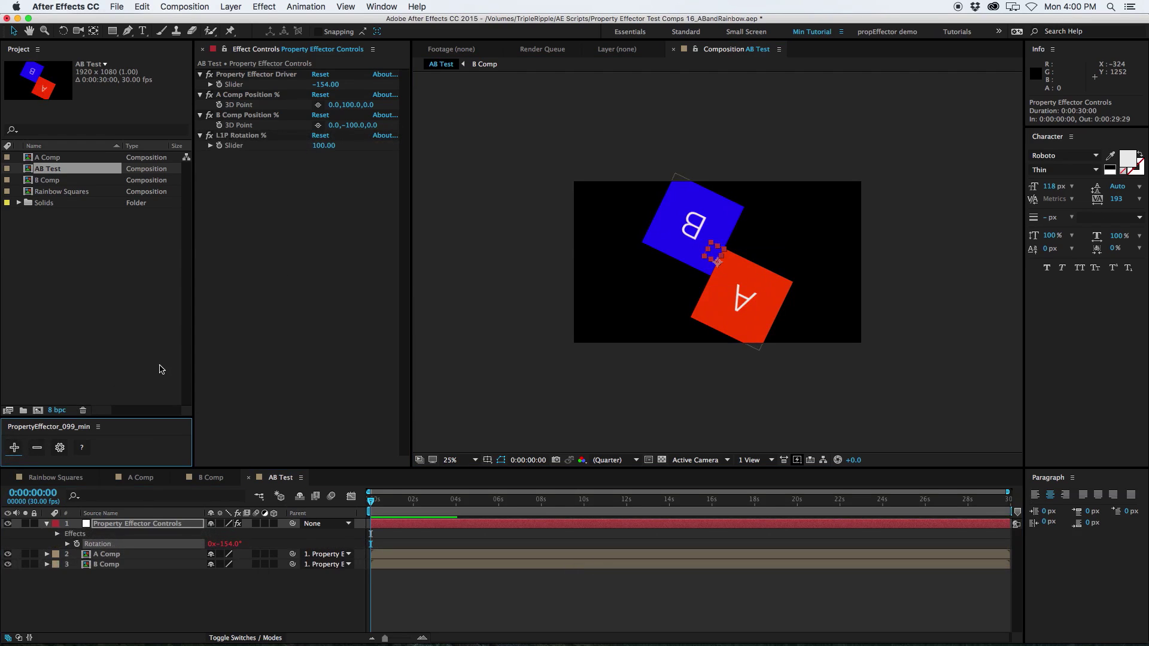
left_click(129, 525)
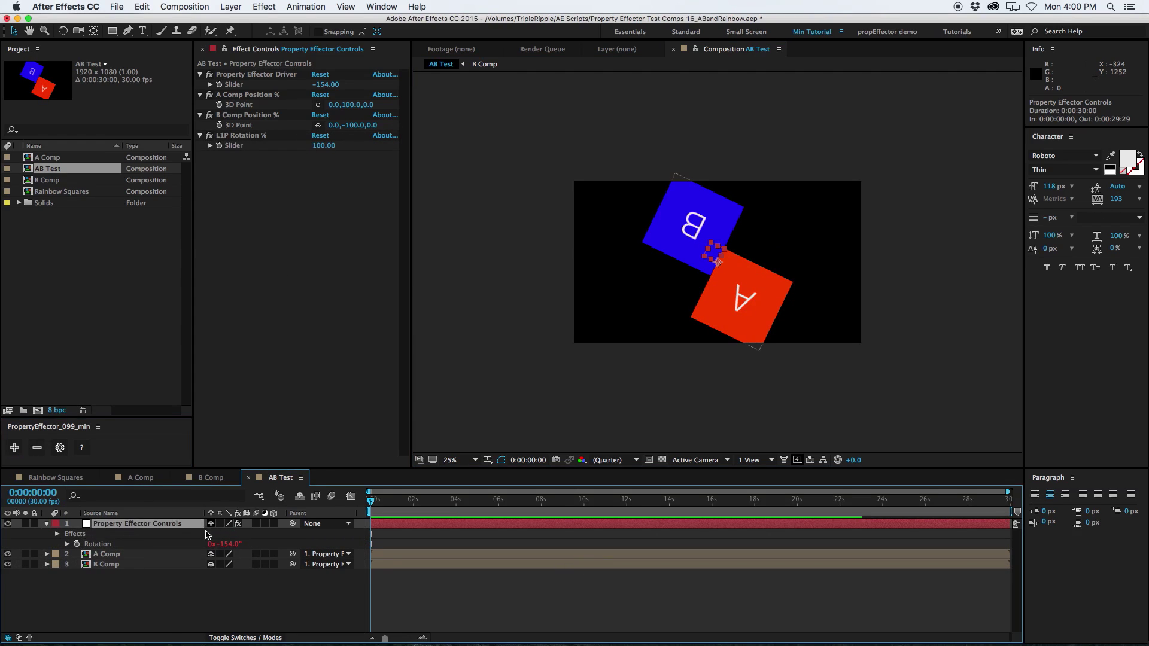
left_click_drag(326, 87, 318, 152)
left_click(318, 147)
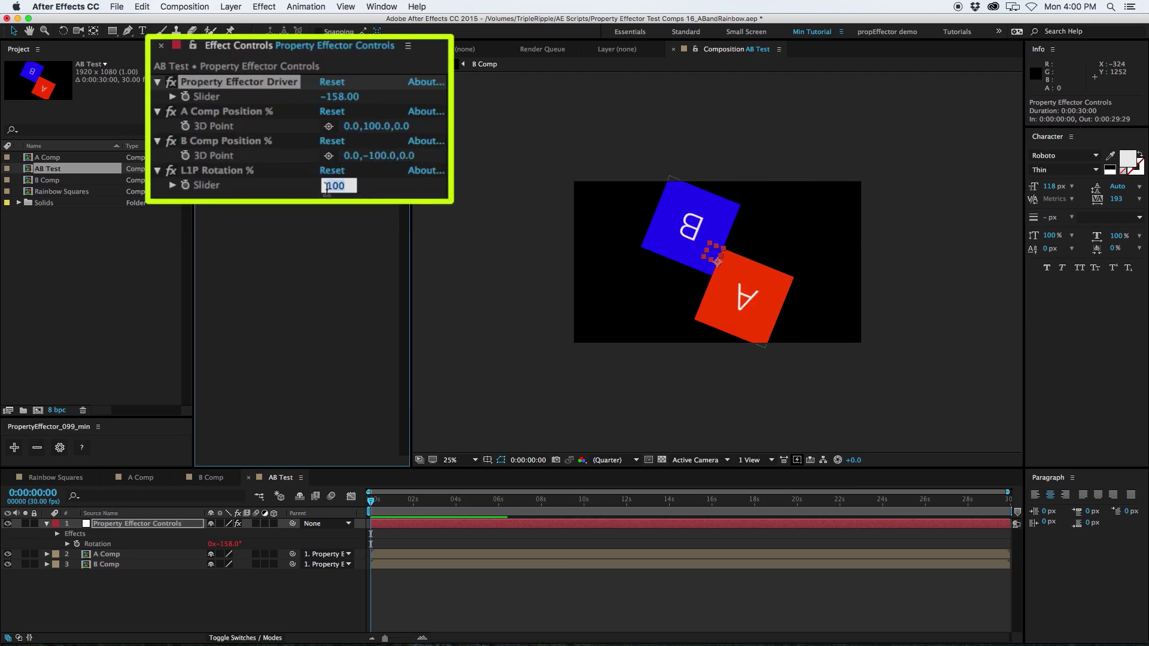
type("10")
key("Return")
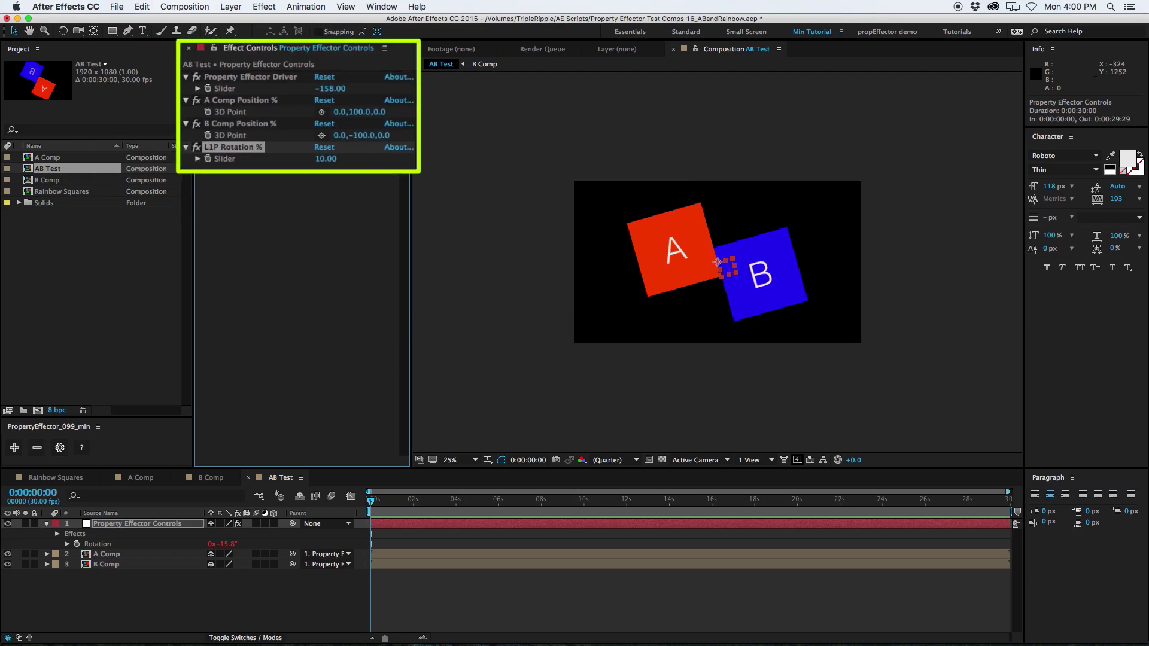
left_click_drag(323, 84, 223, 113)
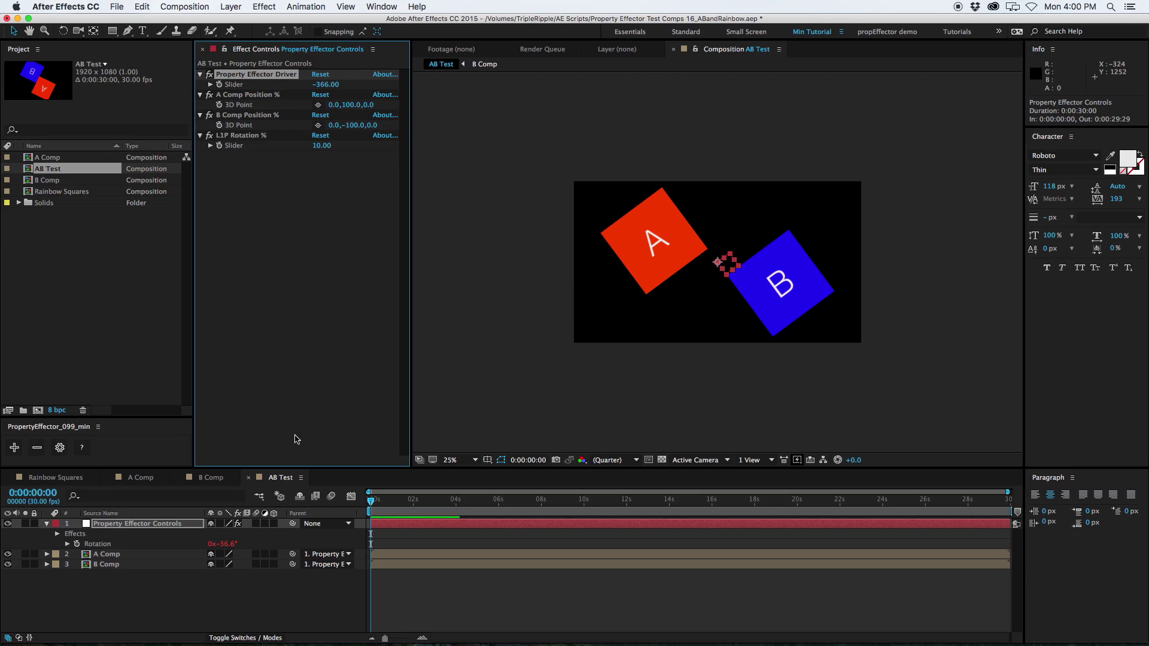
Remove the L1P Rotation % effector with the PropertyEffector minus button.
left_click(99, 546)
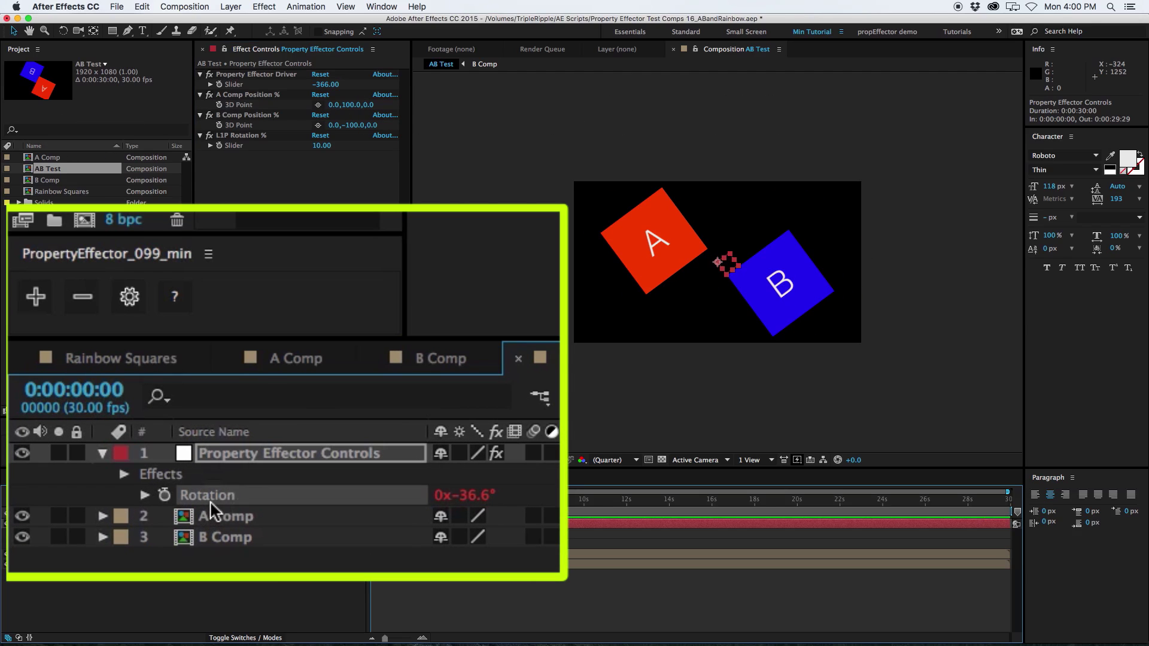
left_click(90, 299)
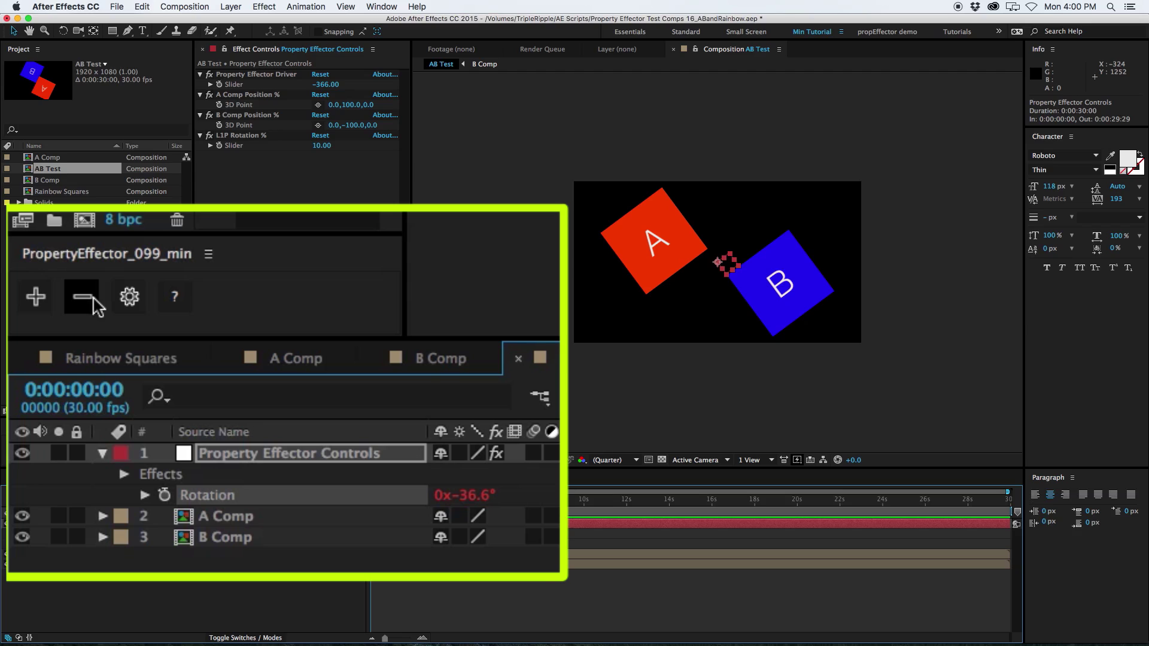
left_click(40, 450)
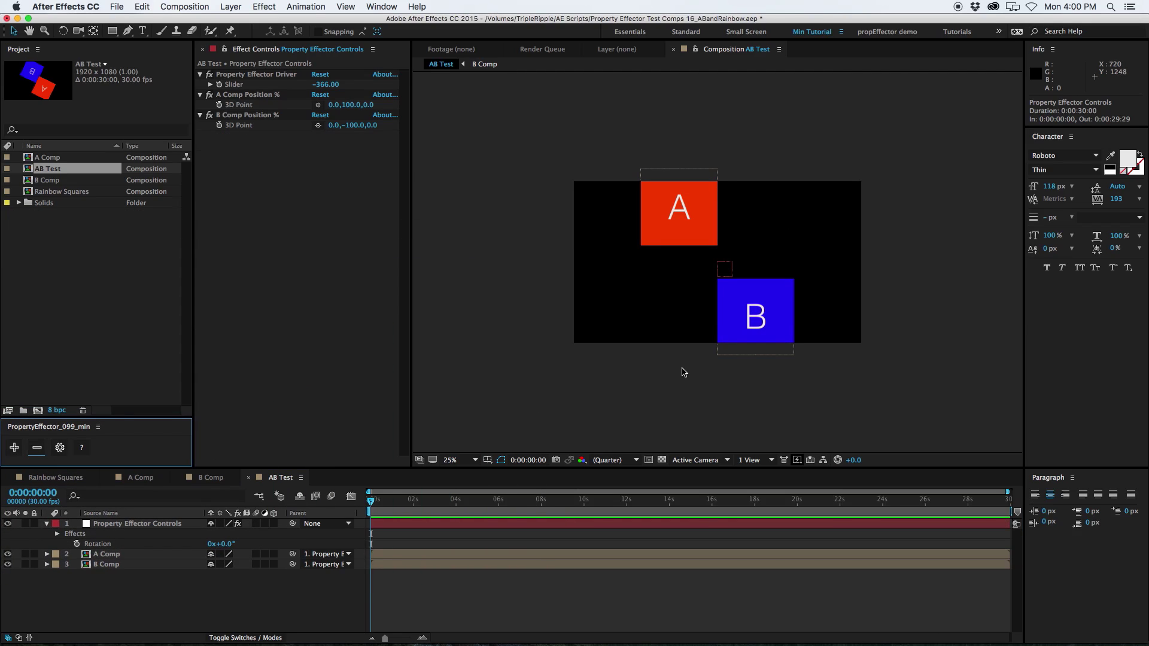
key("super+z")
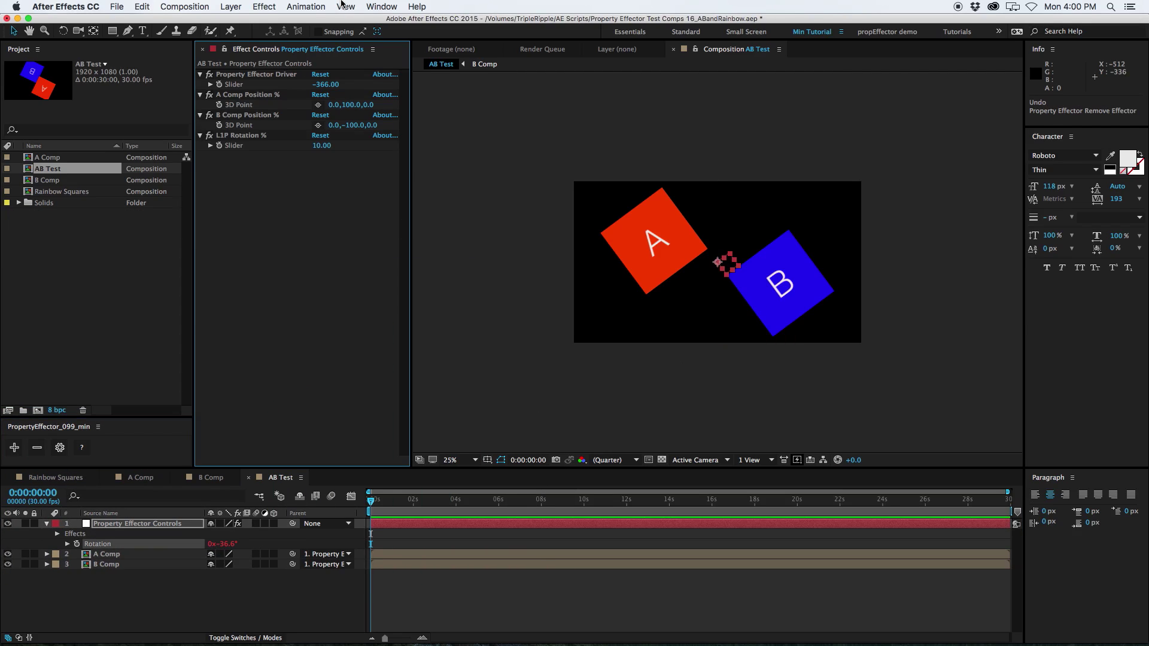
left_click(232, 135)
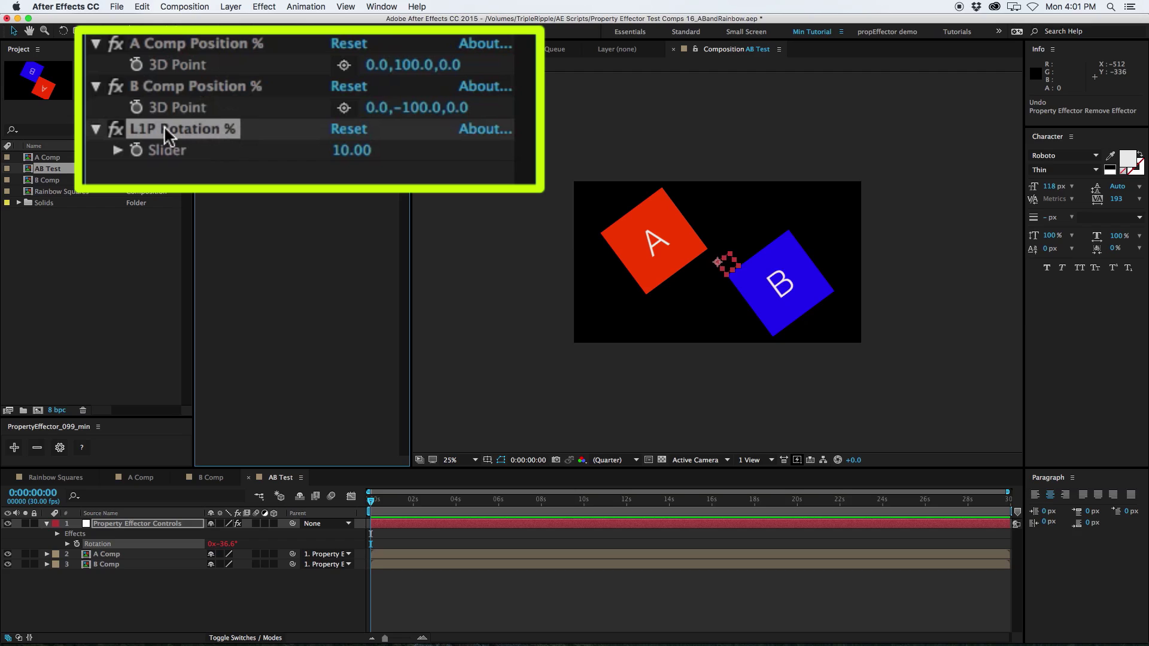
left_click(95, 432)
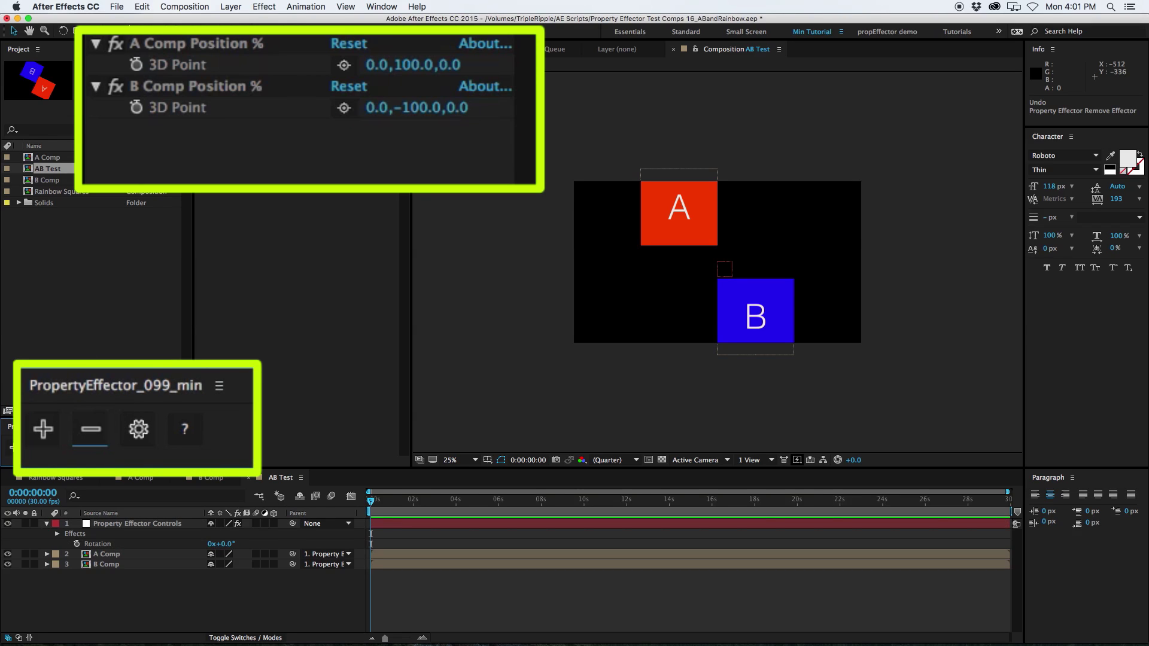
Add an effector driving both A Comp's and B Comp's Rotation and test it.
left_click(150, 554)
left_click(149, 565, "shift")
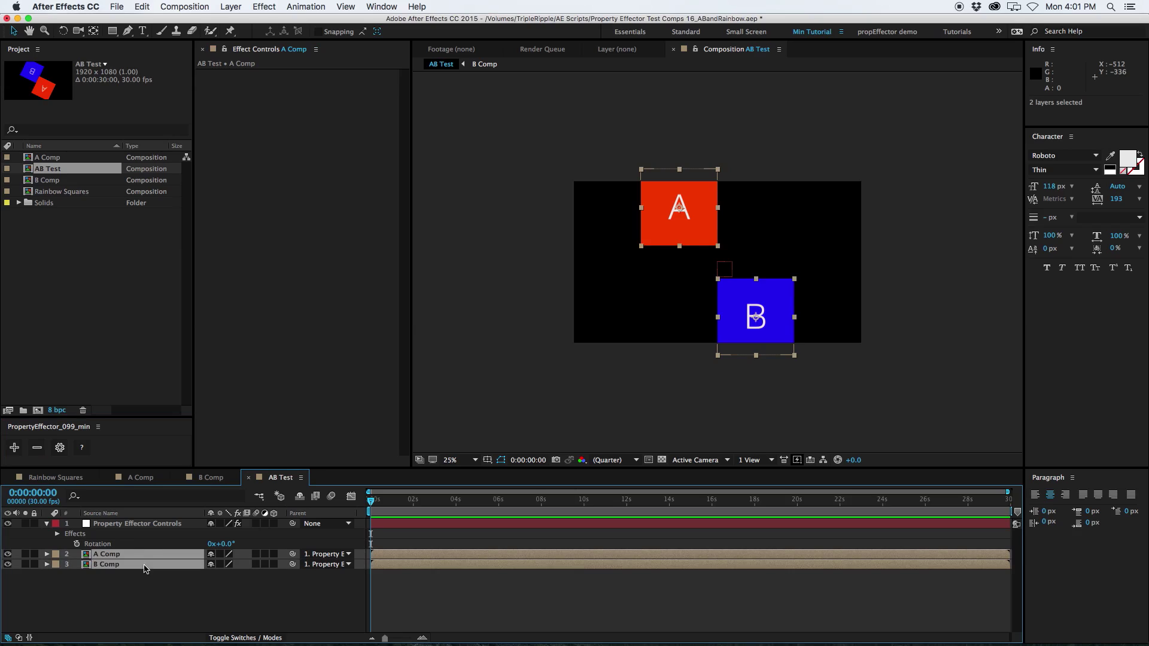
key("r")
left_click(102, 586)
left_click(103, 565, "shift")
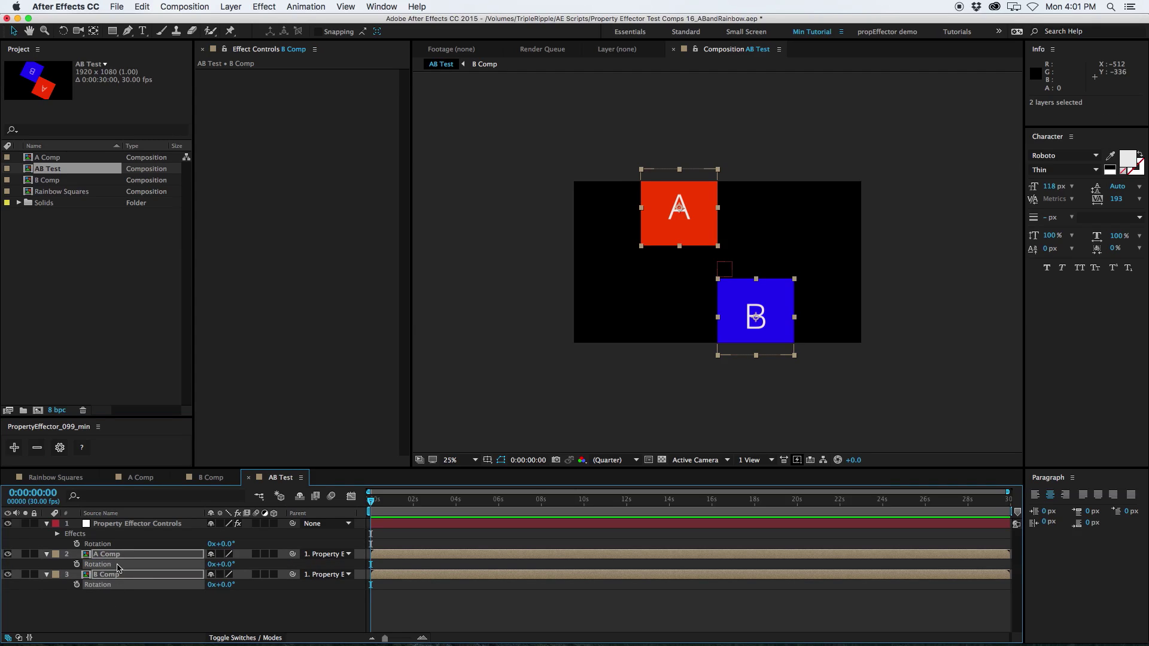
left_click(15, 447)
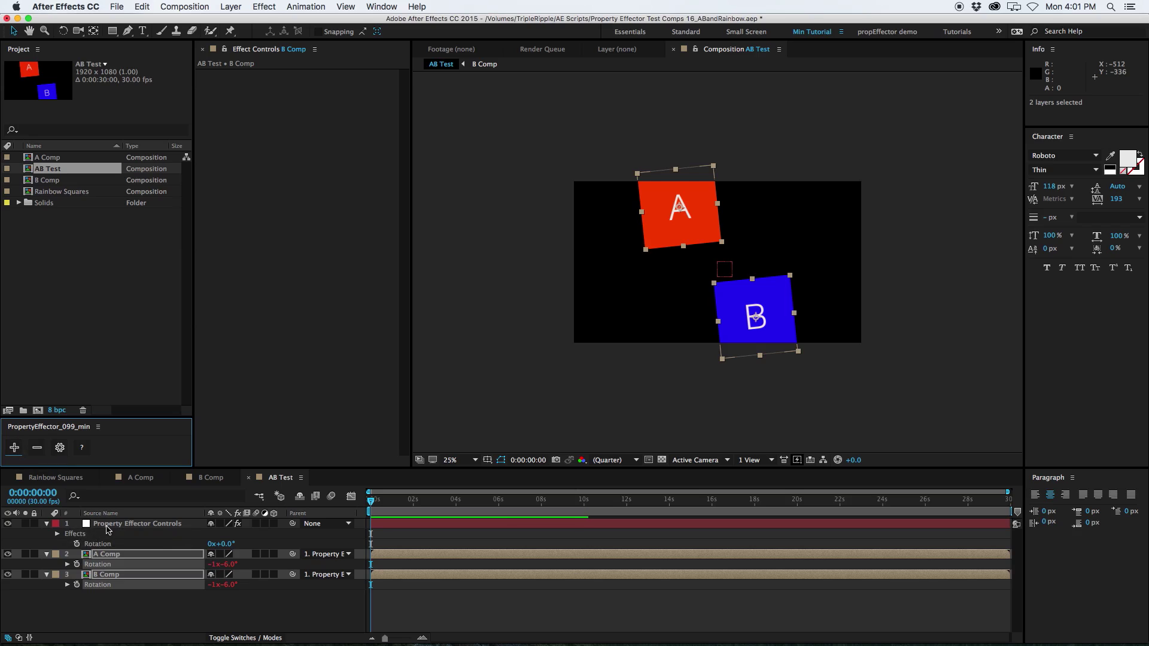
left_click_drag(321, 90, 304, 145)
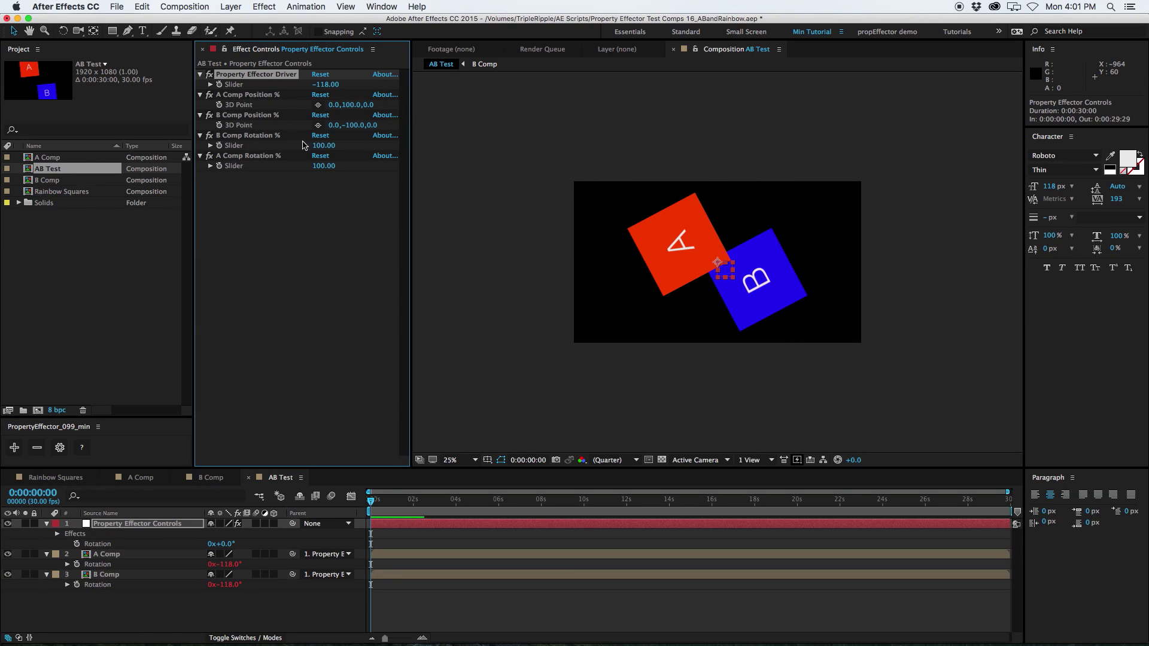
Set B Comp Rotation % to 30 and A Comp Rotation % to -30, then preview.
left_click(326, 145)
type("30")
key("Tab")
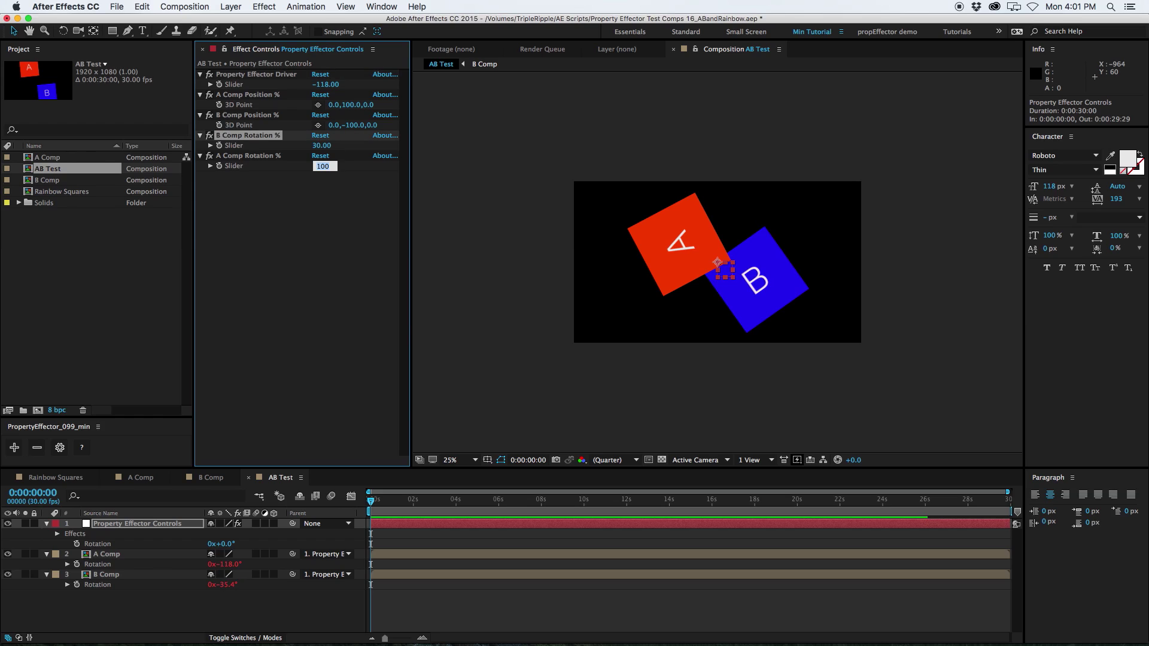
type("-30")
key("Return")
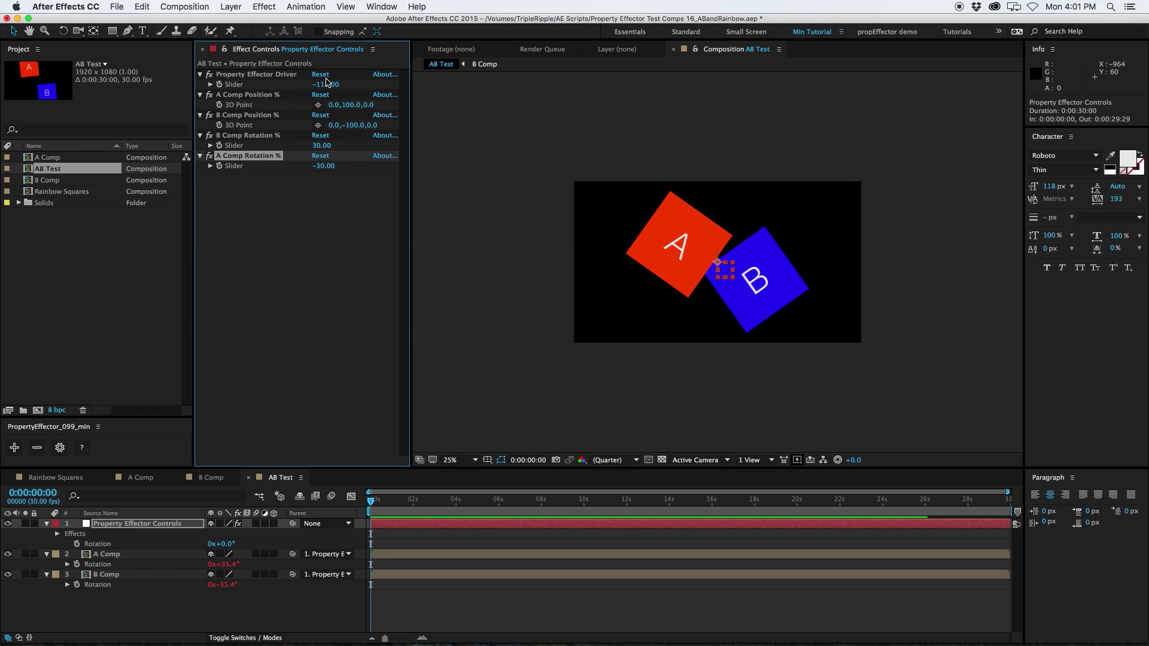
left_click_drag(325, 88, 276, 117)
left_click(116, 575)
left_click(116, 556, "shift")
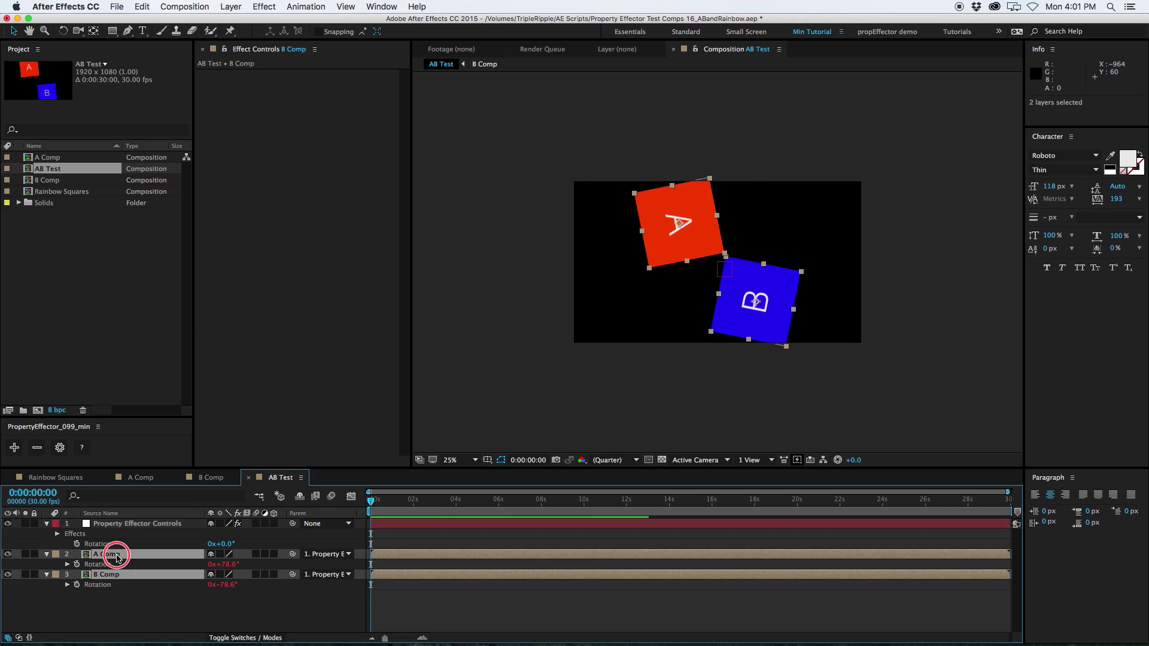
Apply Fast Blur to the A Comp layer.
left_click(119, 621)
left_click(120, 555)
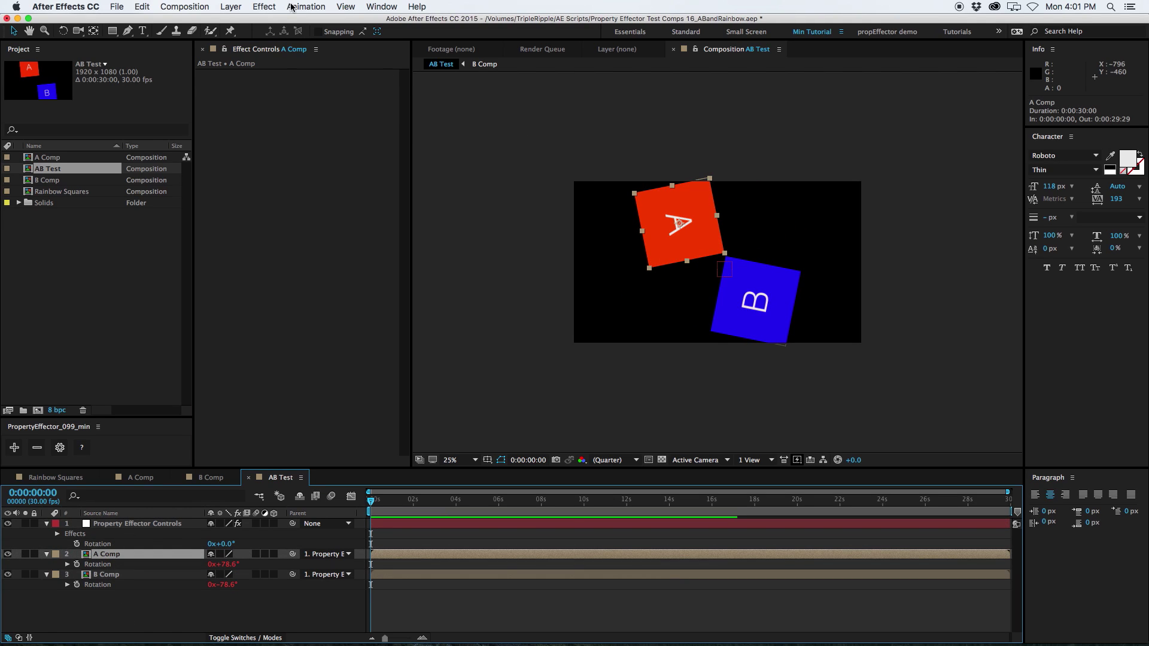
left_click(264, 7)
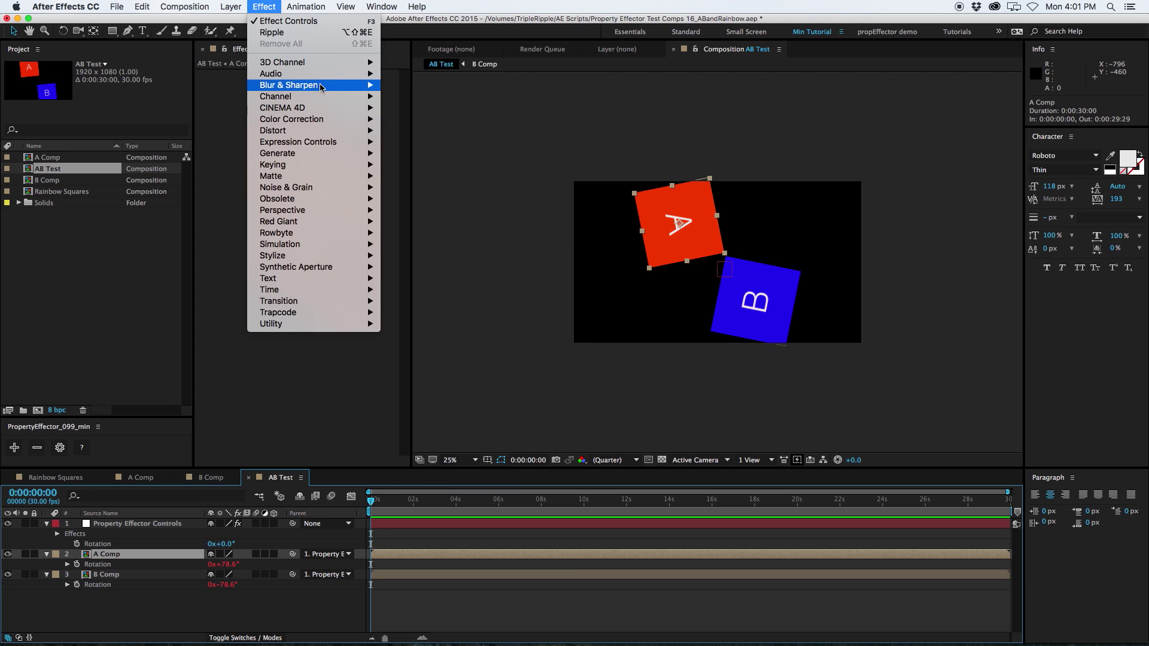
mouse_move(322, 86)
left_click(411, 199)
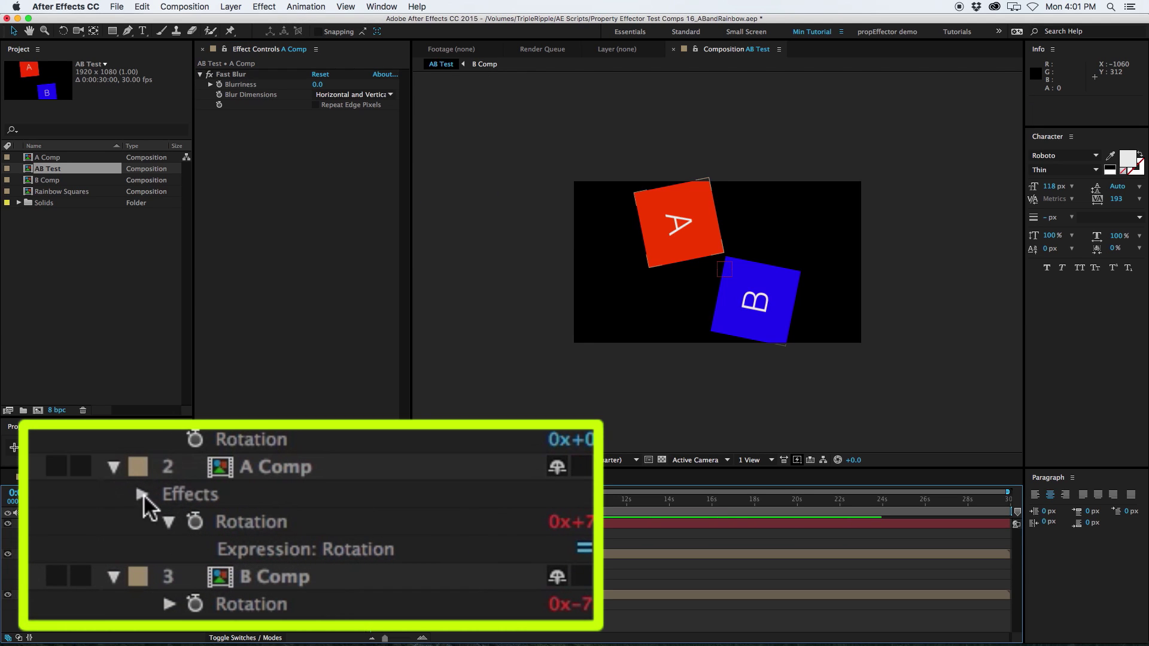
Drive A Comp's Fast Blur Blurriness with a new effector and preview the blur.
left_click(58, 565)
left_click(67, 575)
left_click(110, 585)
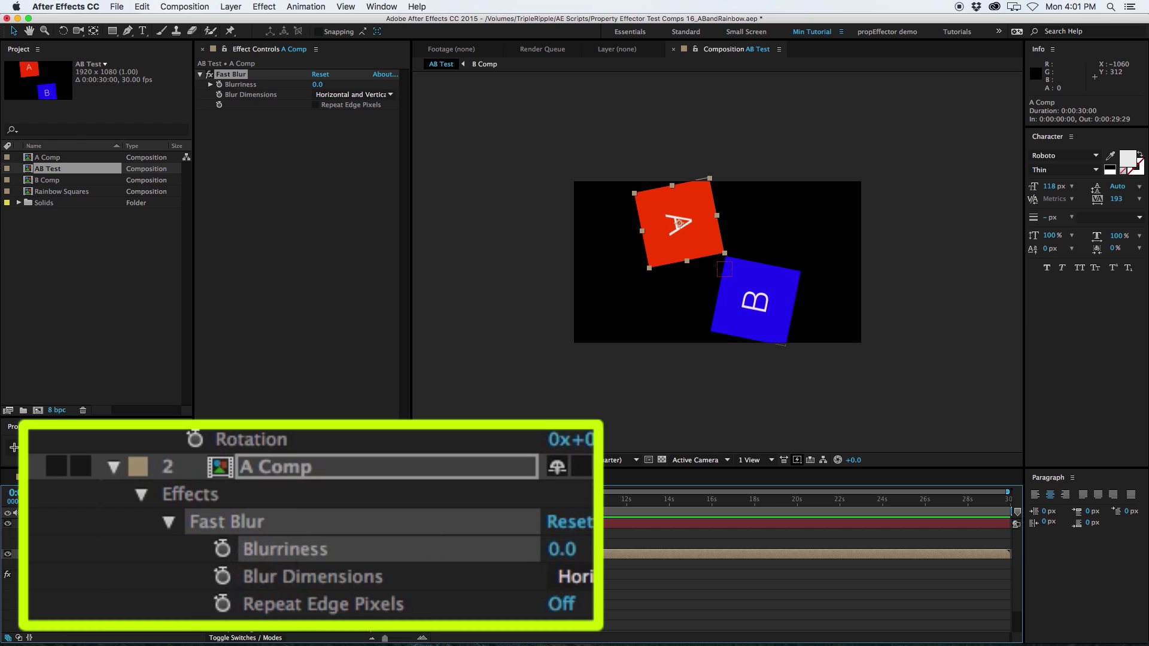
left_click(41, 467)
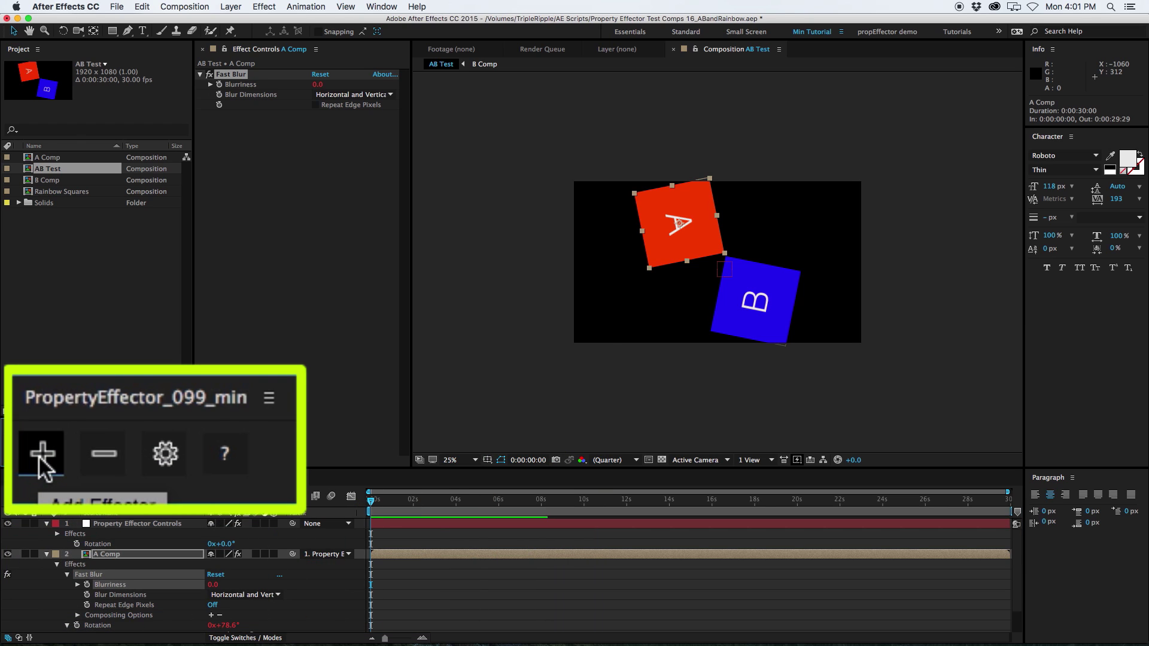
left_click_drag(331, 90, 365, 223)
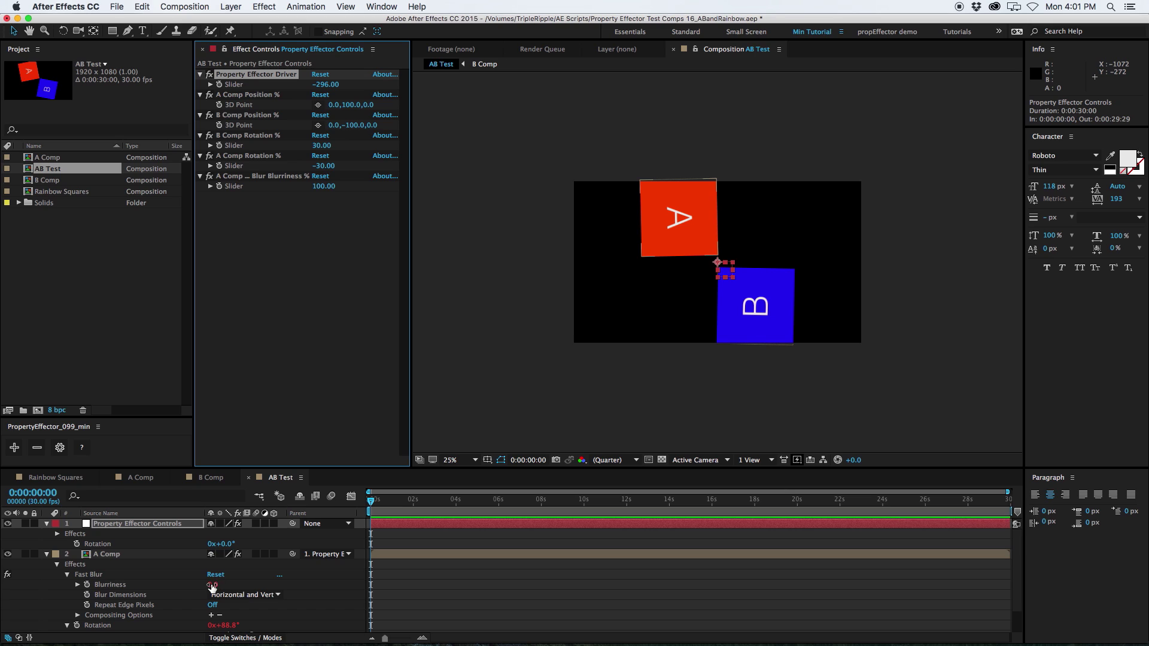
left_click_drag(212, 586, 335, 575)
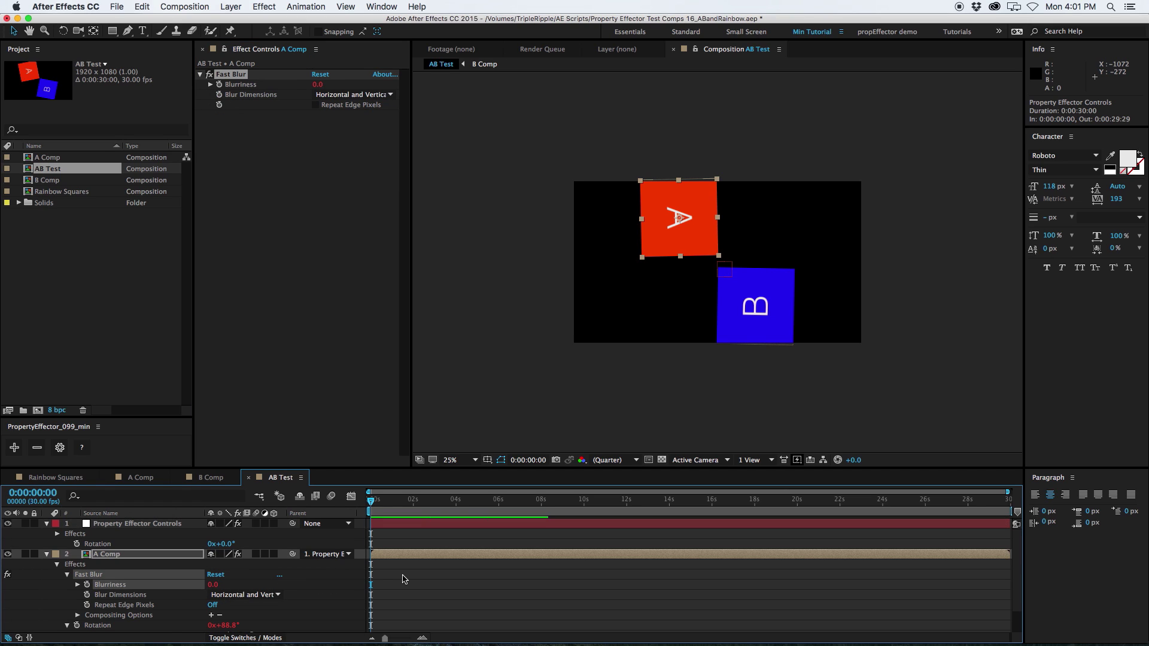
Set the Property Effector Driver mode to Positive Only.
left_click(137, 524)
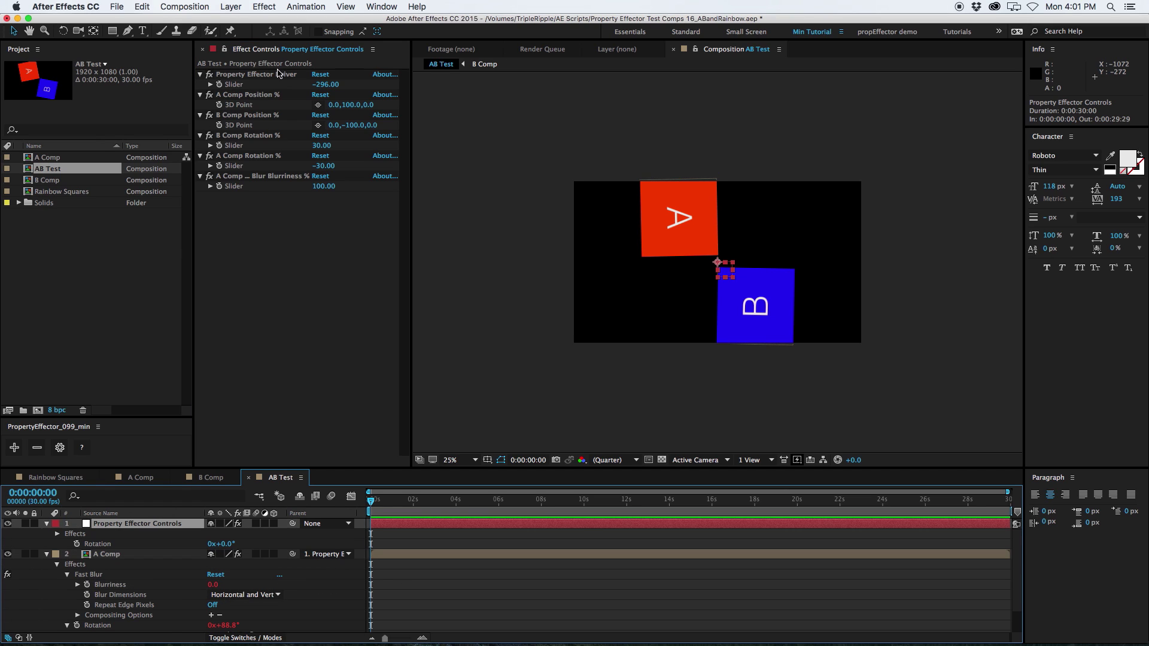
left_click(59, 448)
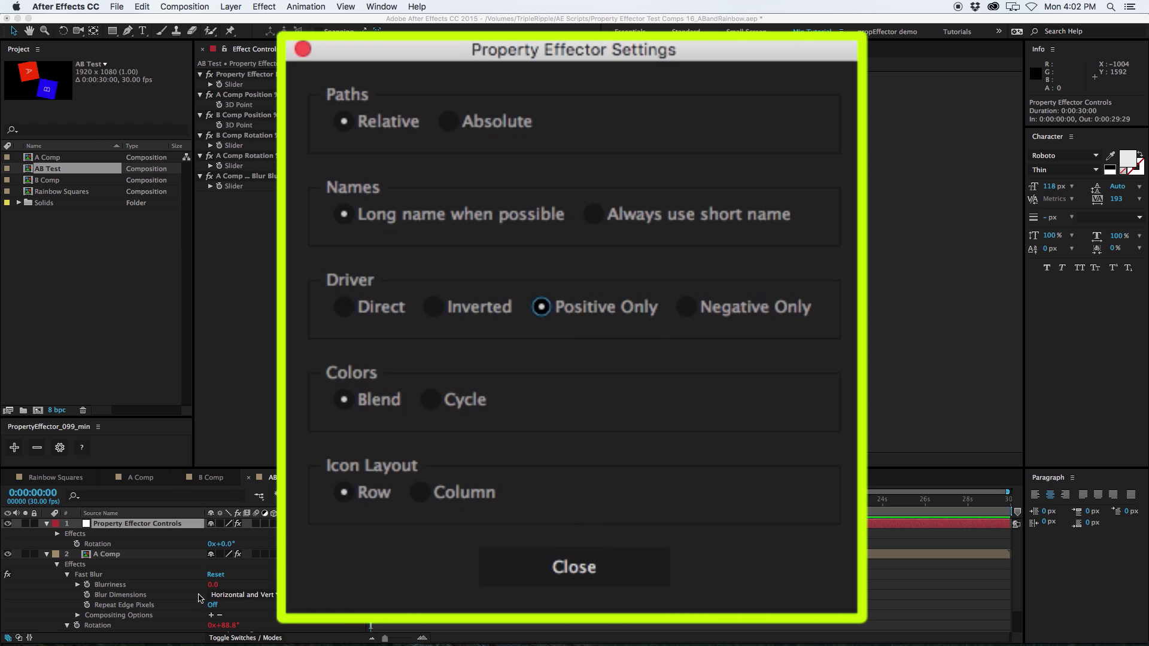
left_click(599, 573)
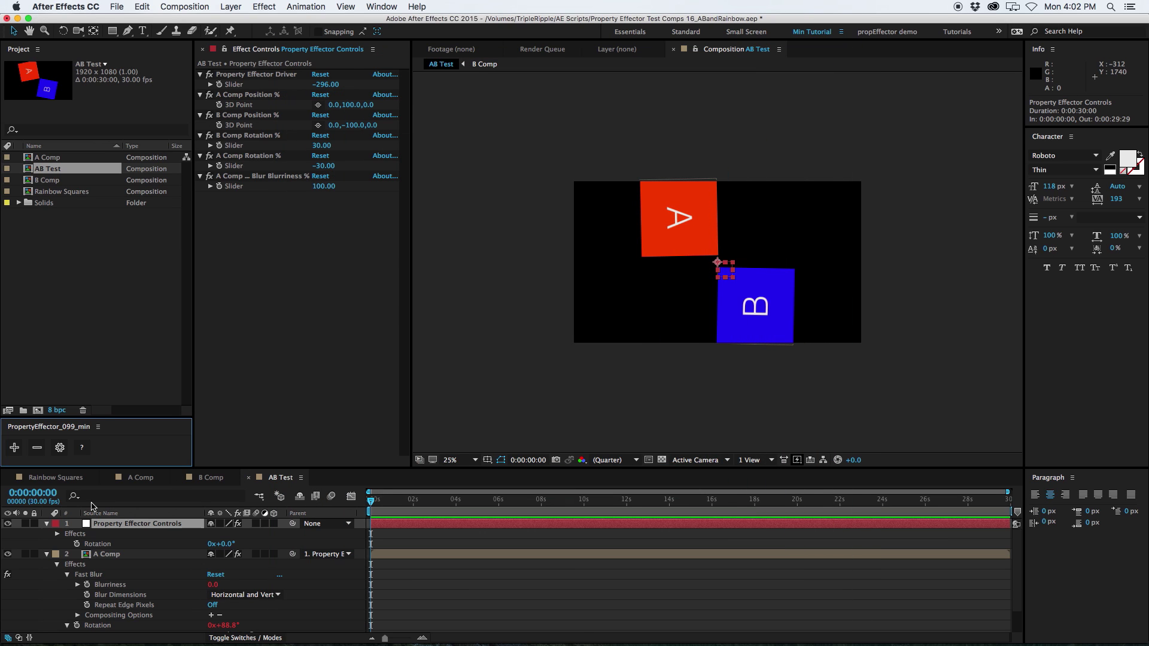
Link A Comp's Blurriness to the effector rig and sweep the Driver to preview.
left_click(108, 588)
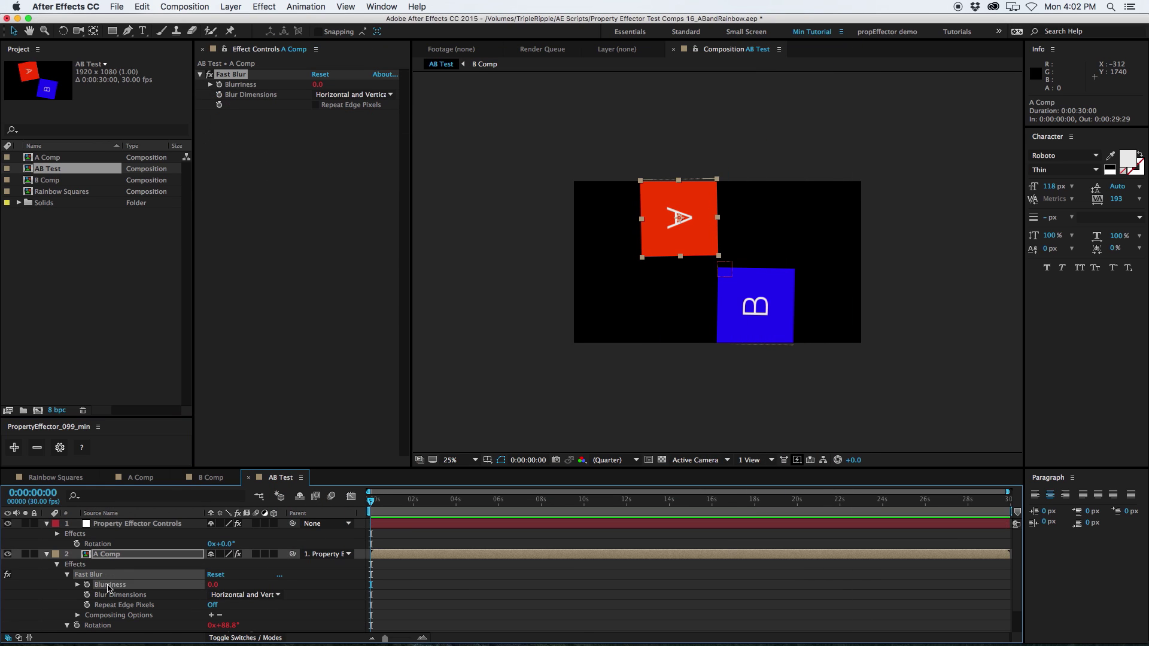
left_click(14, 448)
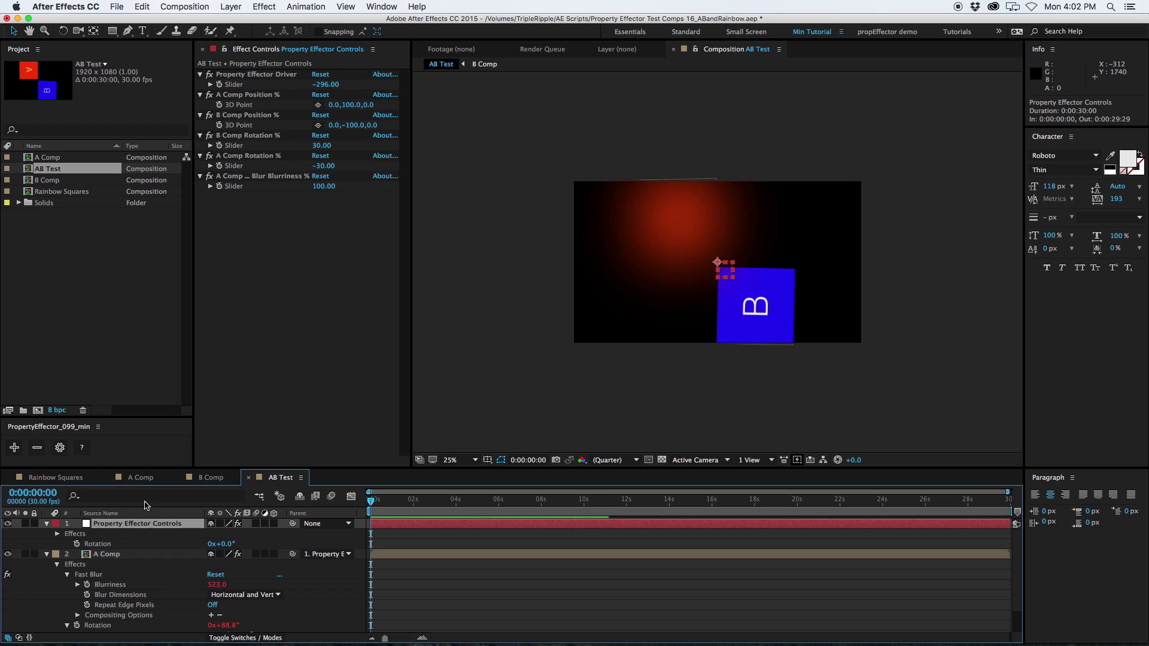
left_click_drag(325, 84, 155, 100)
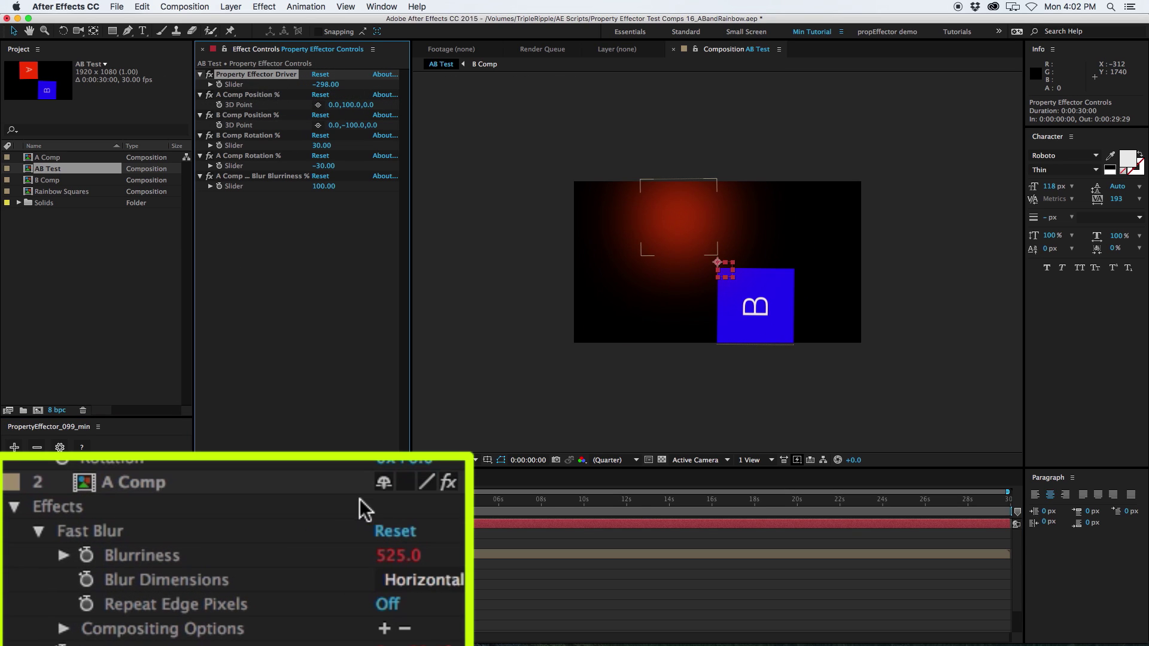
left_click(399, 555)
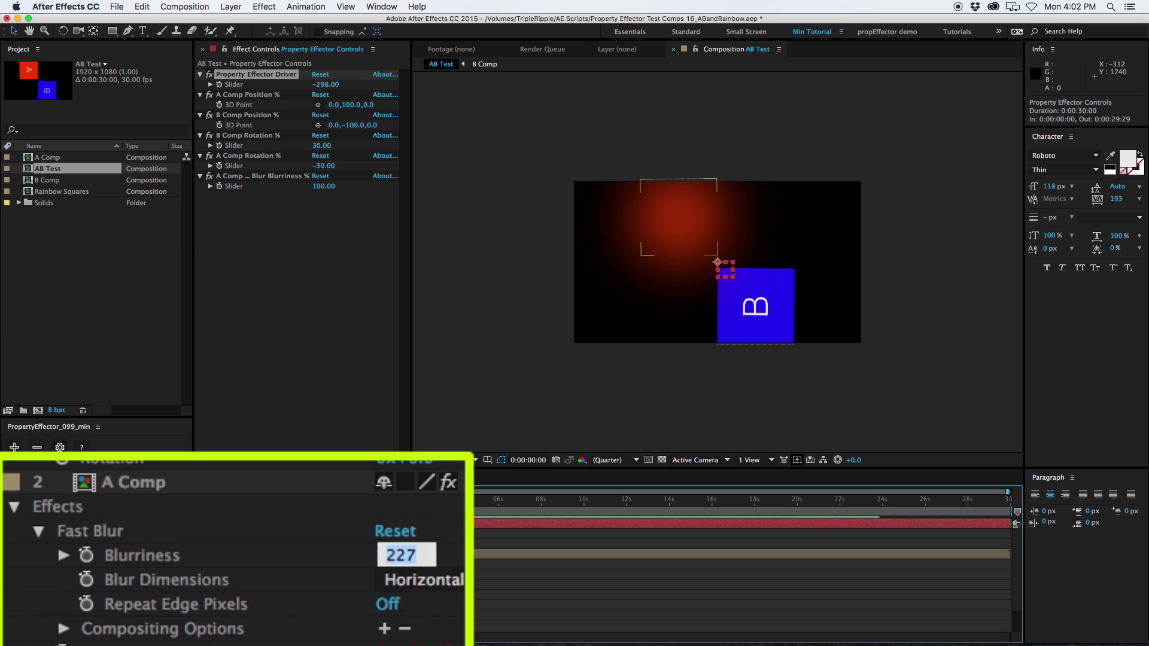
key("Return")
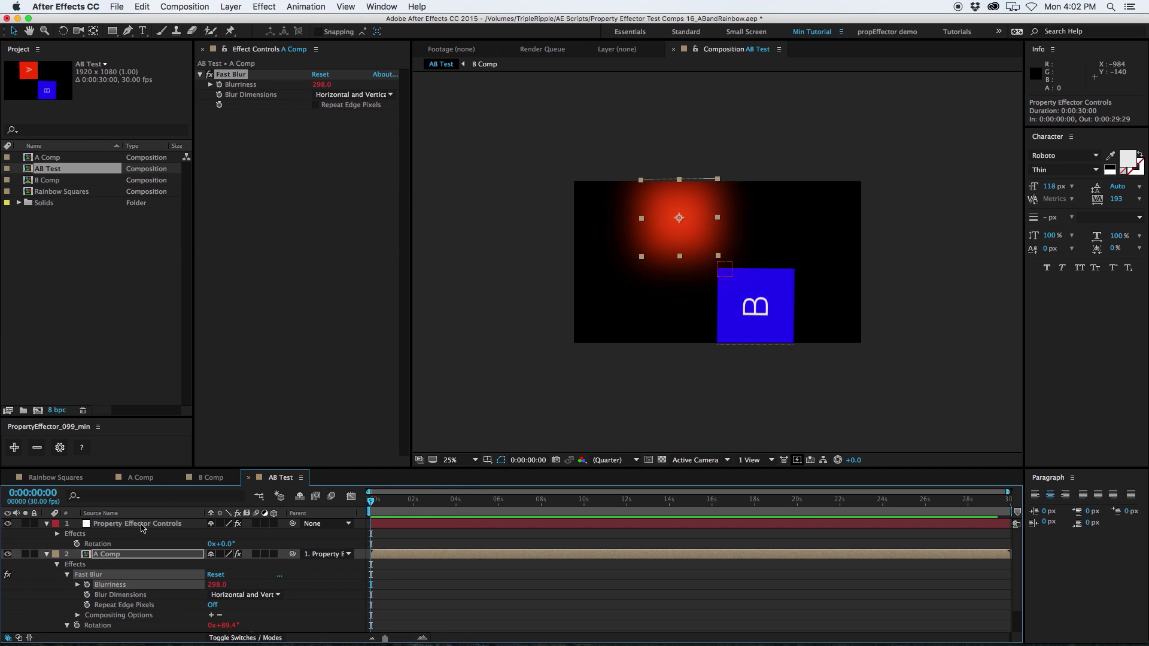
Reset the Driver to zero and test heavy versus zero blur on A Comp.
left_click(142, 526)
left_click(325, 75)
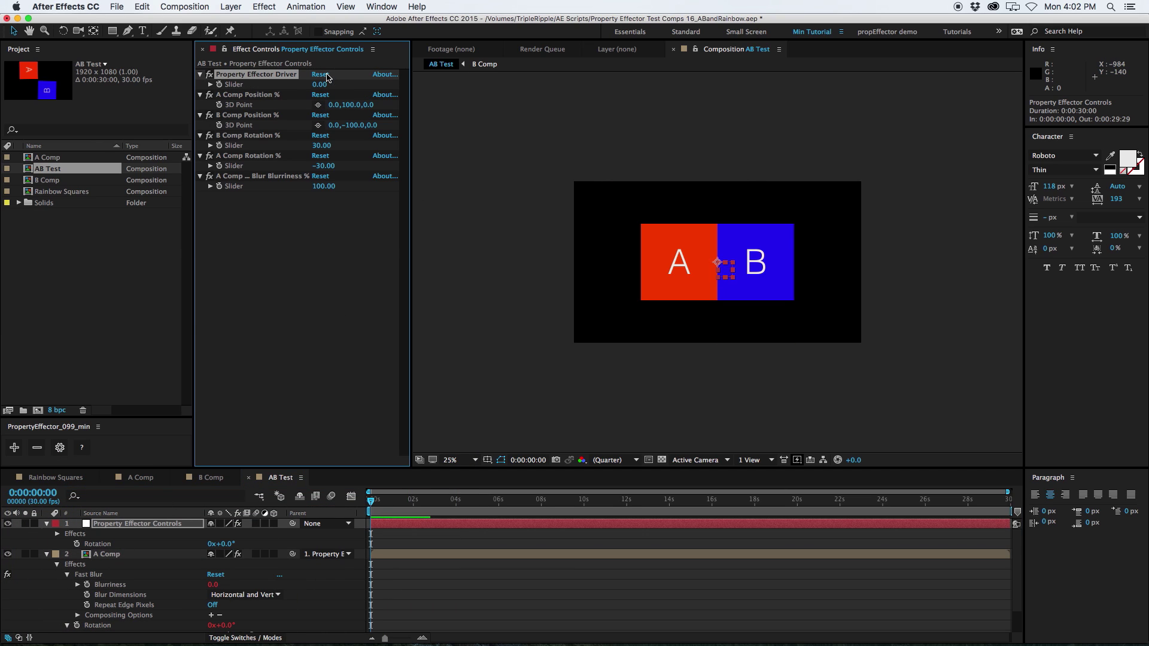
left_click(108, 586)
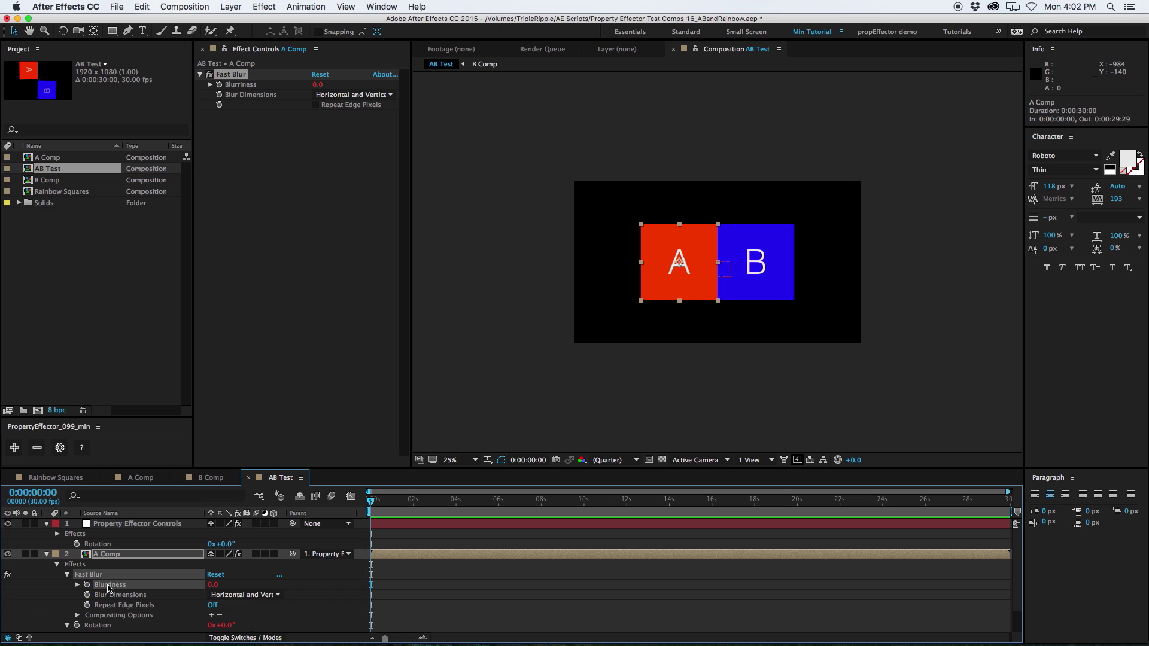
left_click_drag(212, 584, 302, 582)
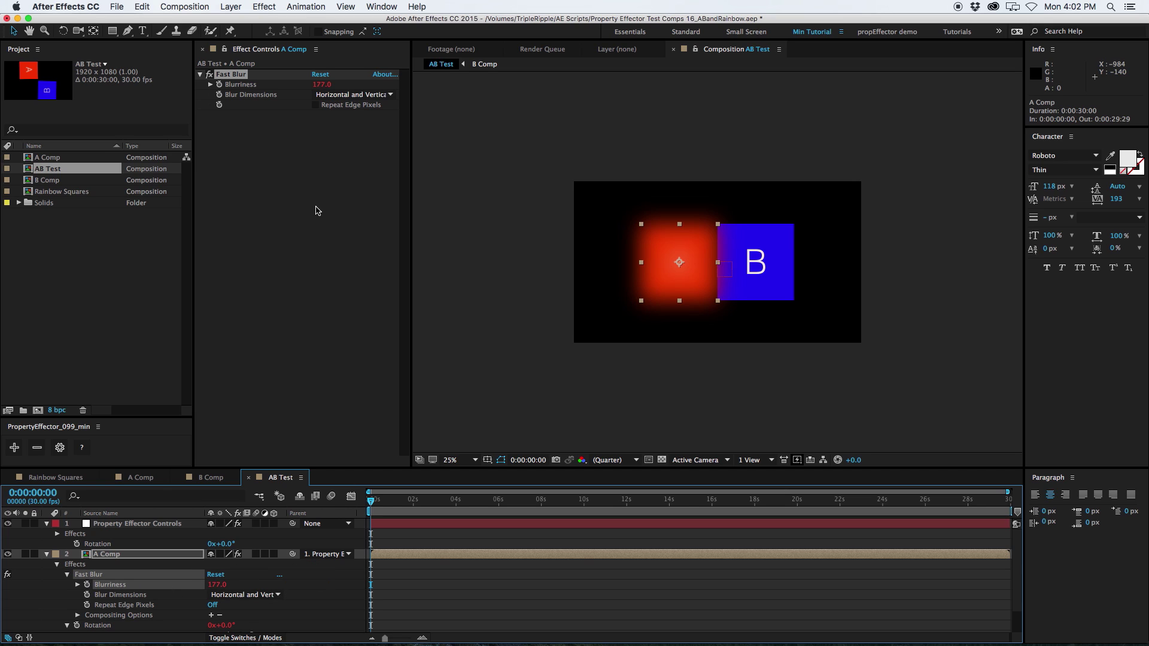
left_click(316, 496)
left_click(98, 527)
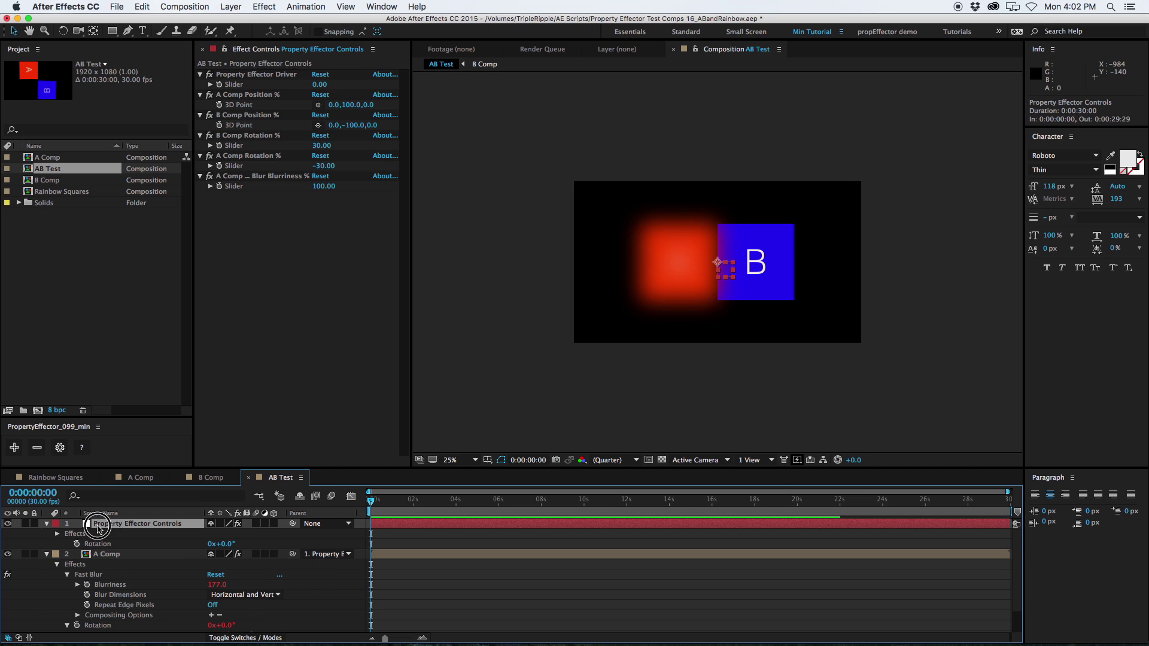
left_click(216, 575)
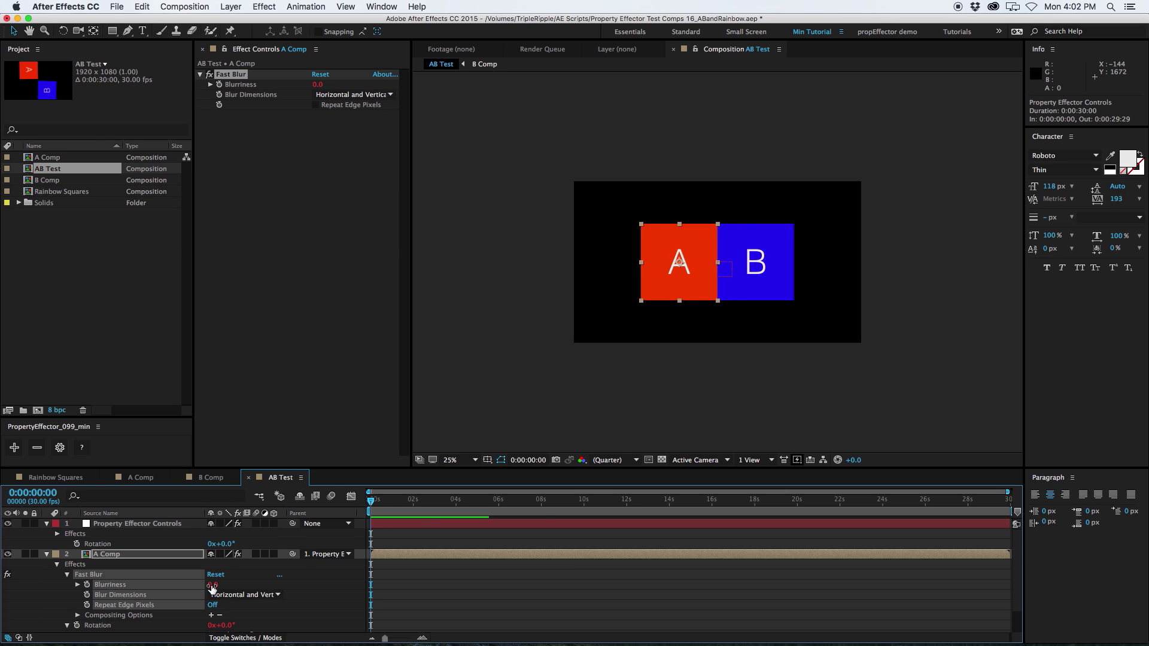
Scrub the Driver to -267 and switch the effector Driver mode back to Direct.
left_click(148, 522)
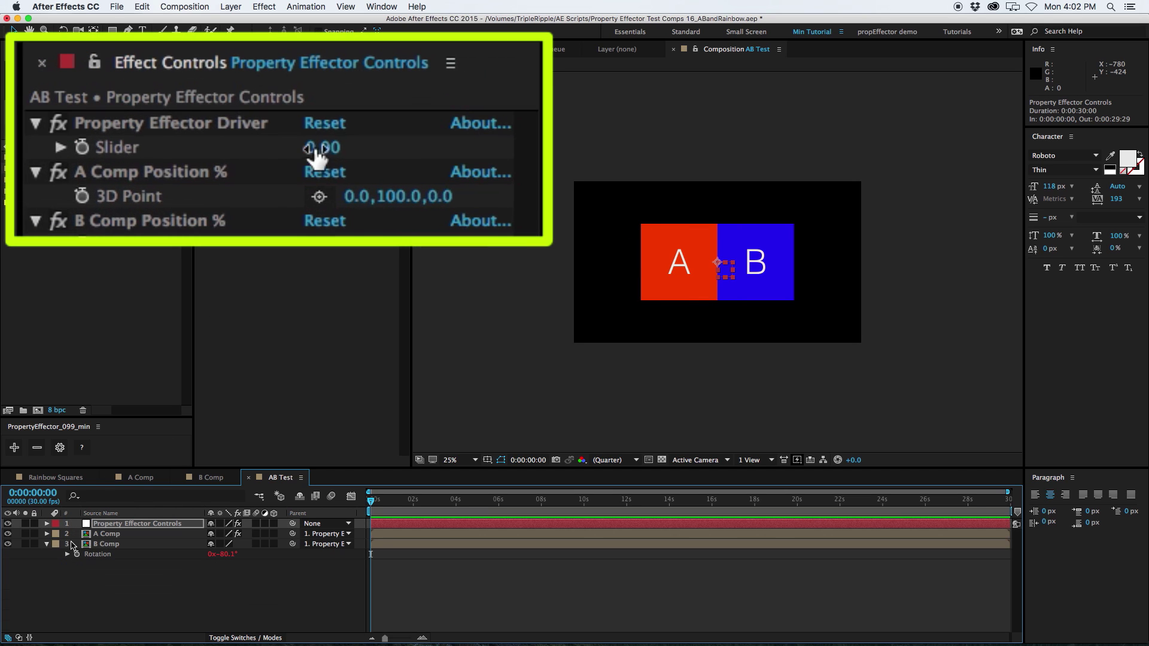
left_click_drag(318, 85, 407, 85)
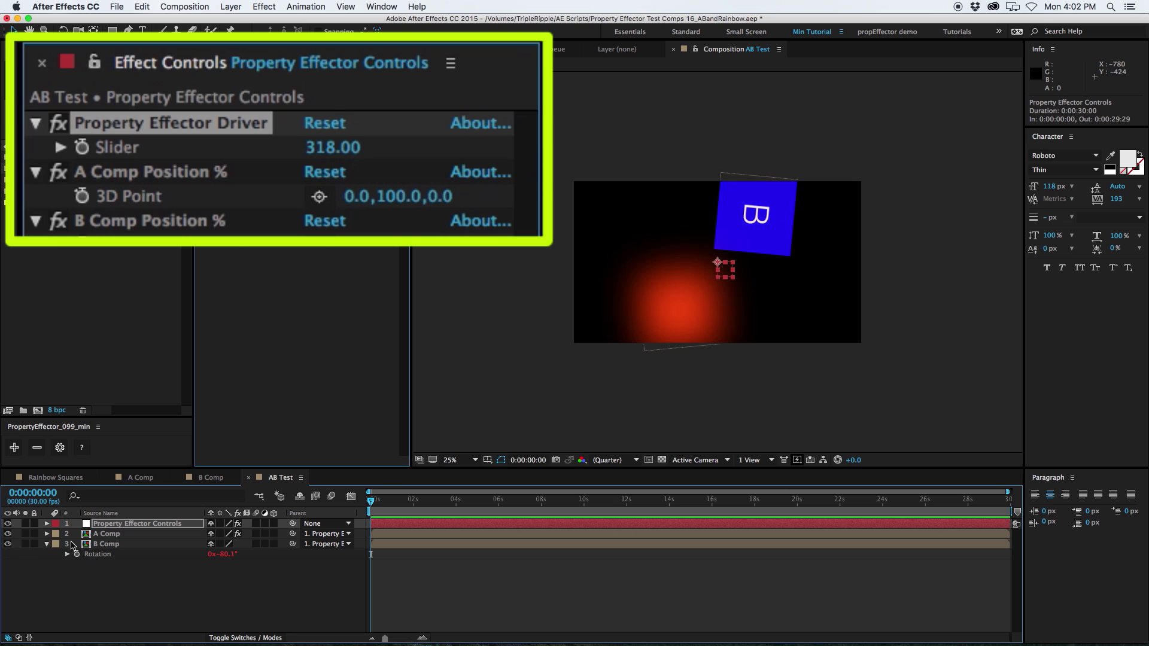
left_click_drag(539, 192, 11, 189)
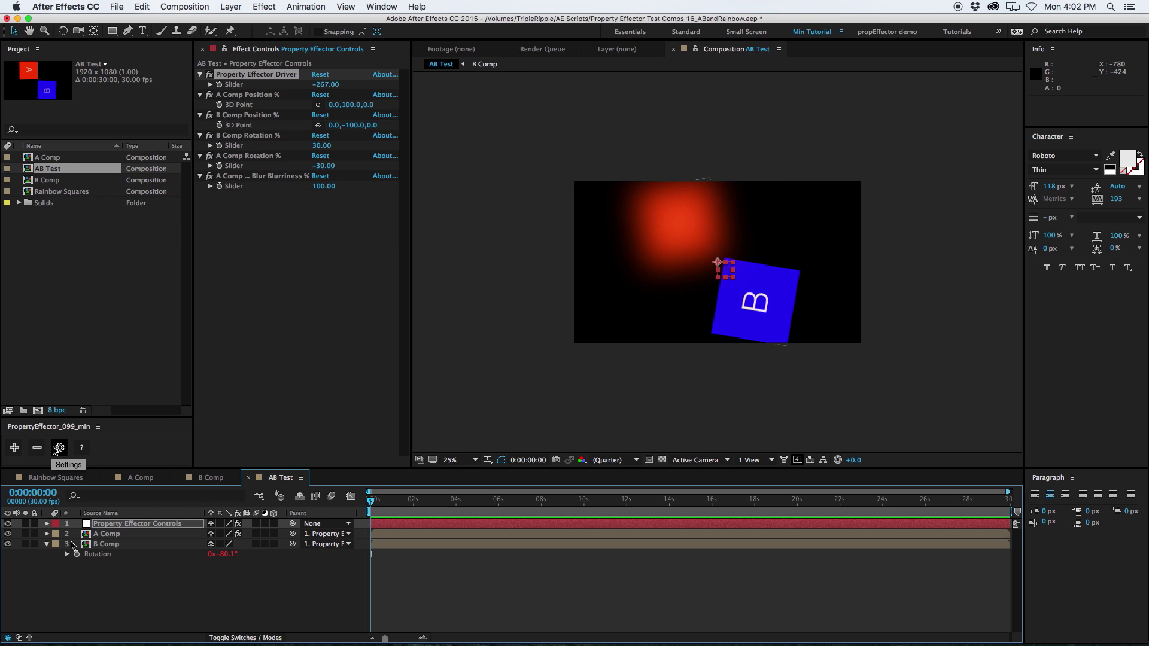
left_click(60, 448)
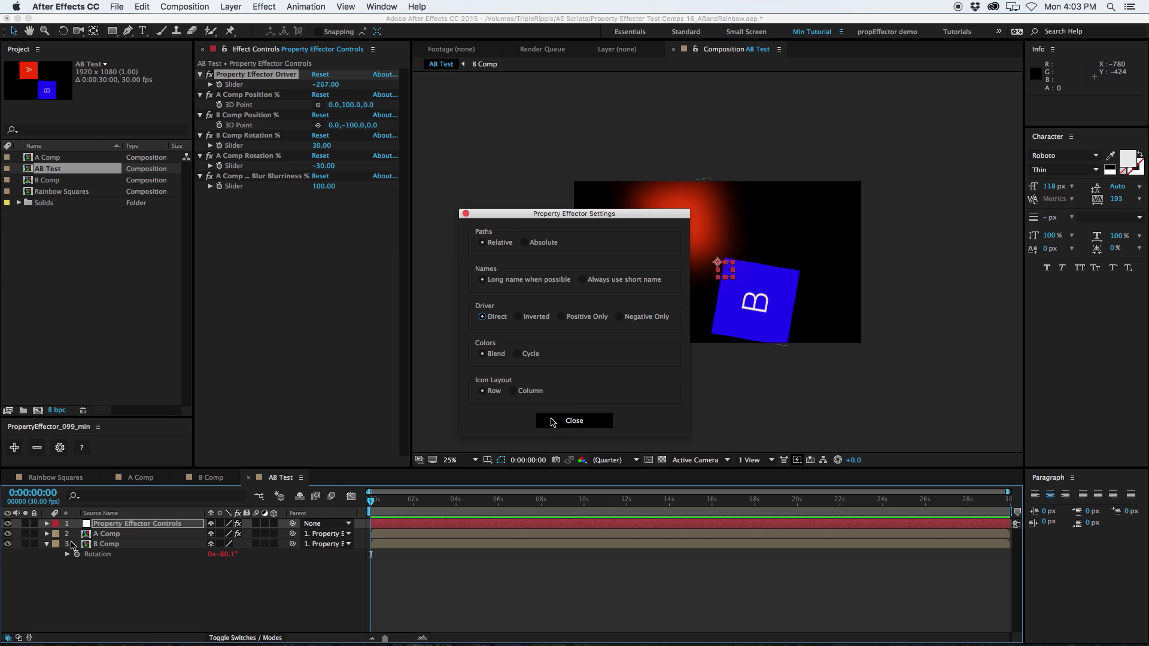
left_click(551, 421)
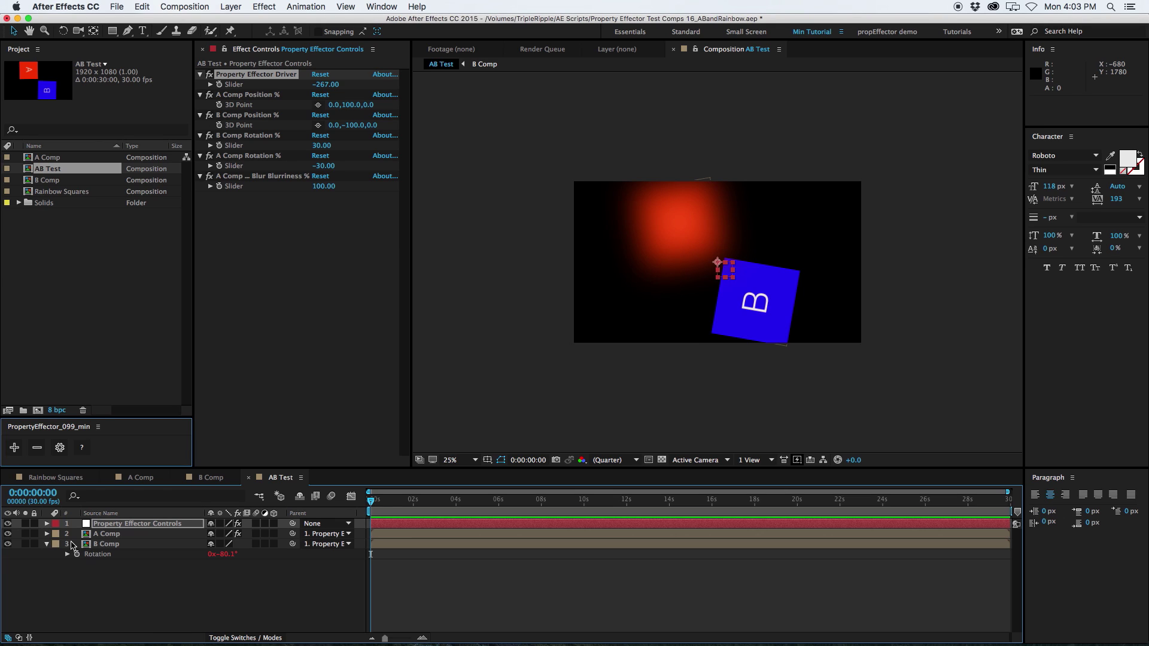
Apply the Distort > Twirl effect to B Comp.
left_click(72, 545)
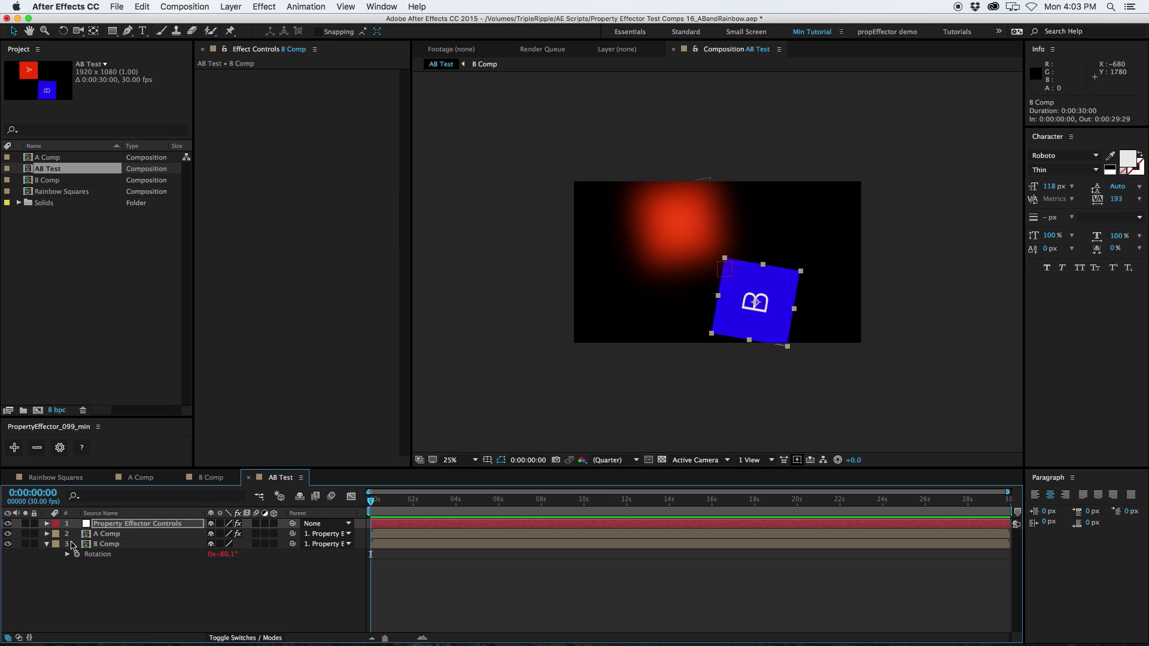
left_click(264, 7)
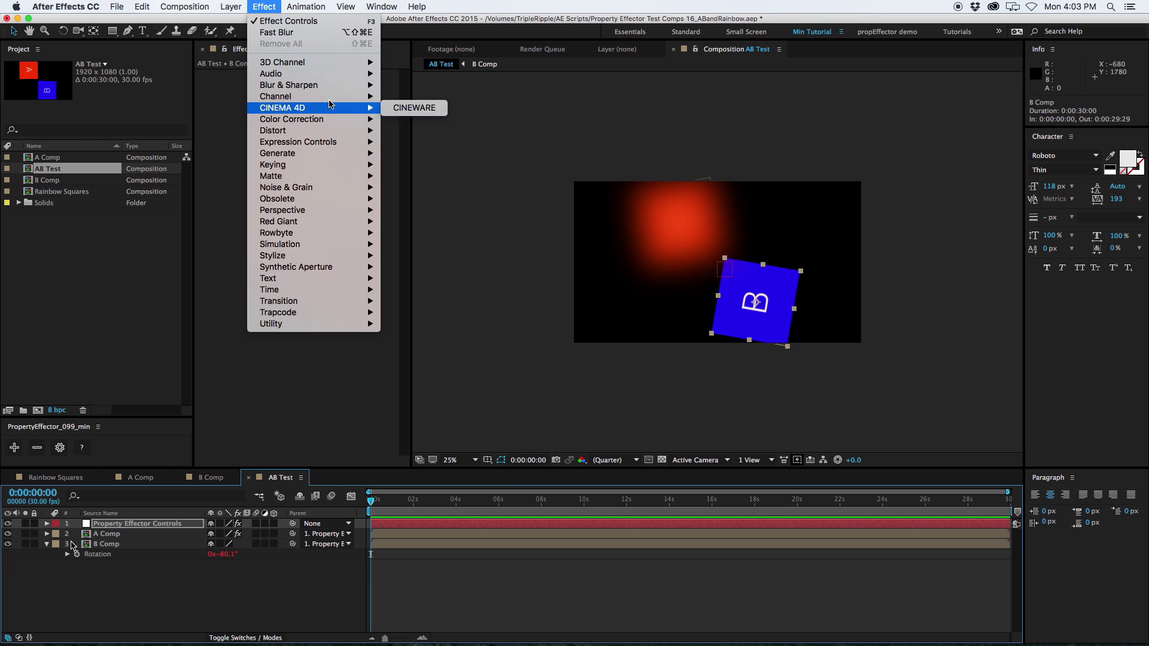
mouse_move(332, 131)
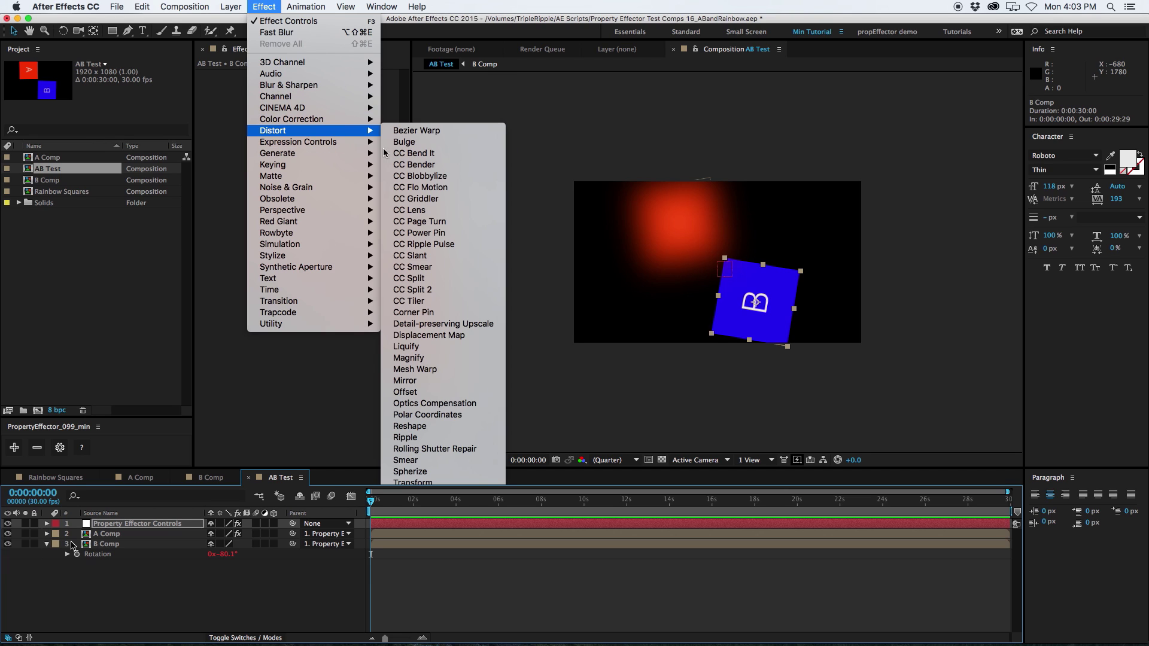
left_click(457, 443)
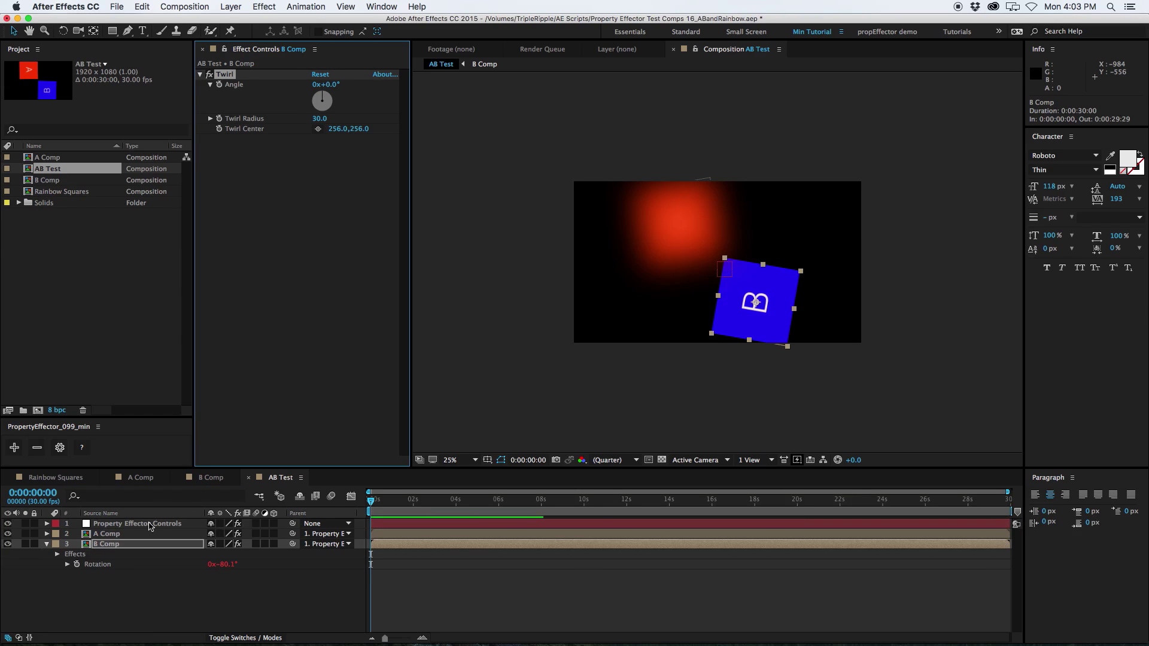
Drive the Twirl Angle with a new effector and sweep the Driver to -244.
left_click(67, 554)
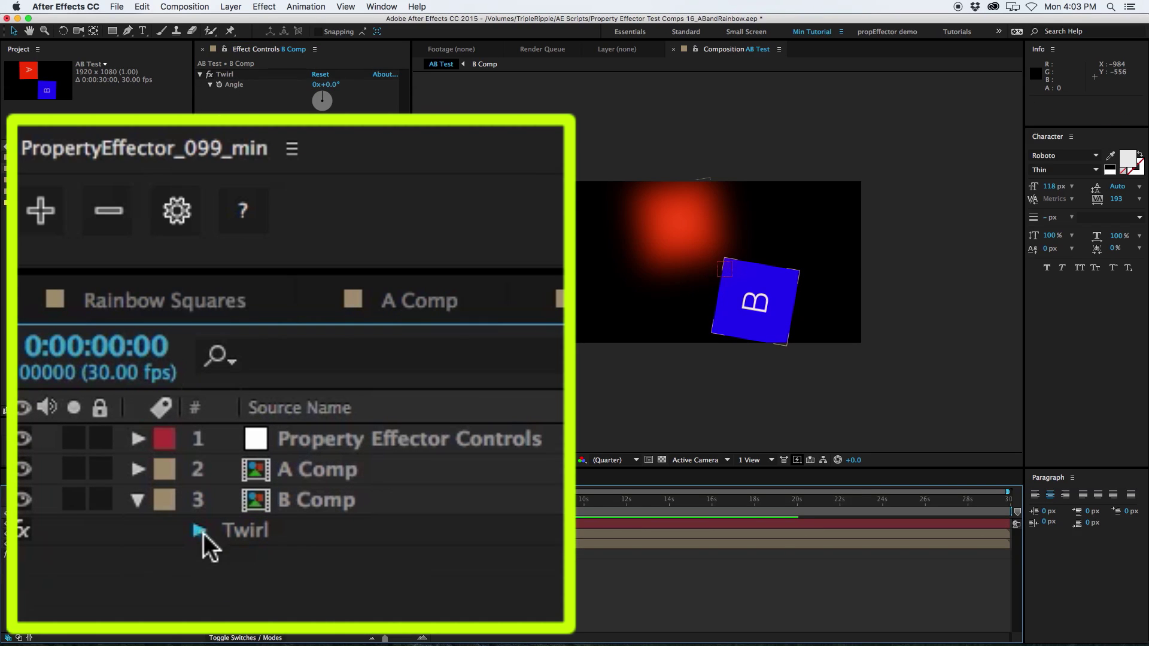
left_click(200, 531)
left_click(311, 562)
left_click(45, 212)
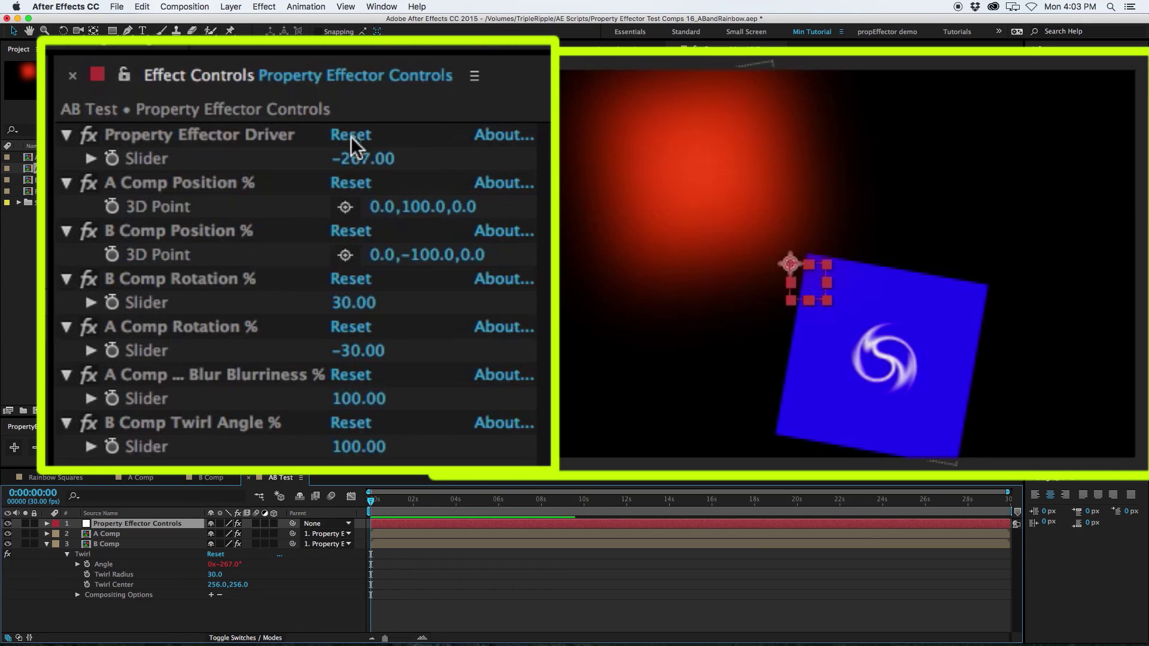
left_click_drag(352, 144, 404, 144)
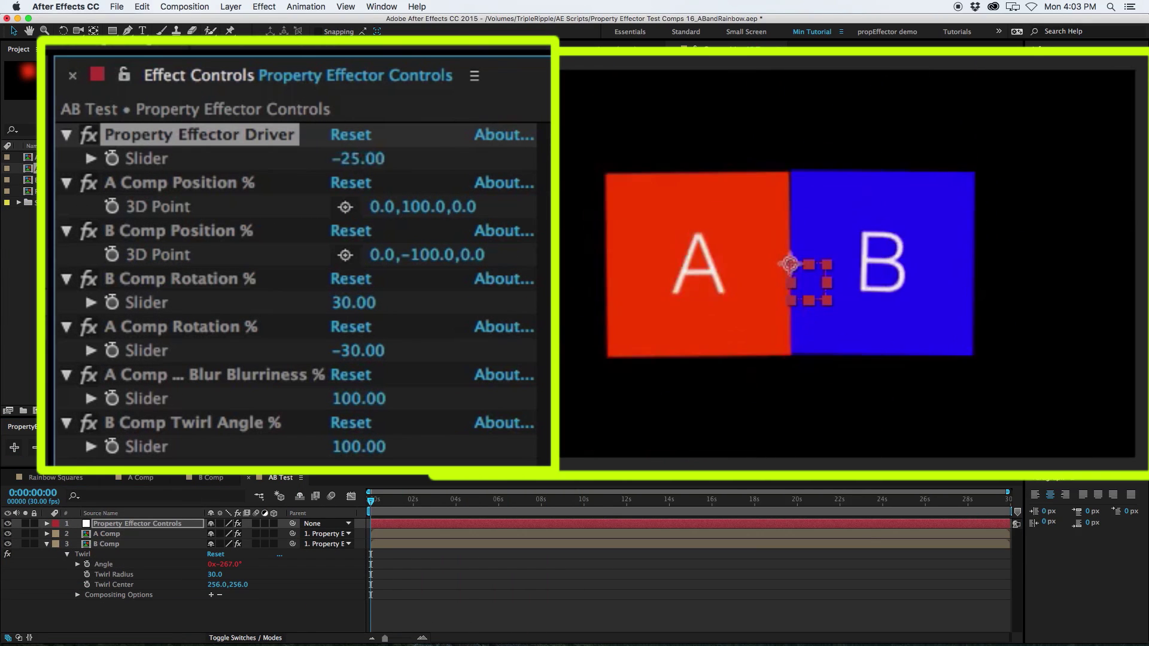
left_click_drag(404, 264, 527, 303)
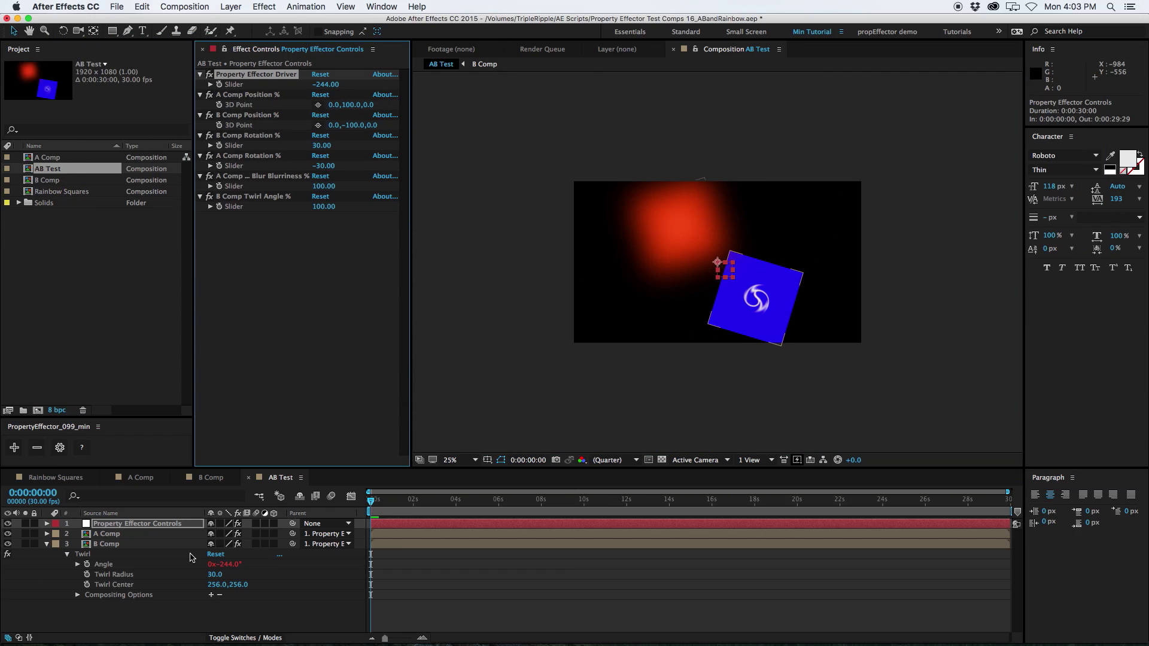
Reveal the Opacity property for the A Comp and B Comp layers.
left_click(124, 544)
left_click(114, 533, "shift")
key("t")
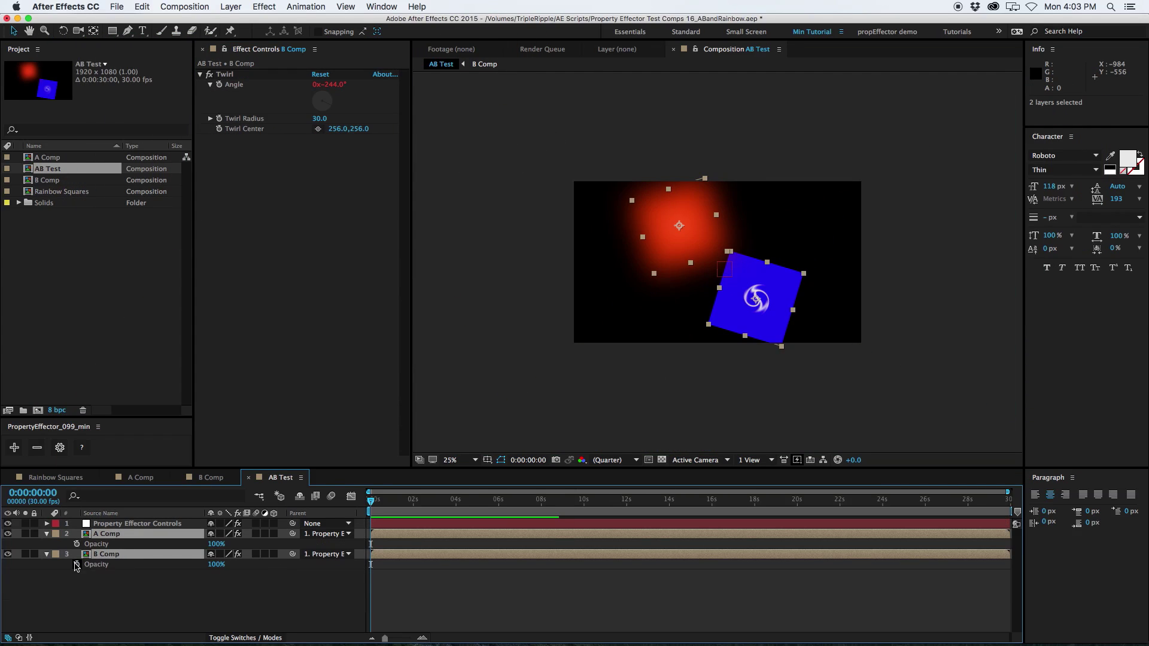
left_click(122, 573)
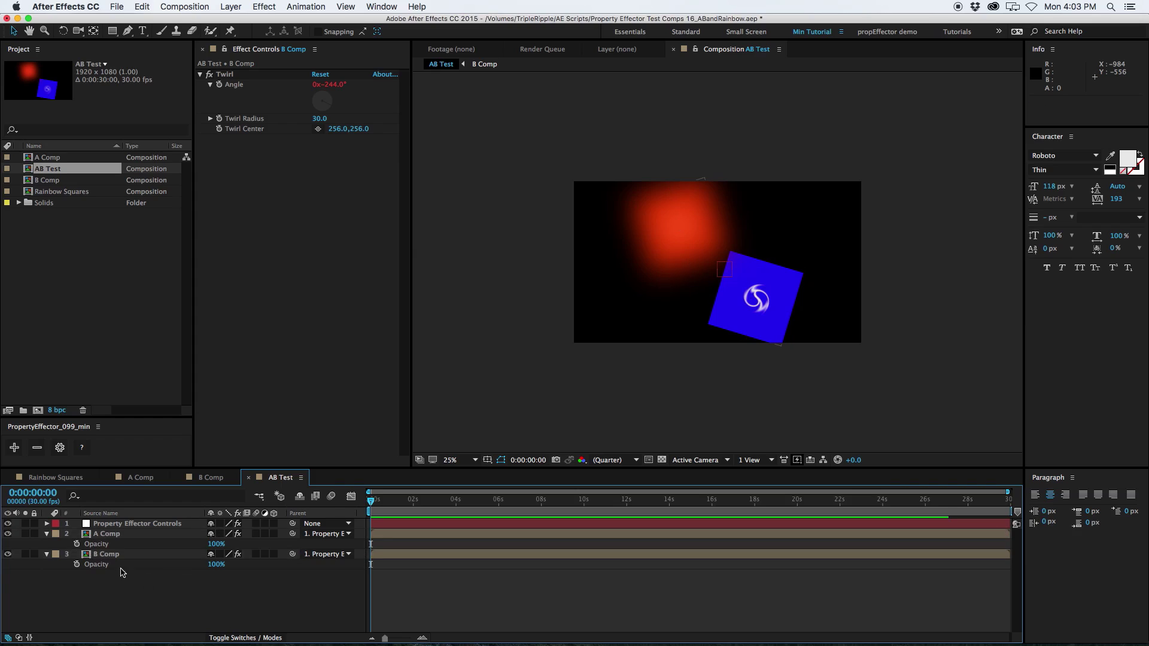
left_click(105, 565)
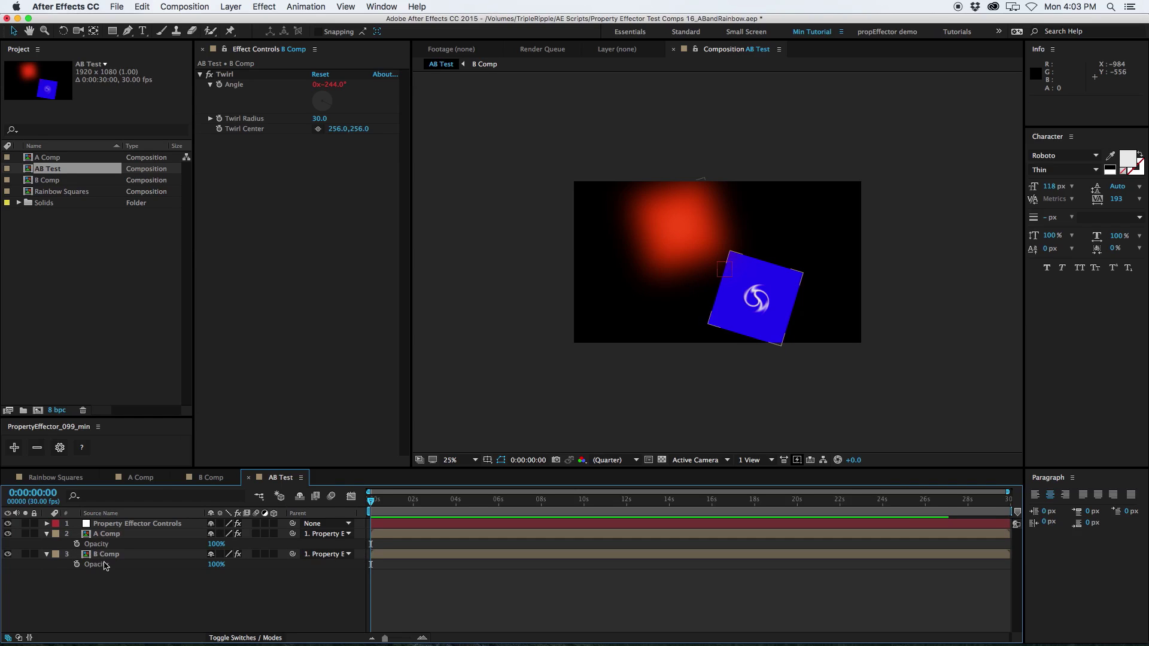
left_click(129, 524)
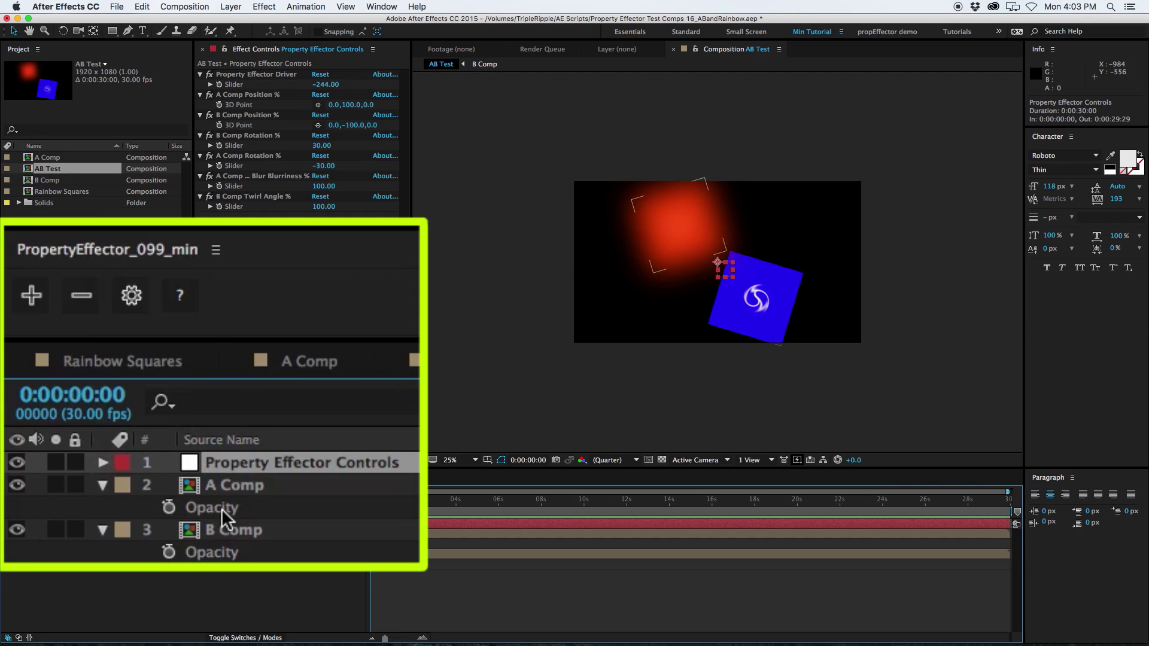
Link both Opacity properties to the Property Effector, reset the Driver and scrub it to -22.
left_click(107, 534)
left_click(105, 554, "shift")
left_click(29, 295)
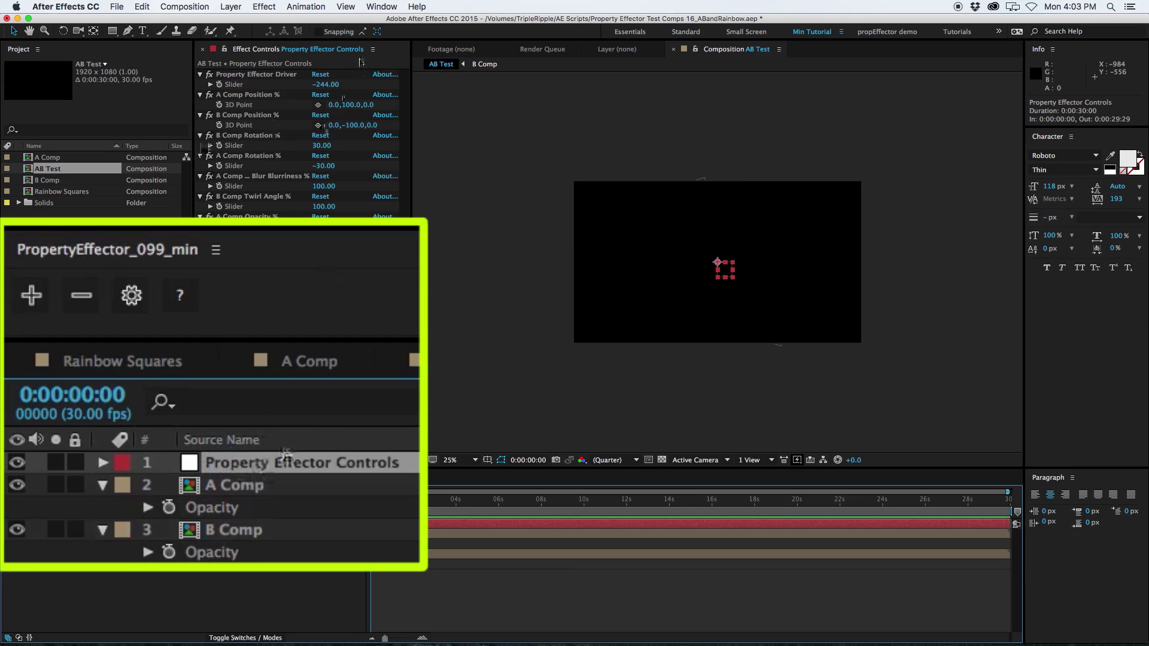
left_click(320, 75)
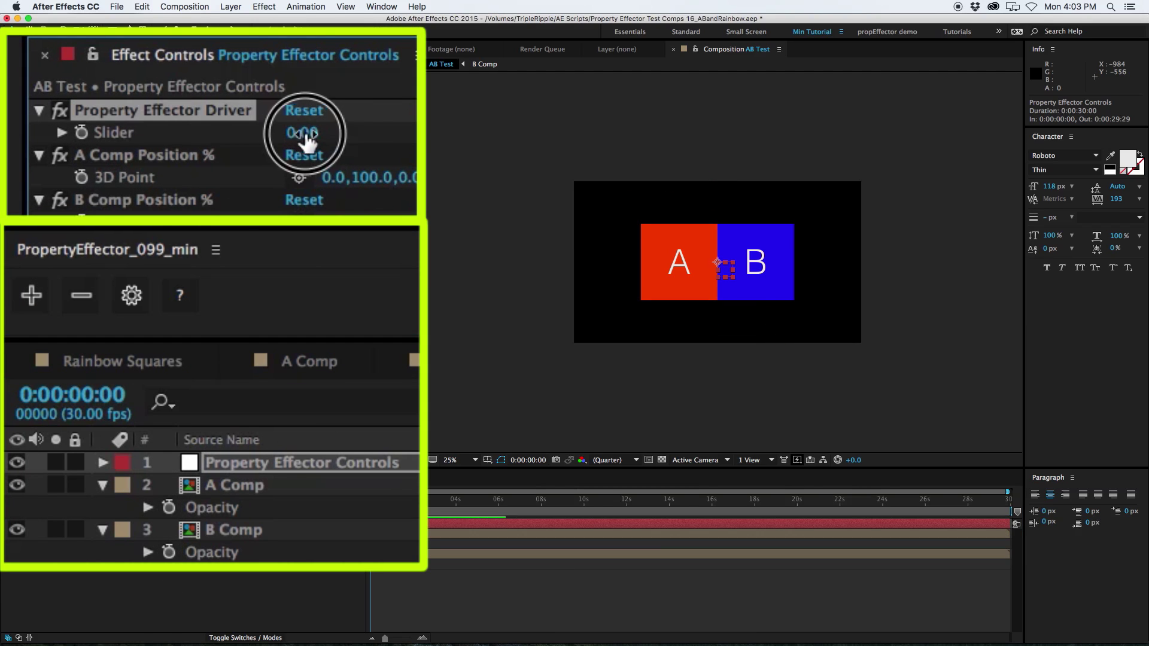
left_click_drag(317, 133, 342, 210)
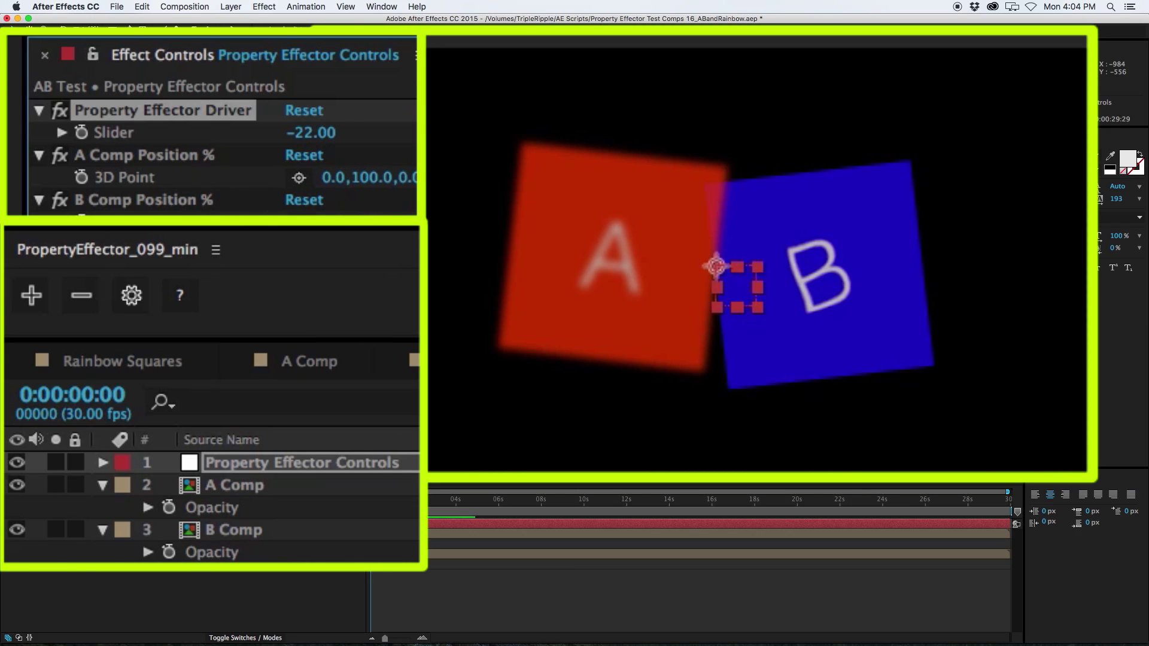
Switch the Property Effector driver to Negative Only mode.
left_click(133, 297)
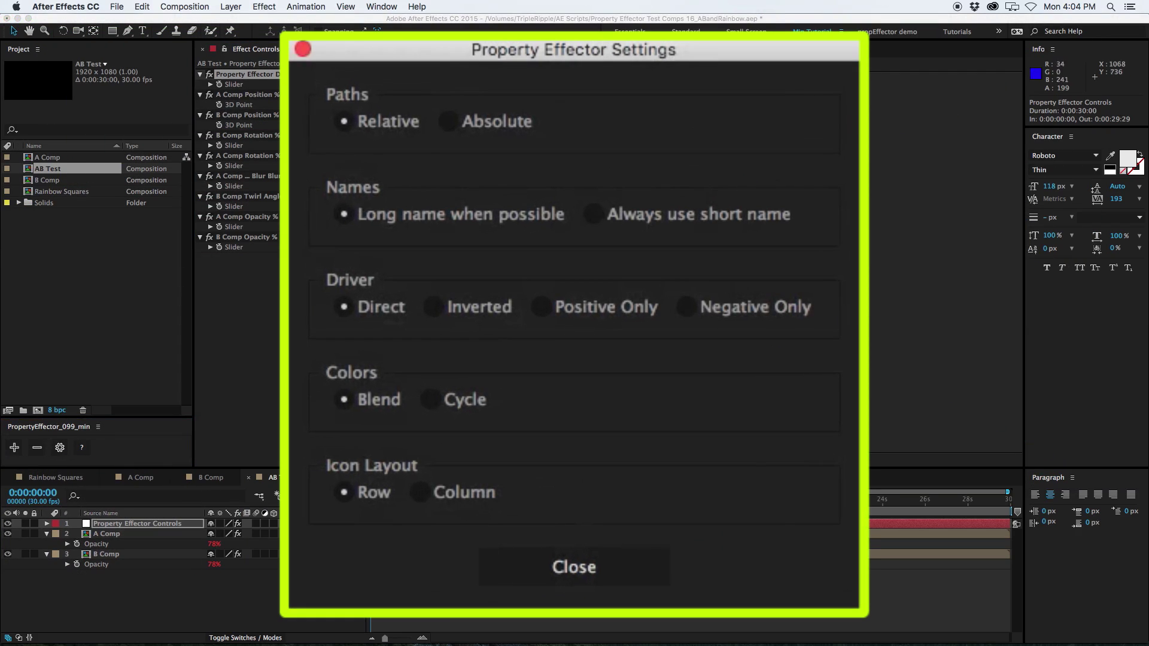
left_click(731, 304)
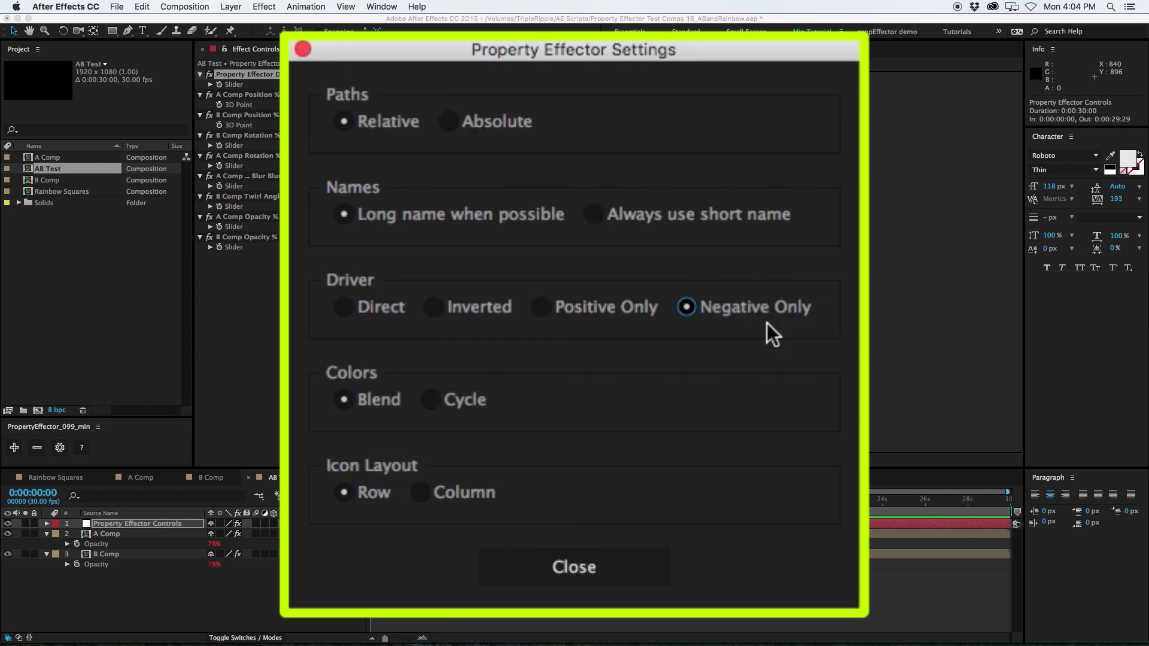
left_click(596, 567)
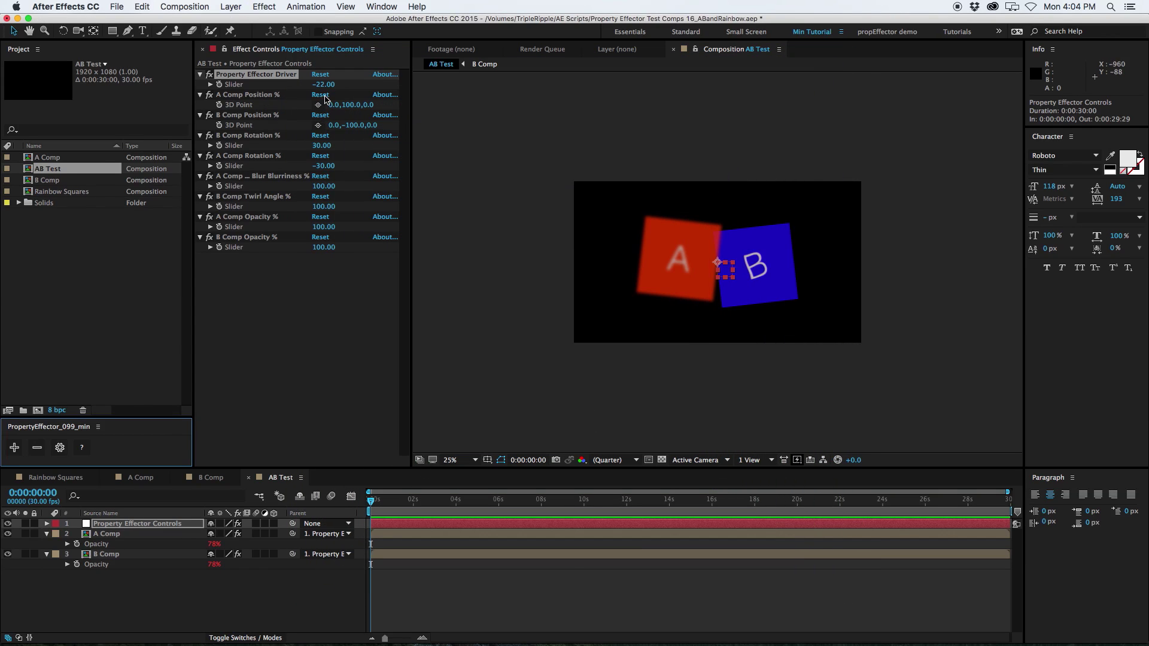
Select A Comp and B Comp, recheck the effector settings, then select Property Effector Controls.
left_click(105, 534)
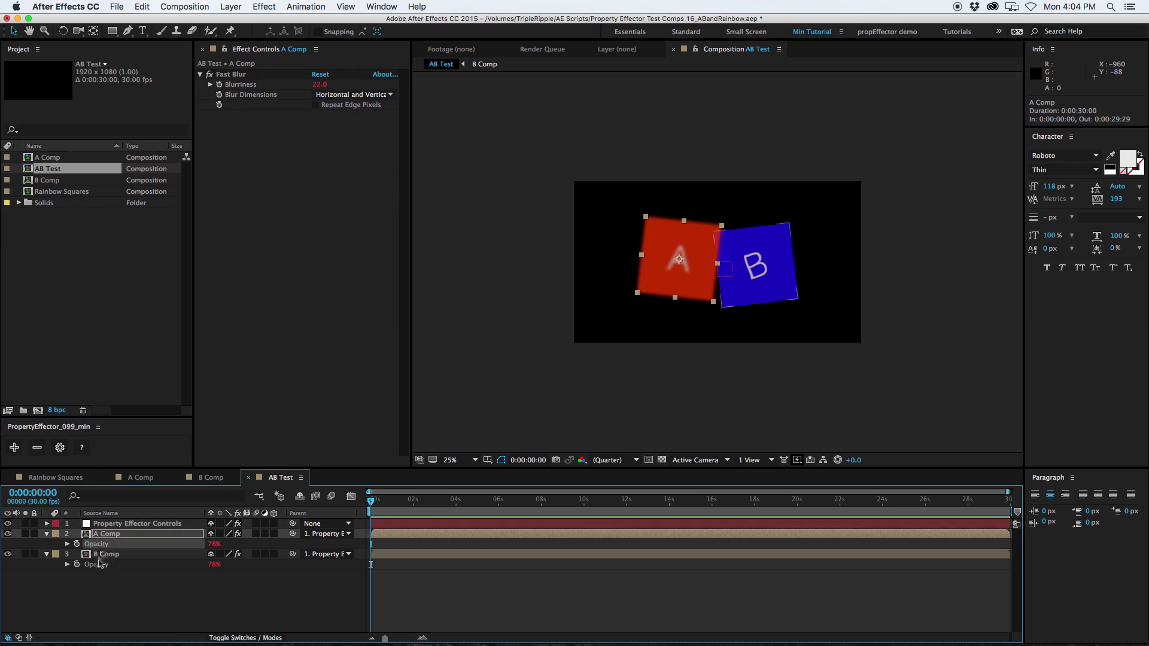
left_click(97, 555, "shift")
left_click(13, 449)
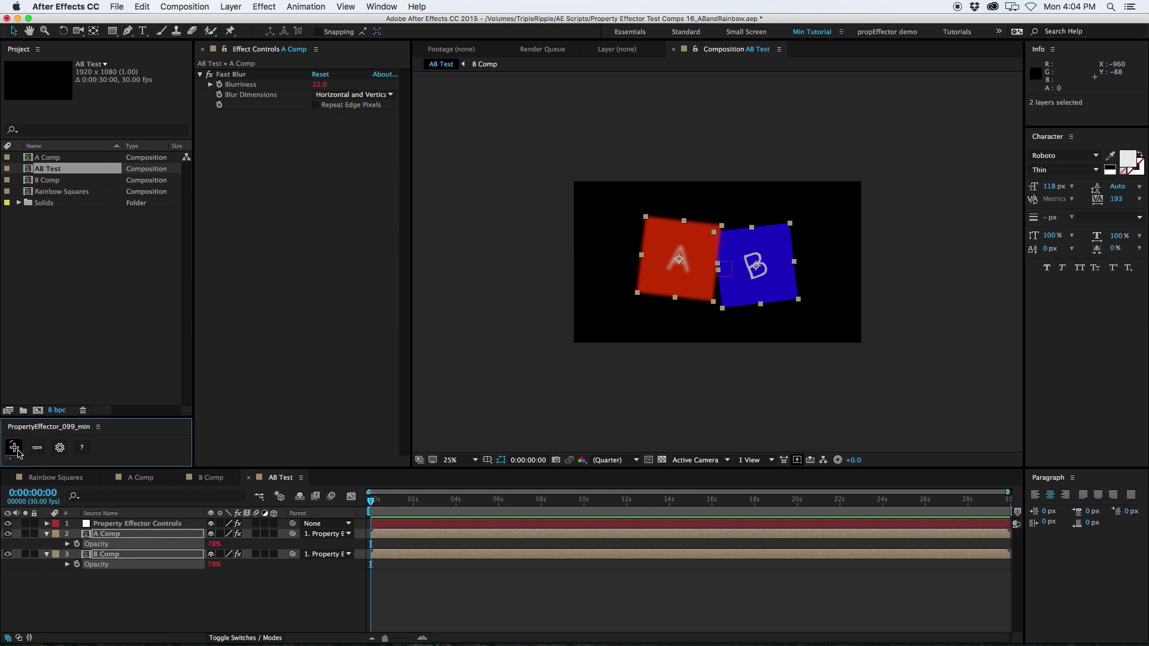
left_click(59, 448)
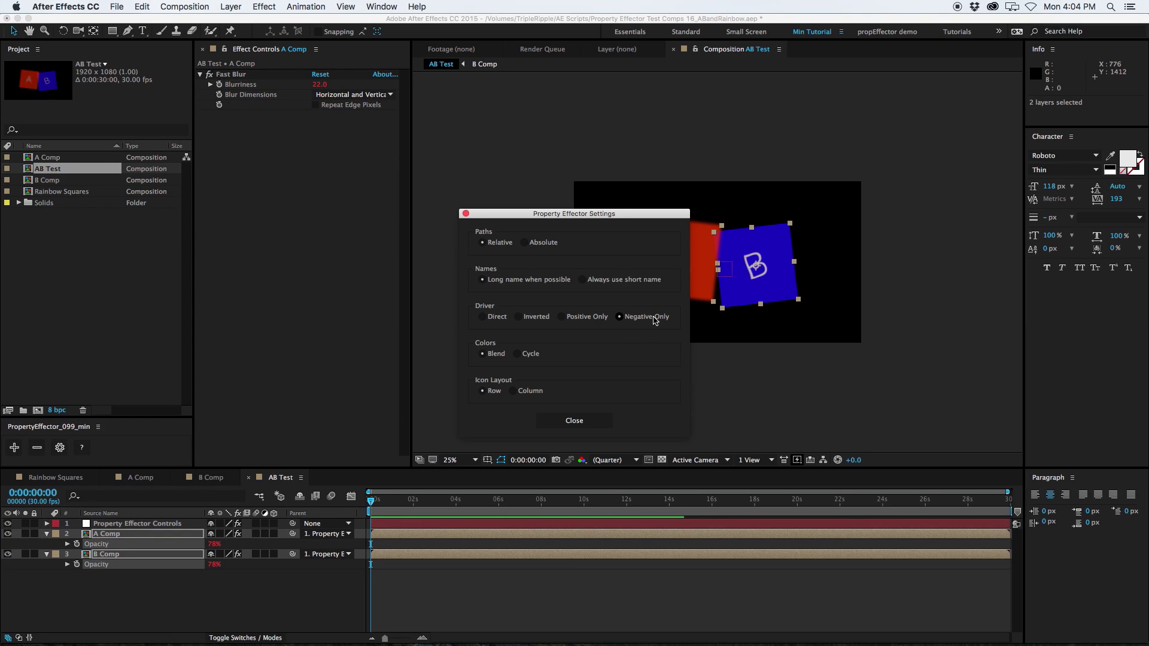
left_click(578, 424)
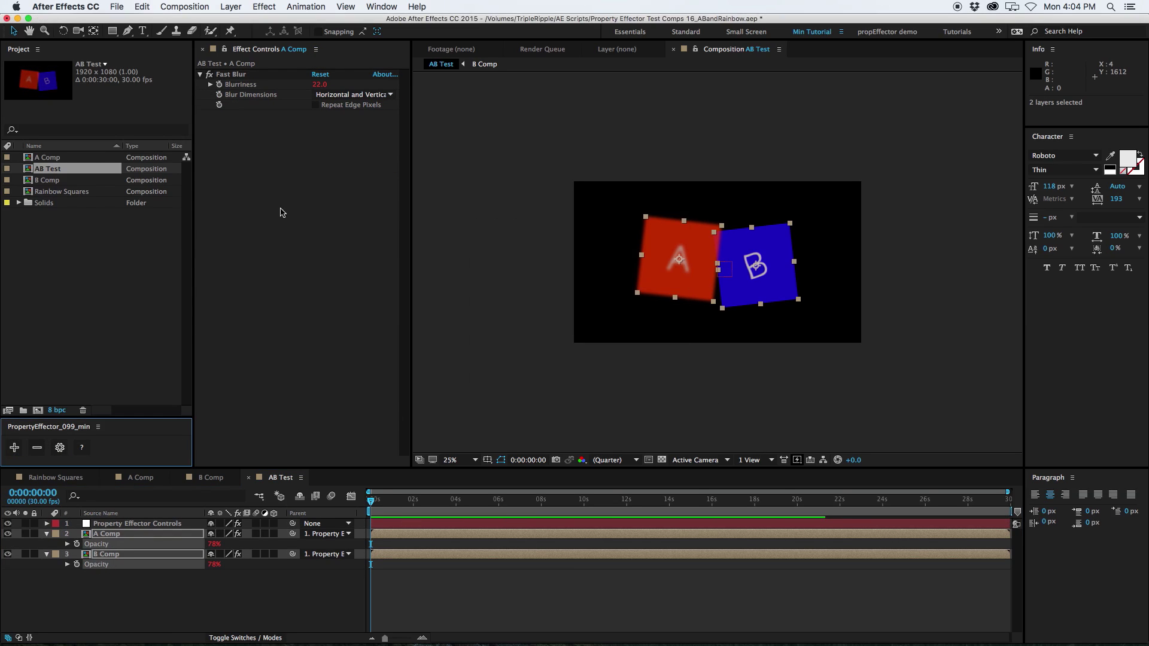
left_click(132, 524)
Preview the Driver near 140 and set A and B Comp Opacity % to 10.
left_click_drag(335, 84, 383, 84)
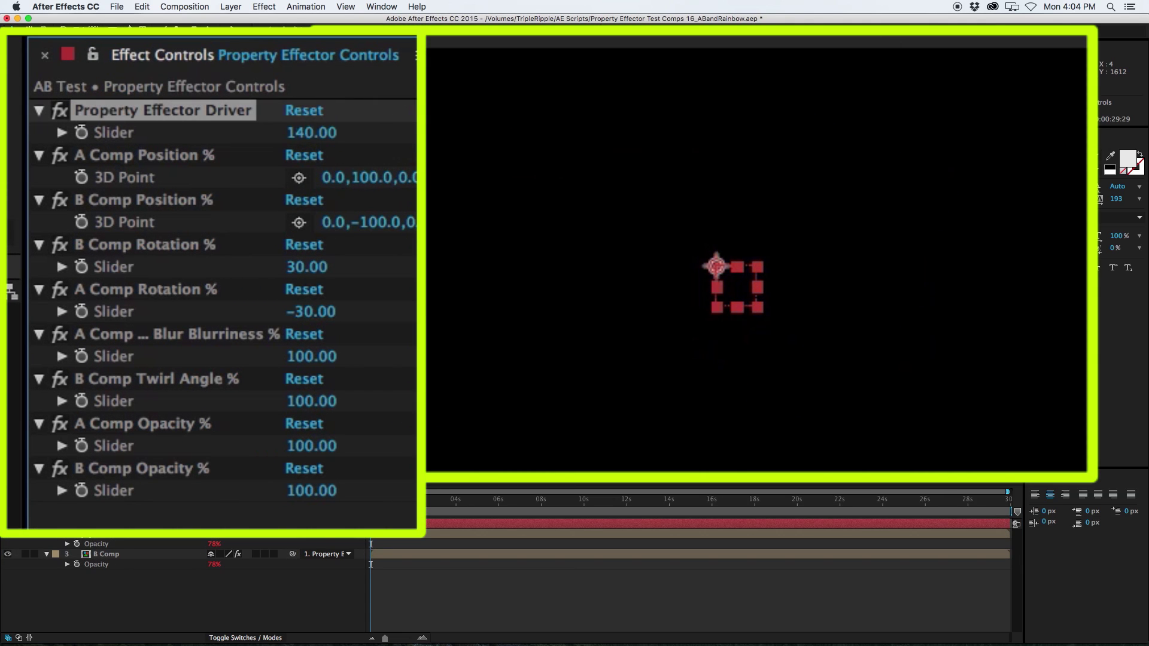
left_click_drag(312, 132, 367, 160)
left_click(313, 447)
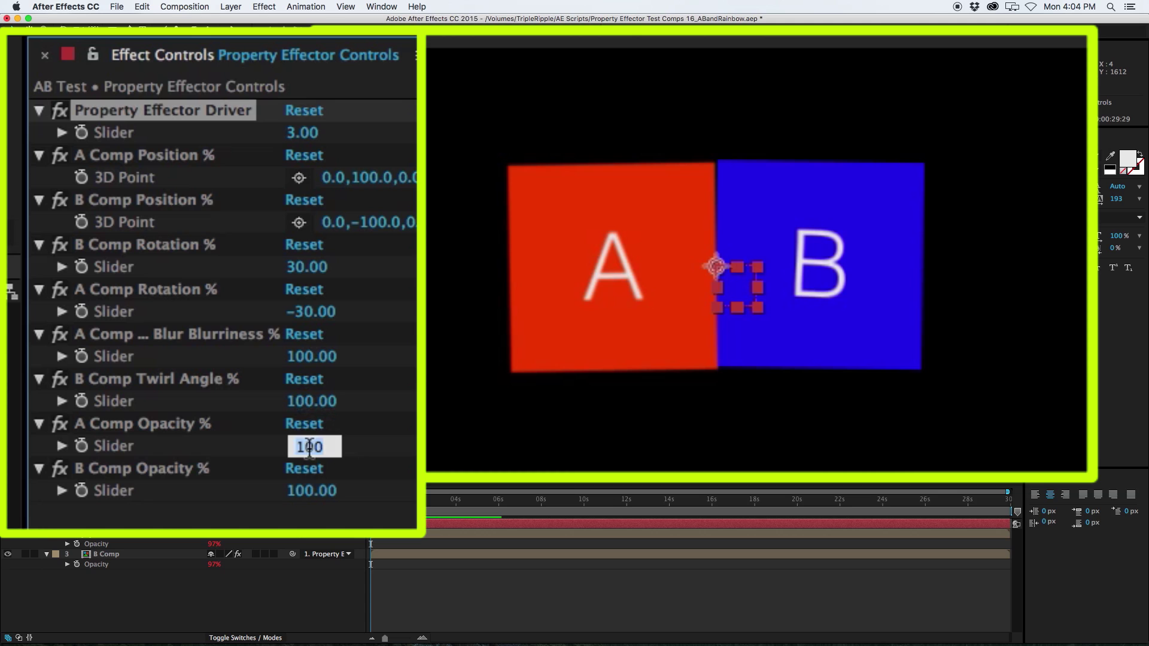
type("10")
key("Tab")
type("10")
key("Return")
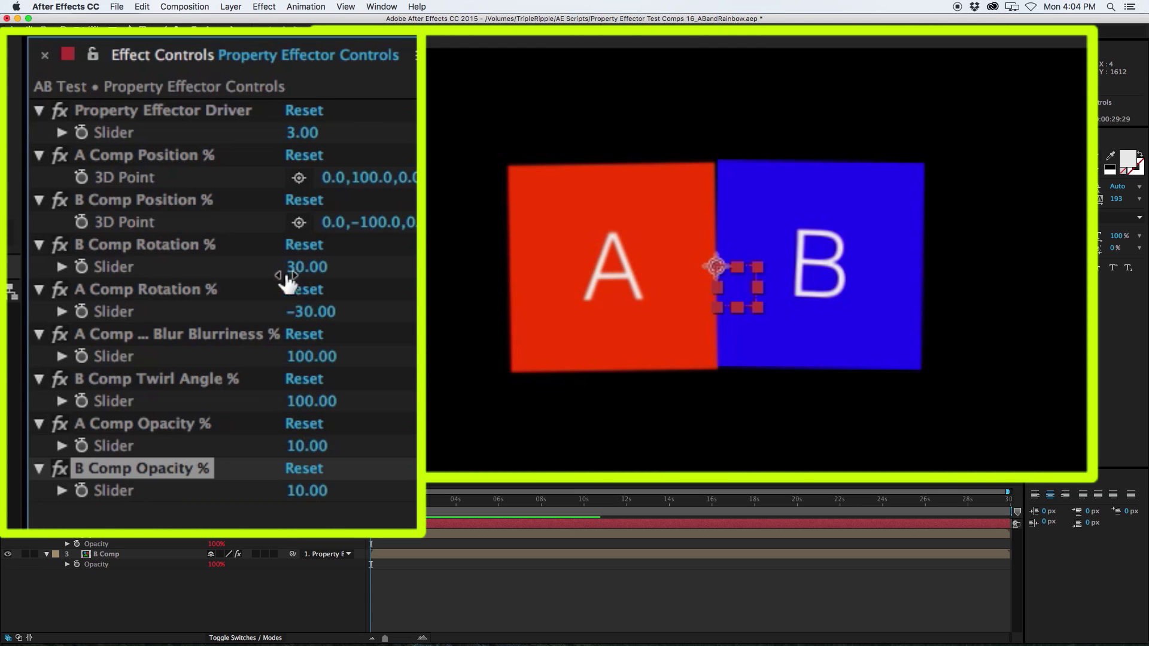
Change both Opacity % values to 25 and bring the Driver back near 18.
left_click_drag(302, 133, 497, 128)
left_click(312, 447)
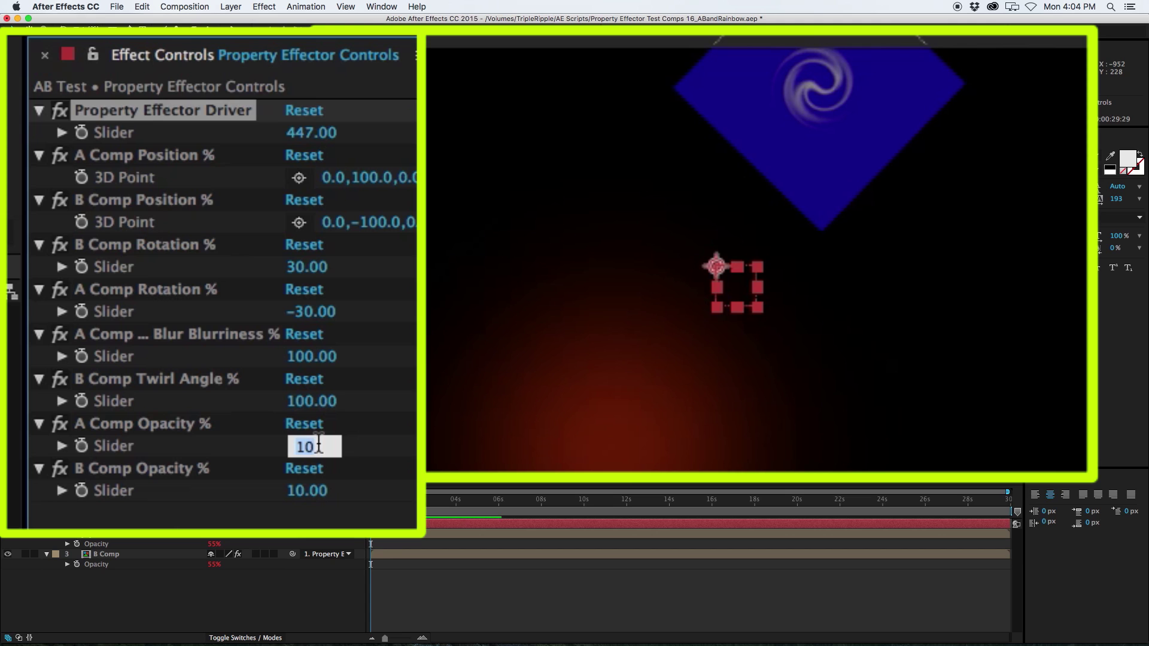
type("25")
key("Tab")
type("25")
key("Return")
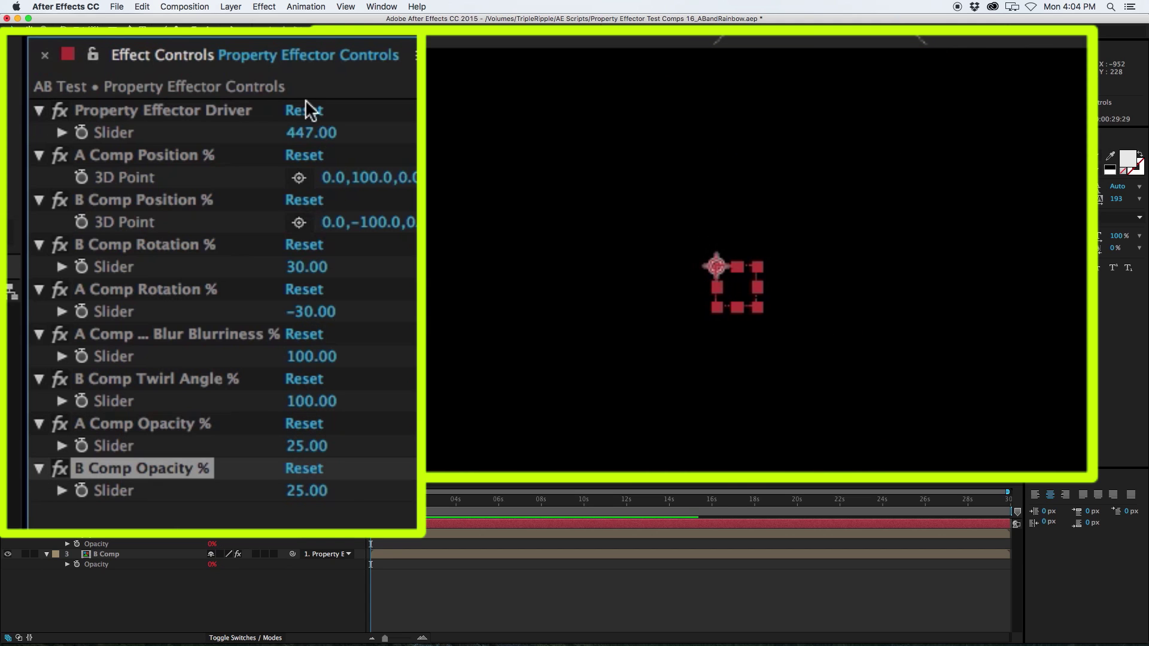
left_click_drag(310, 133, 2, 223)
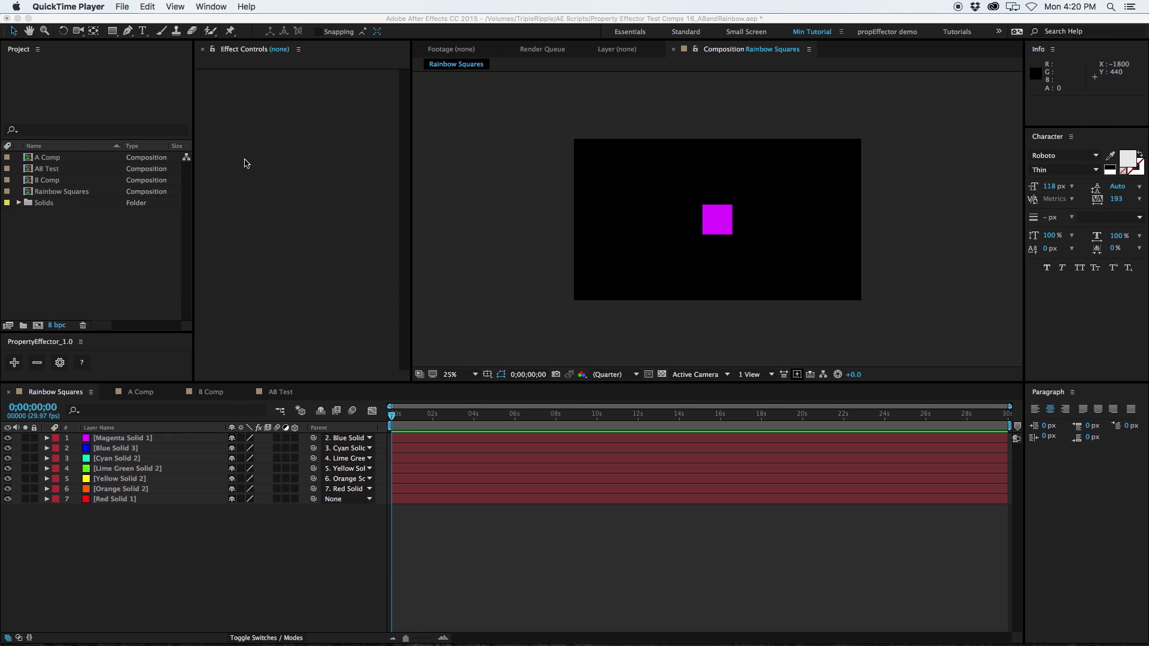
Toggle the rainbow layers' visibility to inspect the parenting chain, then show them all again.
left_click(140, 455)
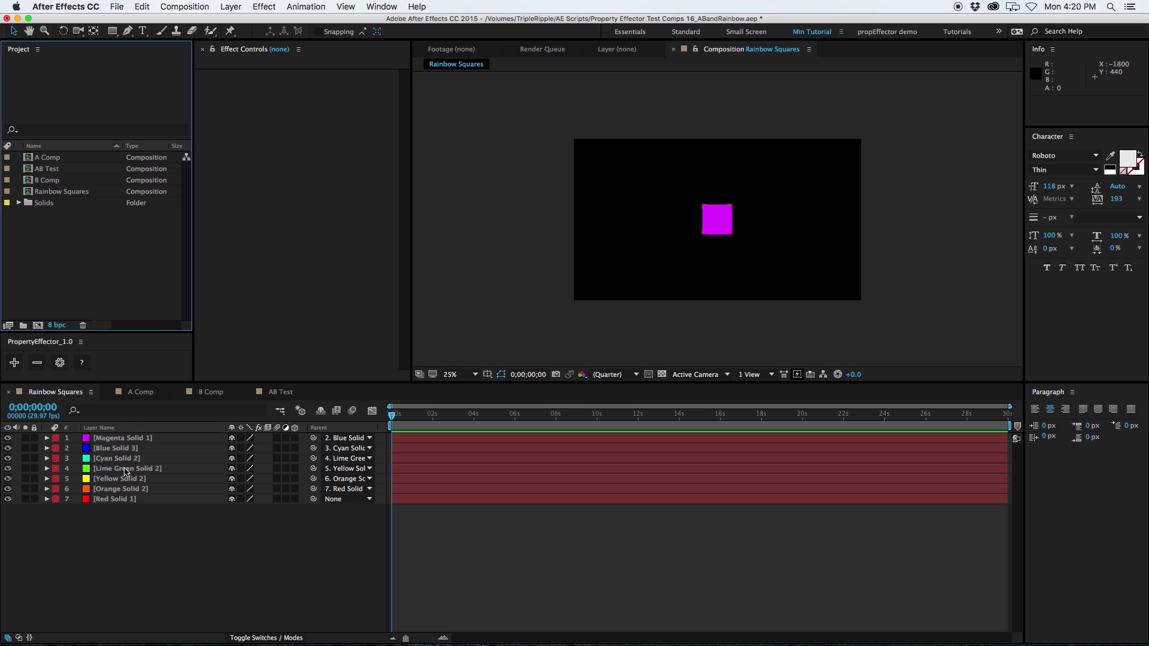
left_click_drag(135, 526, 95, 413)
left_click(107, 556)
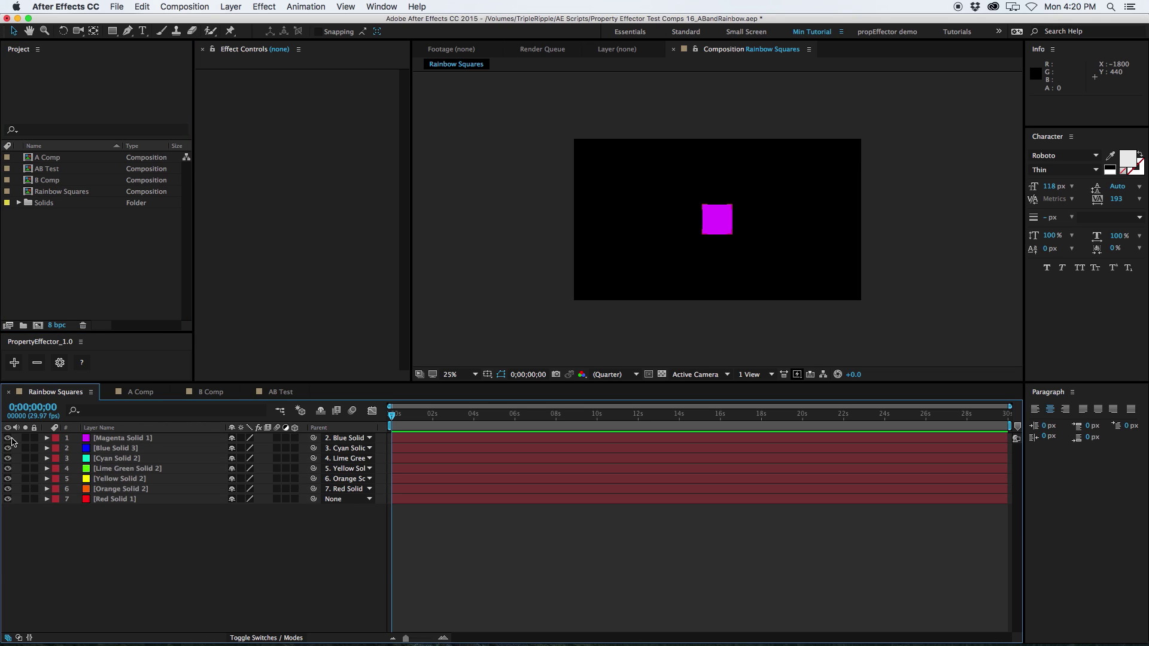
left_click(8, 438)
left_click(8, 448)
left_click(8, 479)
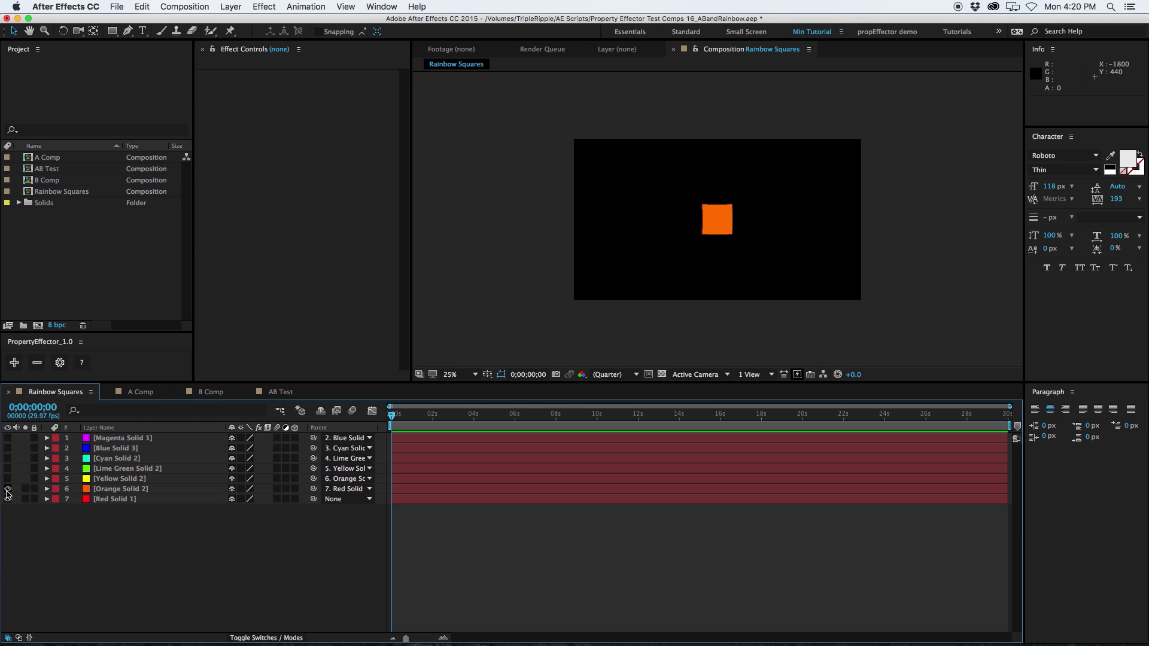
left_click(8, 489)
left_click_drag(7, 499, 8, 438)
Check each solid's 100,100 Position offset, from Magenta to Red, and select all seven layers.
left_click(123, 448)
left_click(120, 438)
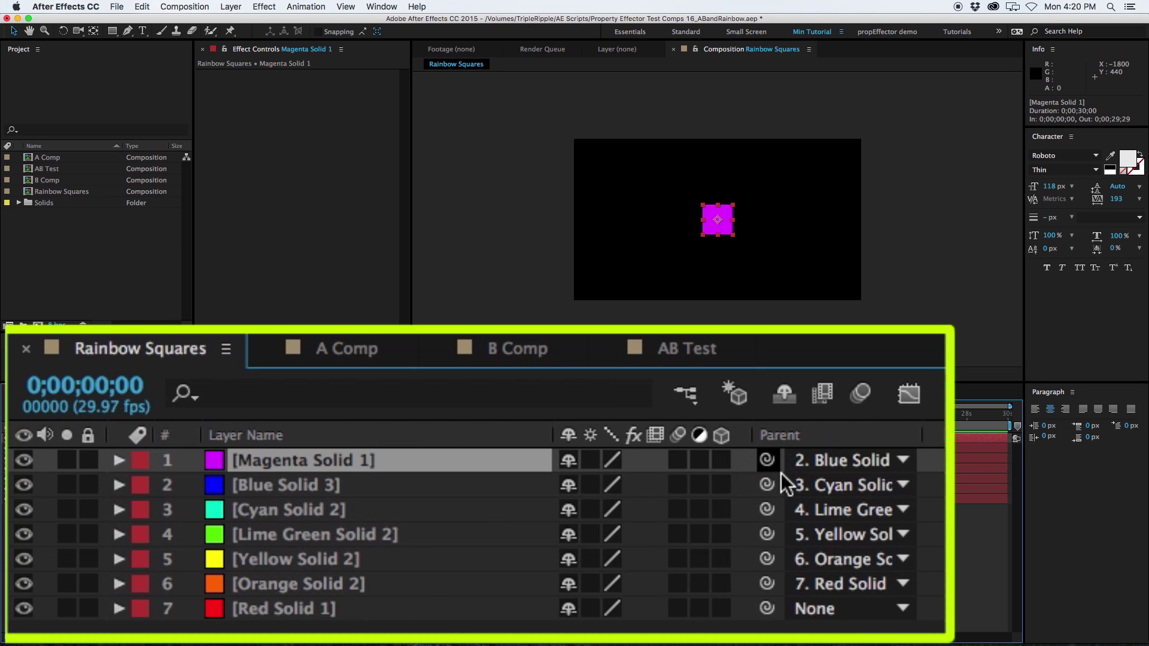
left_click(163, 449)
left_click(399, 509)
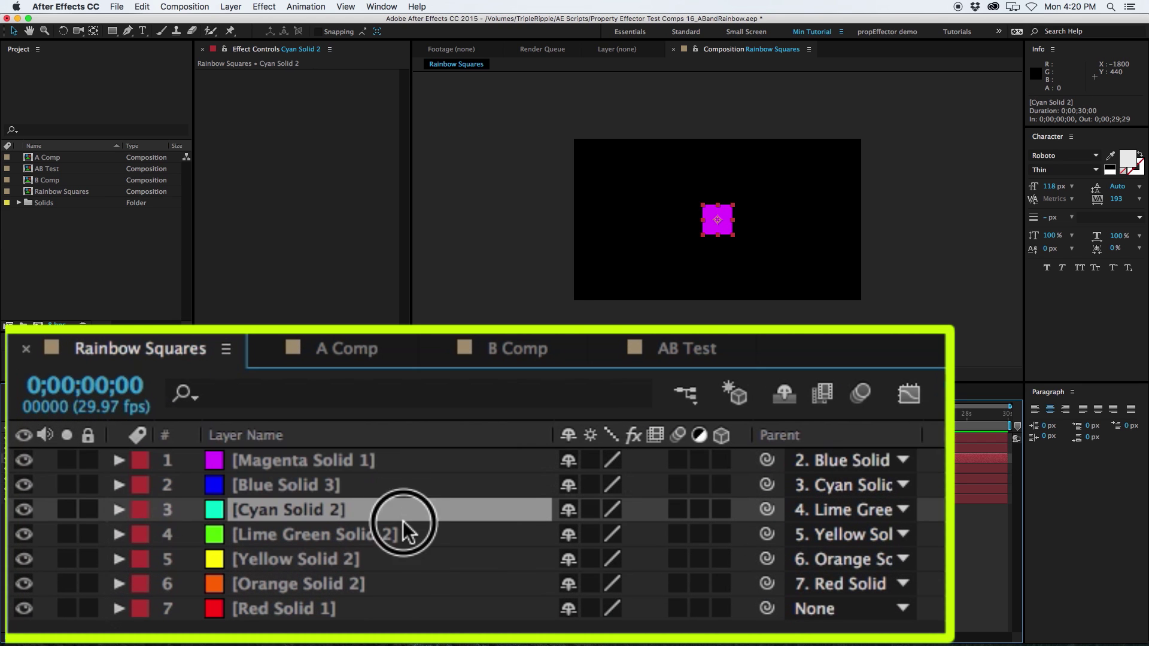
left_click(400, 534)
left_click(400, 559)
left_click(399, 584)
left_click(400, 608)
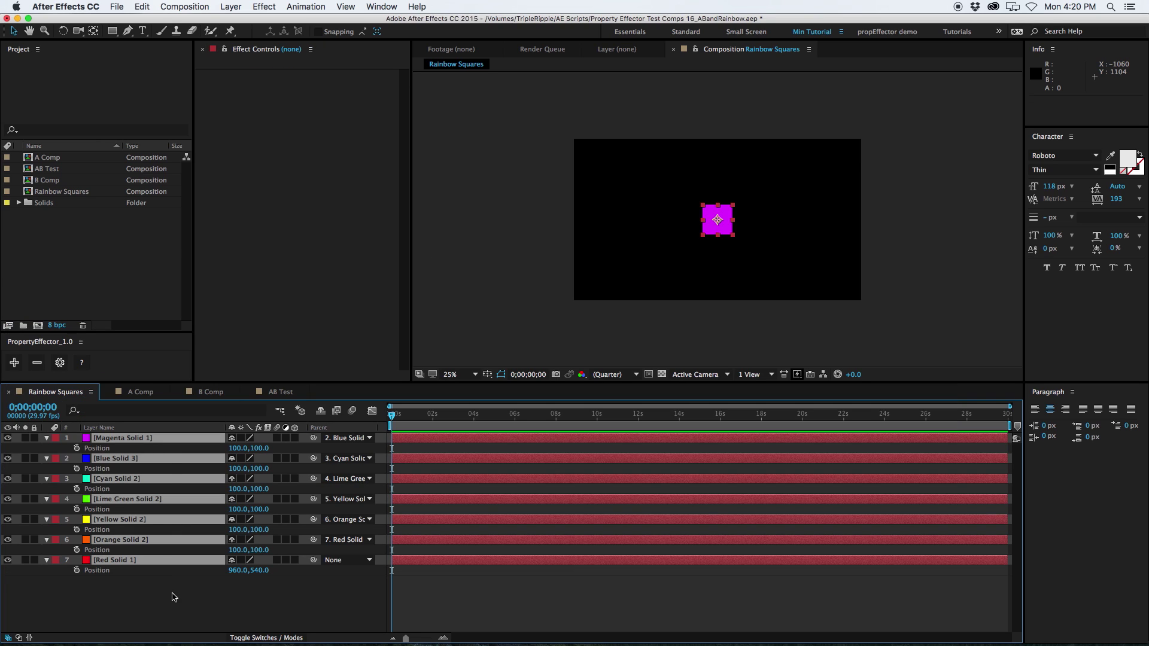
left_click_drag(92, 610, 54, 439)
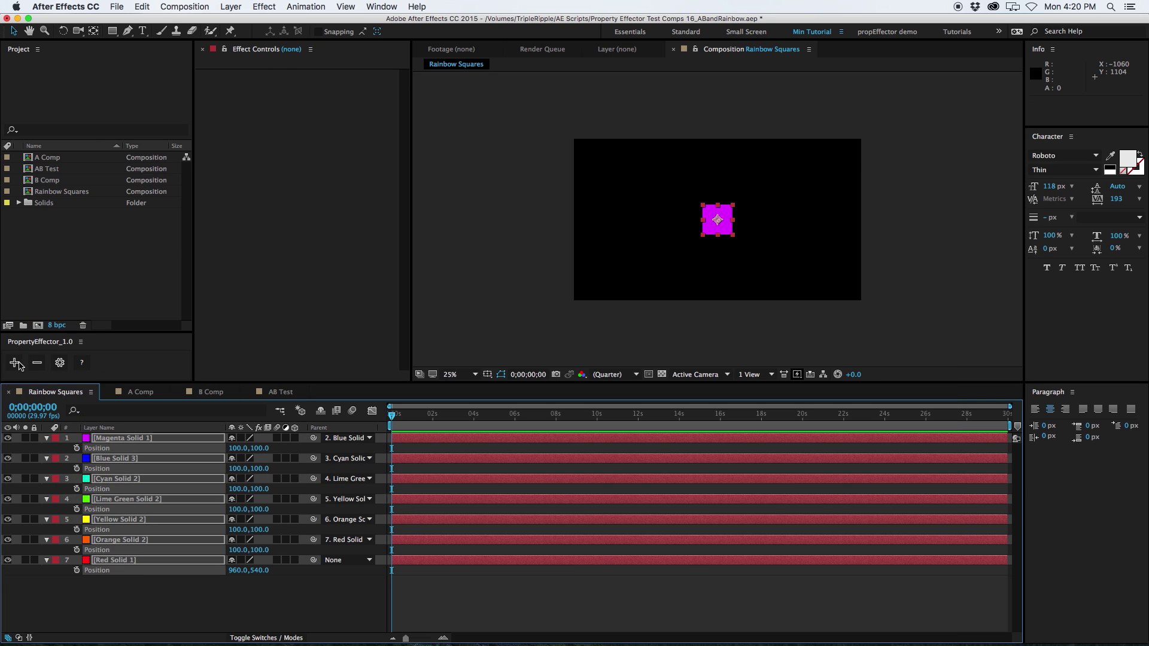
Add a Property Effector for the solids' Positions and select all Position % effects.
left_click(15, 362)
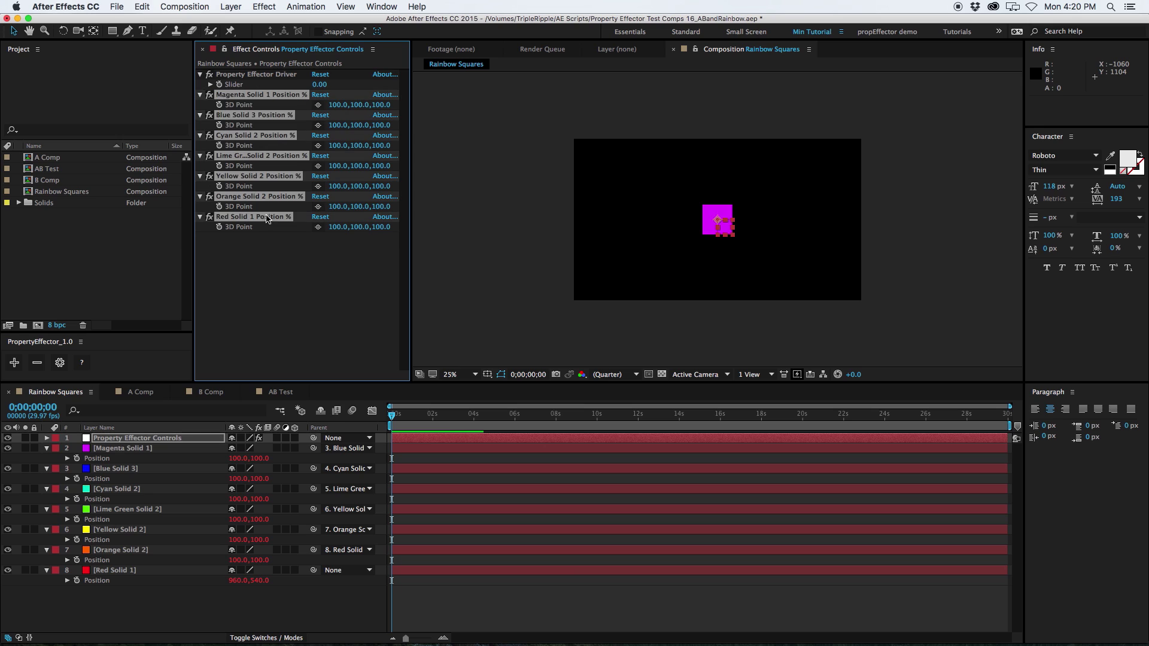
left_click_drag(320, 85, 365, 99)
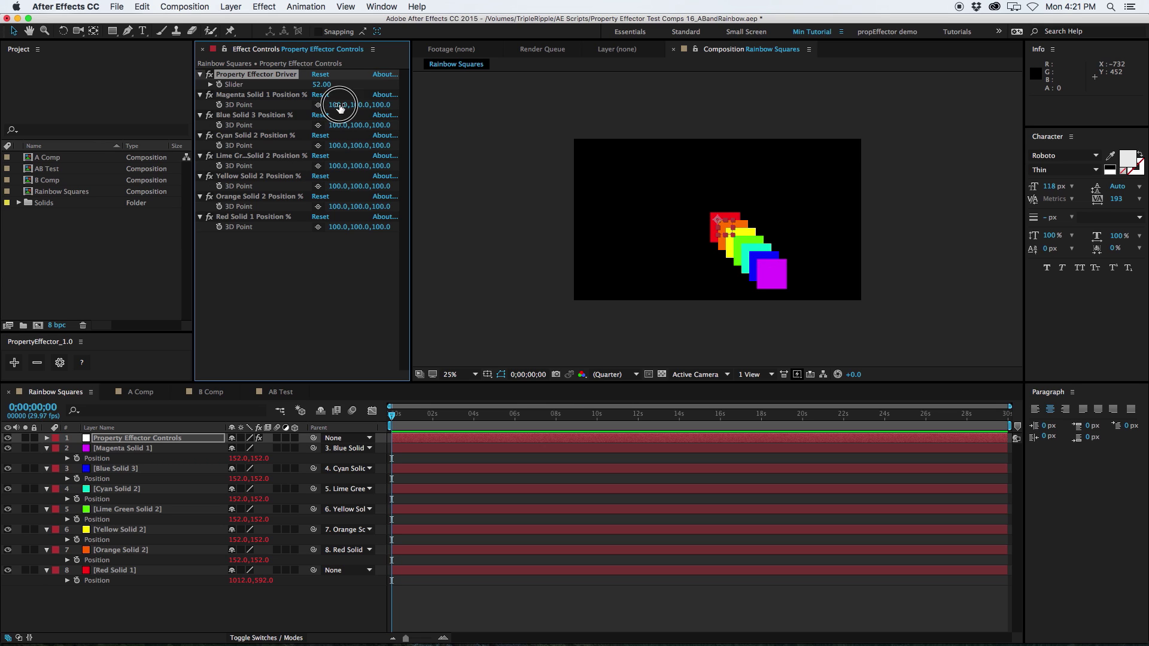
left_click(339, 105)
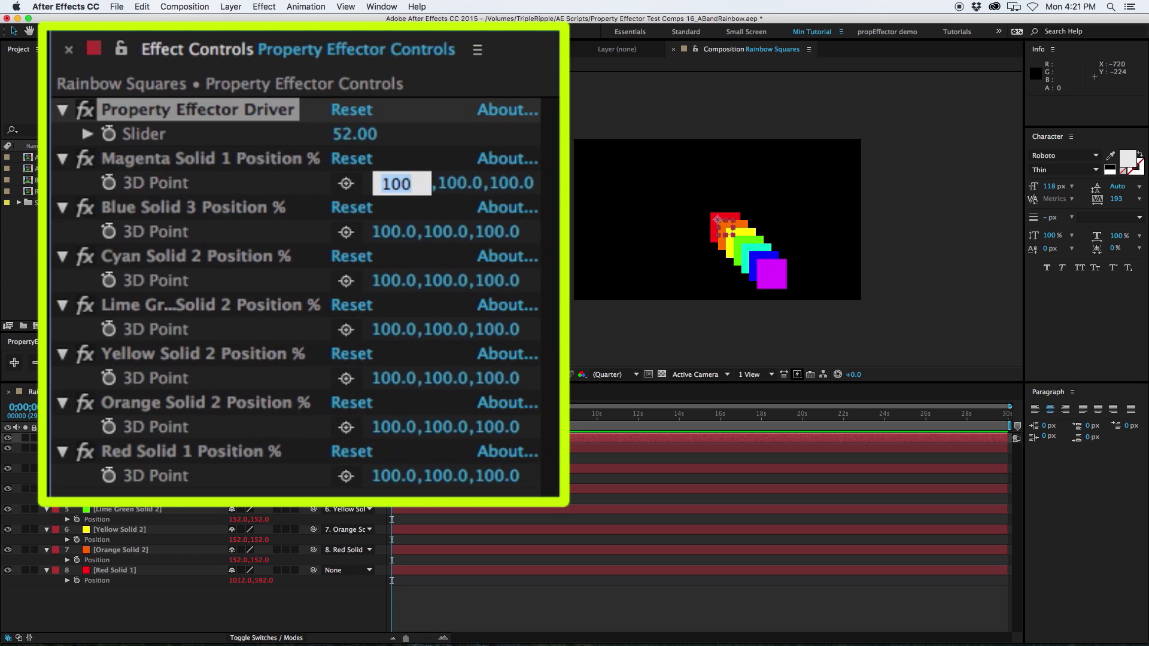
left_click(295, 166)
left_click(271, 461, "shift")
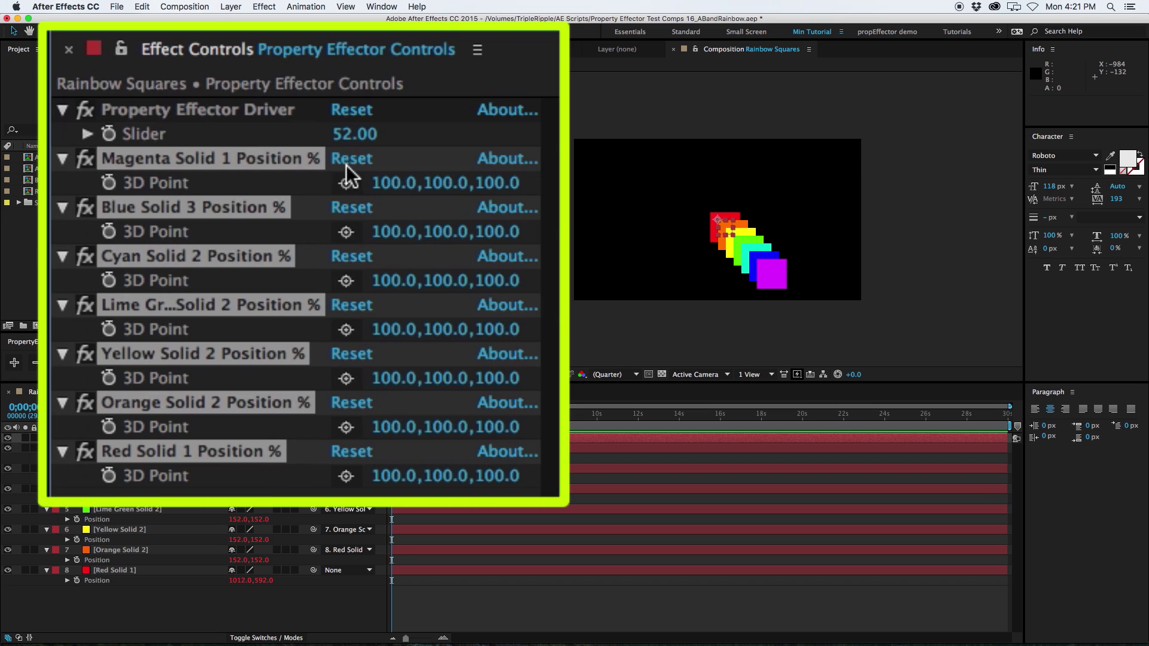
Set 3D Point Y and Z percentages to 0 for every Position % effect.
left_click(446, 183)
type("0")
key("Tab")
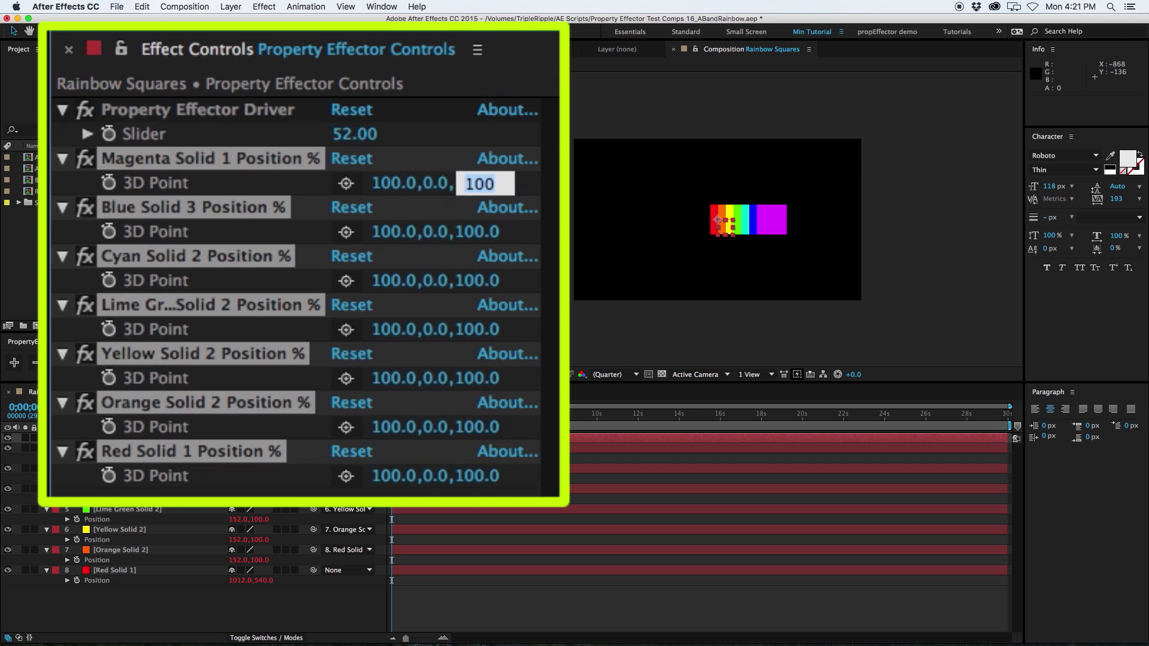
type("0")
key("Return")
left_click_drag(355, 147, 513, 147)
left_click_drag(214, 185, 401, 449)
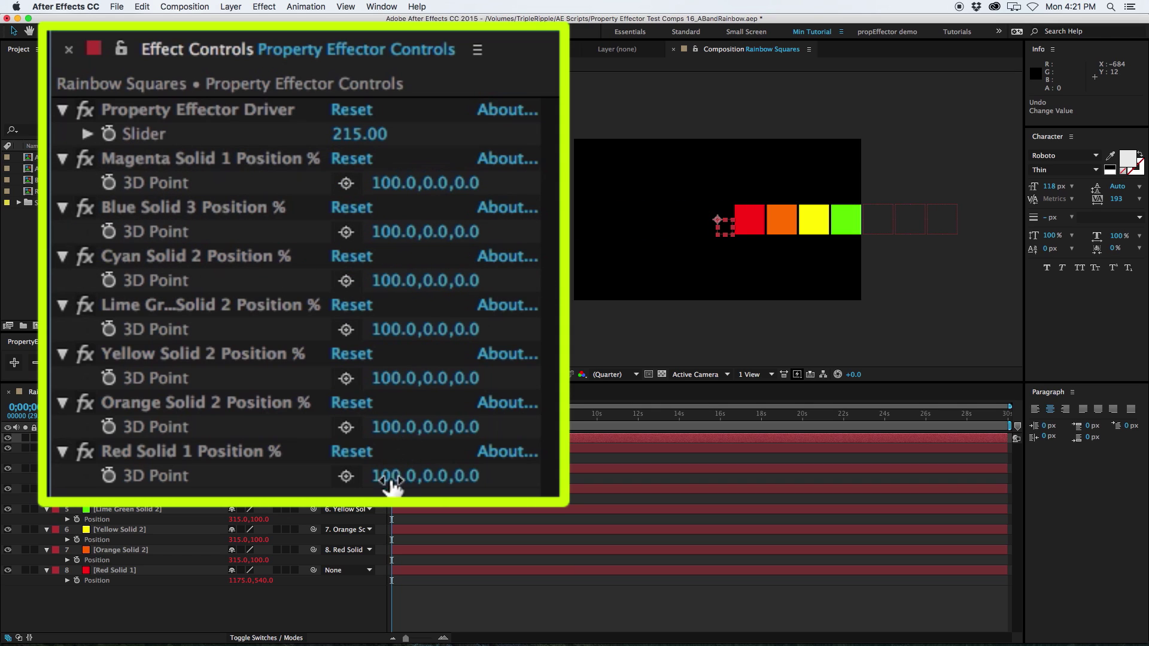
Set Red Solid 1's X percentage to 0 and preview the horizontal row.
left_click(398, 476)
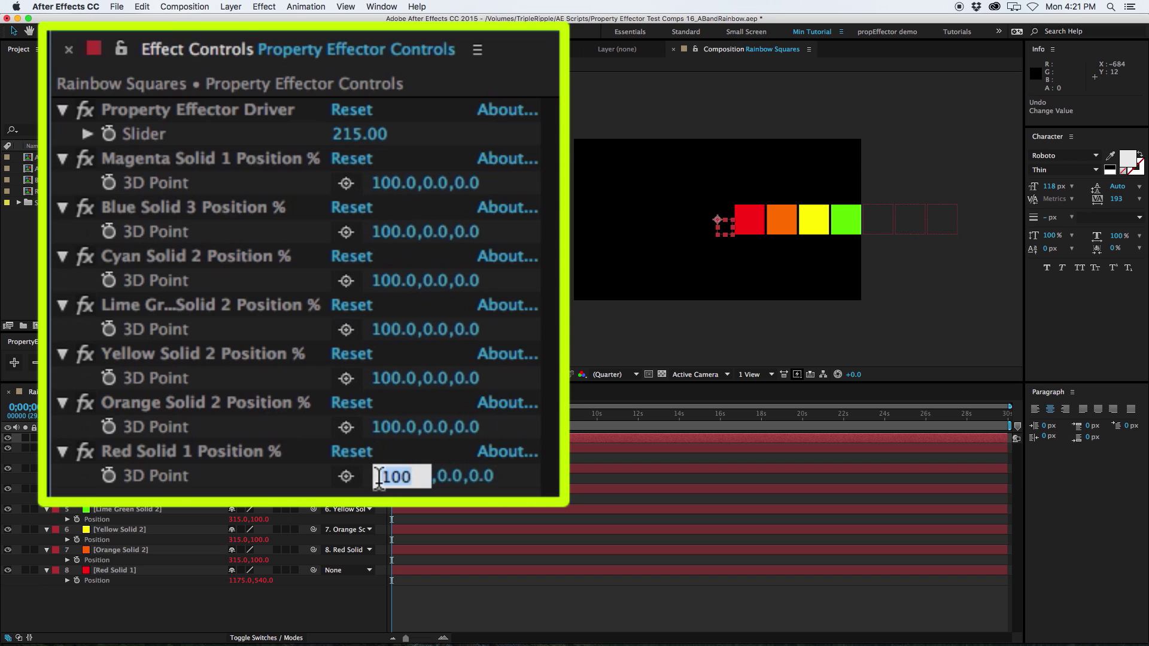
type("0")
key("Return")
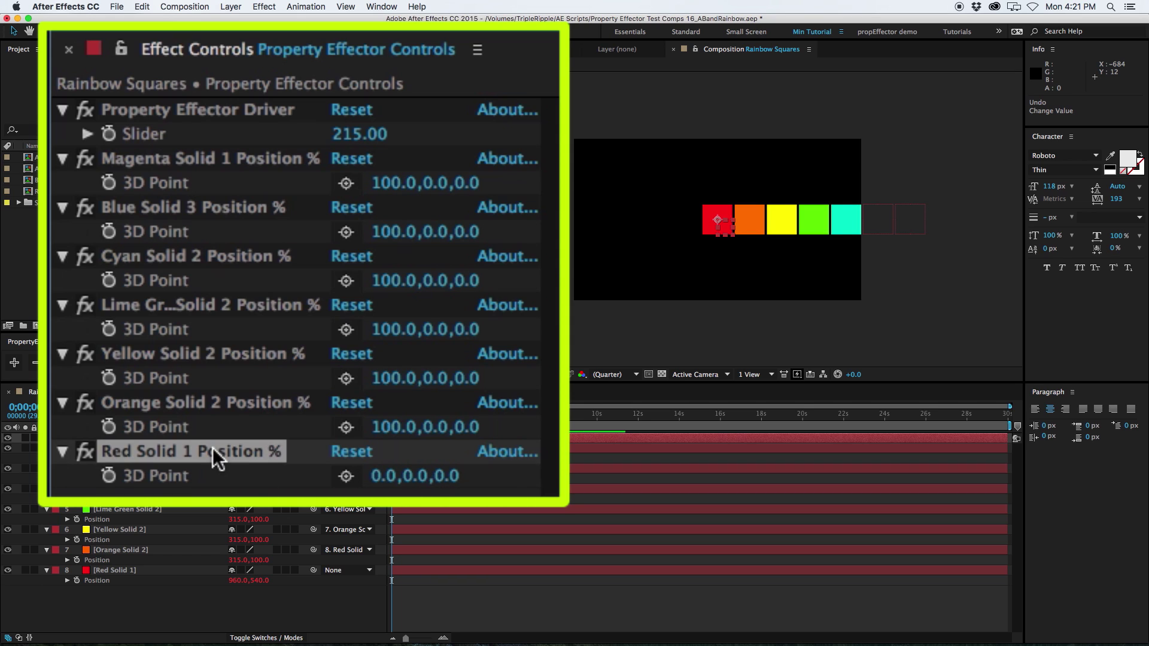
left_click_drag(361, 134, 493, 134)
left_click_drag(106, 223, 341, 141)
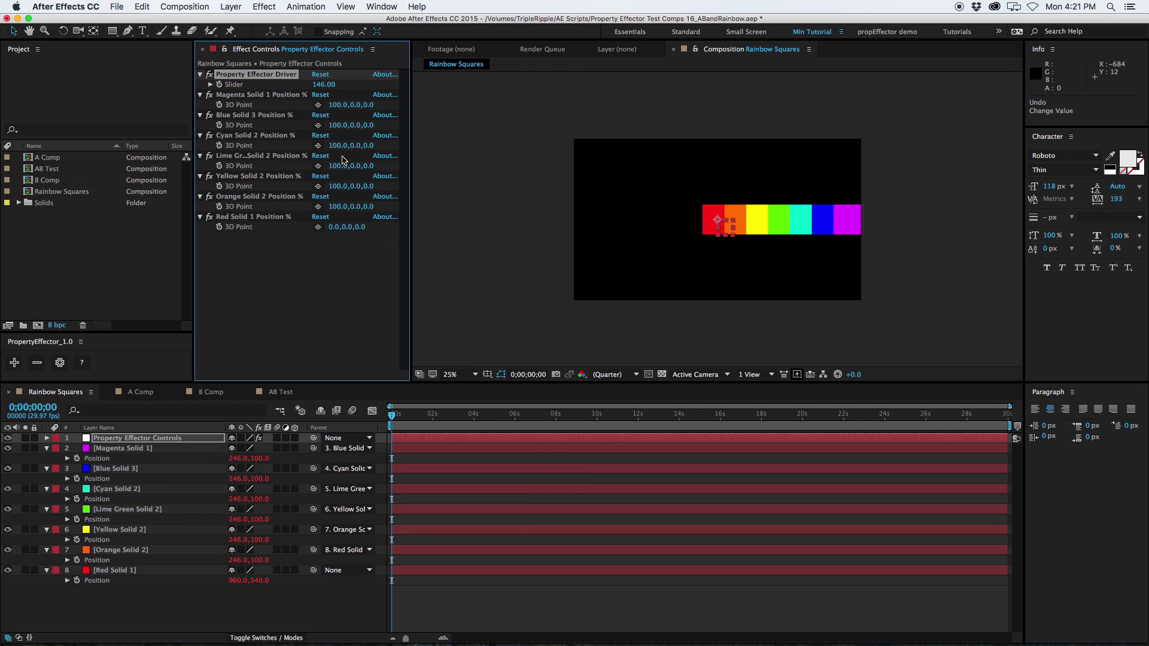
Rename the effector layer to Property Effector Position.
left_click(173, 440)
key("Return")
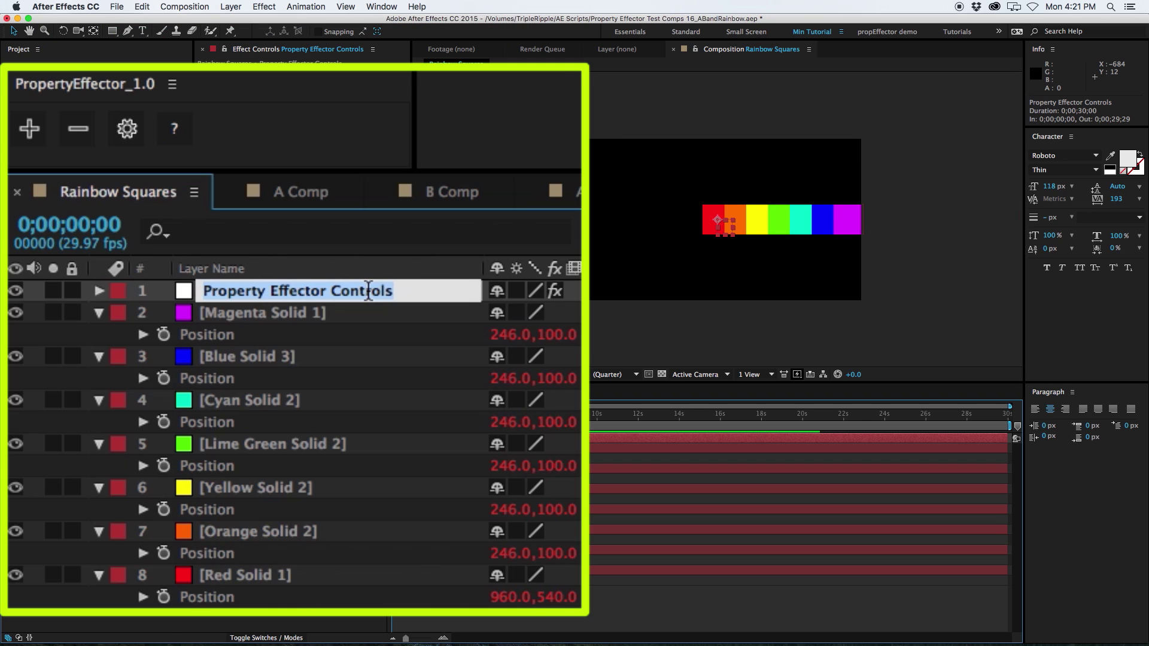
double_click(368, 292)
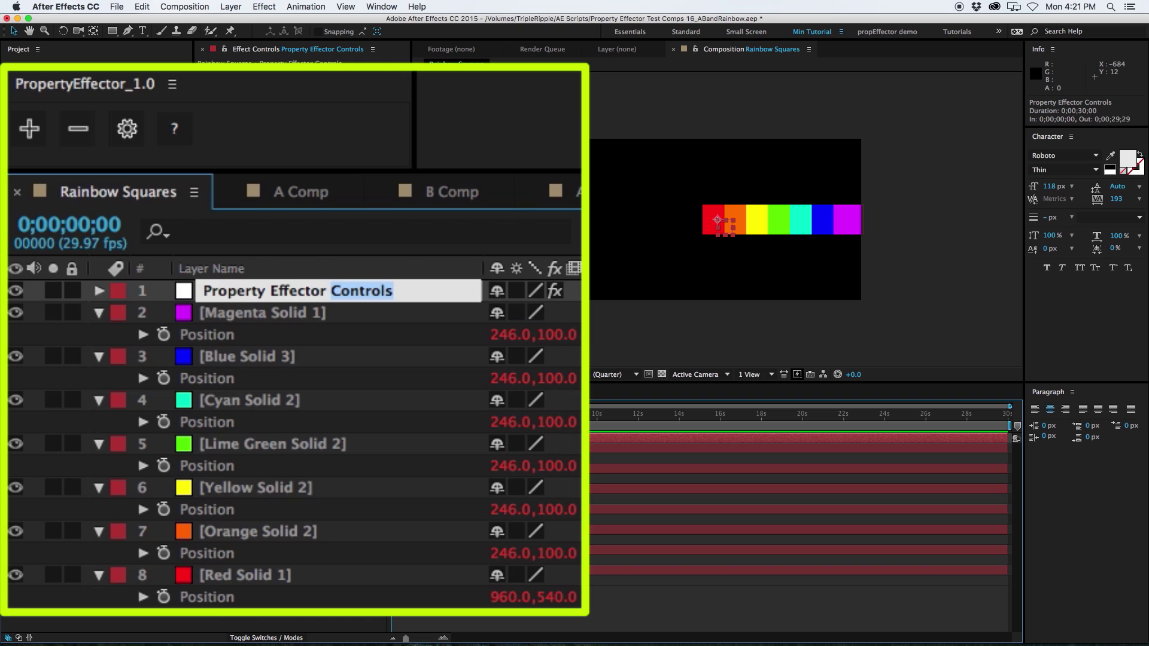
type("Posi")
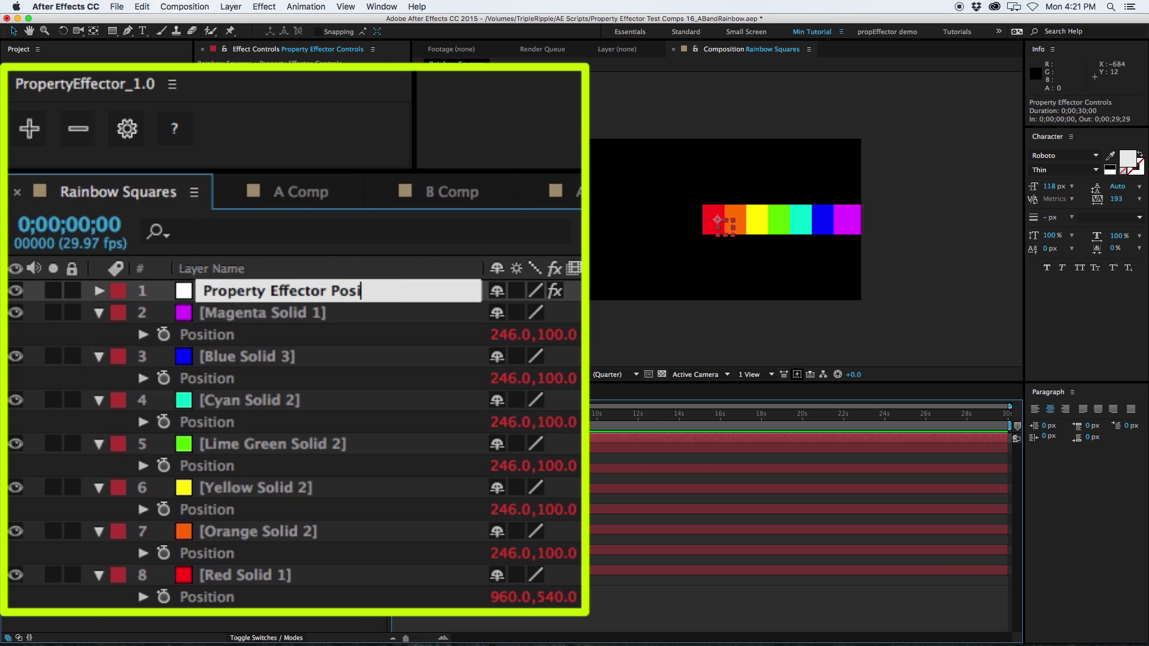
type("tion")
key("Return")
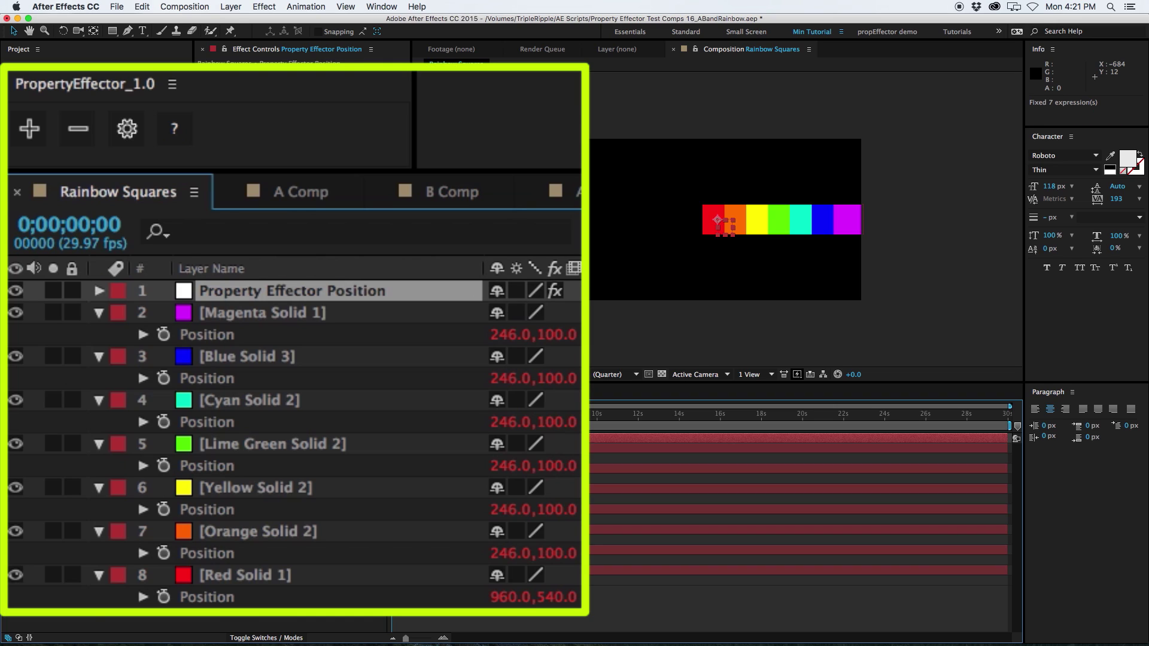
key("super+z")
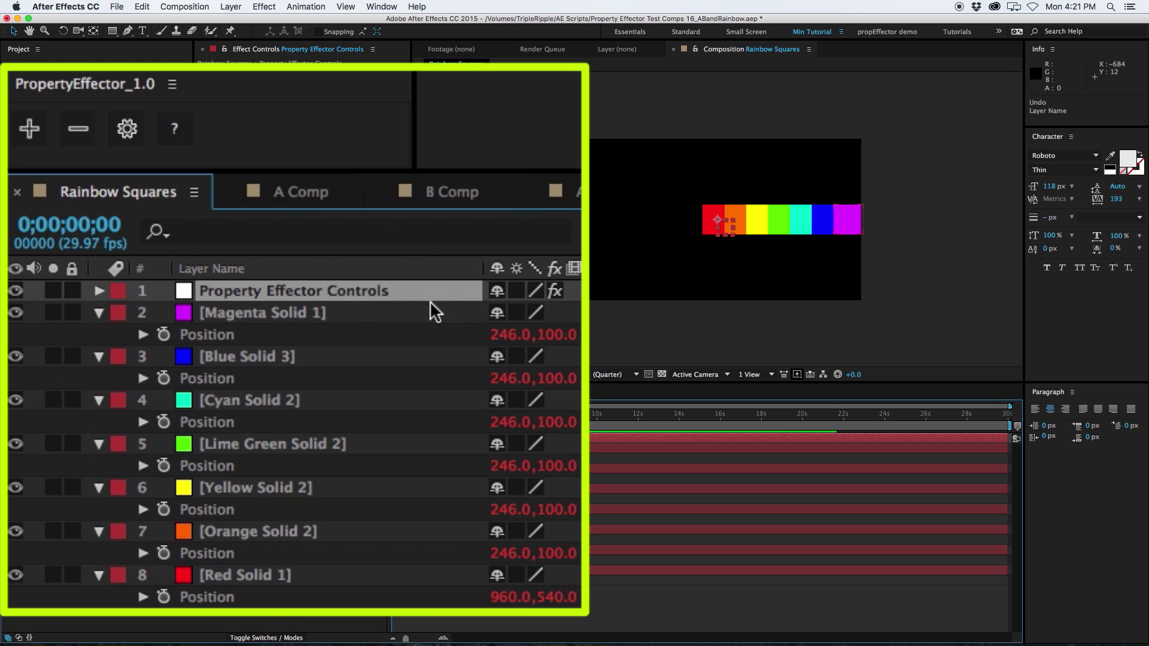
key("super+shift+z")
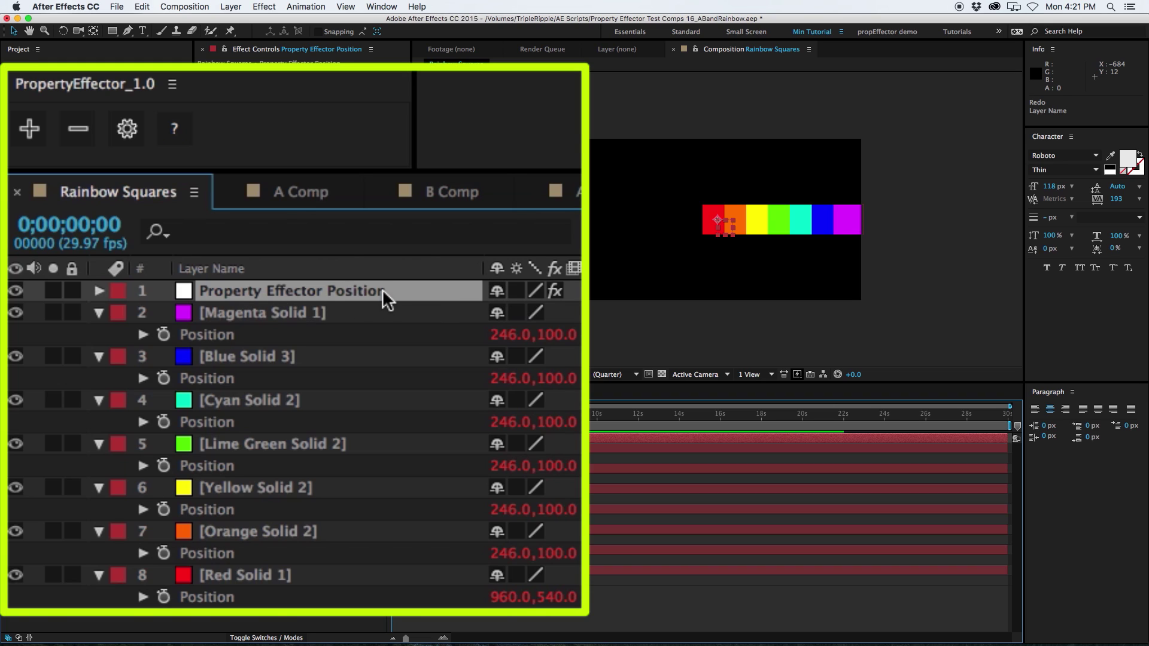
Add a rotation effector driving all seven solids' Rotation properties.
key("F2")
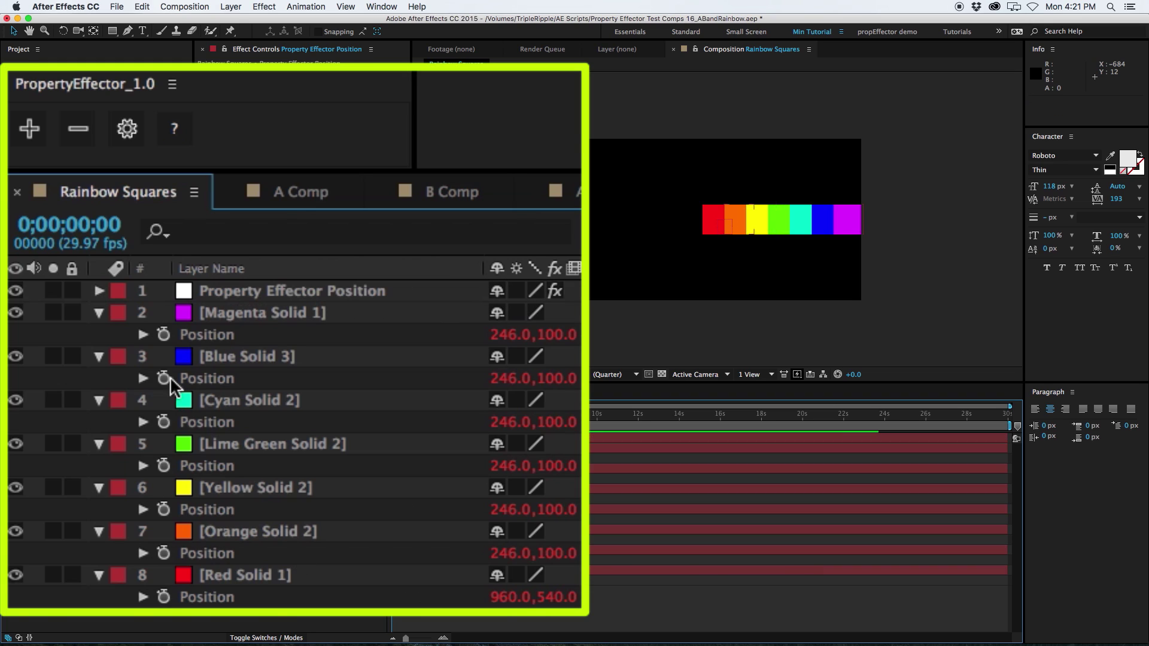
left_click(231, 314)
left_click(248, 575, "shift")
key("r")
left_click(154, 334)
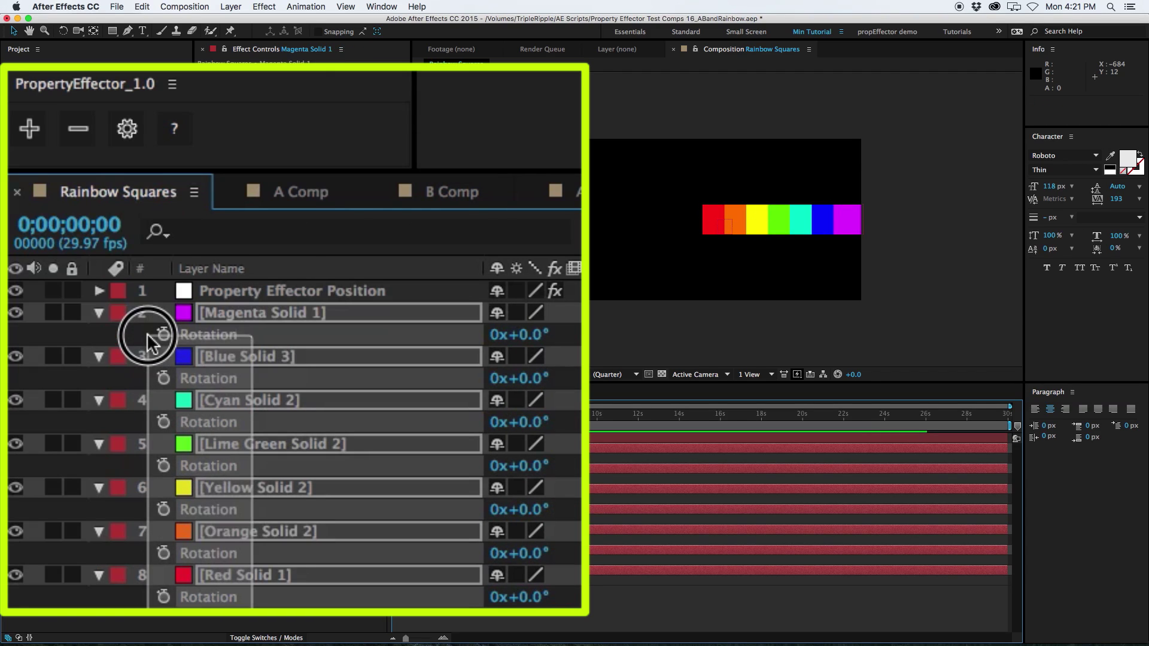
left_click(27, 128)
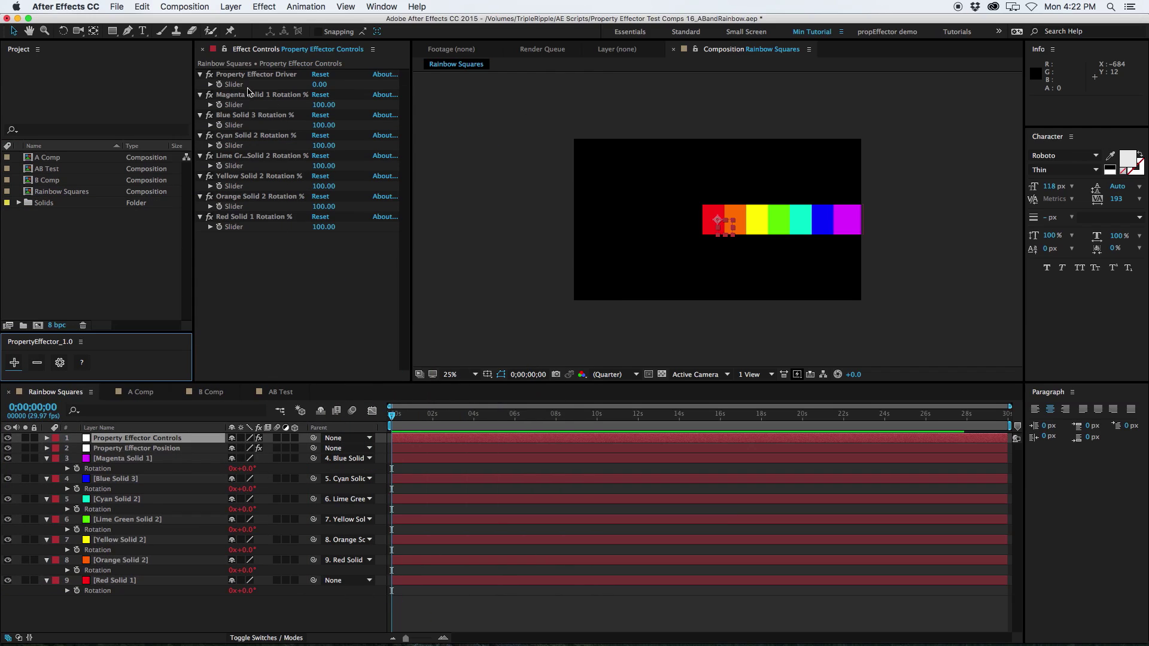
Scrub the rotation Driver to 7, bending the squares into an arc.
left_click(251, 76)
left_click_drag(319, 85, 351, 115)
key("ctrl+Down")
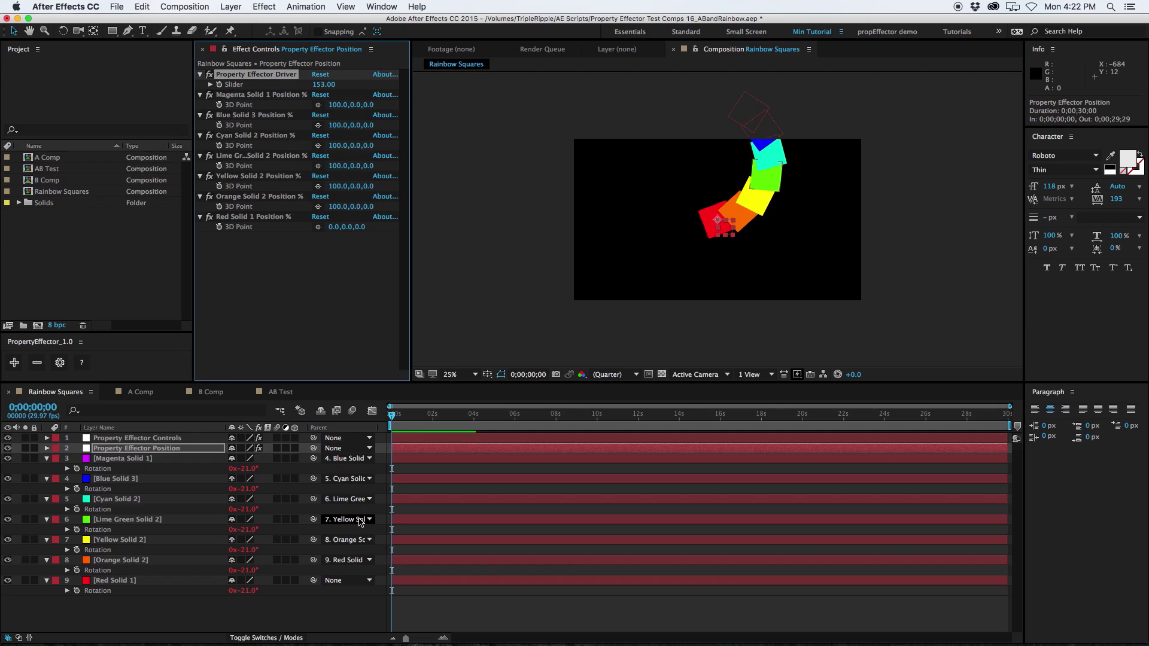
left_click(171, 441)
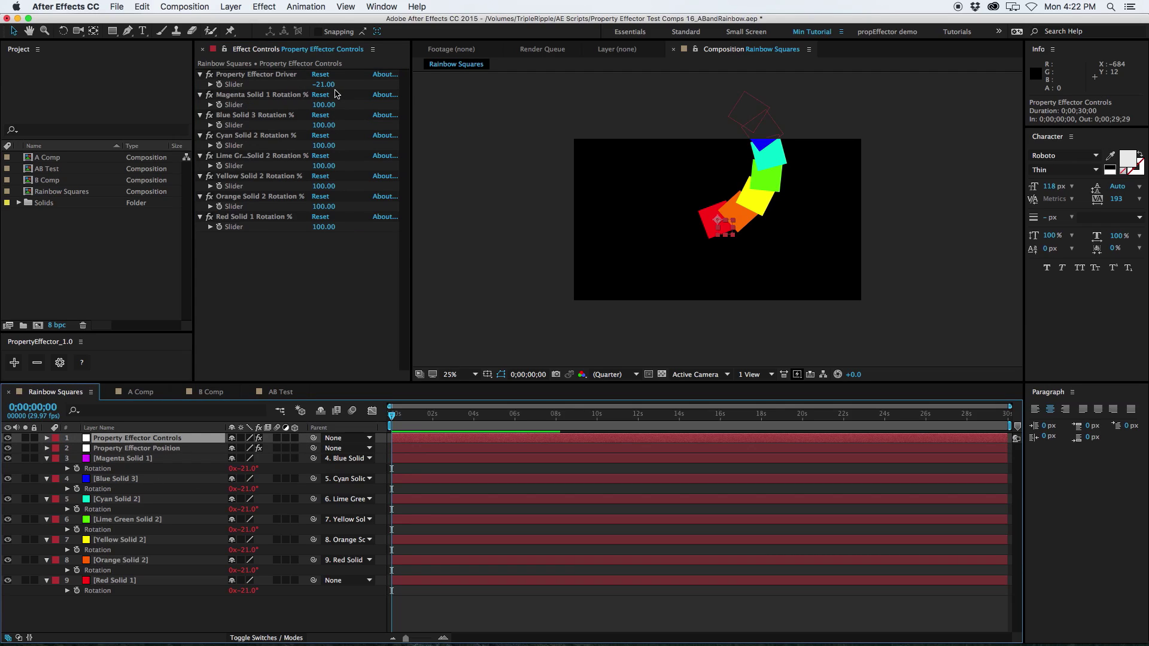
mouse_move(326, 84)
left_mouse_down()
mouse_move(388, 84)
mouse_move(296, 92)
mouse_move(350, 91)
mouse_move(323, 91)
mouse_move(359, 79)
mouse_move(335, 74)
mouse_move(344, 78)
left_mouse_up()
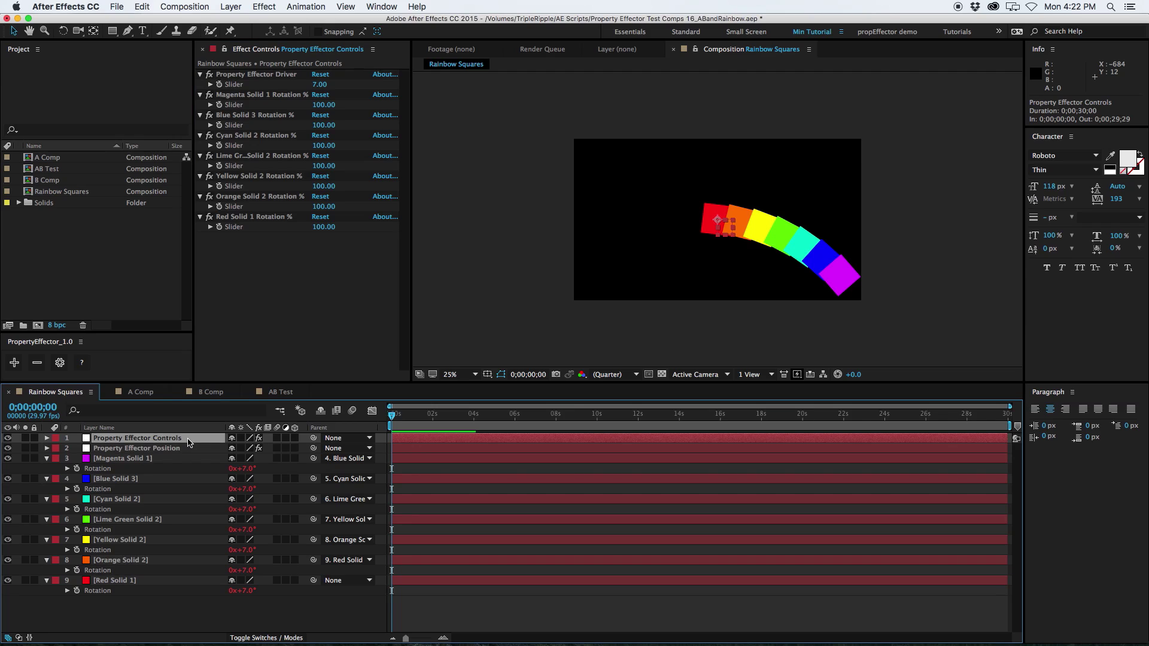
double_click(167, 439)
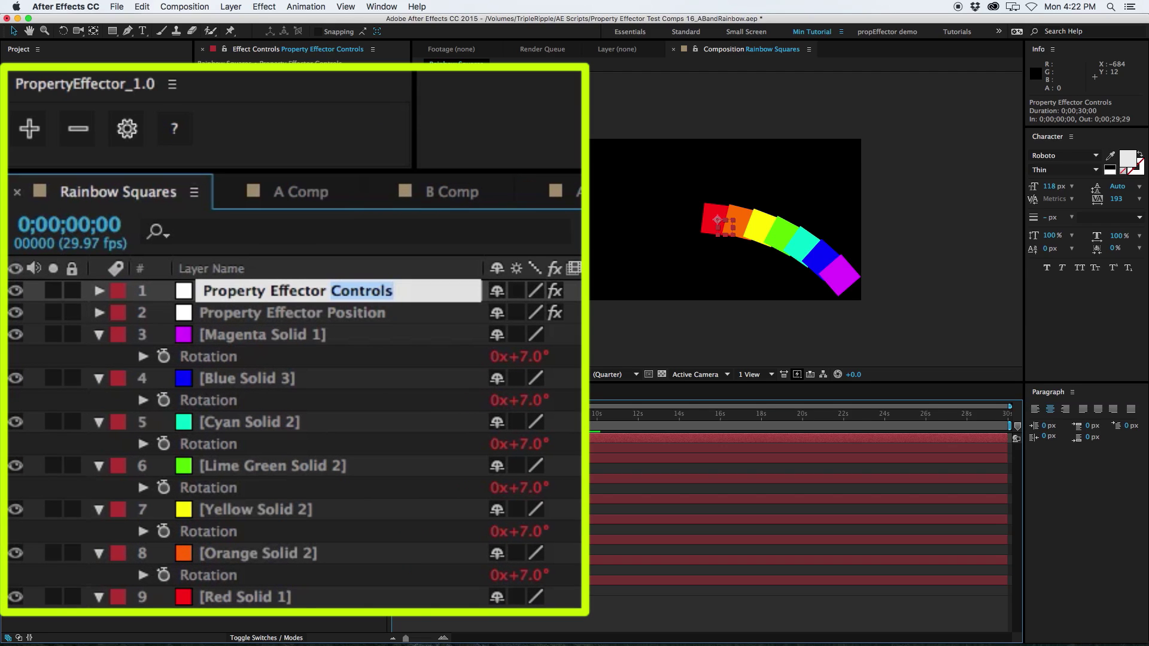
Name the rotation layer Property Effector Rotation and select all seven solids.
type("Rotation")
key("Return")
left_click(247, 597)
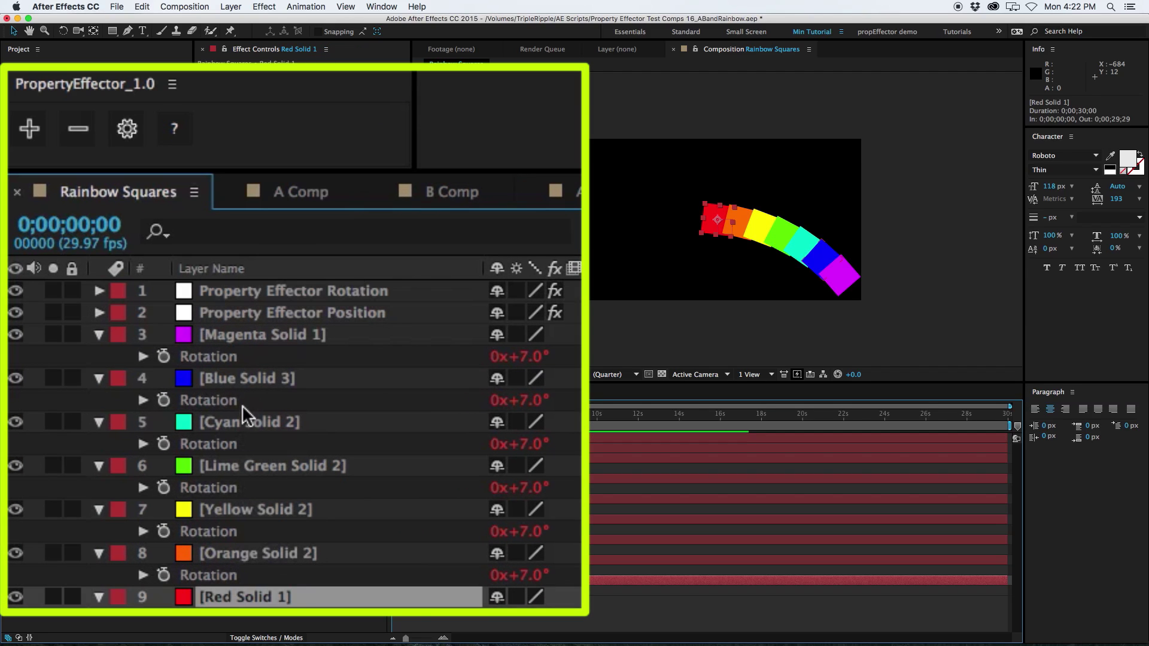
left_click(250, 344, "shift")
Add a scale effector to the solids' Scale and set its Driver to -17.
key("s")
left_click(162, 400)
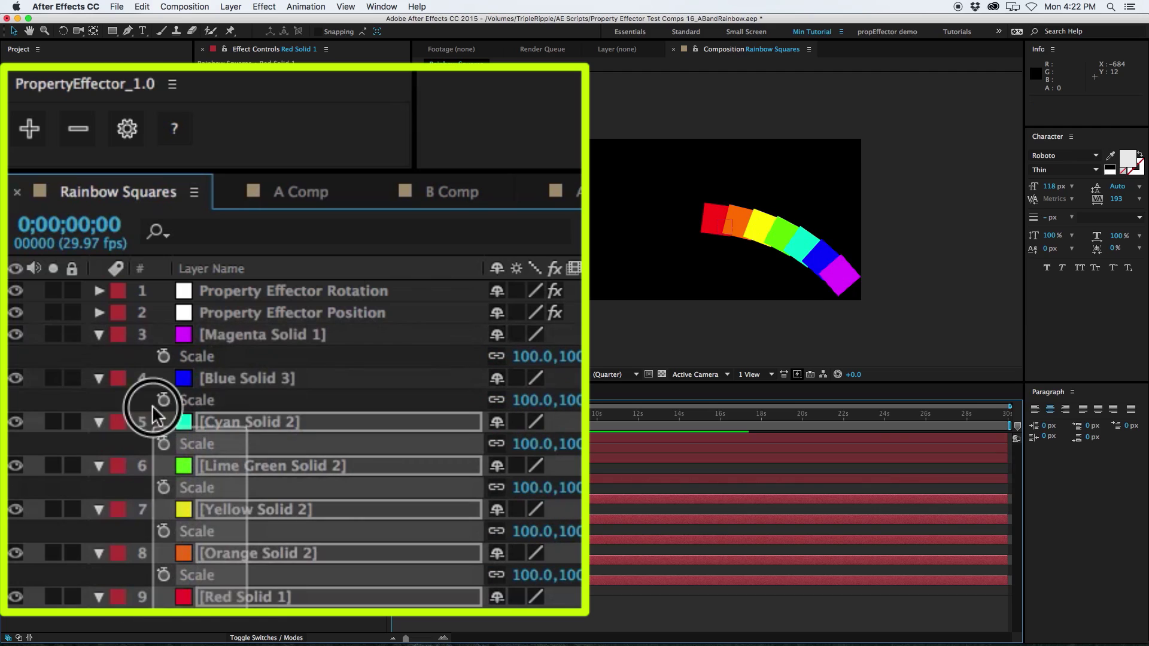
left_click(29, 129)
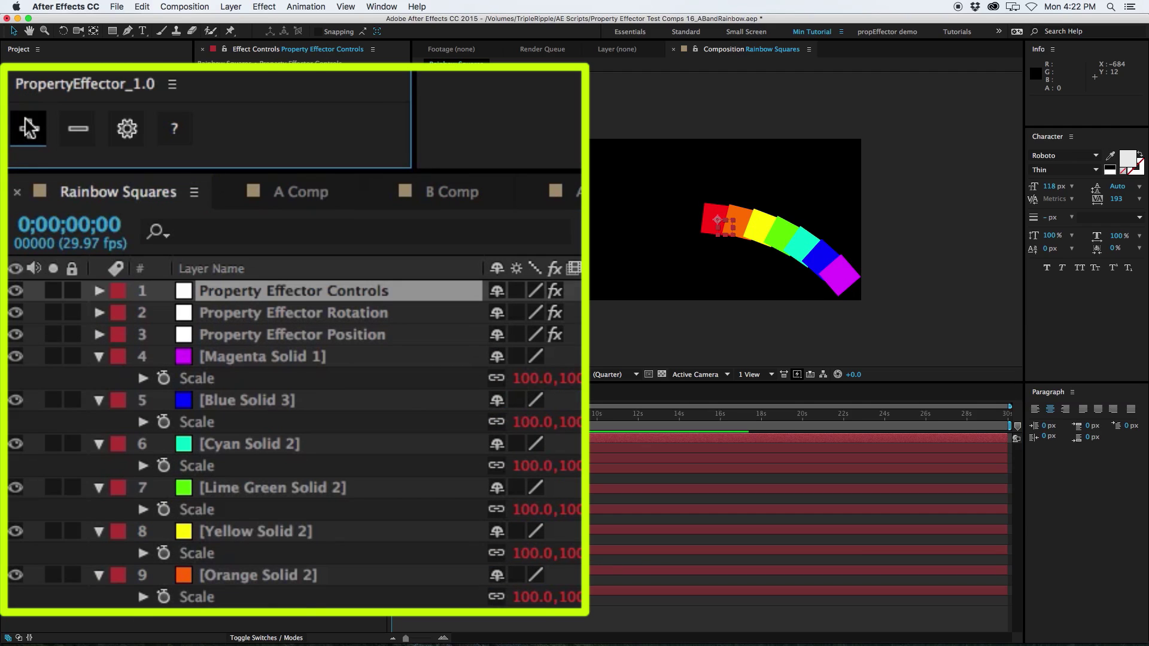
left_click_drag(320, 79, 319, 88)
left_click_drag(340, 174, 336, 179)
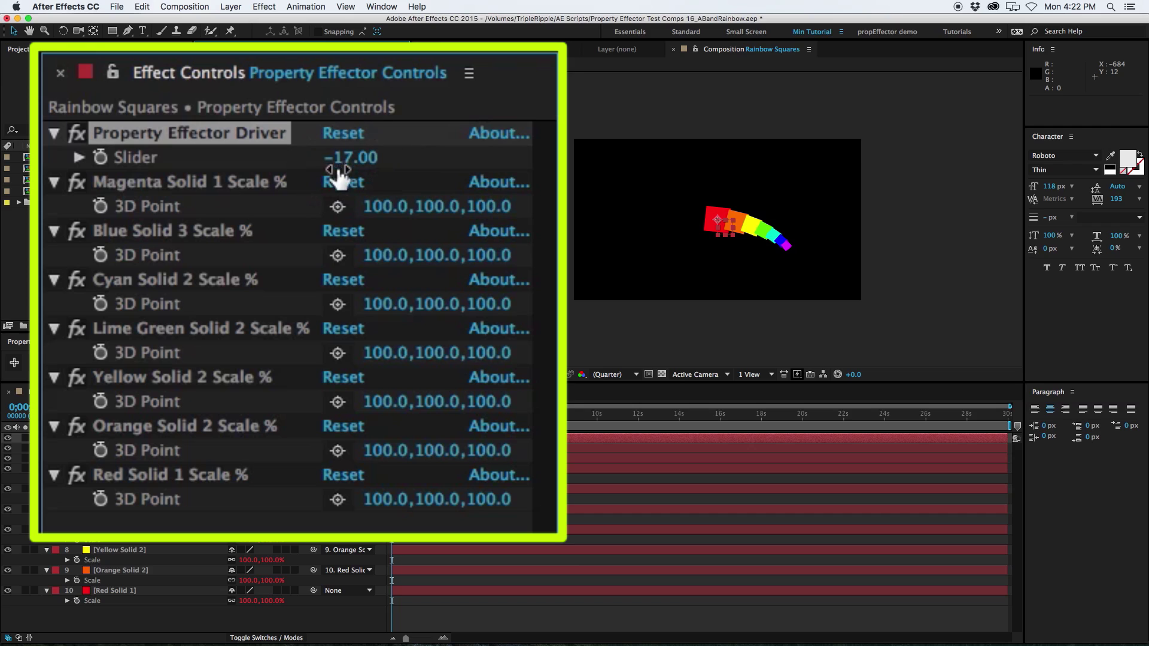
Readjust the Rotation driver and set the Position driver to -248 for a wide arc.
key("e")
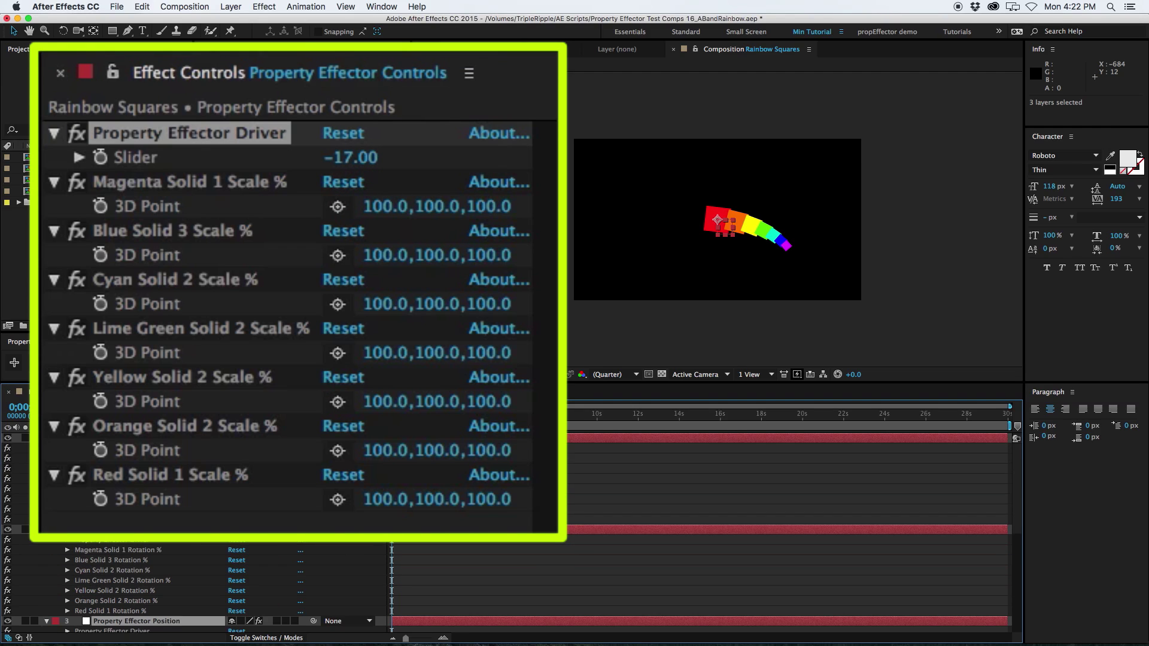
left_click(43, 541)
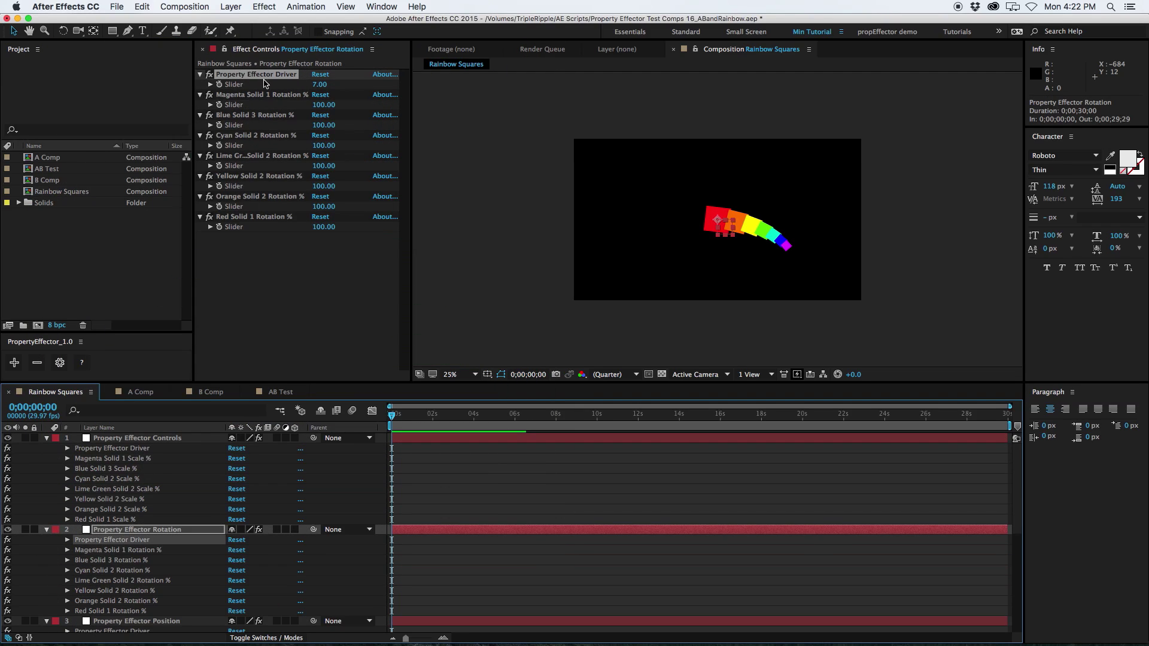
left_click_drag(323, 88, 286, 84)
left_click(47, 438)
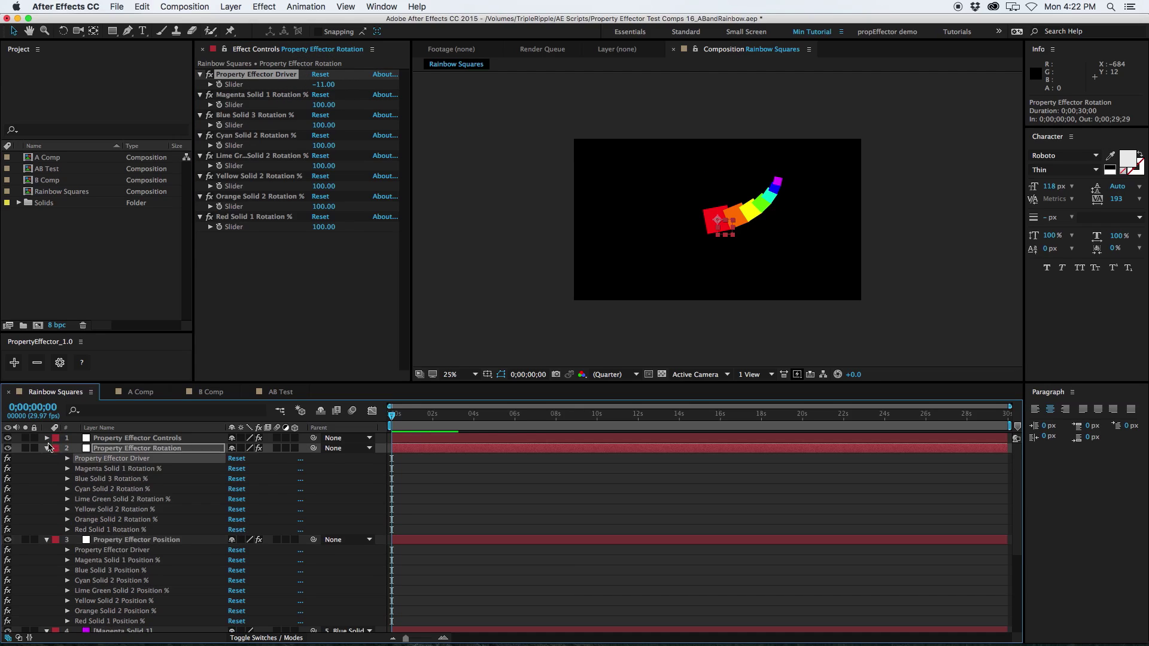
left_click(111, 540)
left_click_drag(320, 84, 104, 111)
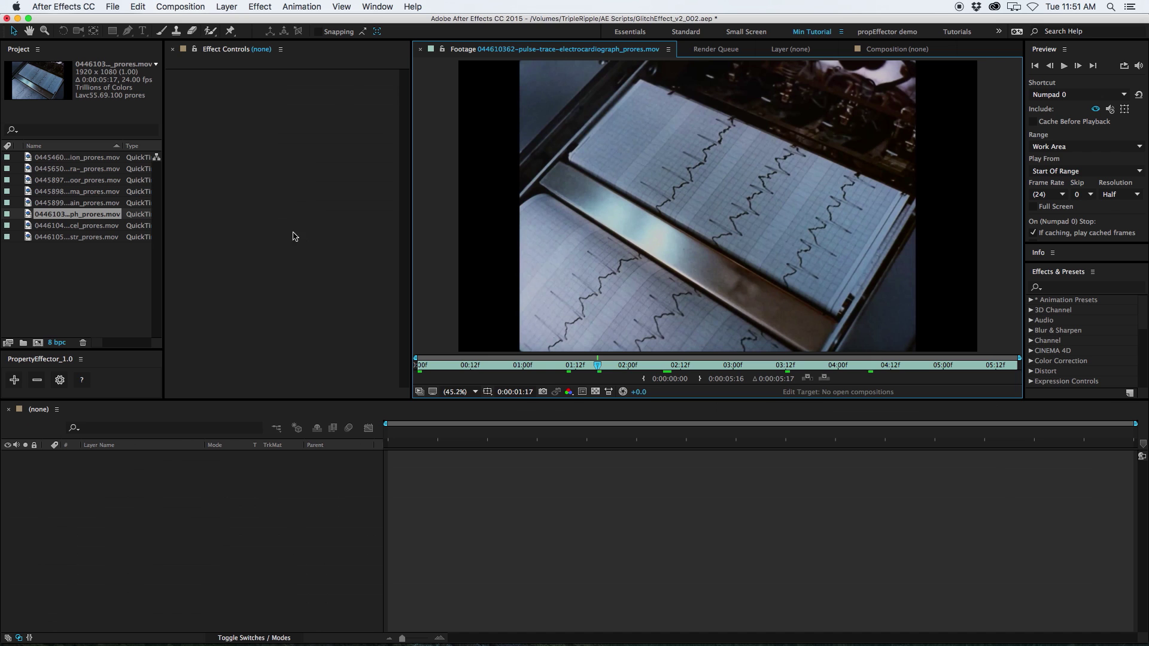
Preview the avrocar, masks, door, eye-lens, astronaut, gyroscope and electrocardiograph clips in the Footage viewer.
double_click(77, 203)
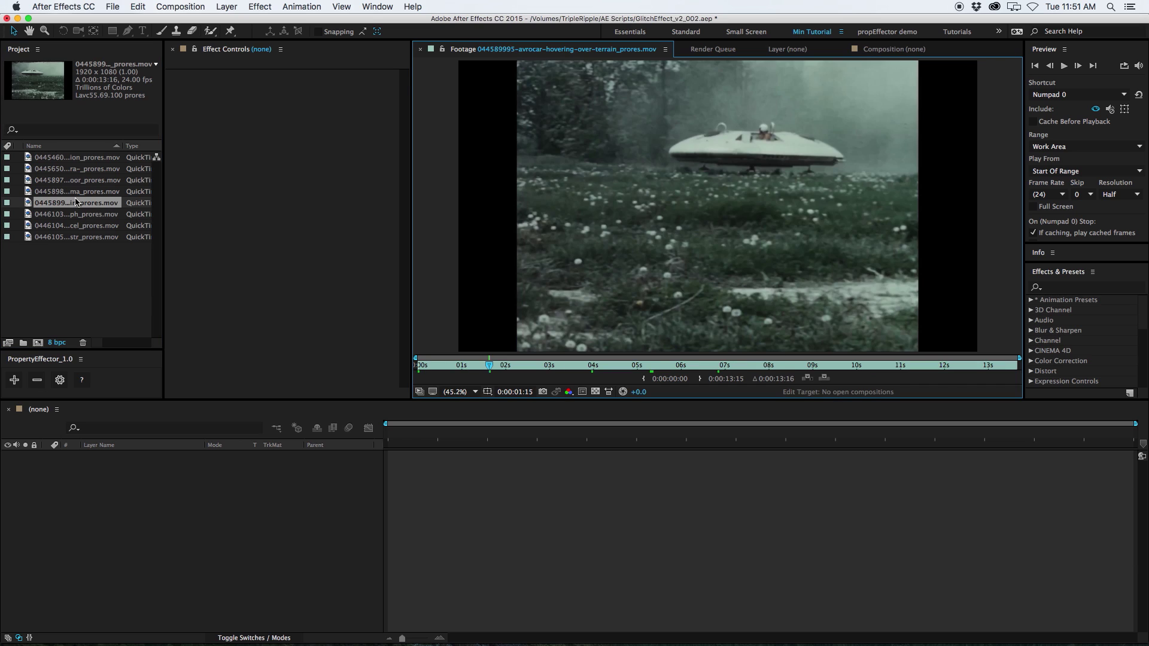
double_click(76, 189)
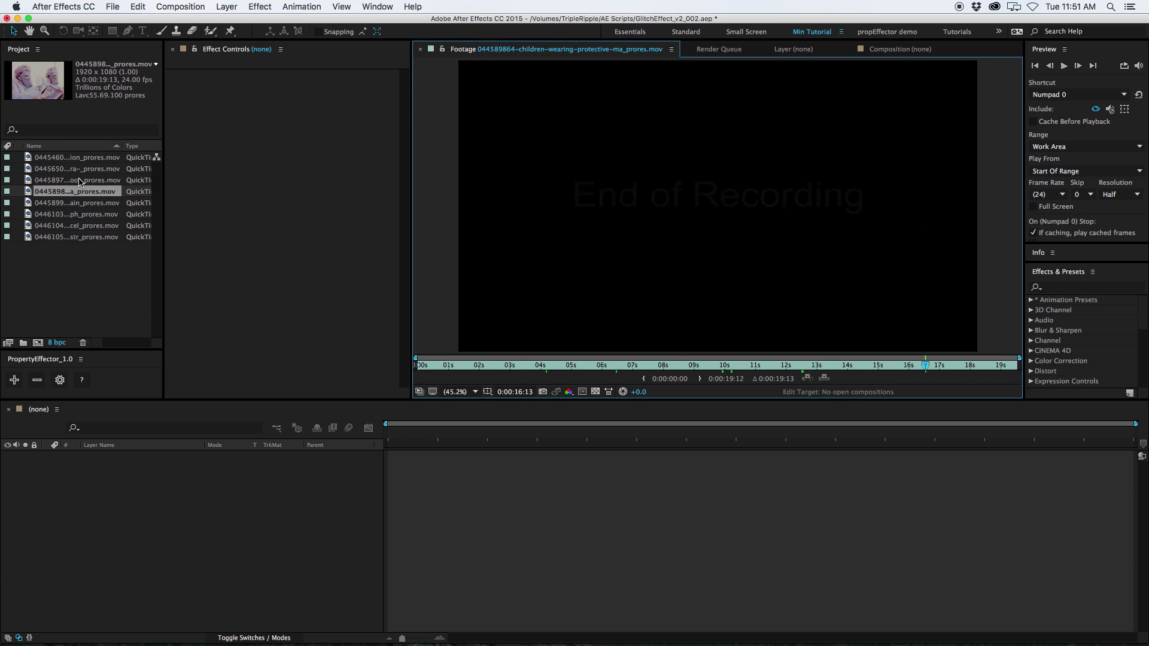
double_click(80, 180)
double_click(80, 170)
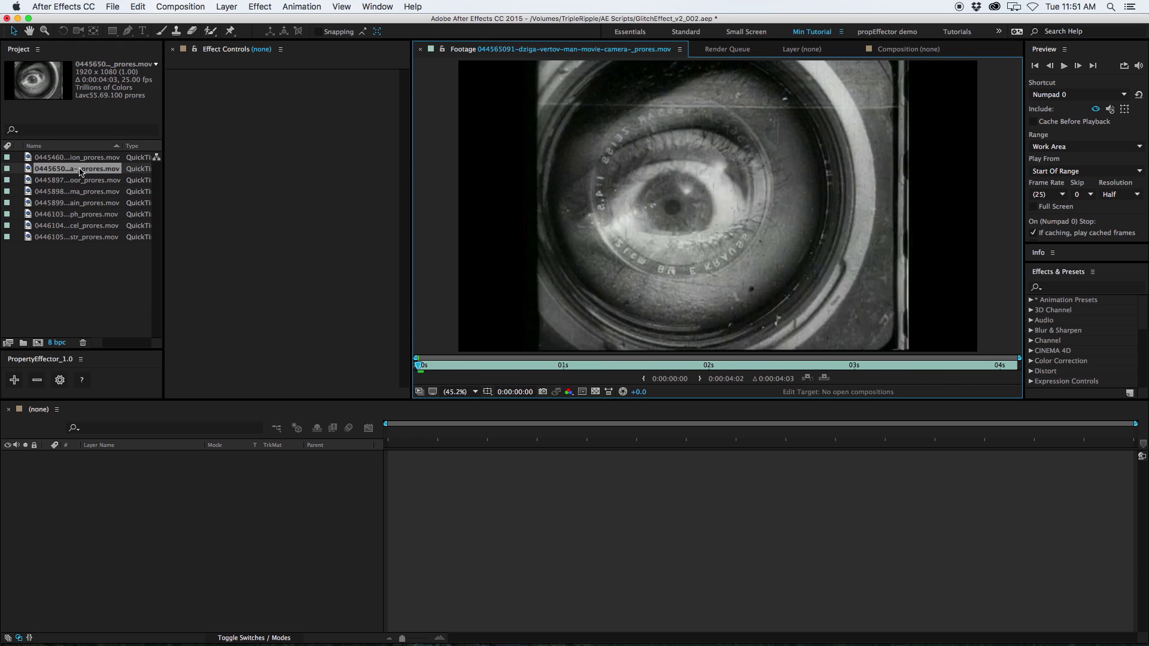
double_click(95, 228)
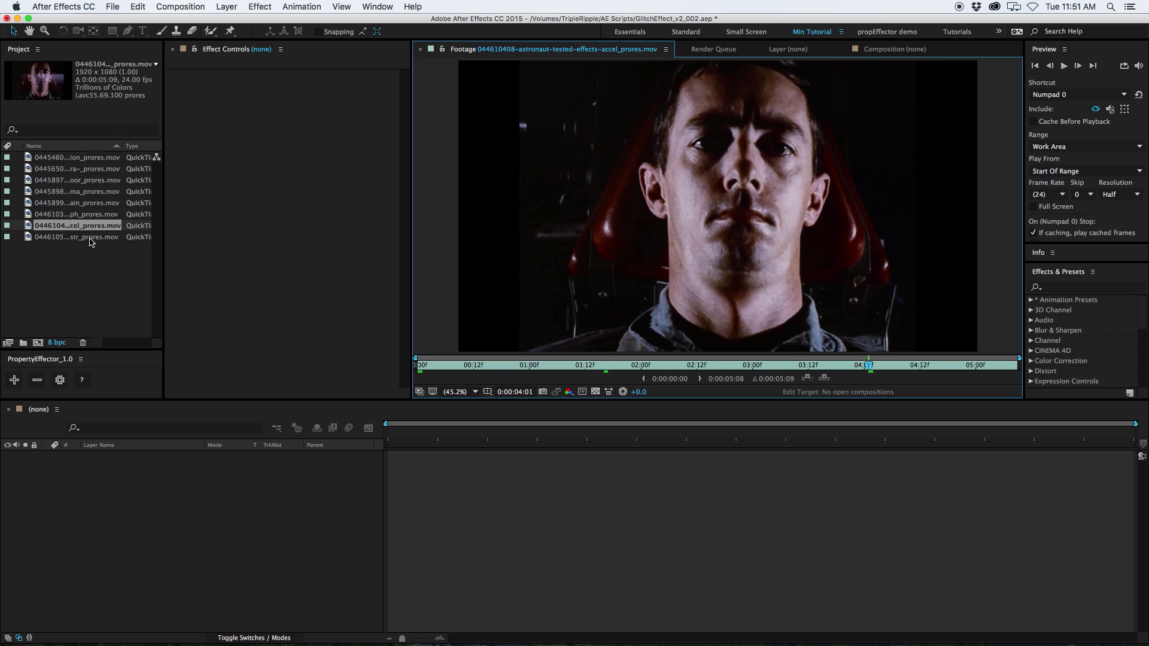
double_click(91, 238)
double_click(83, 215)
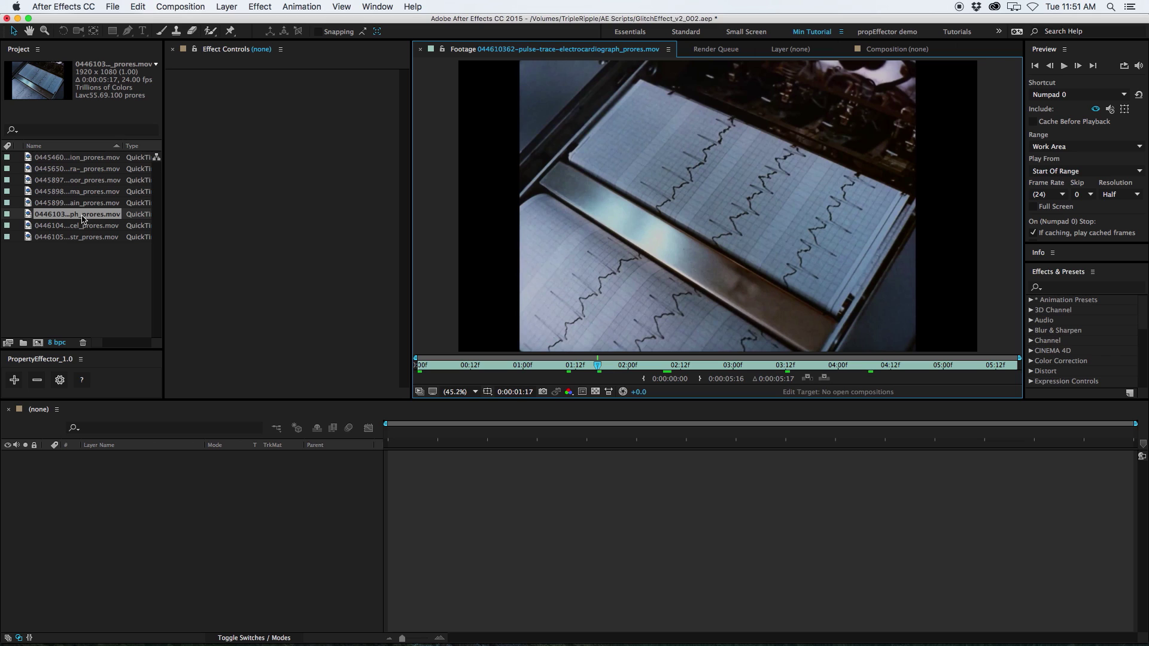
double_click(94, 203)
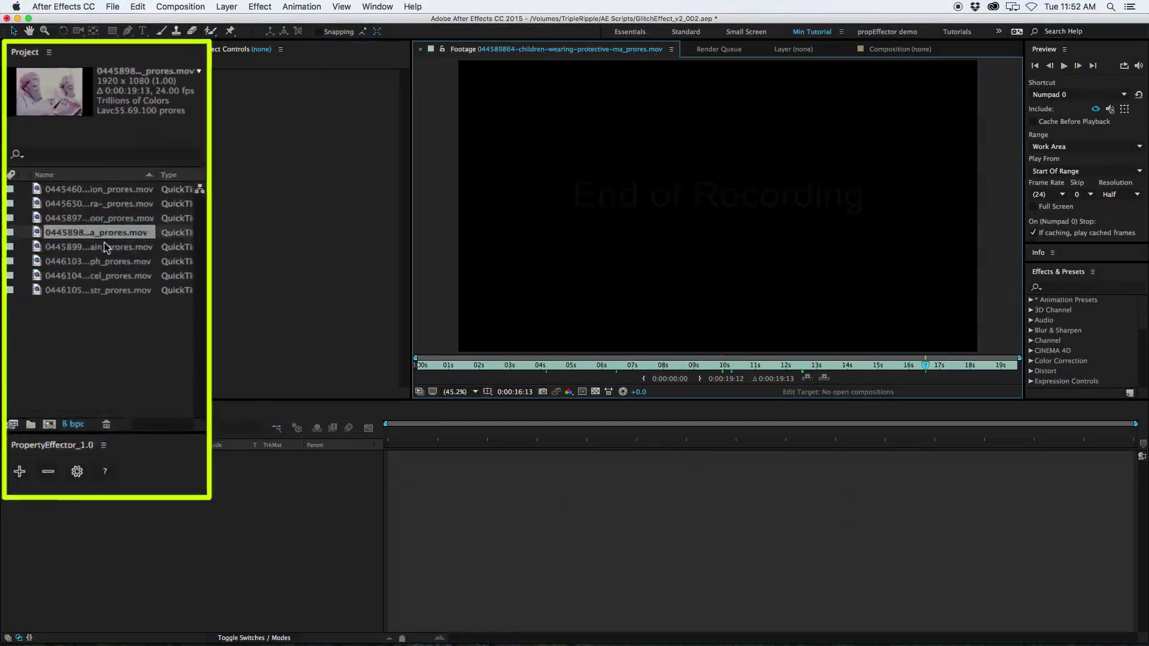
Create a comp from the avrocar clip and name it FootagePrecomp.
double_click(105, 246)
left_click_drag(116, 247, 52, 428)
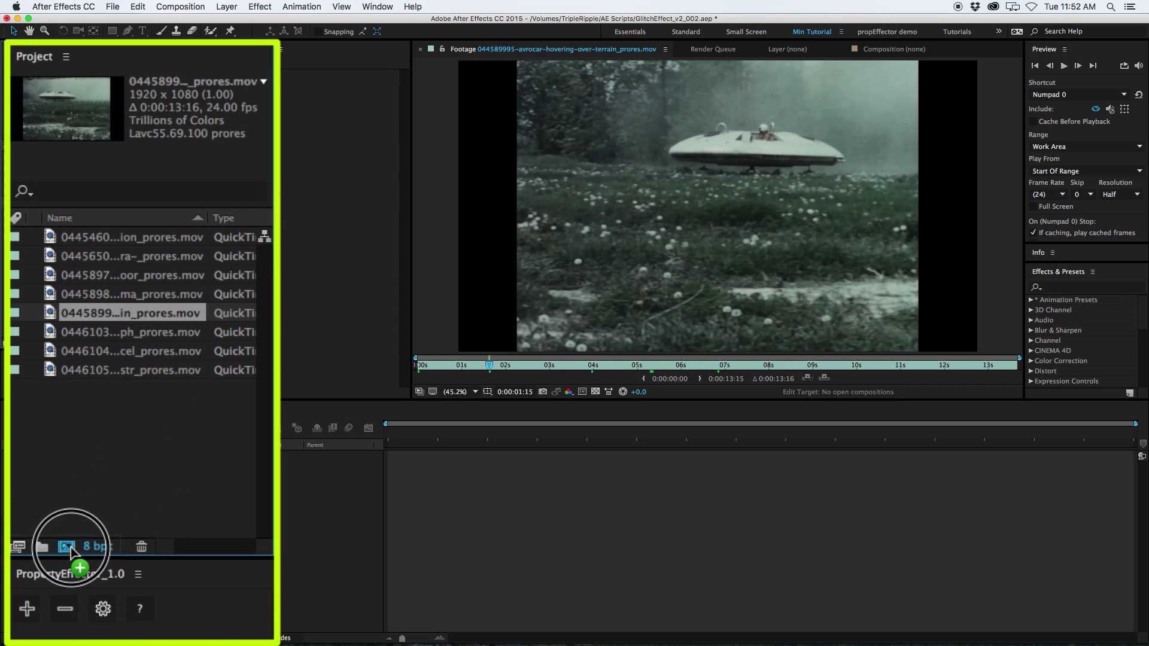
left_click_drag(71, 546, 67, 547)
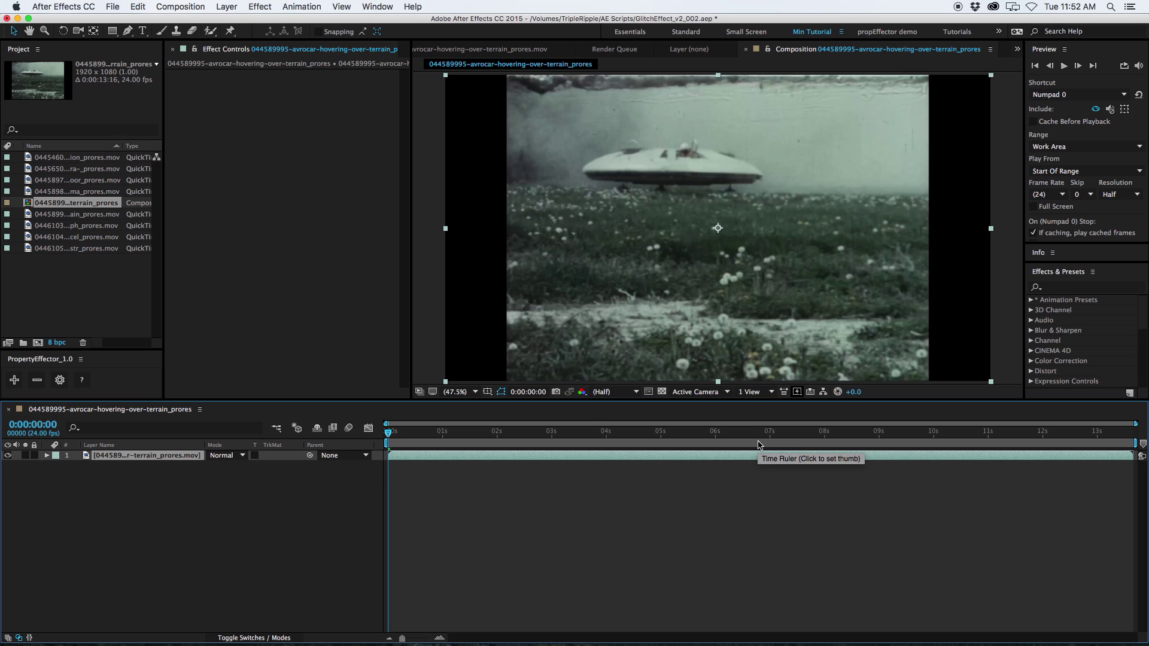
key("super+k")
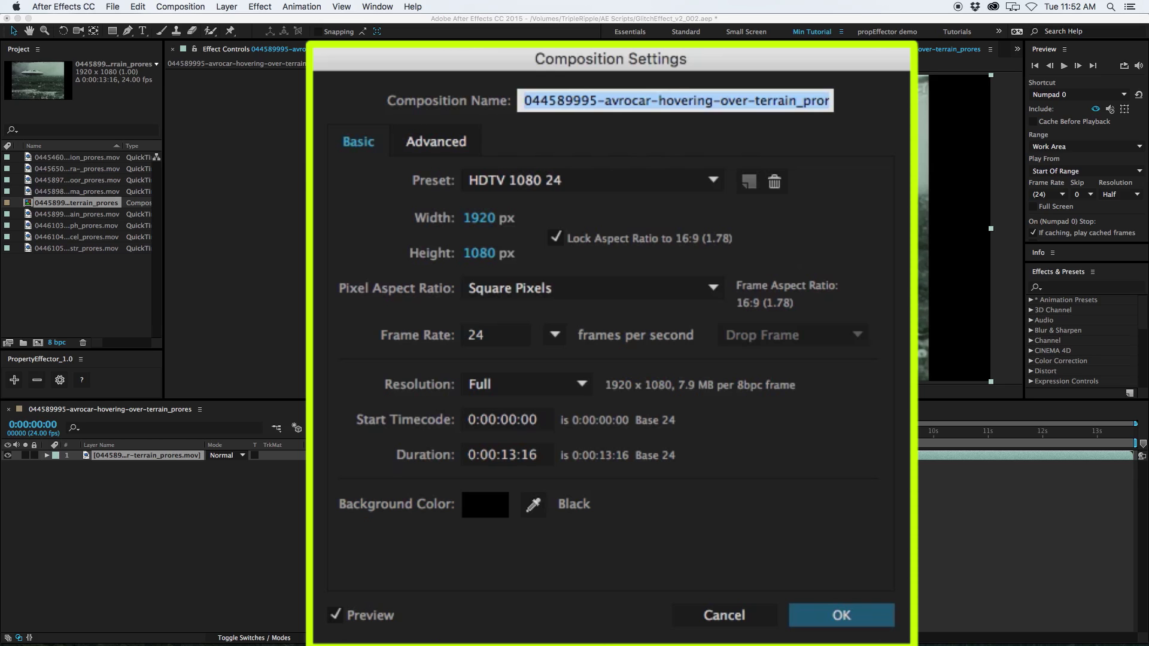
type("FootagePrecomp")
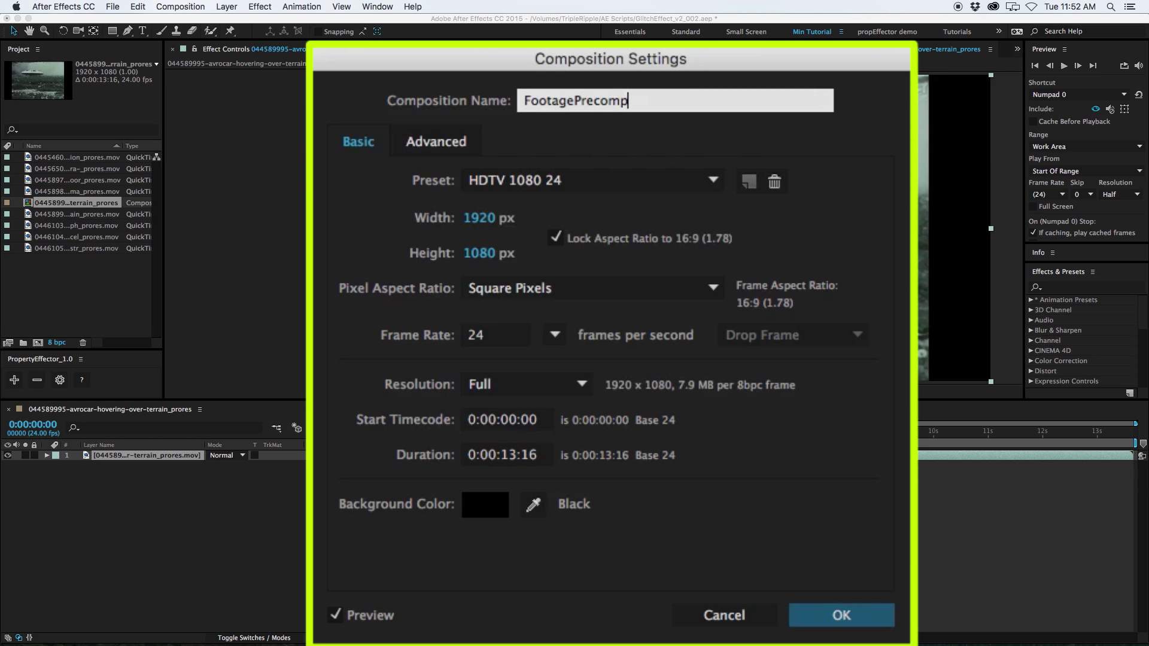
key("Return")
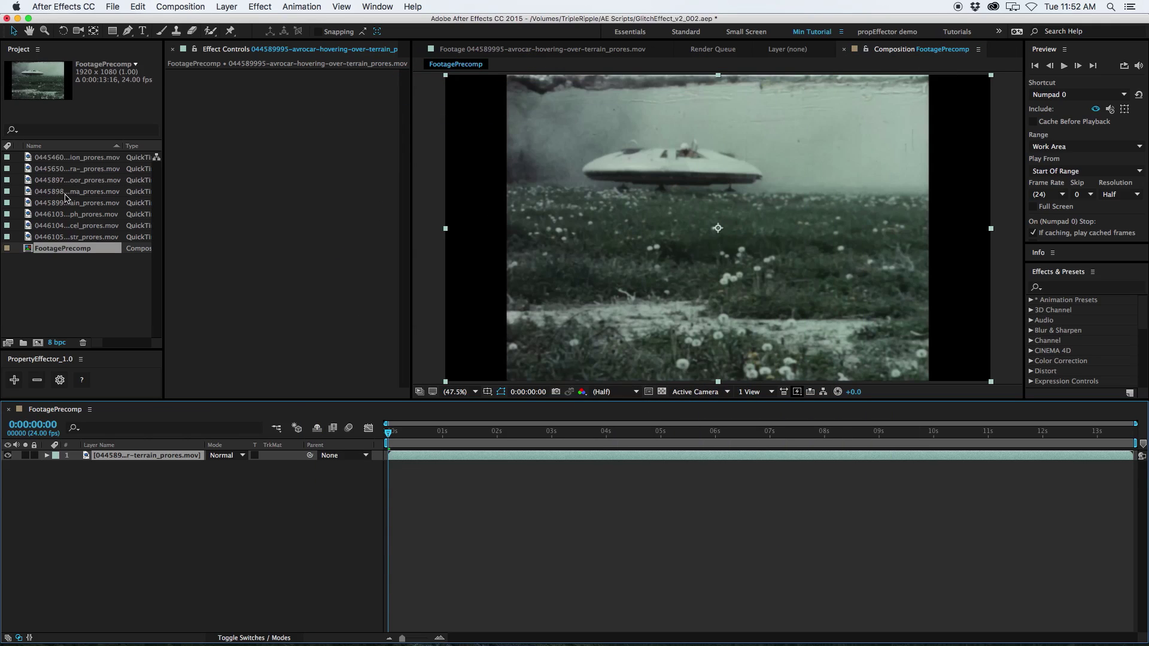
Add the masks and door clips, stagger them around 10.5 and 6 seconds, and nest FootagePrecomp in a new comp.
left_click_drag(66, 194, 155, 456)
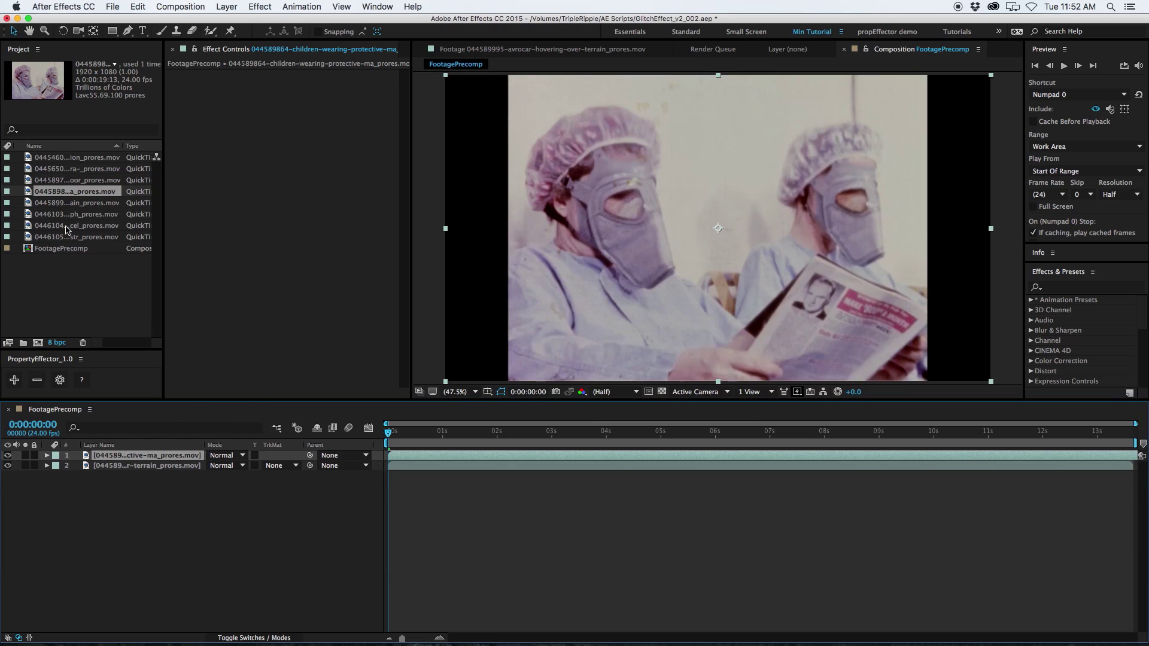
left_click_drag(73, 180, 140, 457)
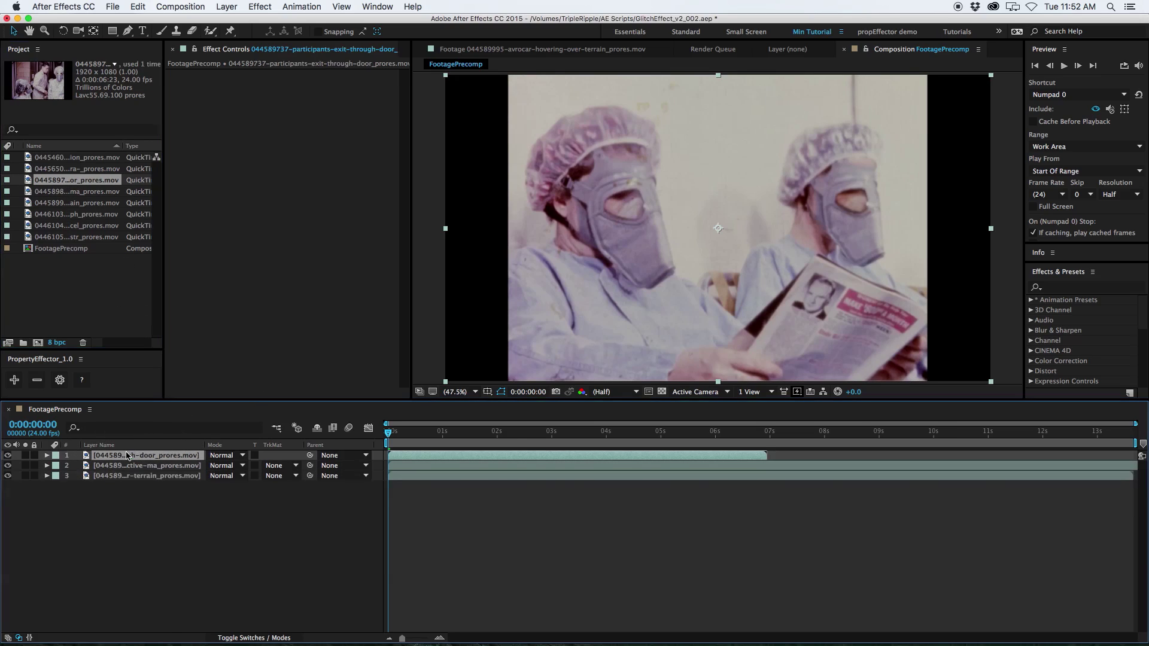
left_click_drag(465, 453, 1028, 456)
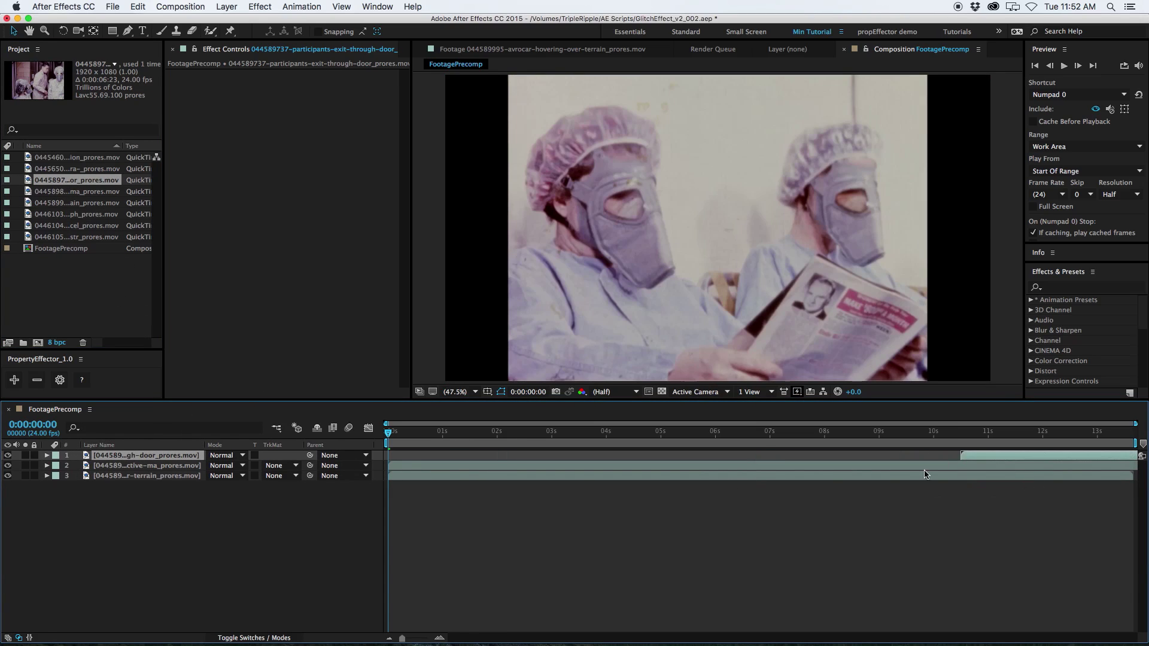
left_click_drag(387, 466, 638, 443)
left_click_drag(59, 253, 38, 342)
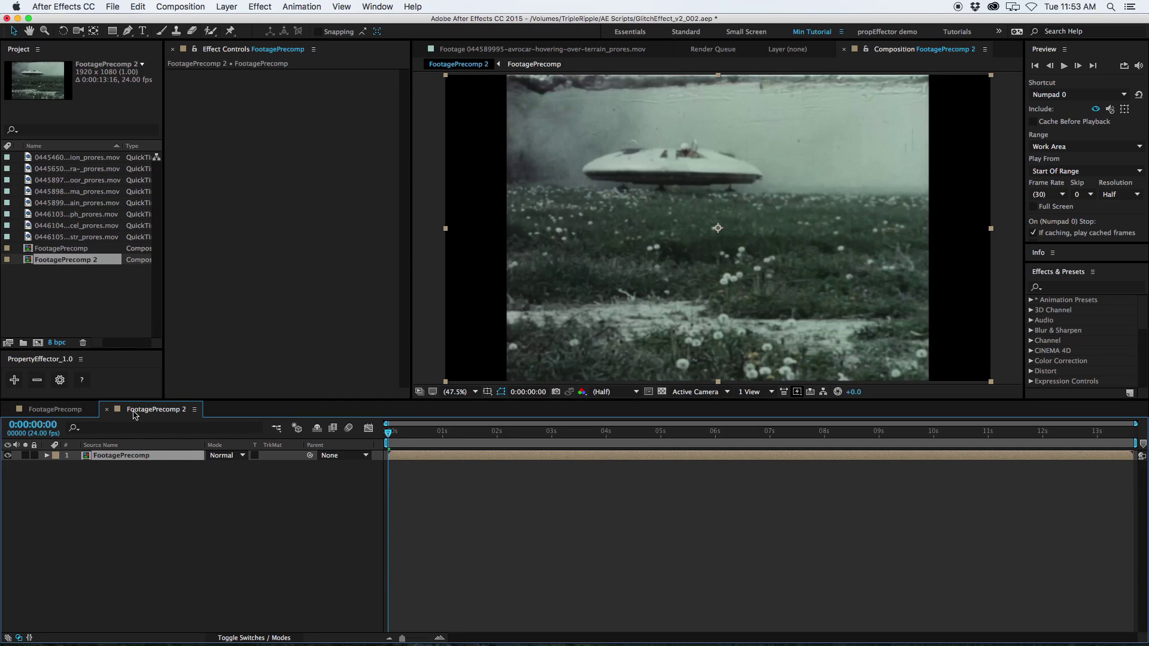
Rename the new comp GlitchFX and duplicate the FootagePrecomp layer twice.
key("super+k")
type("C")
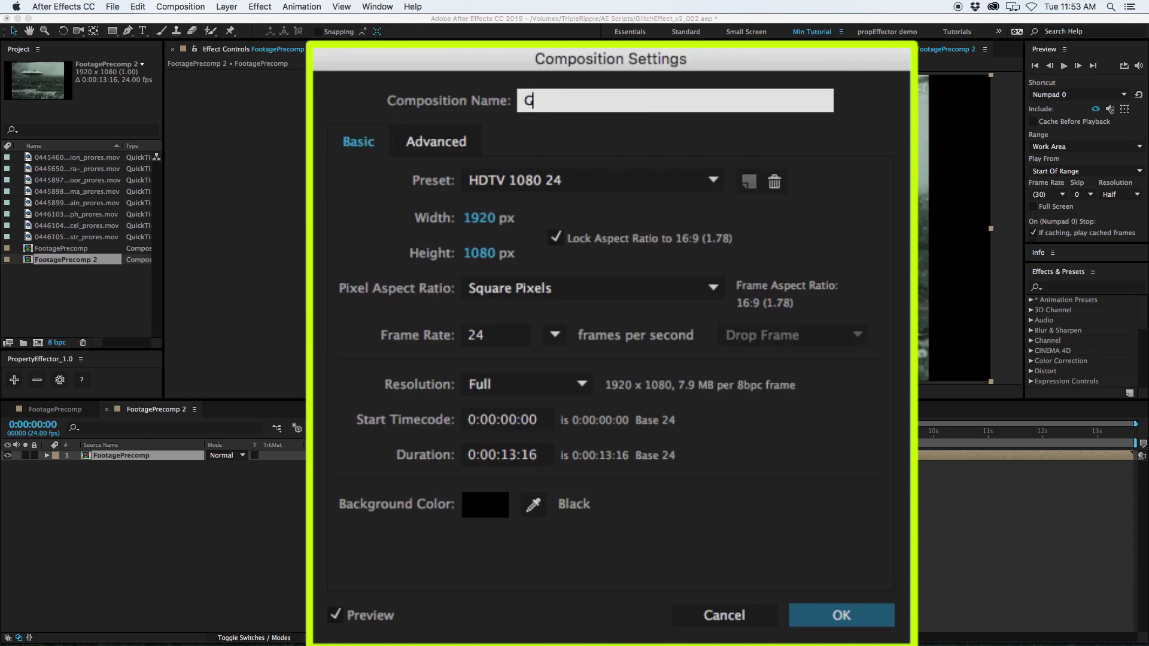
key("Return")
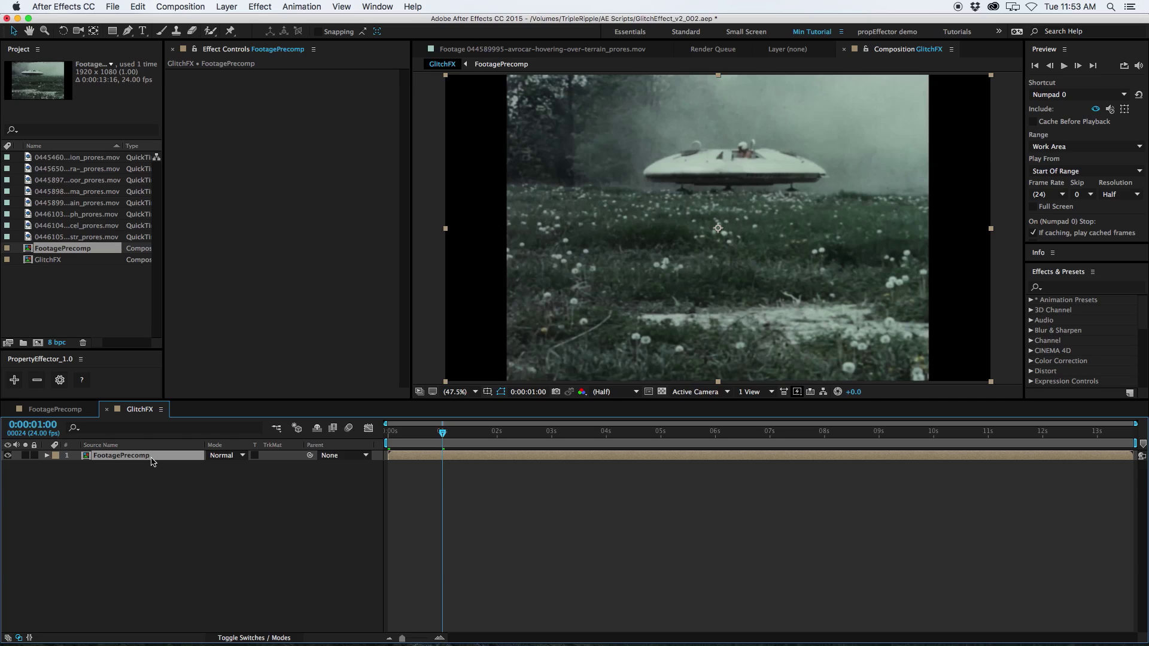
key("super+d")
key("super+d")
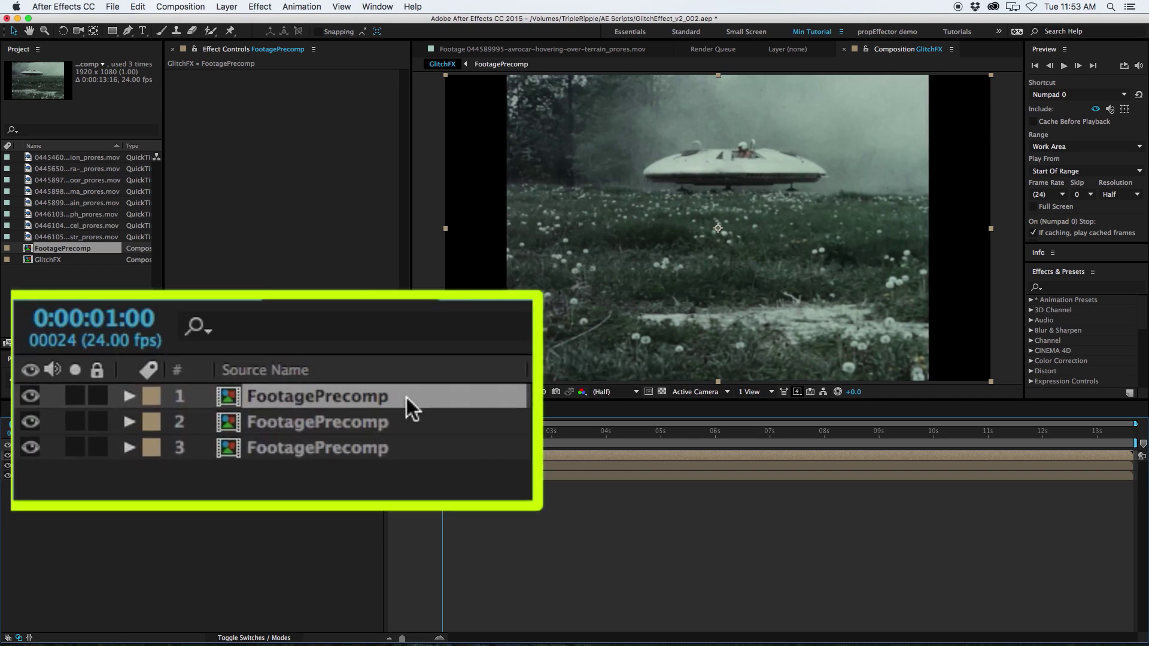
Rename the three FootagePrecomp layers Red, Green and Blue.
key("Return")
type("Red")
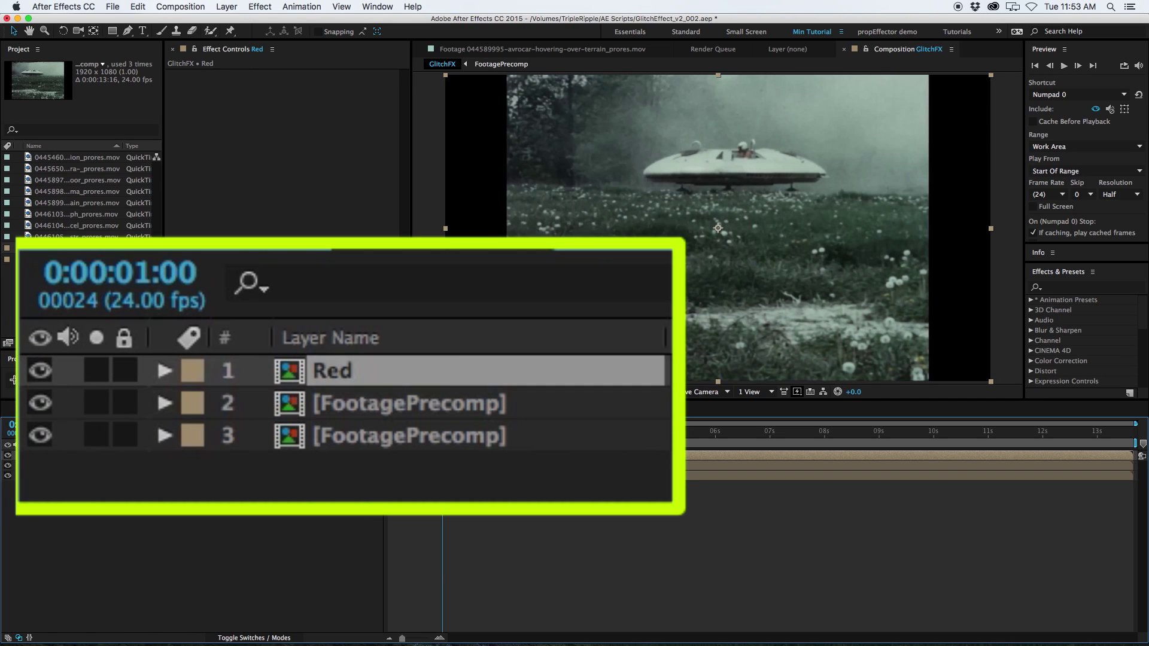
left_click(505, 400)
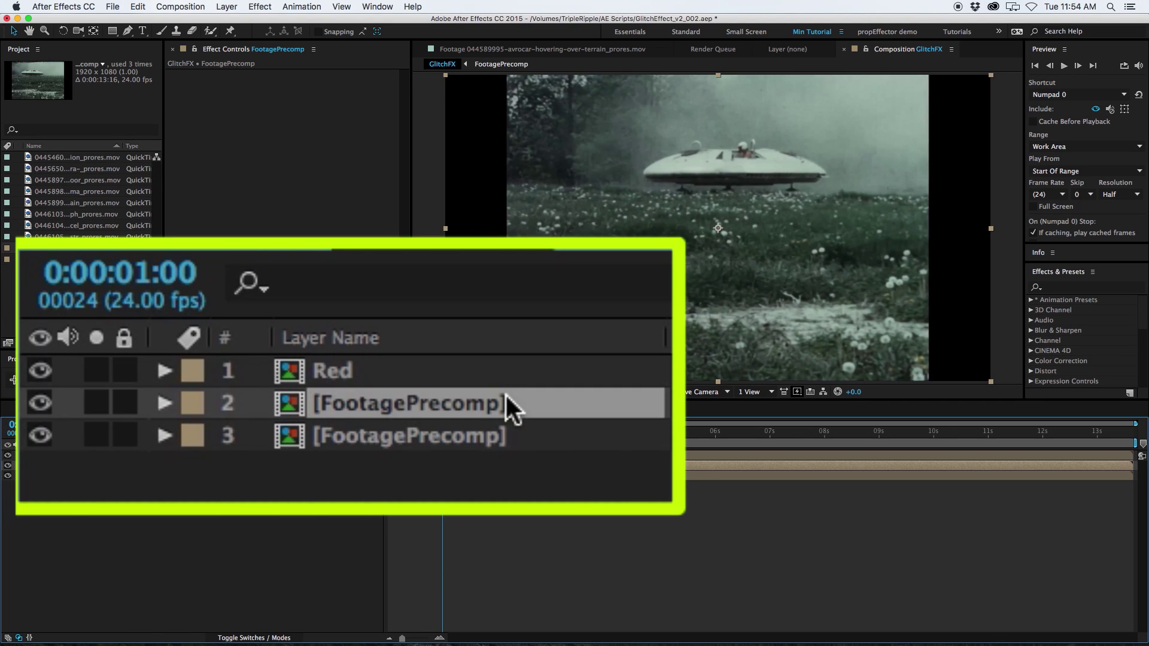
key("Return")
type("B")
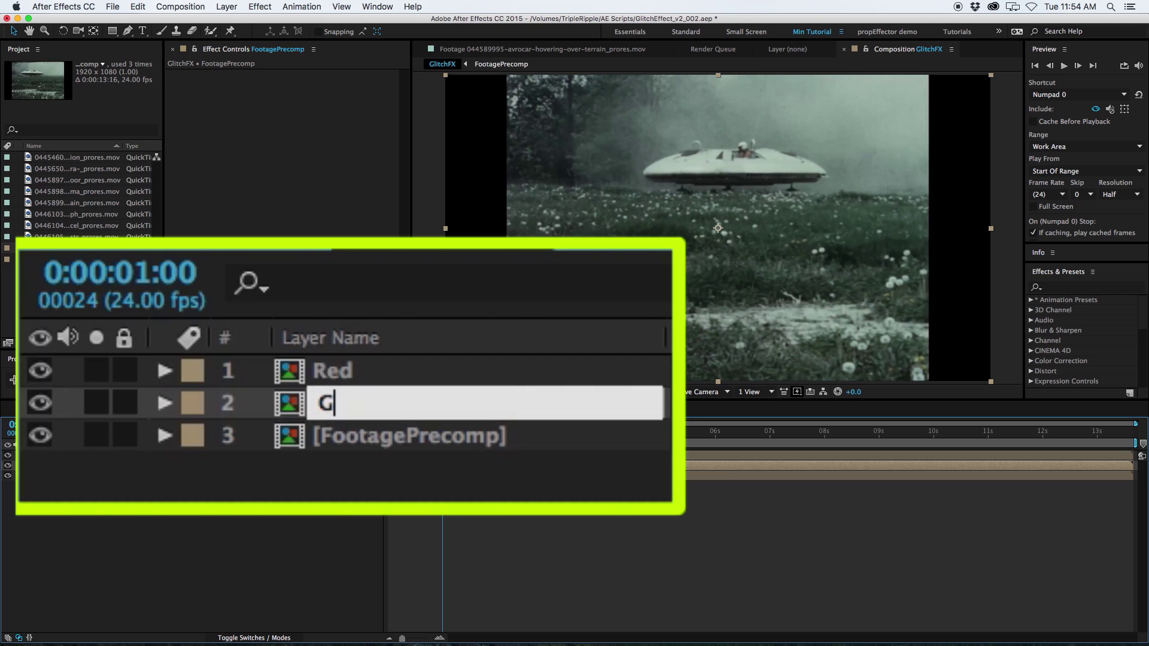
type("reen")
key("Return")
left_click(512, 426)
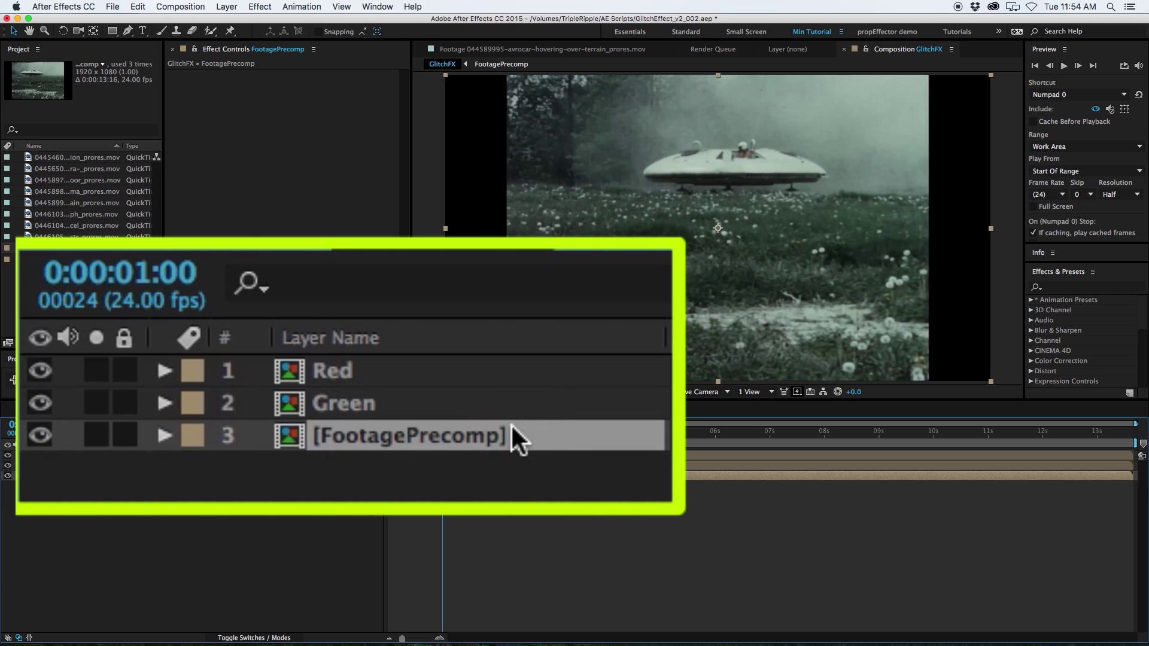
key("Return")
type("Blue")
key("Return")
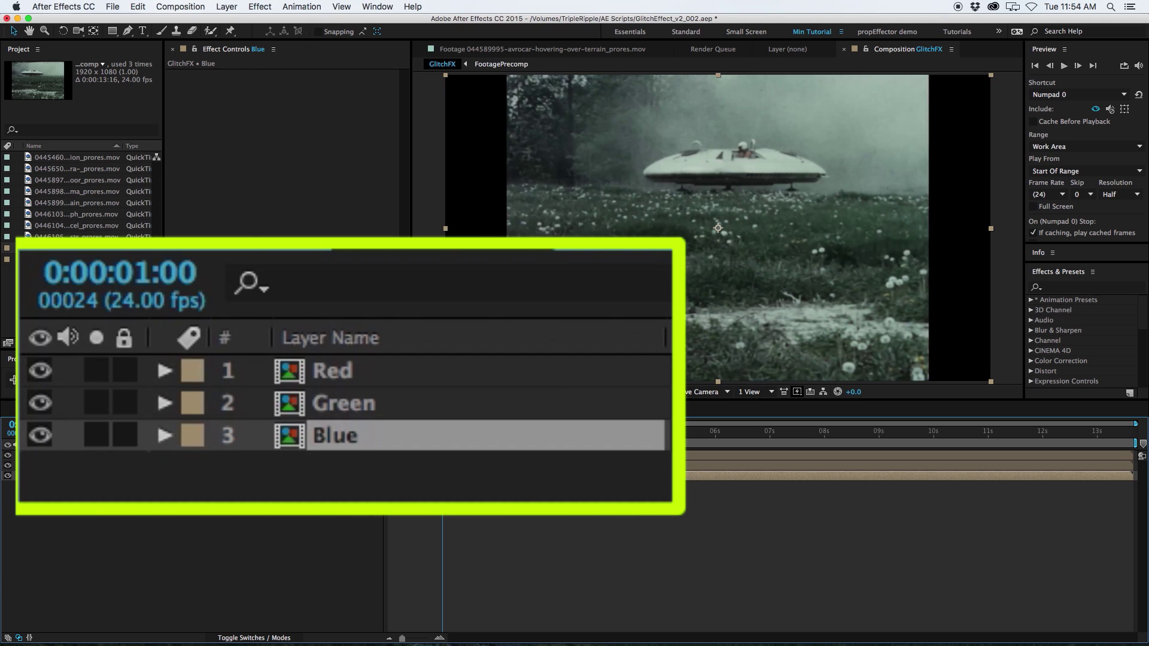
left_click(100, 456)
left_click(260, 7)
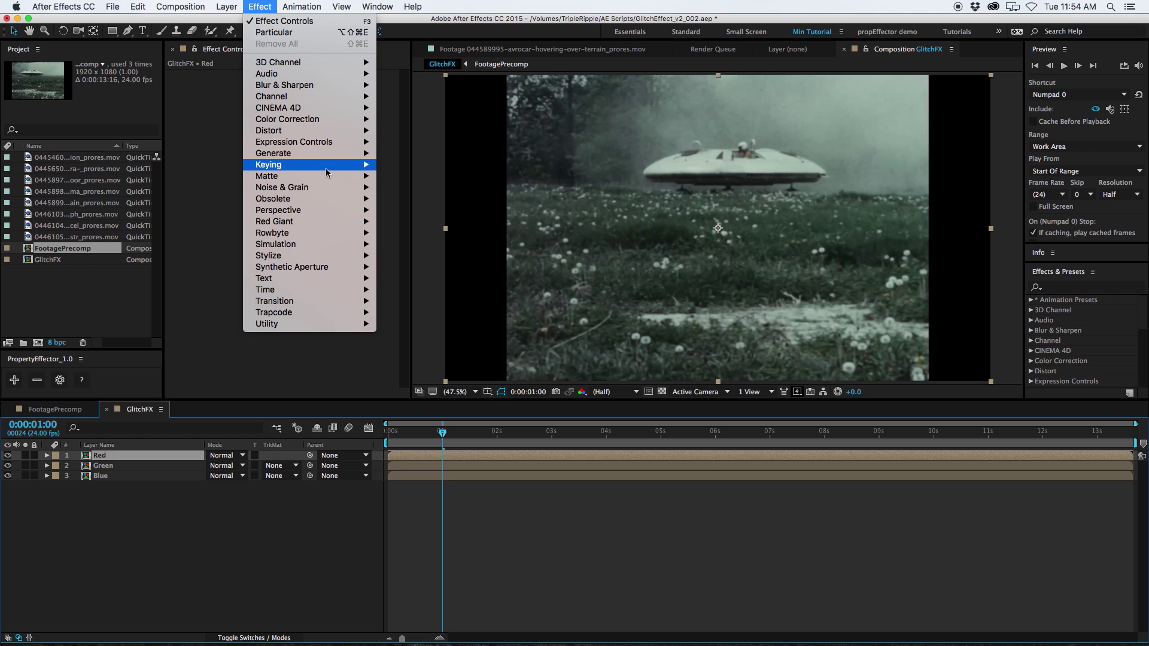
Add Set Channels to the Red layer and switch off its green and blue channels.
mouse_move(322, 94)
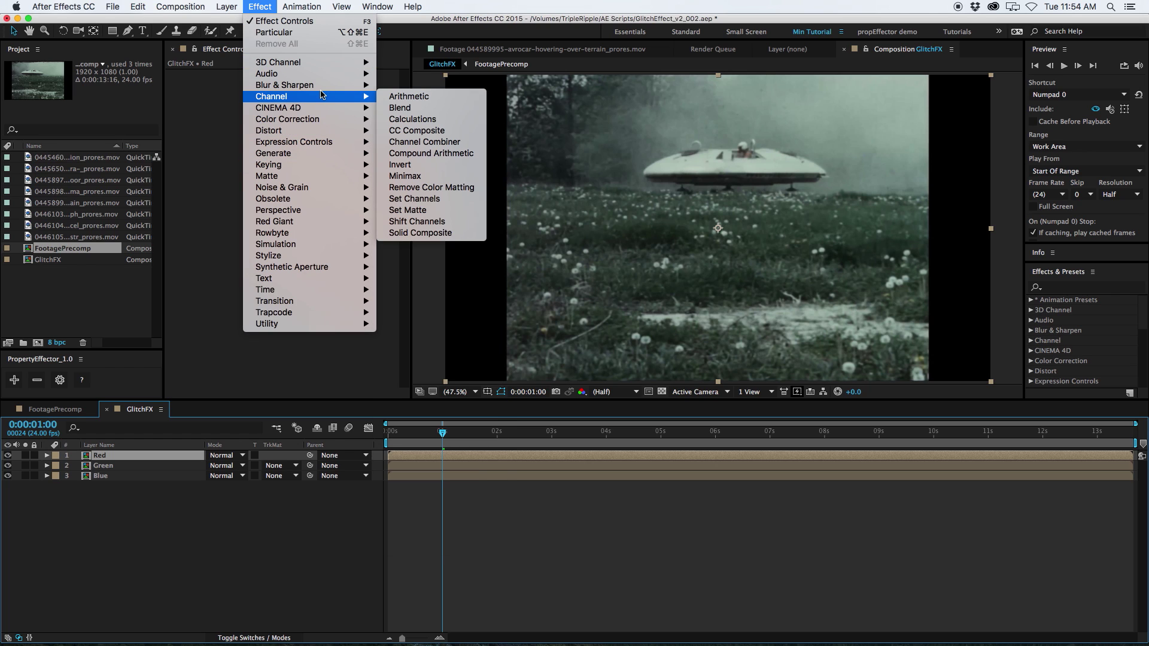
left_click(414, 199)
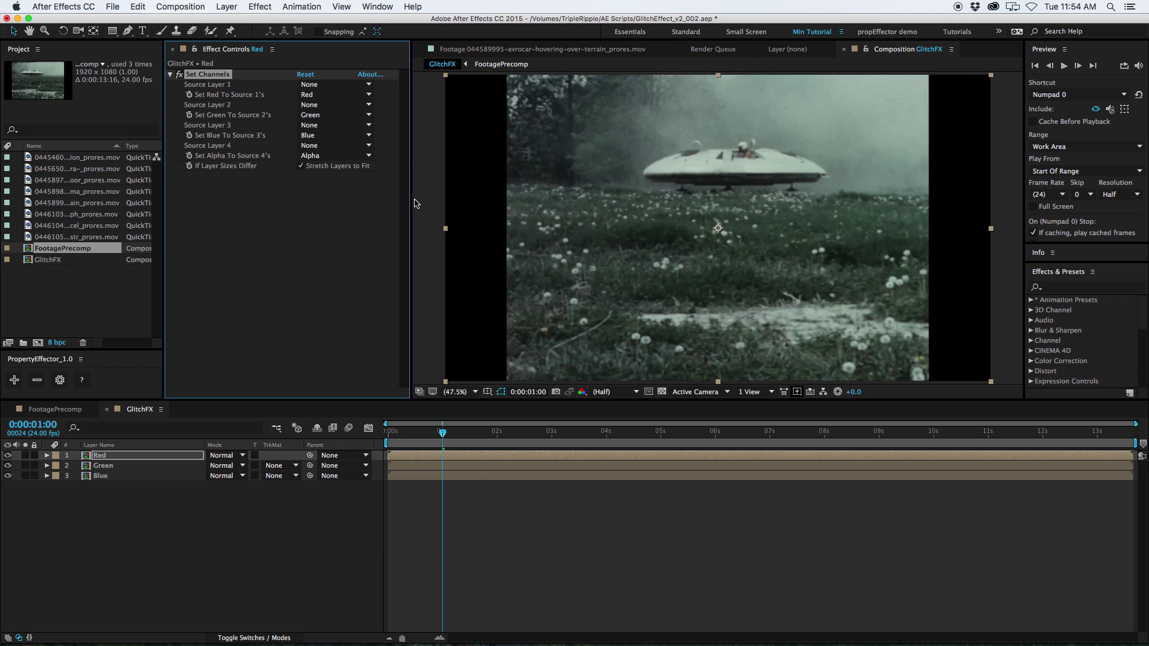
left_click(26, 456)
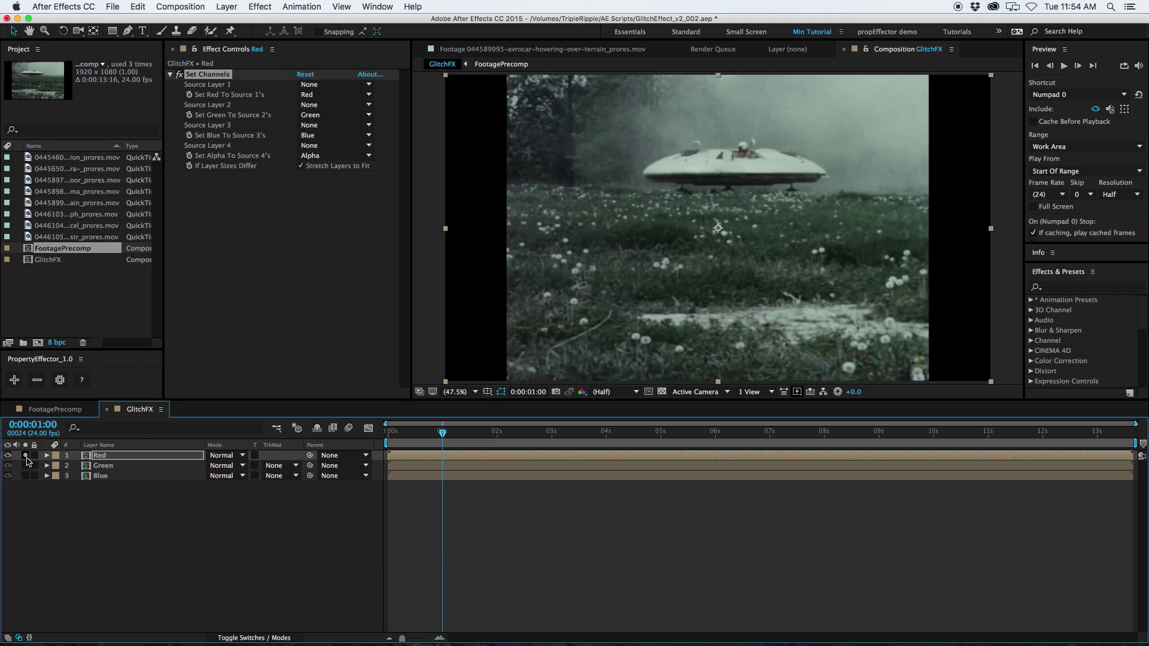
left_click(139, 456)
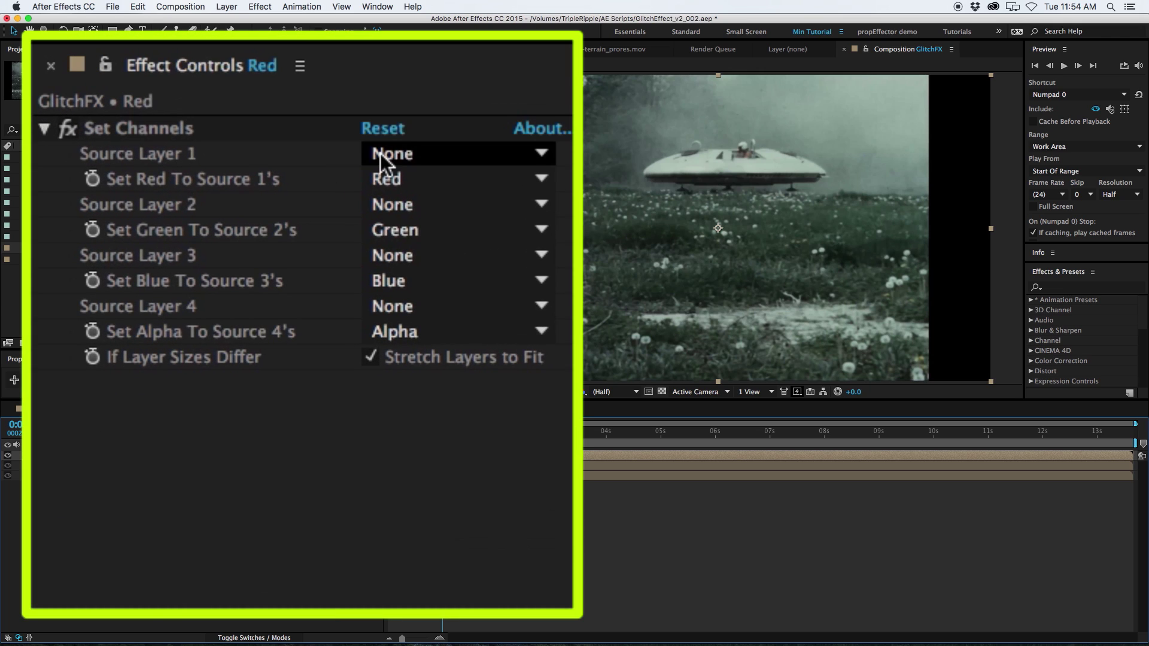
left_click(389, 230)
left_click(440, 509)
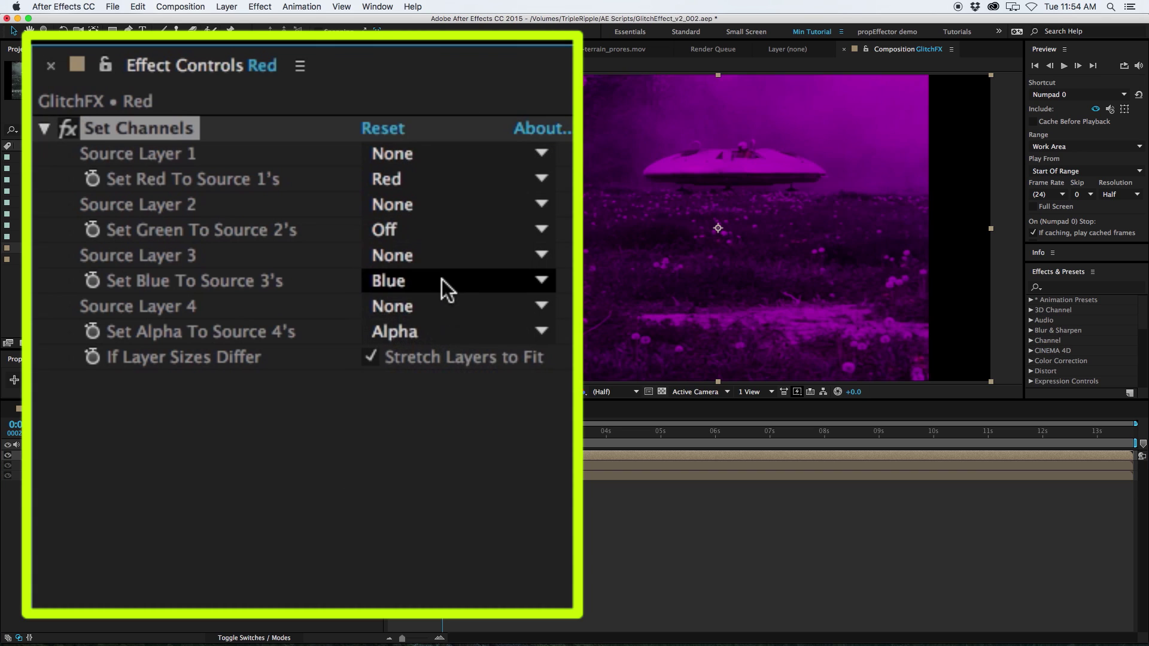
left_click(441, 284)
left_click(501, 563)
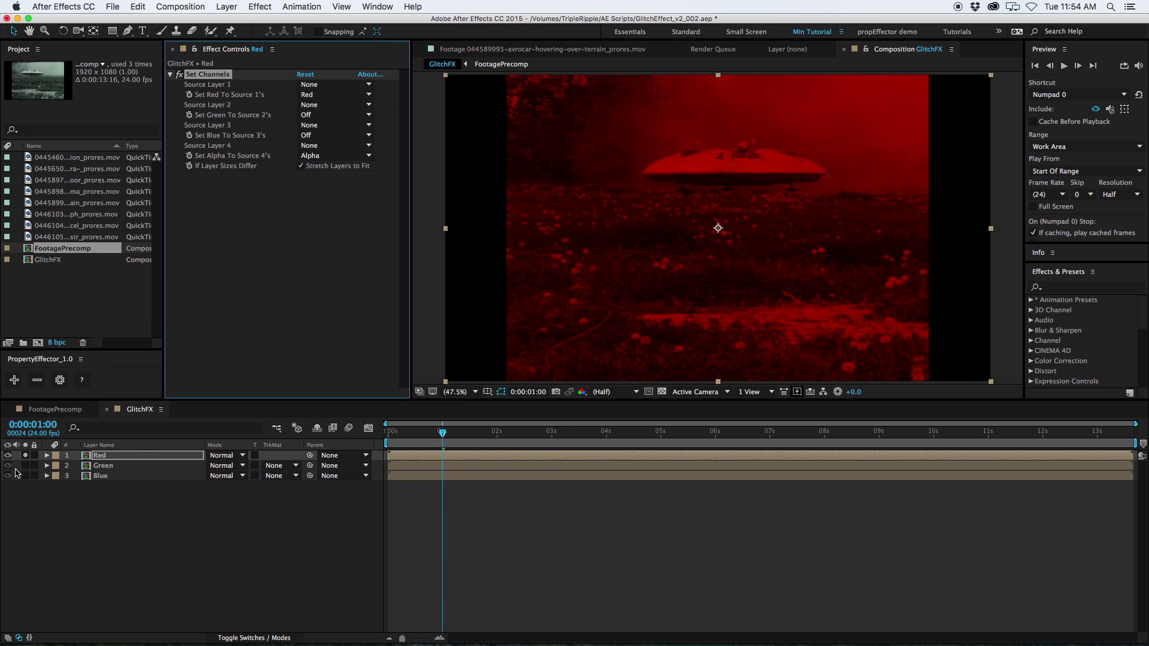
left_click(26, 455)
Set the Green layer's Set Channels to keep only green, turning off red.
left_click(25, 466)
left_click(144, 468)
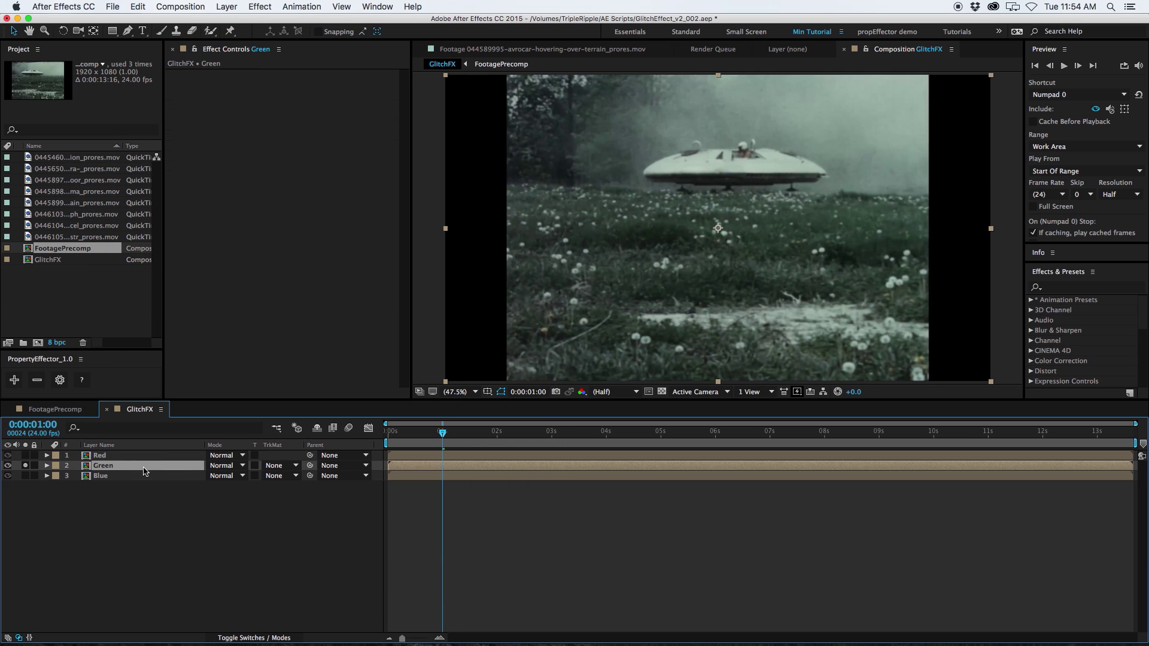
left_click(321, 97)
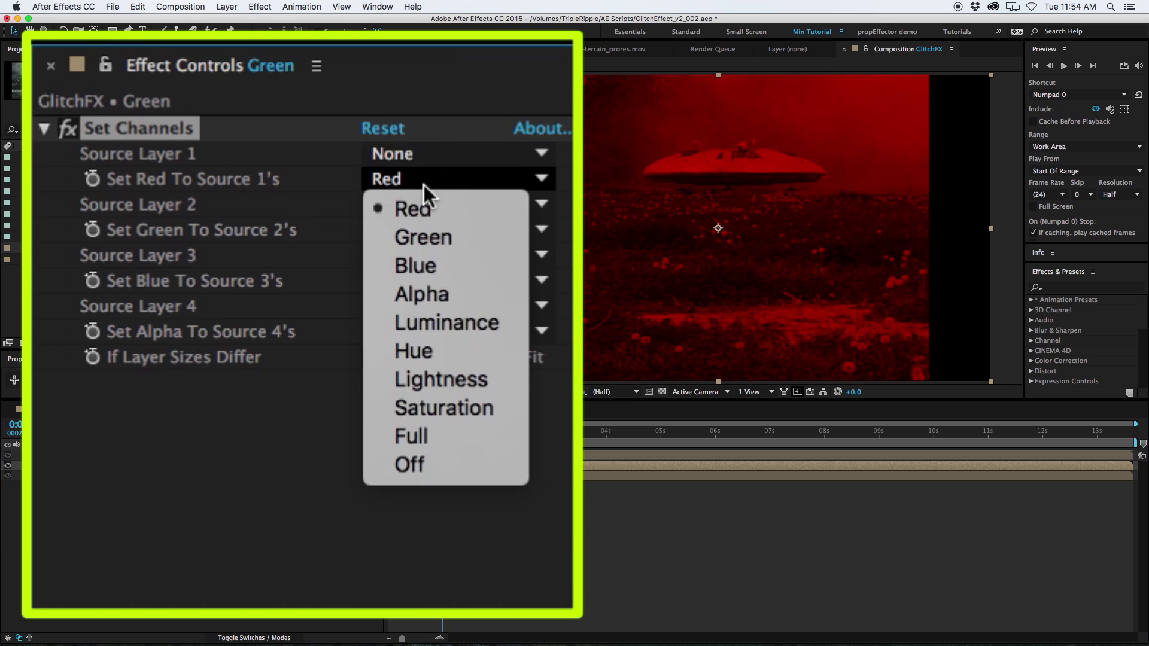
left_click(430, 464)
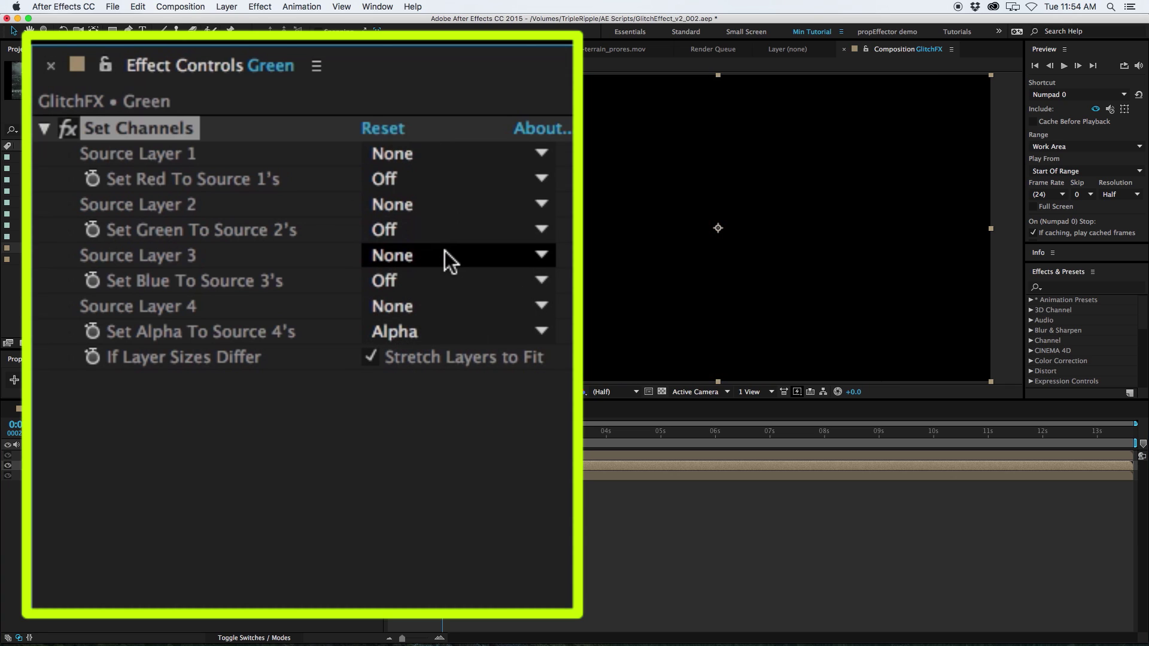
left_click(446, 232)
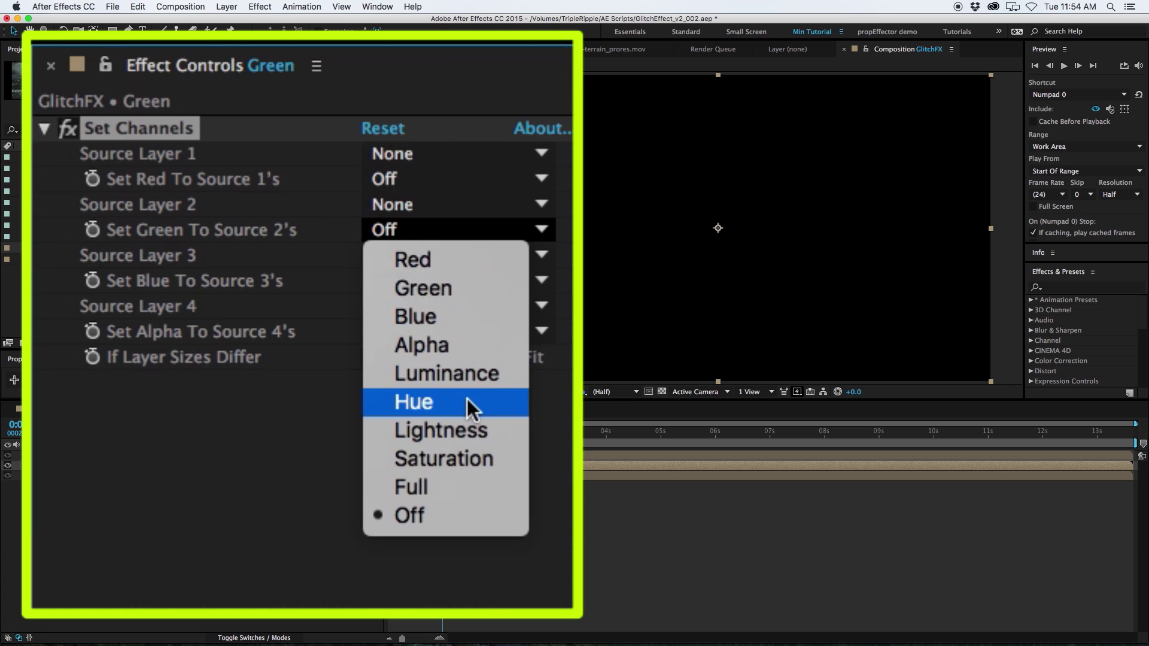
left_click(475, 287)
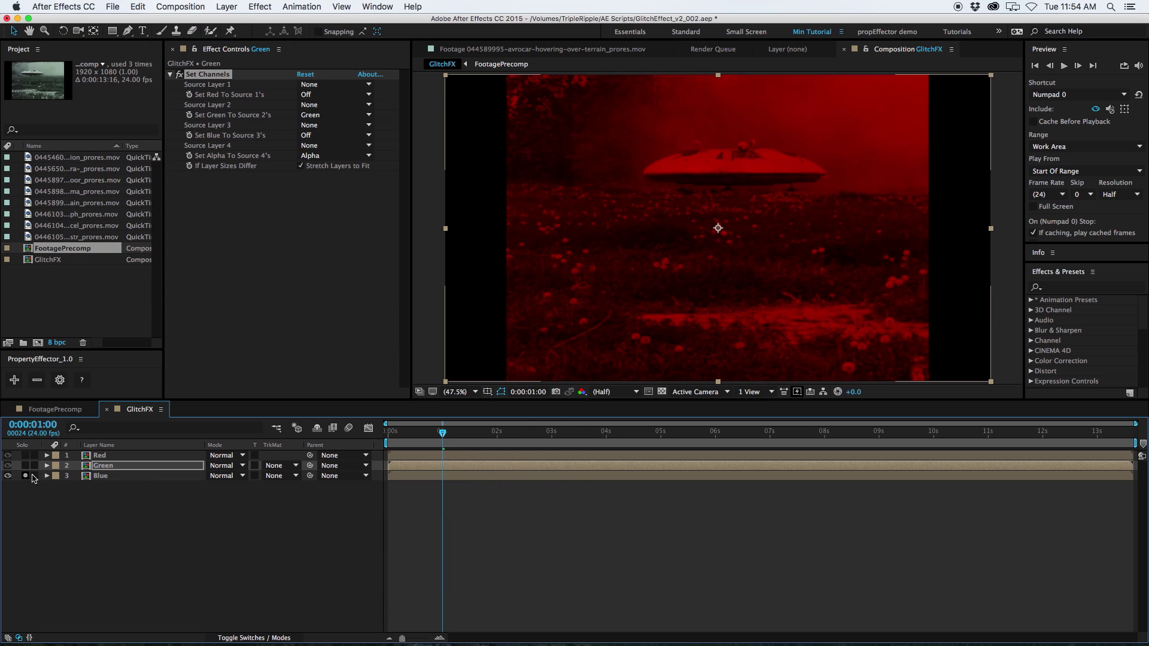
Paste Set Channels onto the Blue layer and keep only its blue channel.
left_click(25, 476)
left_click(129, 476)
key("ctrl+v")
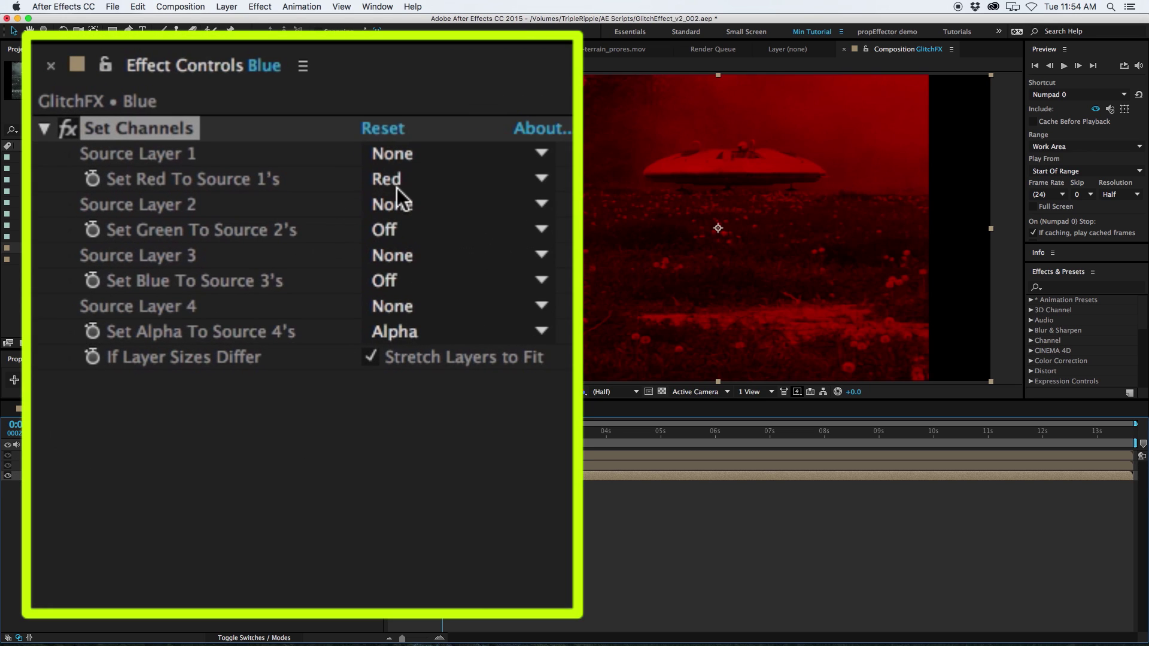
left_click(311, 96)
left_click(419, 469)
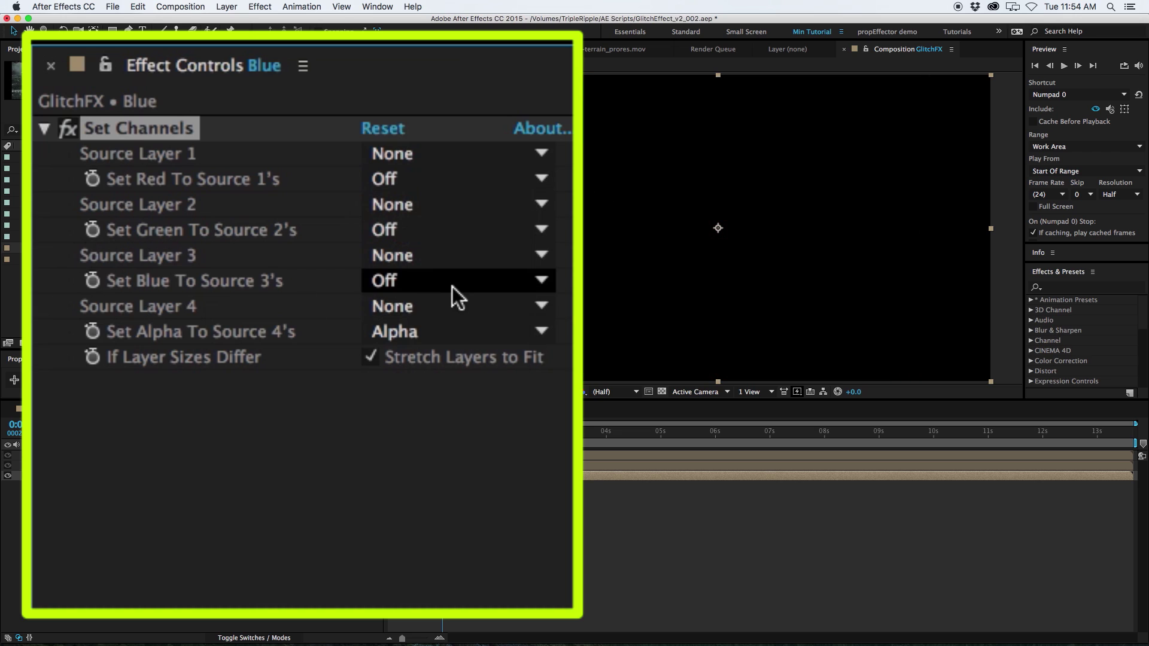
left_click(451, 286)
left_click(455, 367)
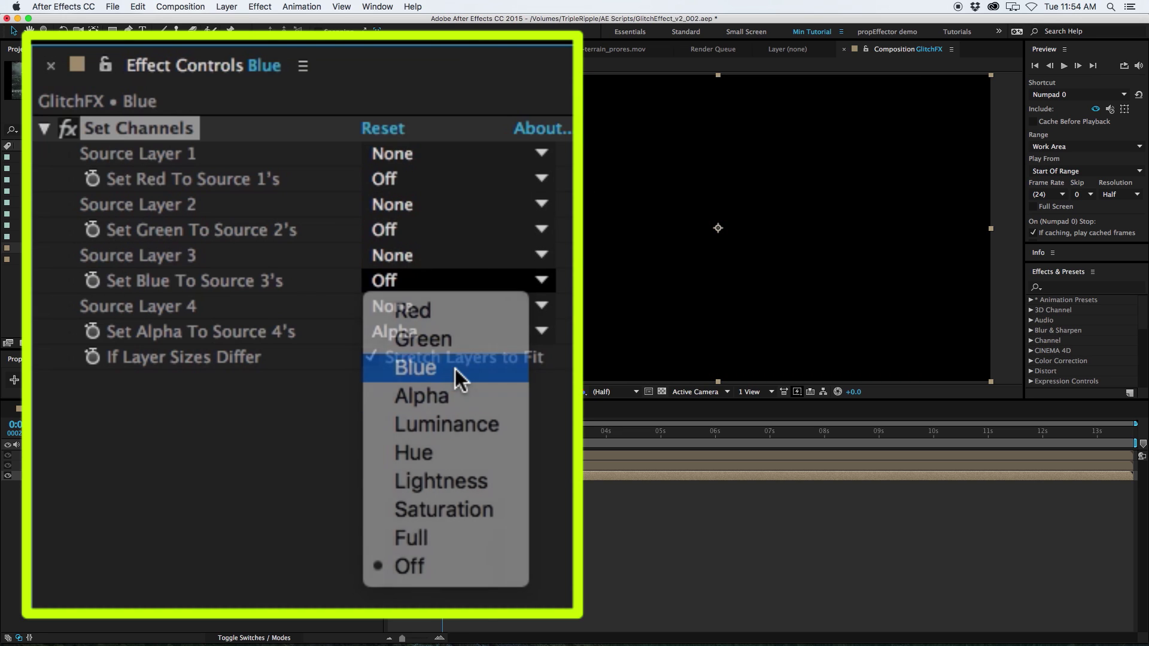
Solo each colour layer to check its channel, then unsolo all three and select them.
left_click(25, 466)
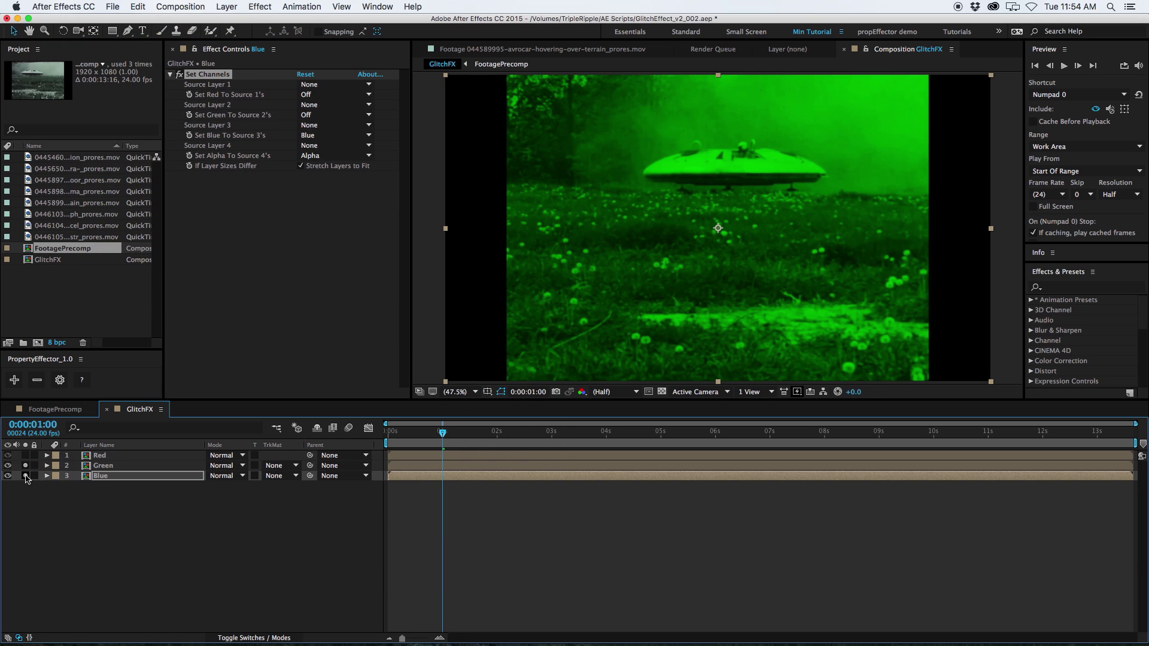
left_click(25, 456)
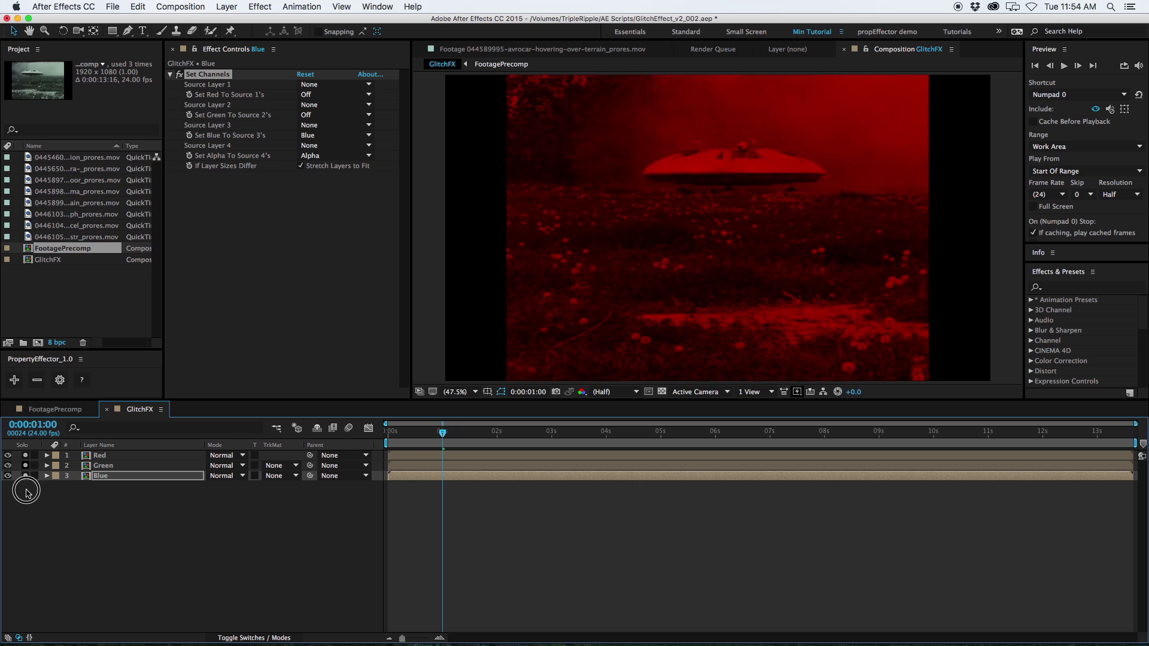
left_click(25, 476)
left_click_drag(27, 456, 22, 486)
left_click(114, 459, "shift")
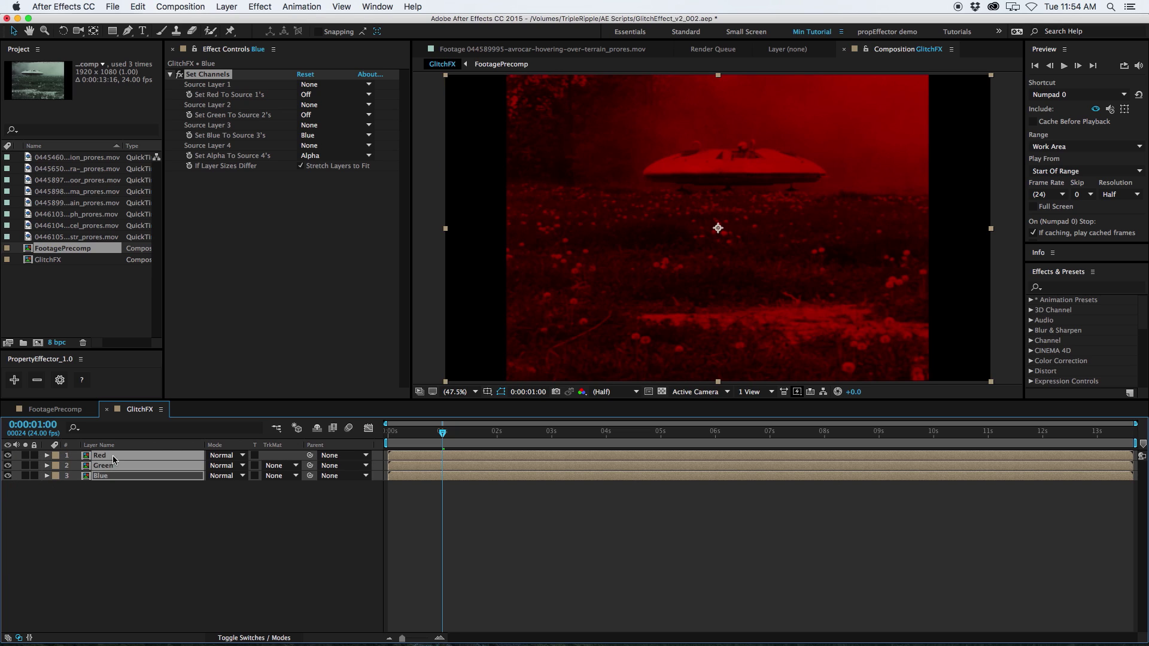
Set the Red, Green and Blue layers' blend mode to Screen.
left_click(225, 458)
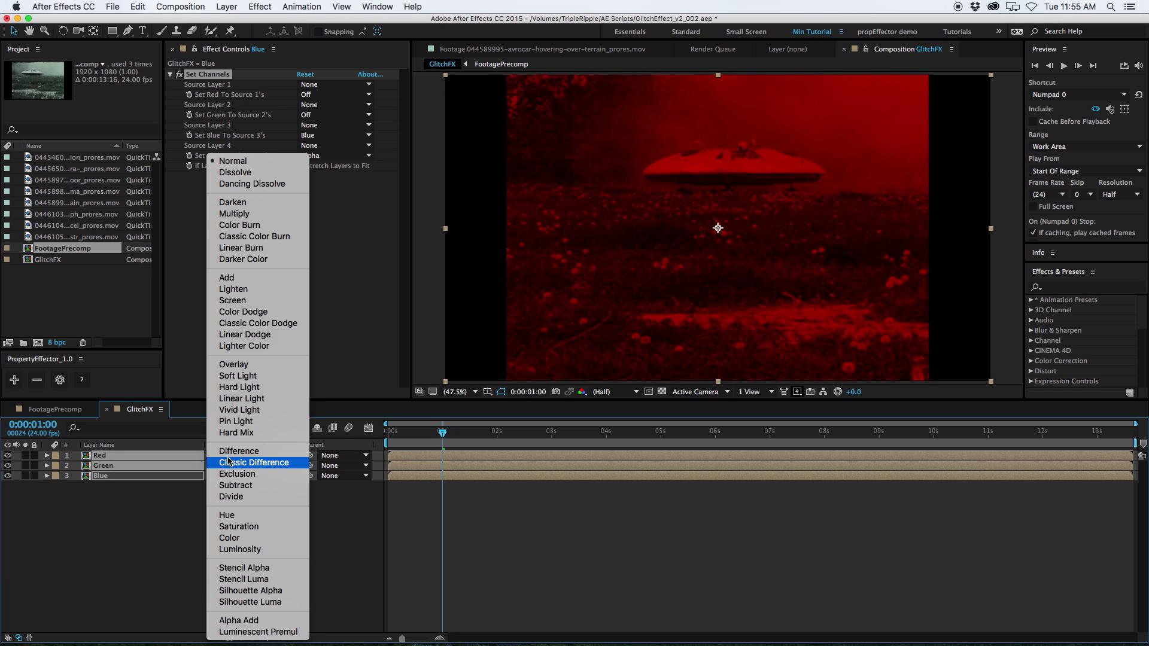
left_click(246, 307)
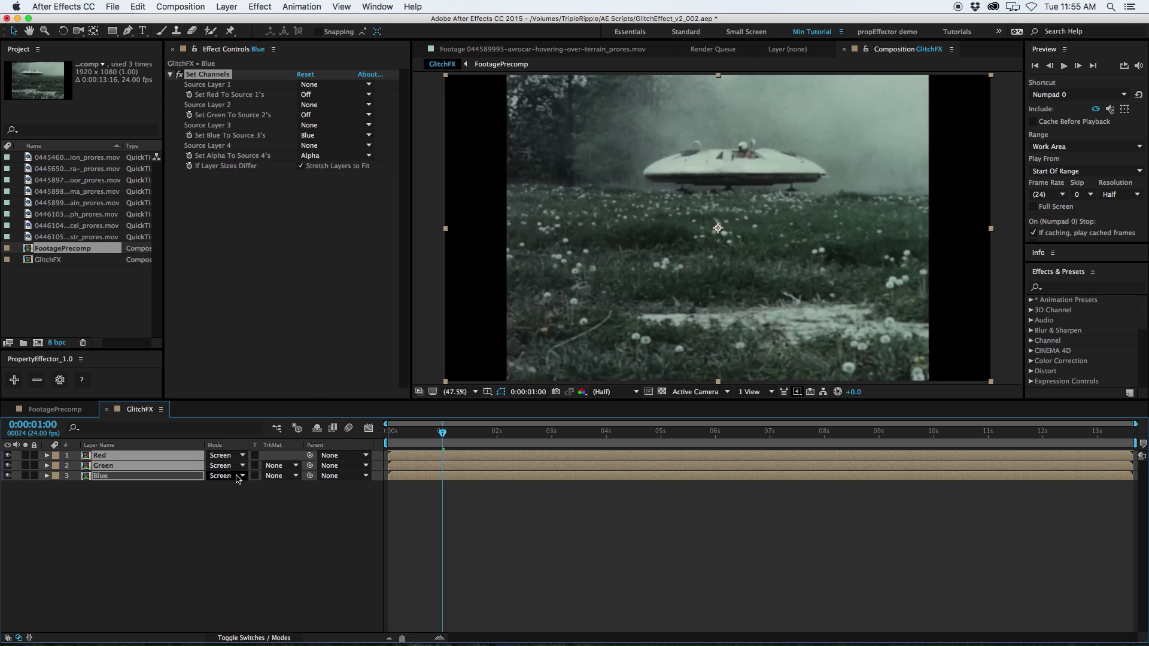
left_click(165, 528)
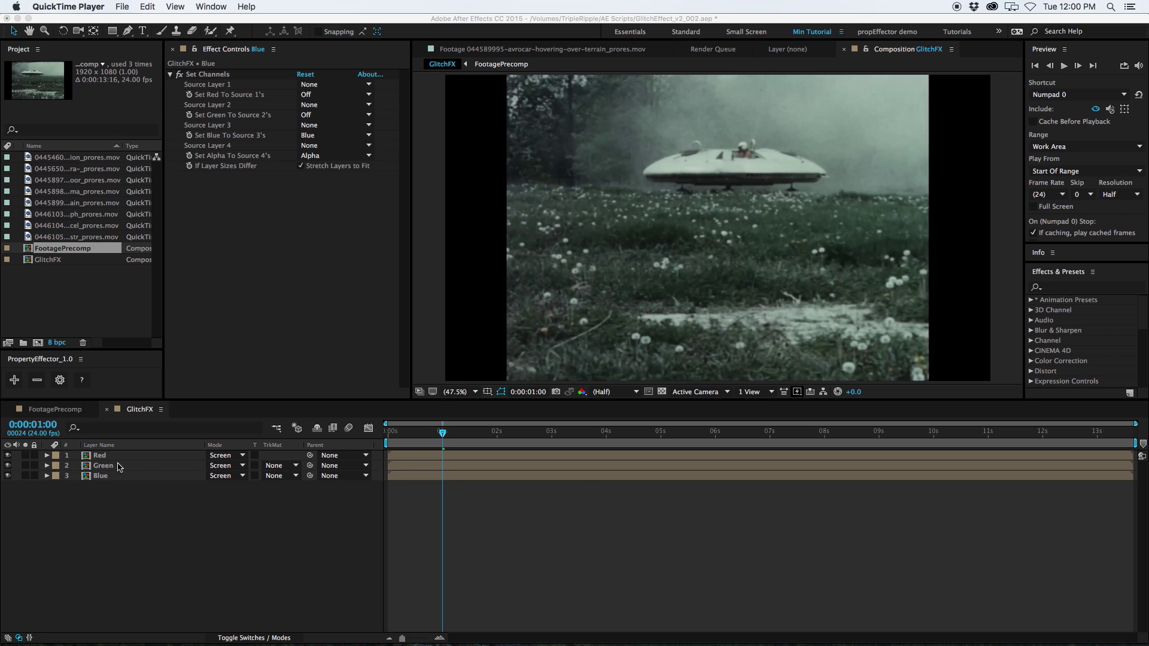
Inspect each colour layer's Set Channels settings, then reselect all three layers.
left_click(561, 461)
left_click(559, 460)
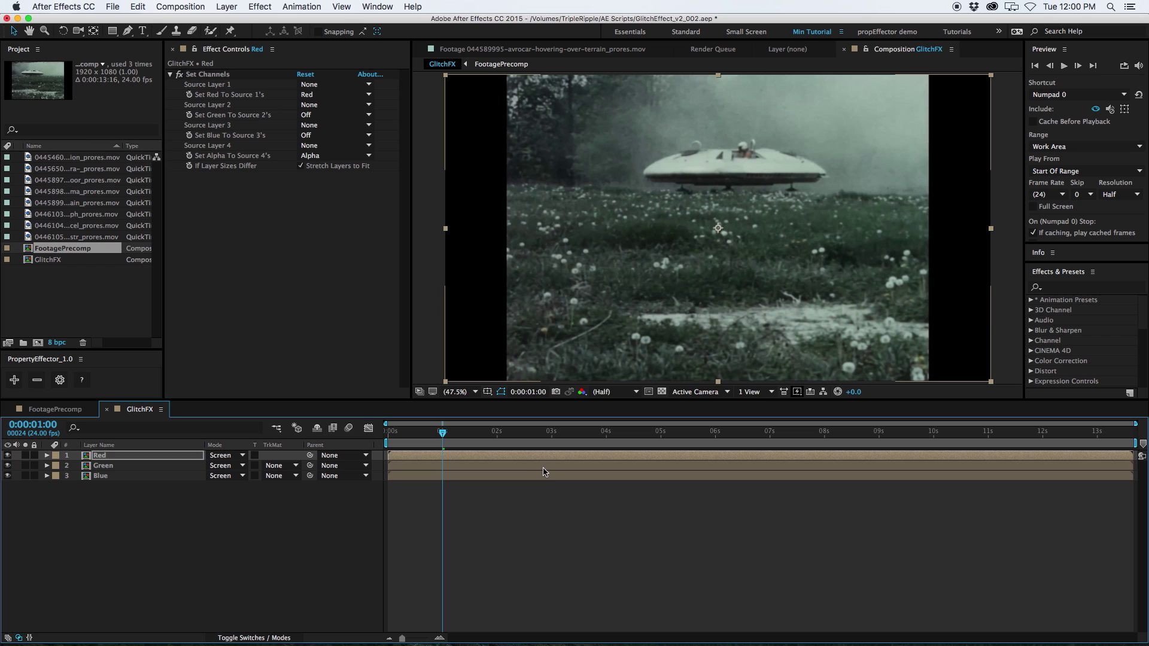
left_click(544, 468)
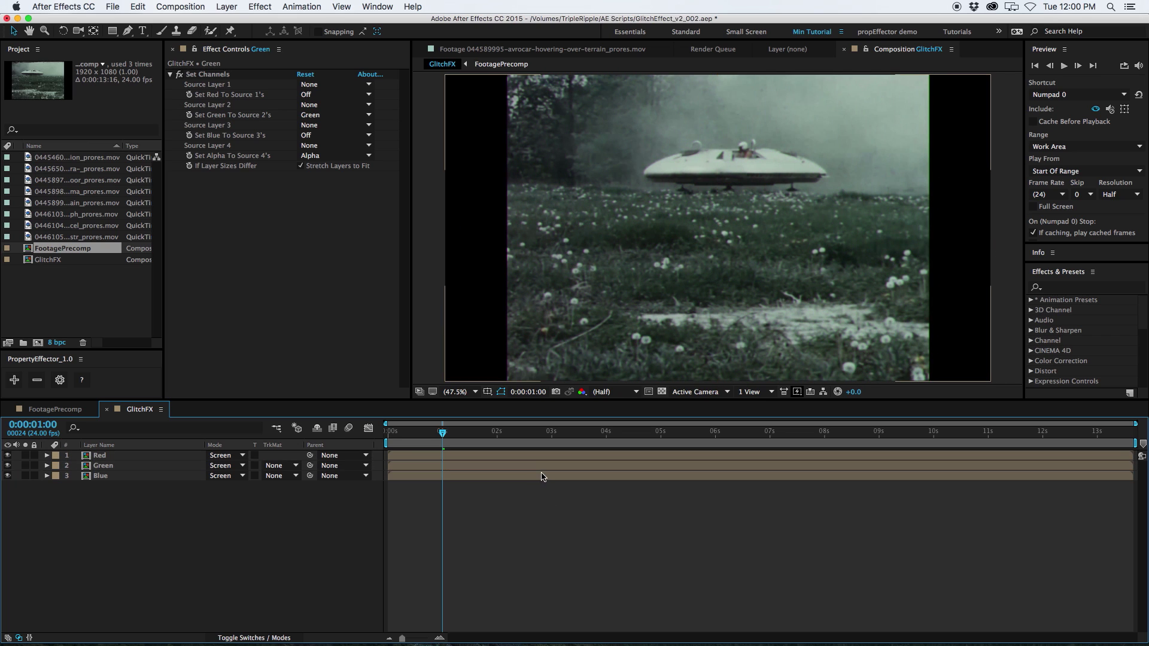
left_click(543, 477)
left_click(533, 505)
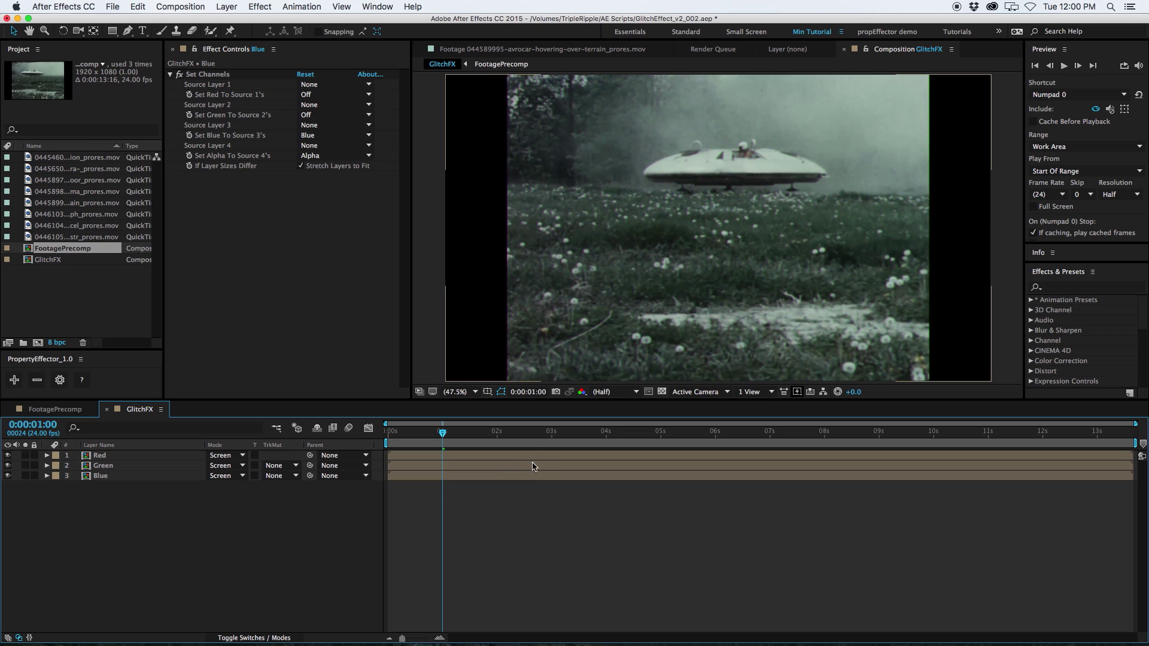
left_click(533, 466)
left_click(537, 459)
left_click(539, 483)
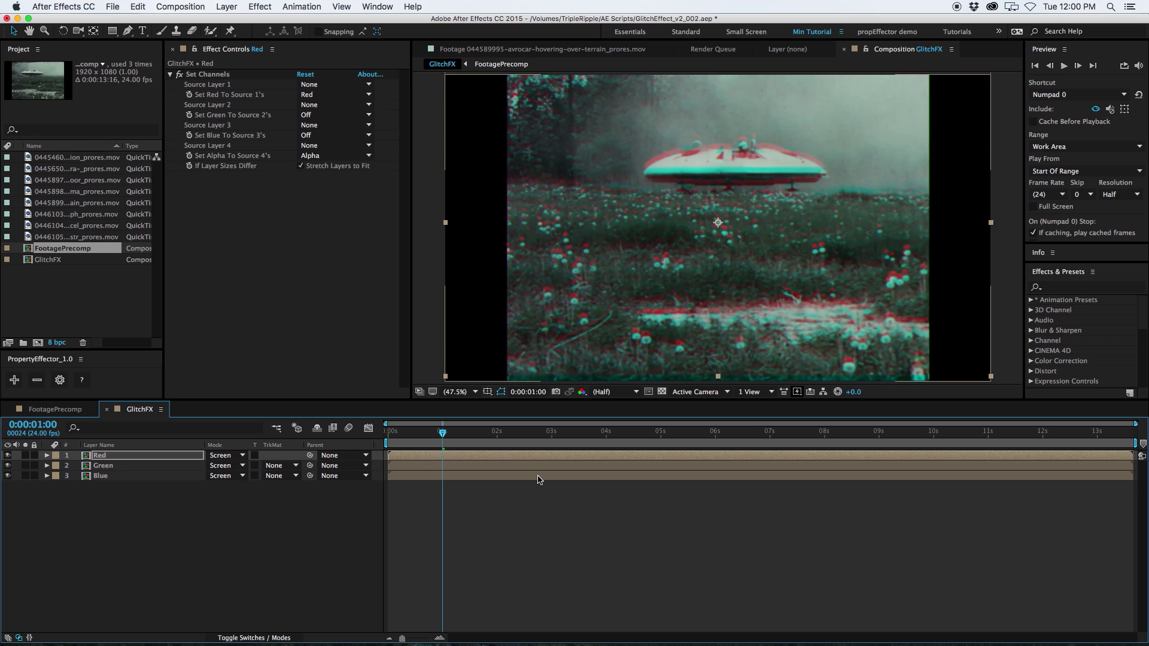
left_click(538, 477)
left_click(544, 504)
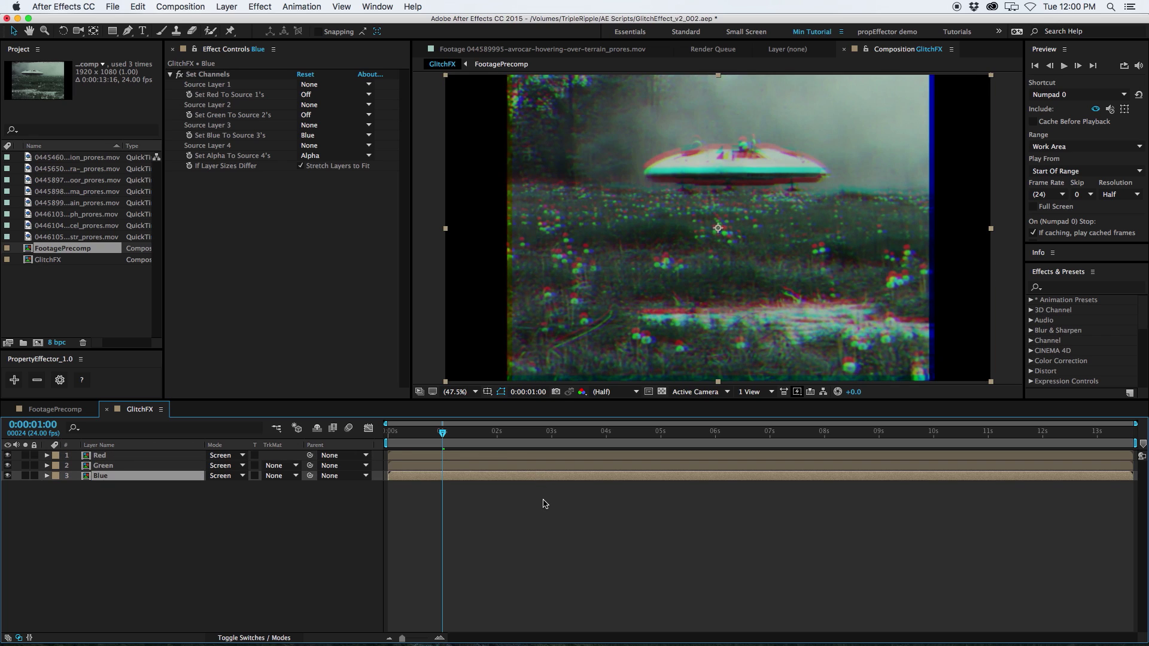
key("super+Down")
left_click(156, 477, "shift")
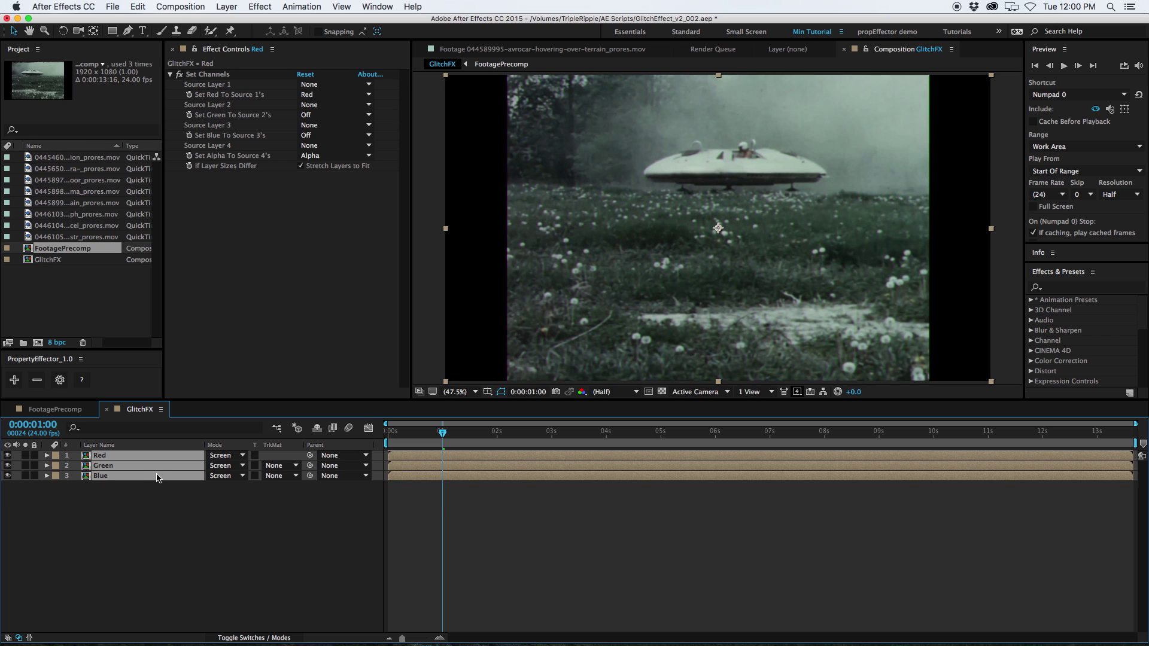
Select the three layers' Position properties and add a Property Effector driving them.
key("p")
left_click_drag(147, 547, 69, 452)
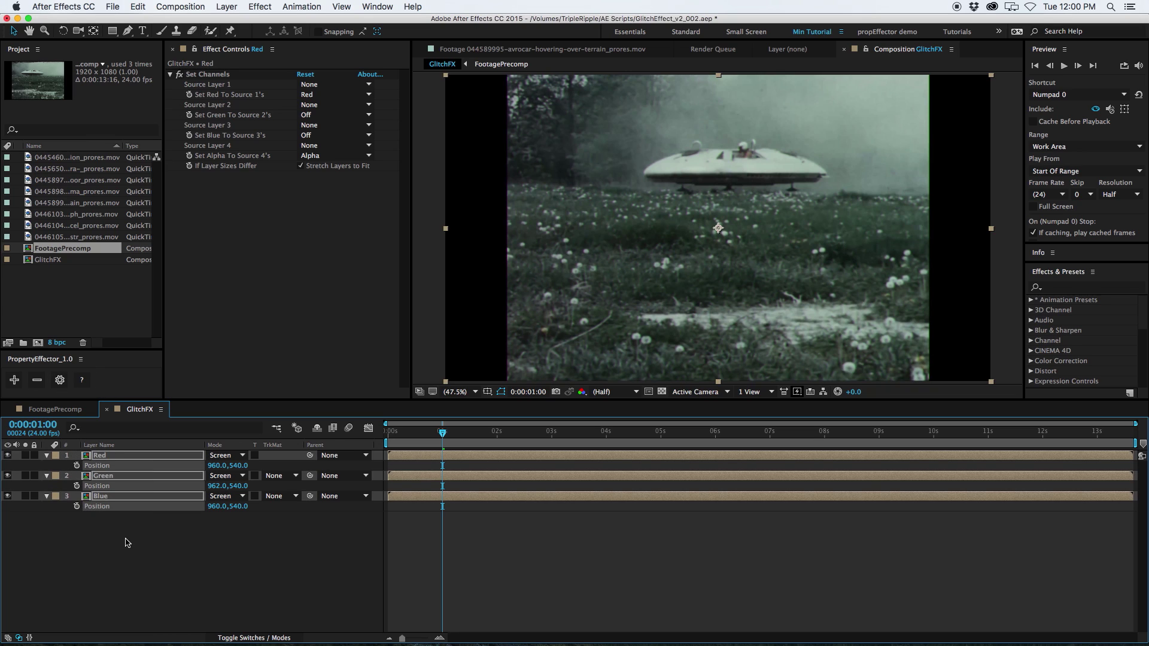
left_click(51, 465)
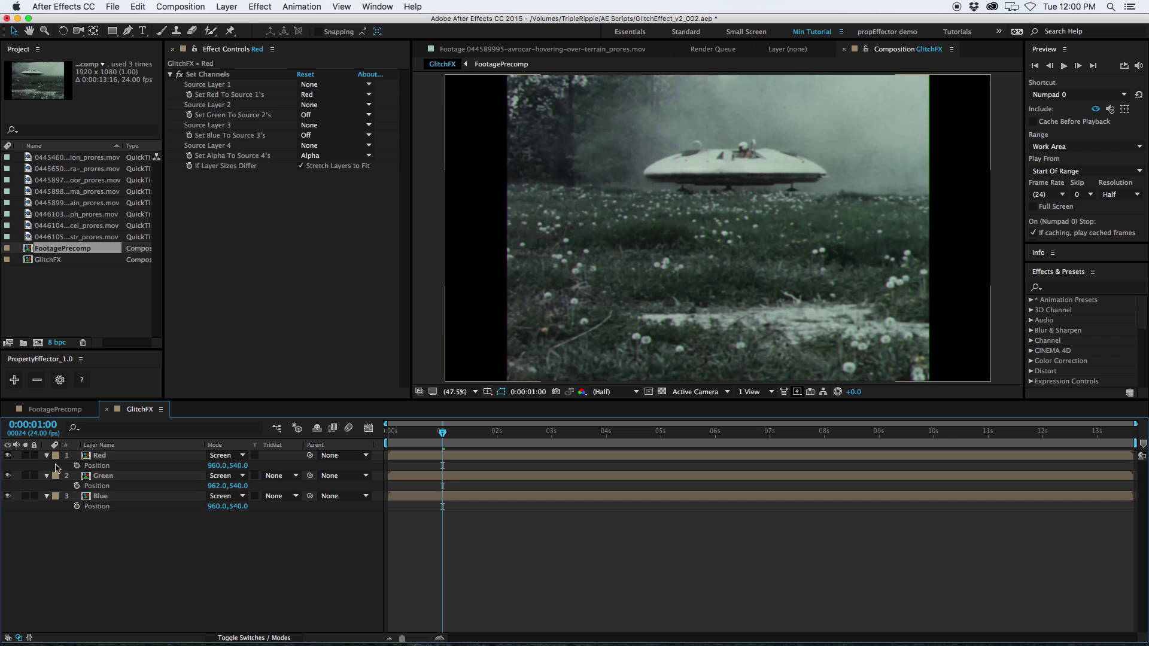
left_click(99, 485, "shift")
left_click(190, 513, "shift")
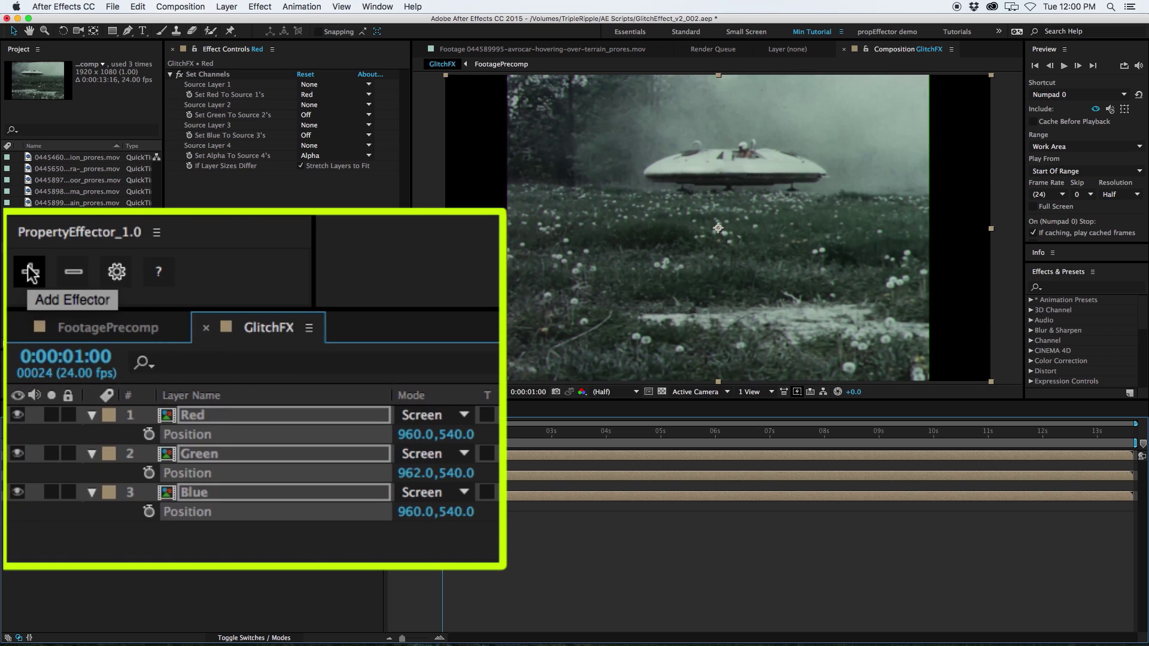
left_click(14, 380)
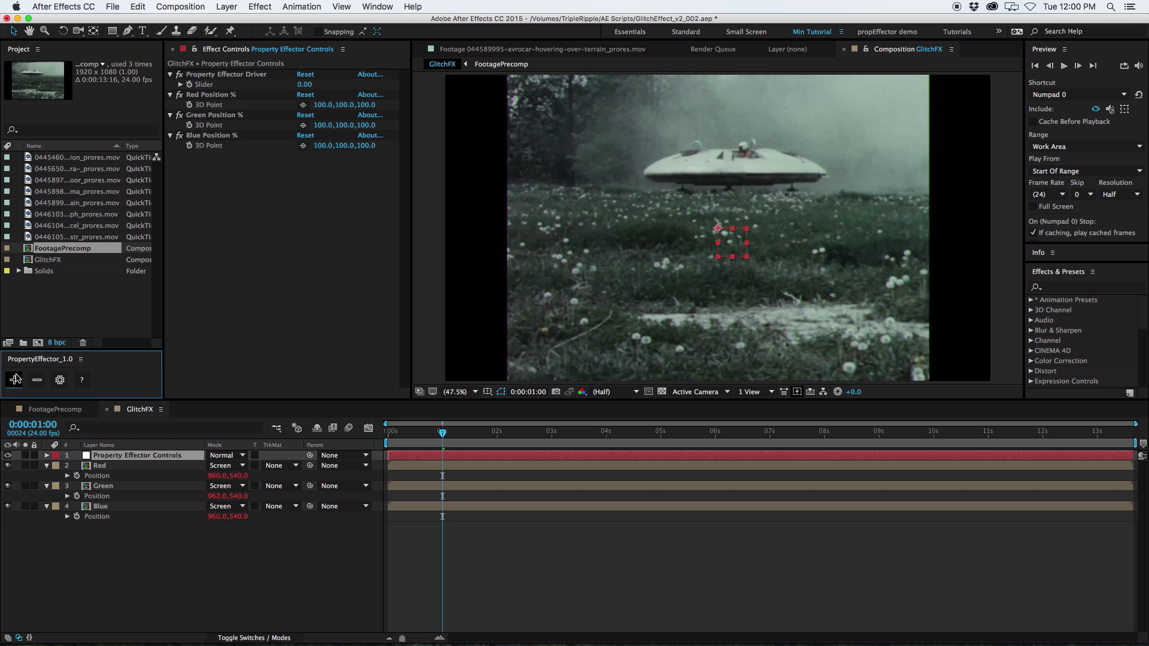
mouse_move(304, 84)
left_mouse_down()
mouse_move(317, 79)
mouse_move(269, 90)
mouse_move(313, 93)
left_mouse_up()
mouse_move(363, 167)
left_mouse_down()
mouse_move(290, 170)
mouse_move(469, 169)
mouse_move(286, 176)
mouse_move(474, 174)
mouse_move(370, 180)
left_mouse_up()
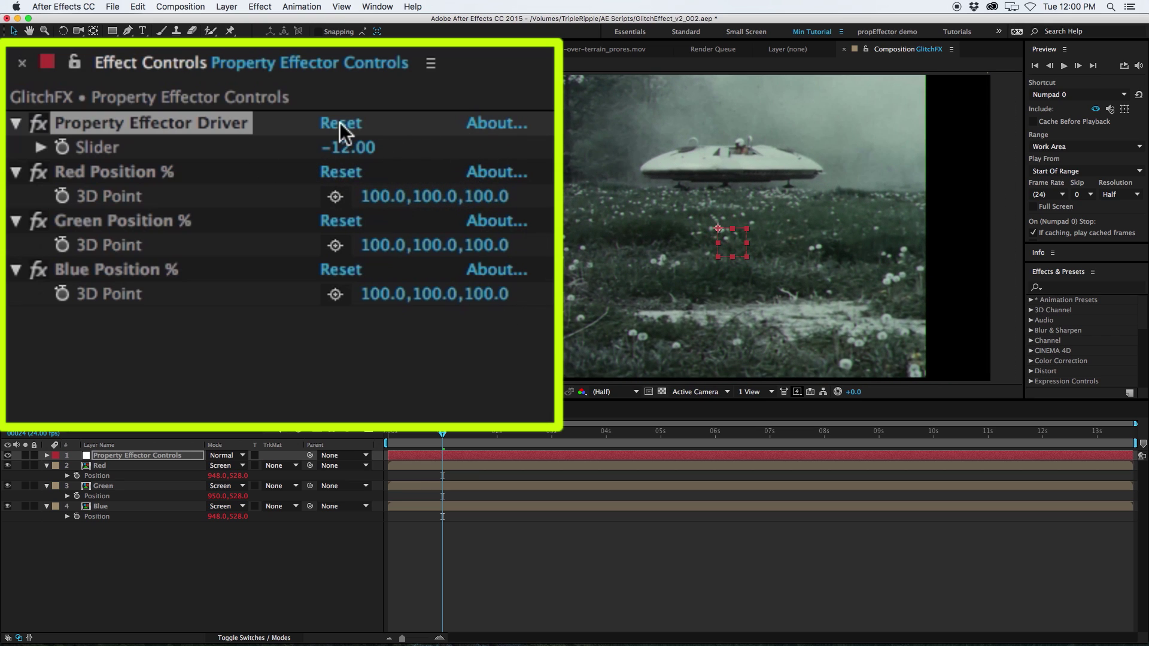
left_click(340, 122)
Enter Position % 10,0,0 for Red, 0,0,0 for Green and -10,0,0 for Blue.
left_click(383, 197)
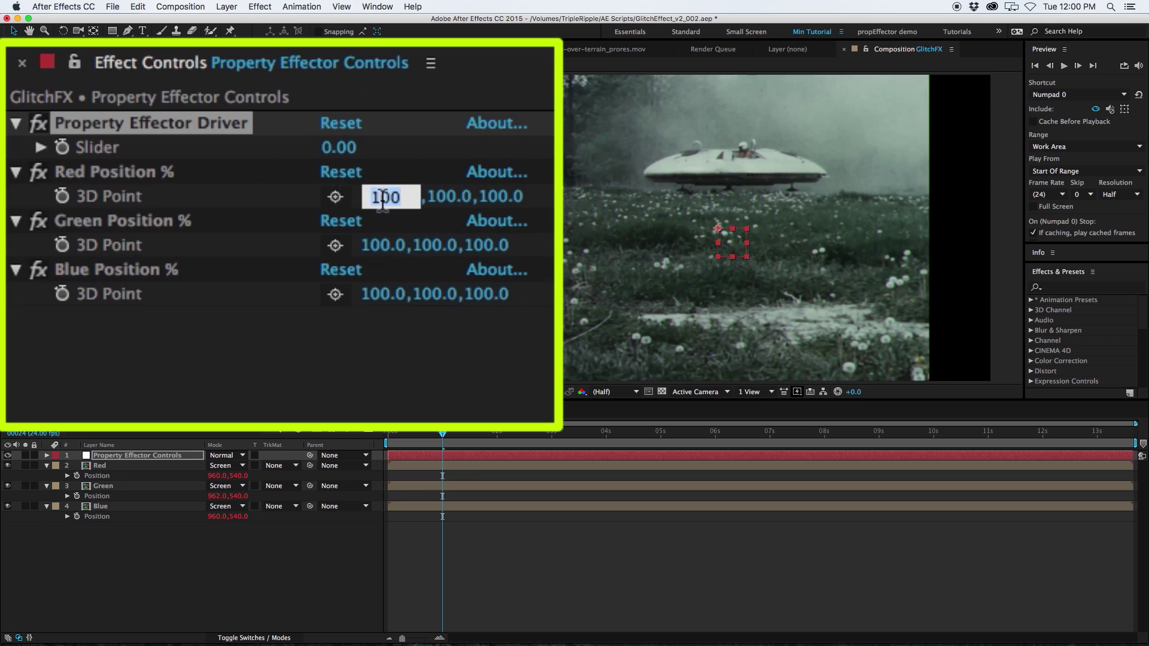
type("10")
key("Tab")
type("0")
key("Tab")
type("0")
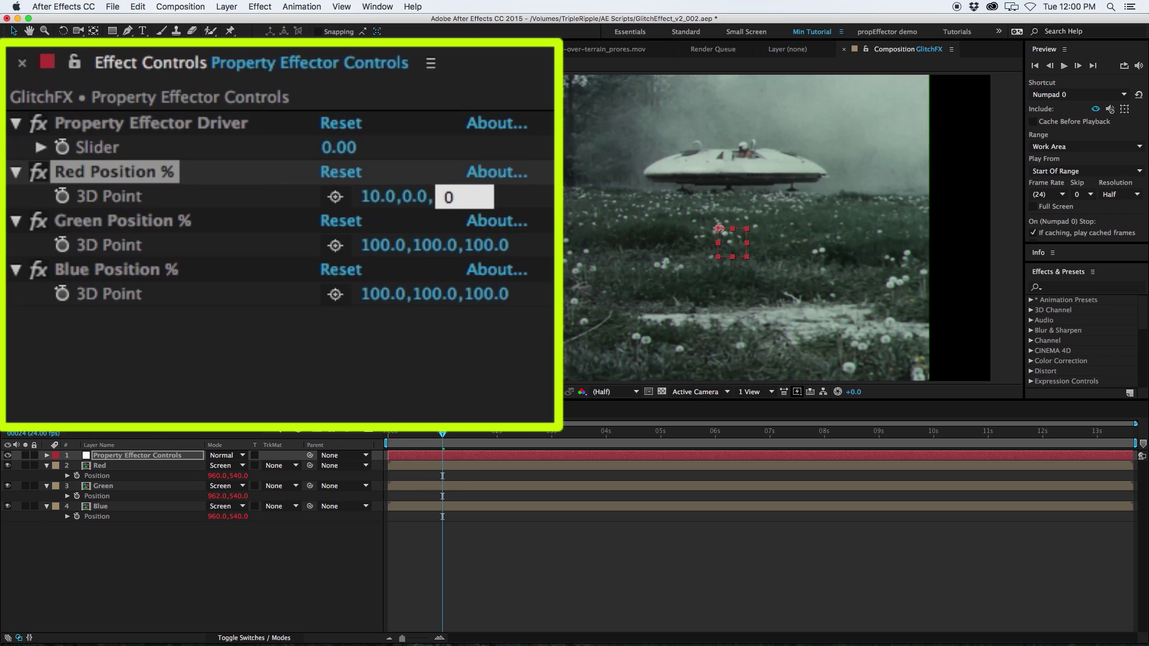
key("Tab")
type("0")
key("Tab")
type("0")
key("Tab")
type("0")
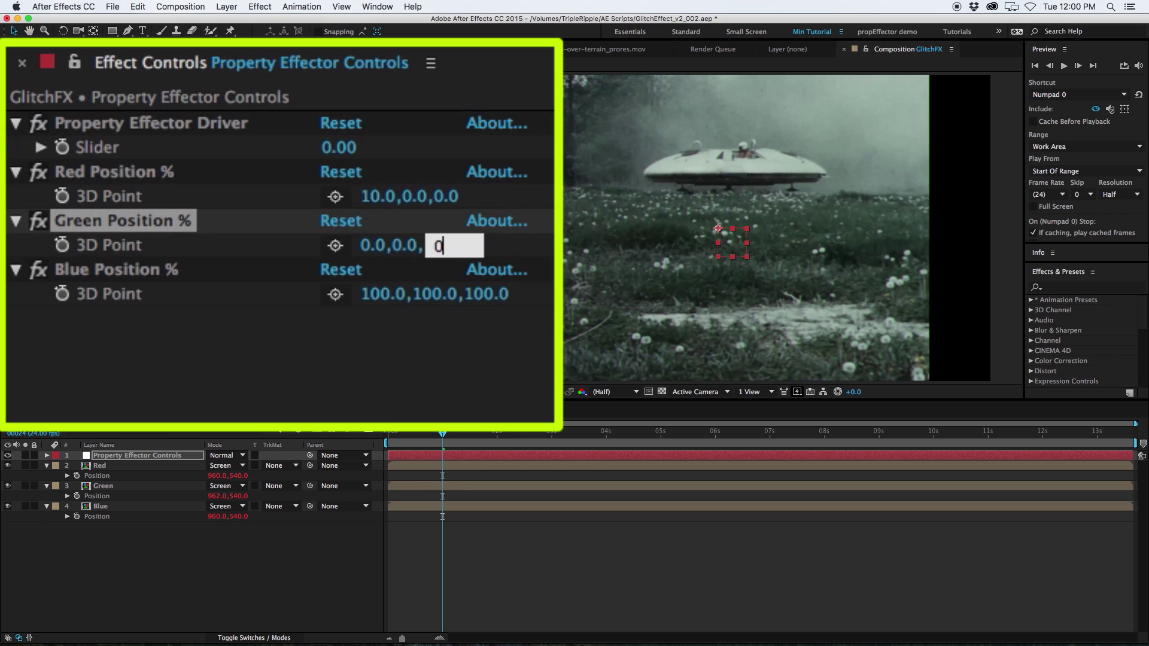
key("Tab")
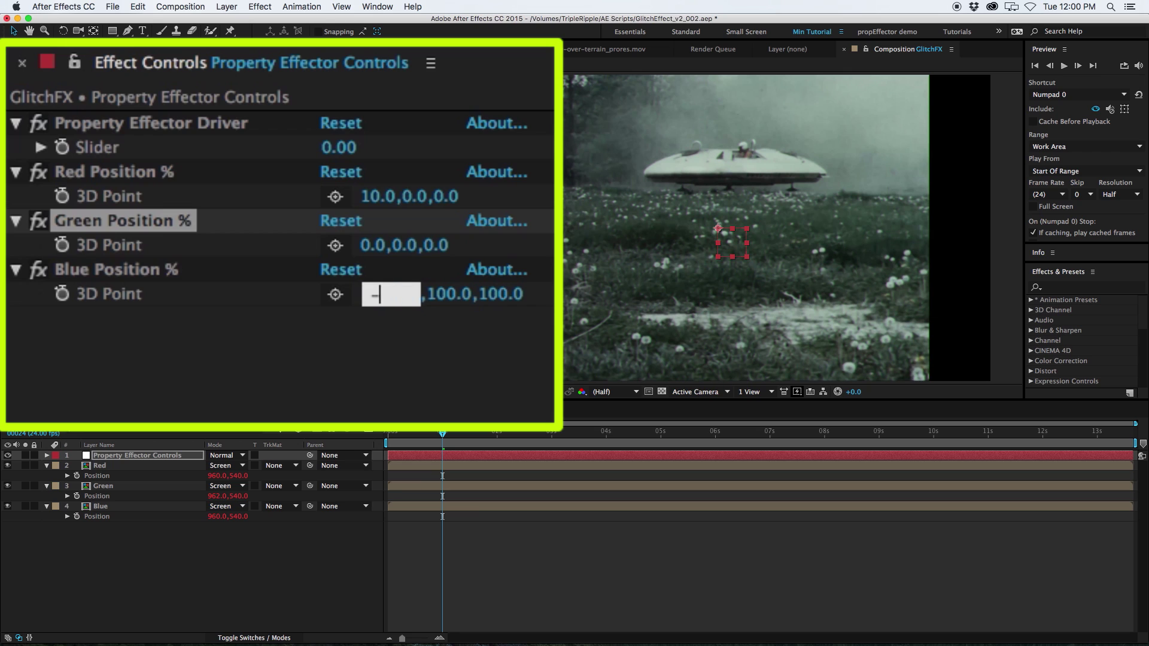
type("-10")
key("Tab")
type("0")
key("Tab")
type("0")
key("Return")
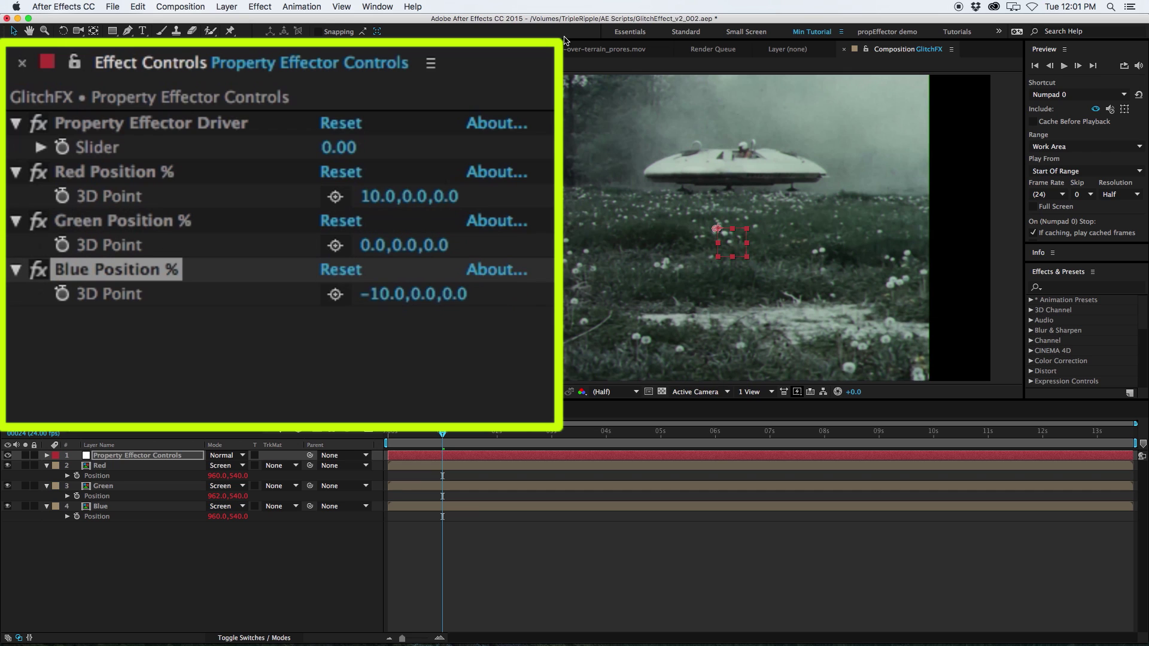
left_click_drag(331, 148, 458, 129)
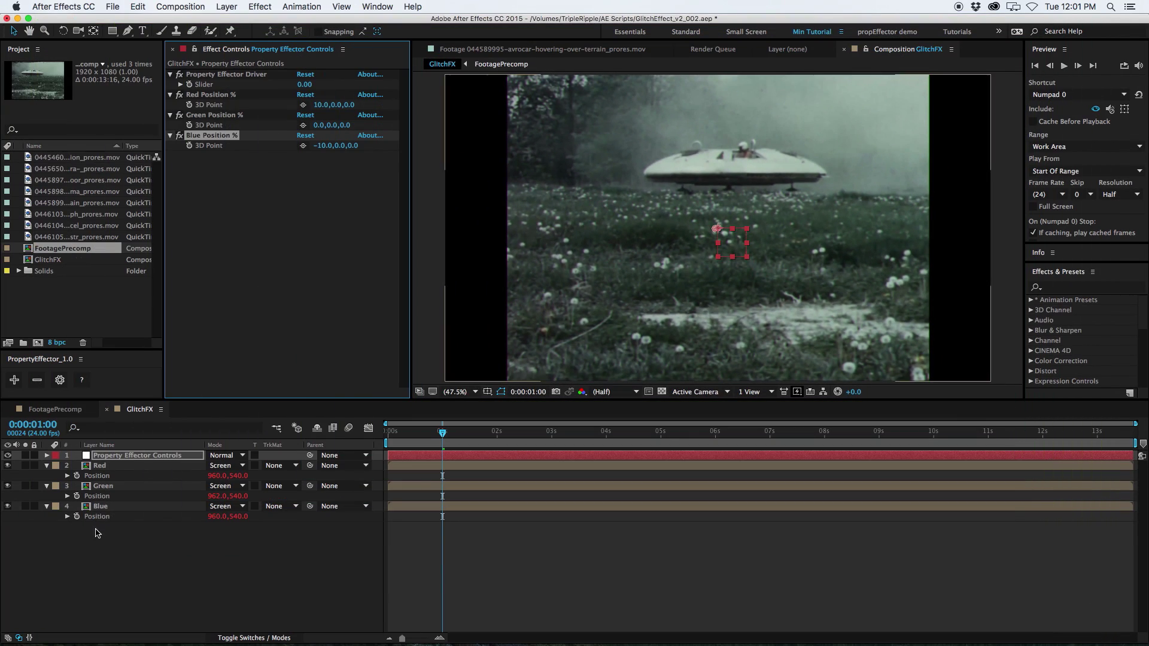
Reveal Scale on the three colour layers and add a Property Effector driving it.
left_click(100, 506)
left_click_drag(127, 577, 102, 474)
key("s")
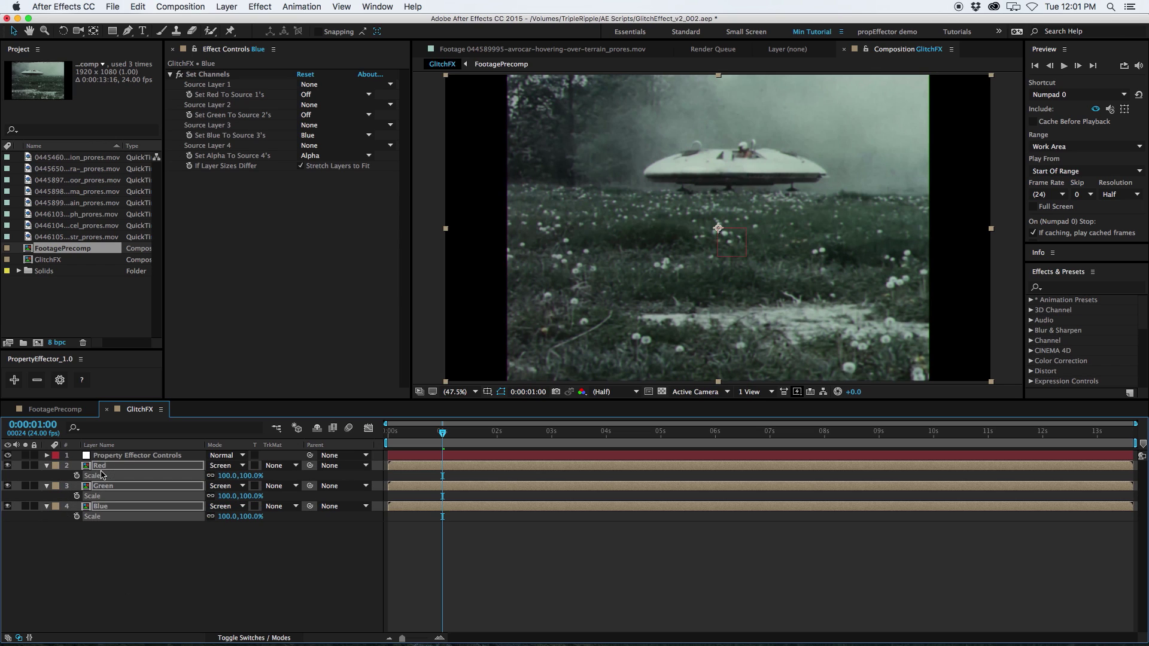
left_click(15, 380)
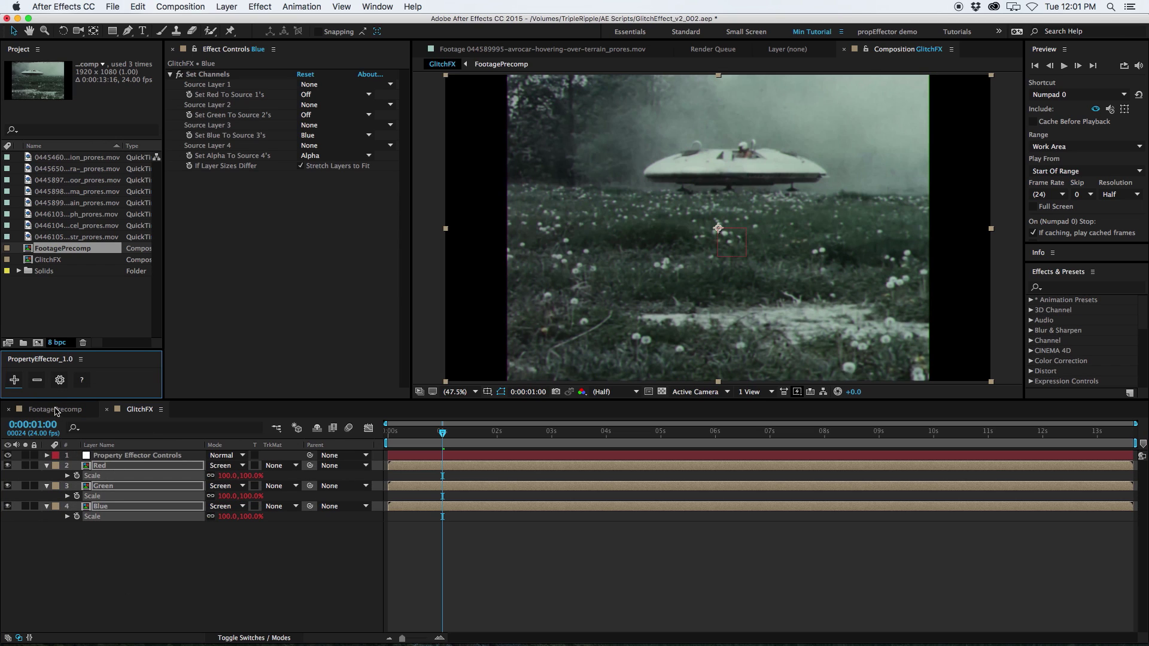
left_click(107, 458)
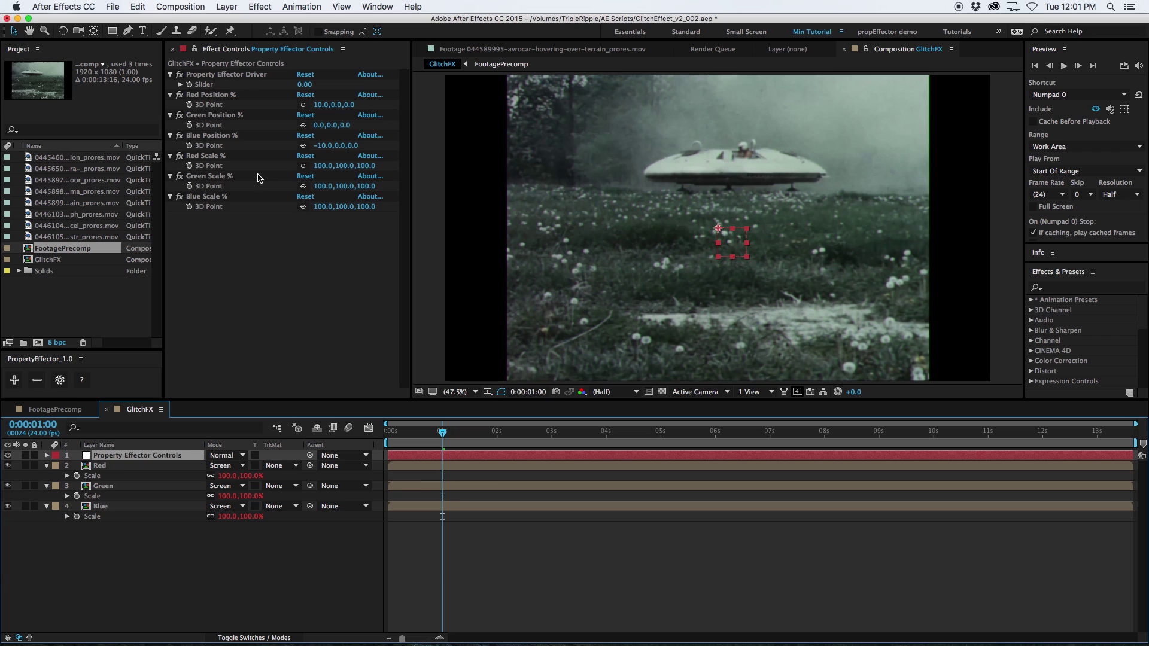
Zero all the effector's Scale % values and preview with the driver slider.
left_click(322, 164)
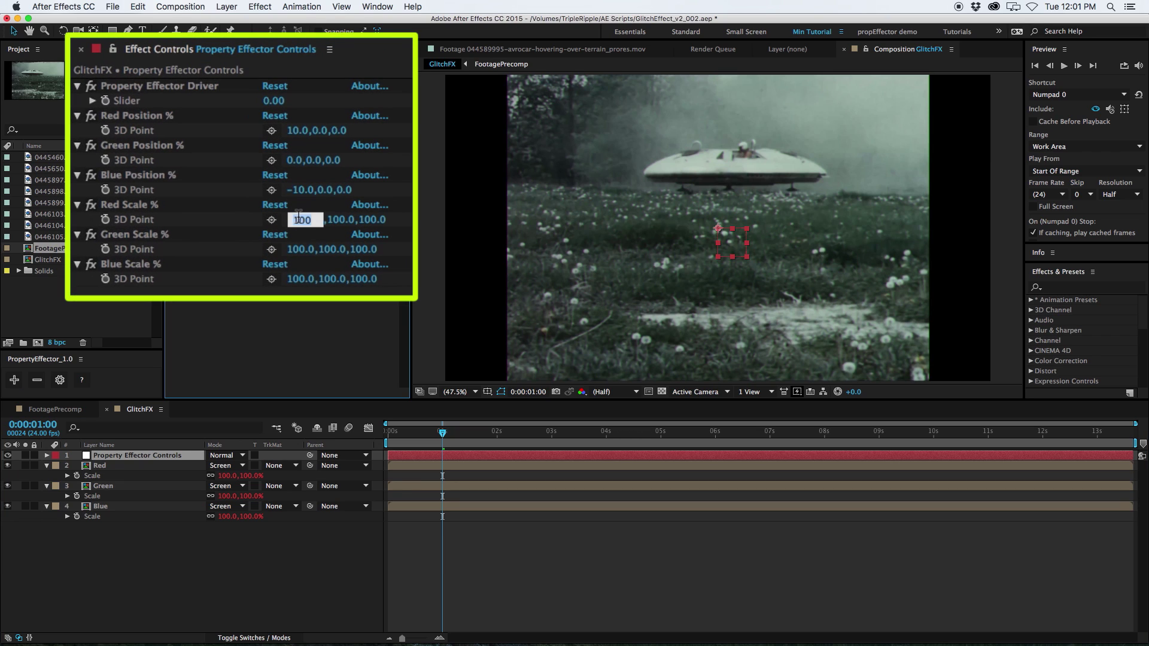
type("0\t0\t0\t0\t0\t0\t\t0")
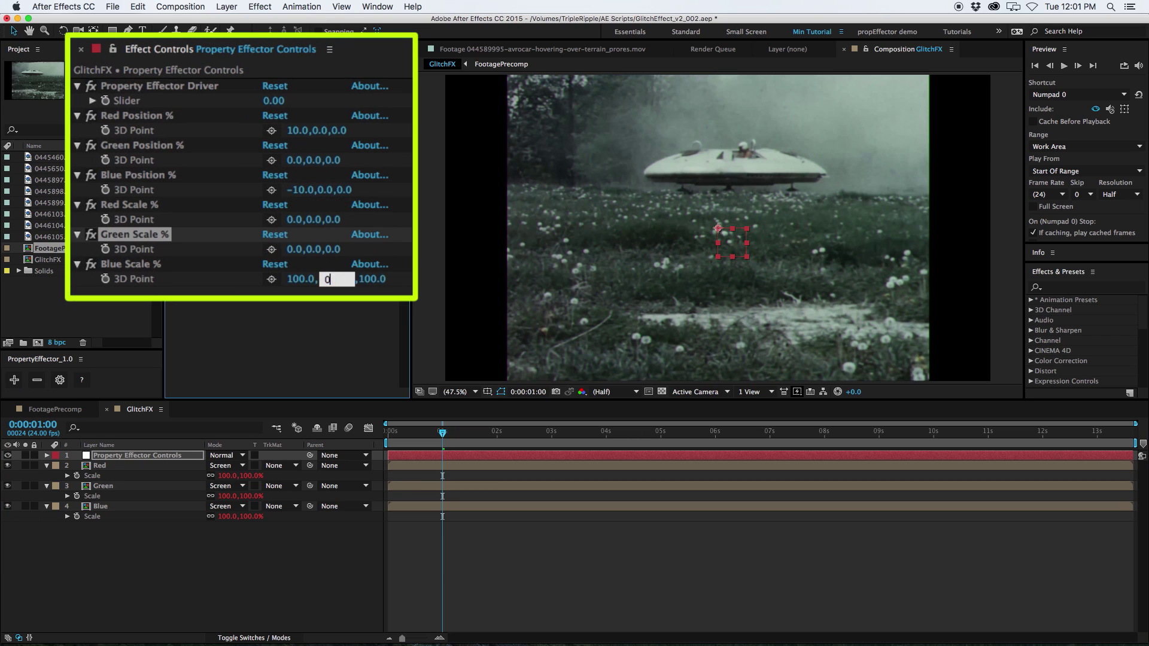
key("Tab")
type("0")
key("Return")
left_click_drag(269, 105, 278, 105)
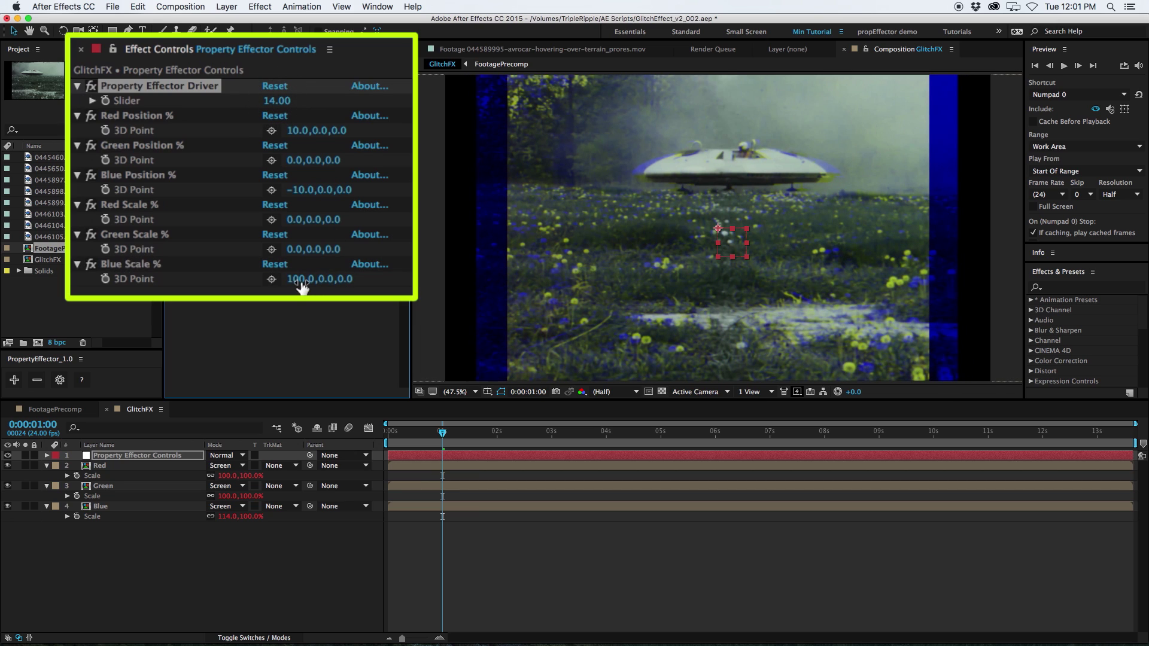
left_click_drag(301, 285, 486, 221)
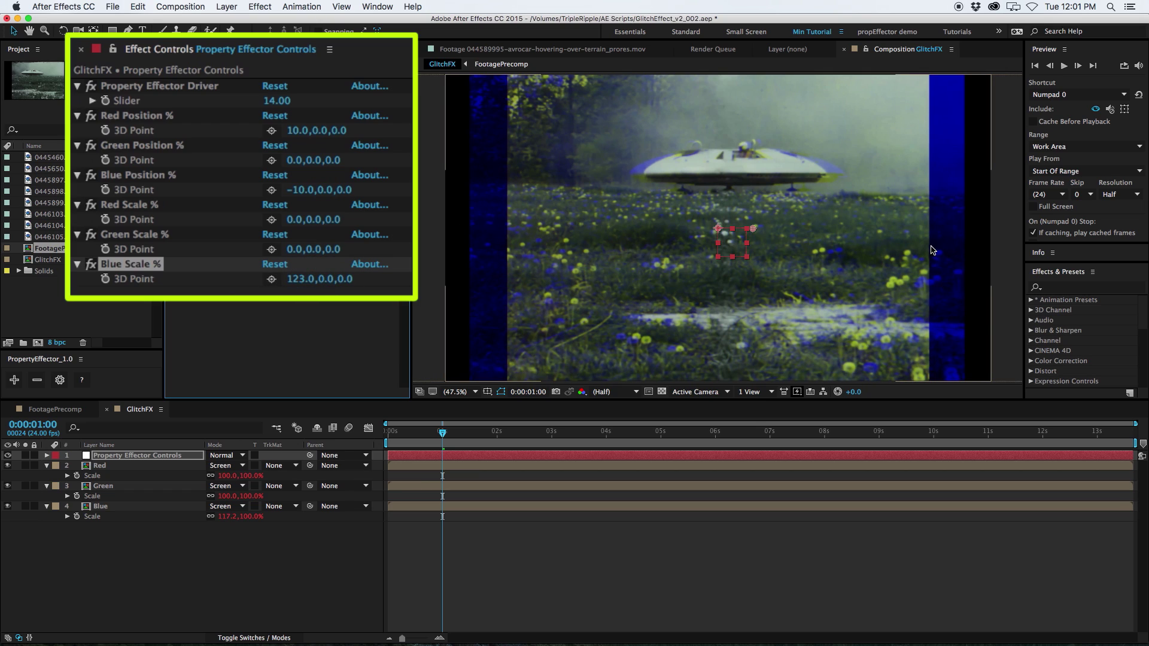
Set Scale % to Red 5,0,0, Green 0,10,0, Blue -5,0,0, and raise the driver.
left_click(294, 280)
type("0")
key("Return")
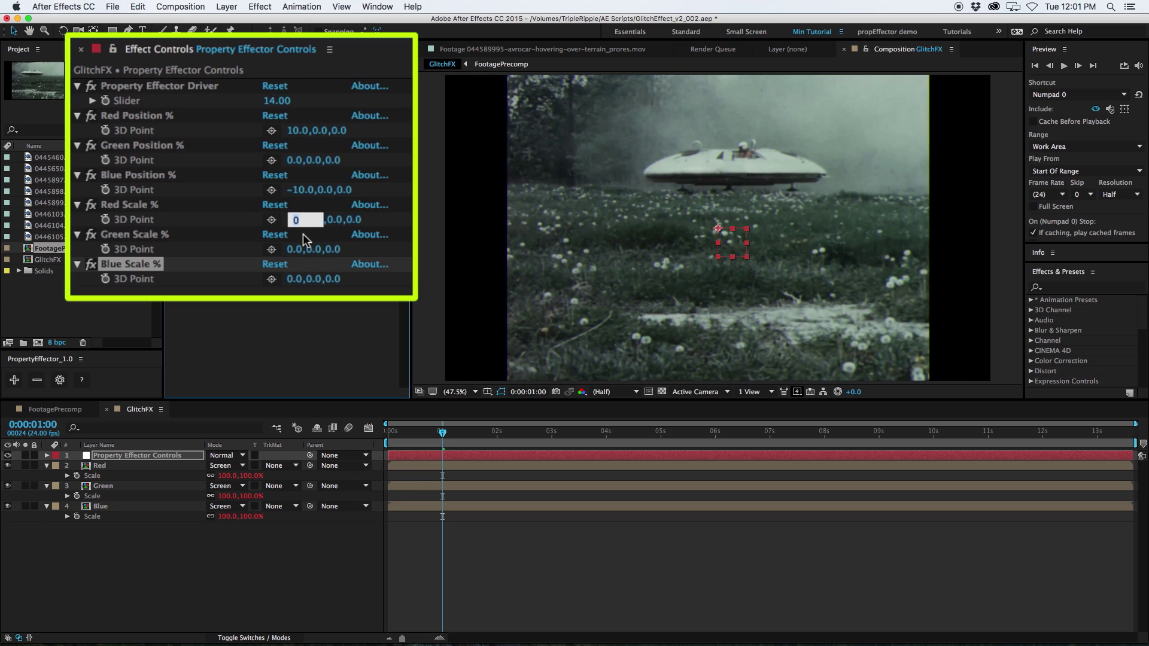
type("5")
key("Return")
left_click(314, 249)
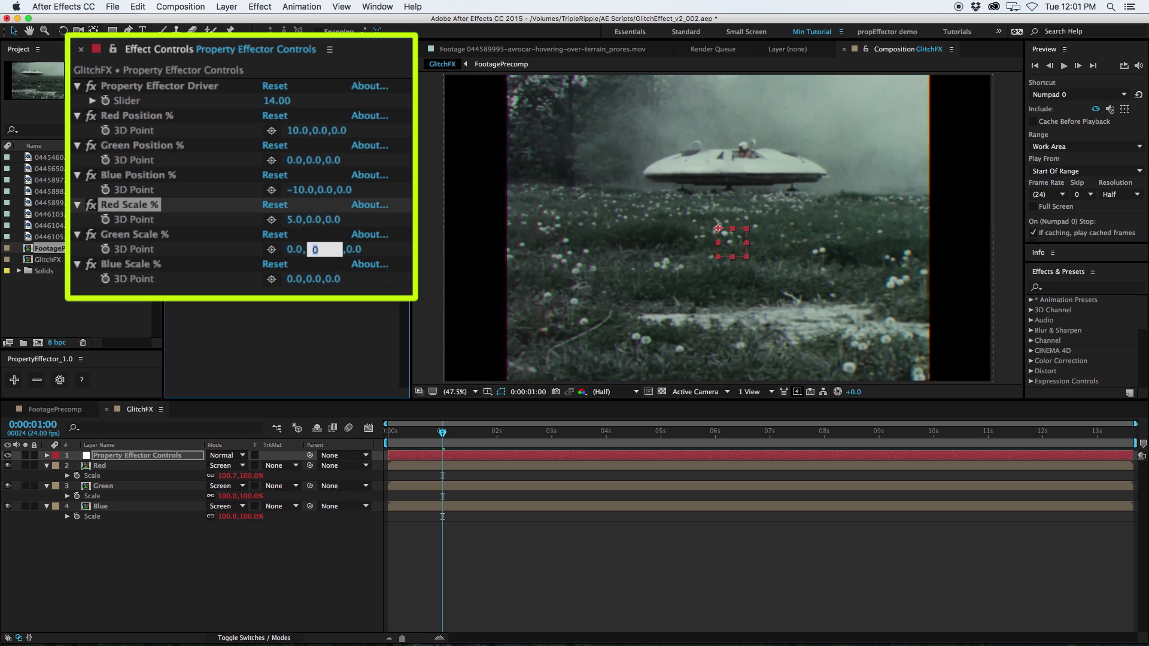
type("10")
key("Return")
left_click(296, 280)
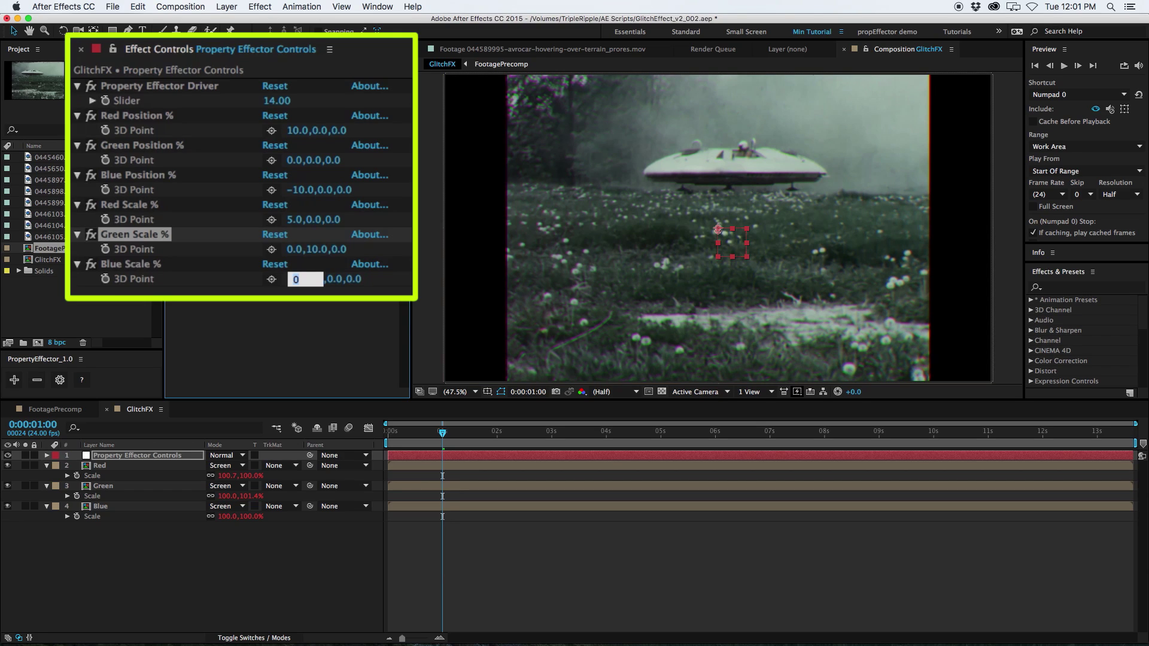
type("-5")
key("Return")
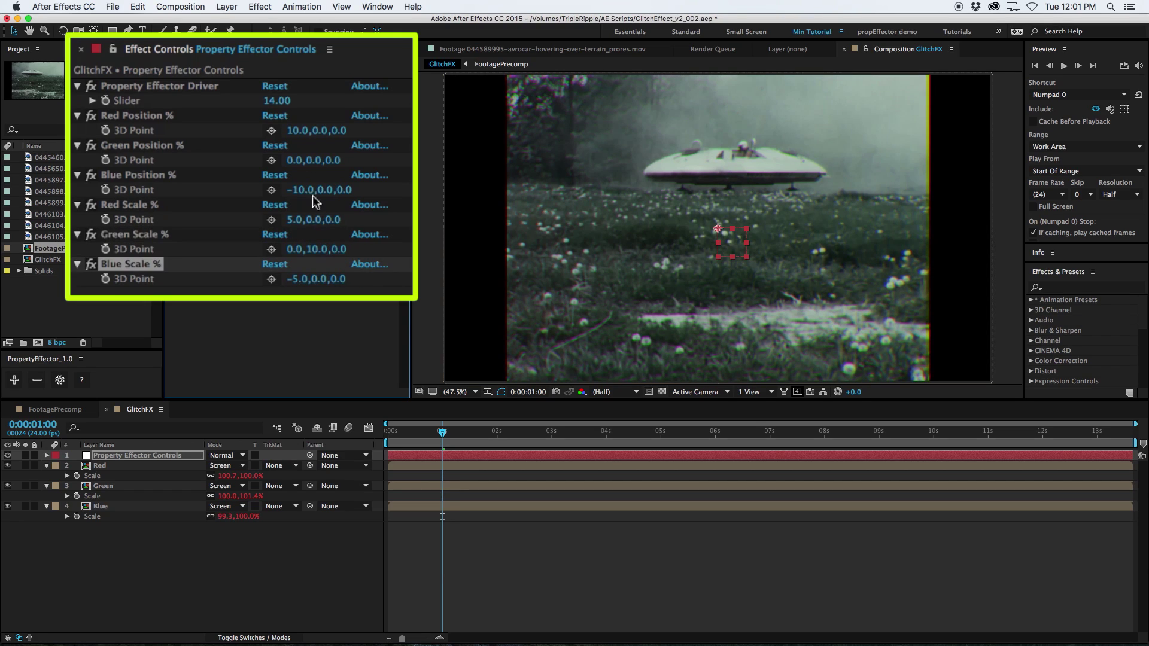
left_click_drag(274, 97, 333, 95)
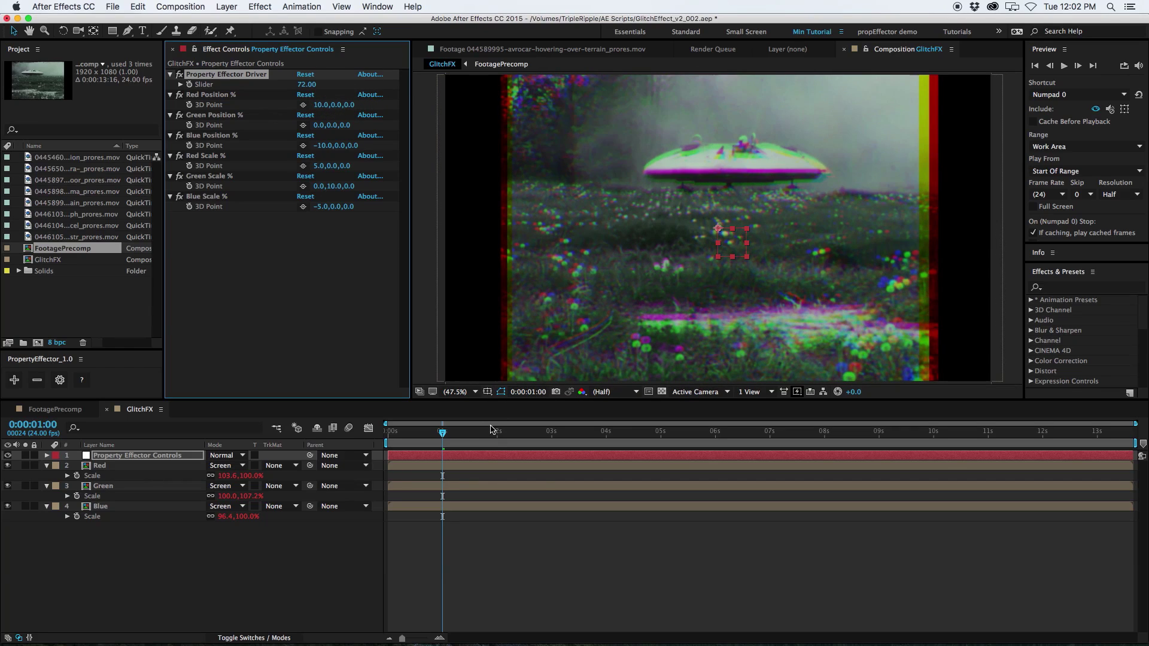
left_click_drag(554, 432, 840, 425)
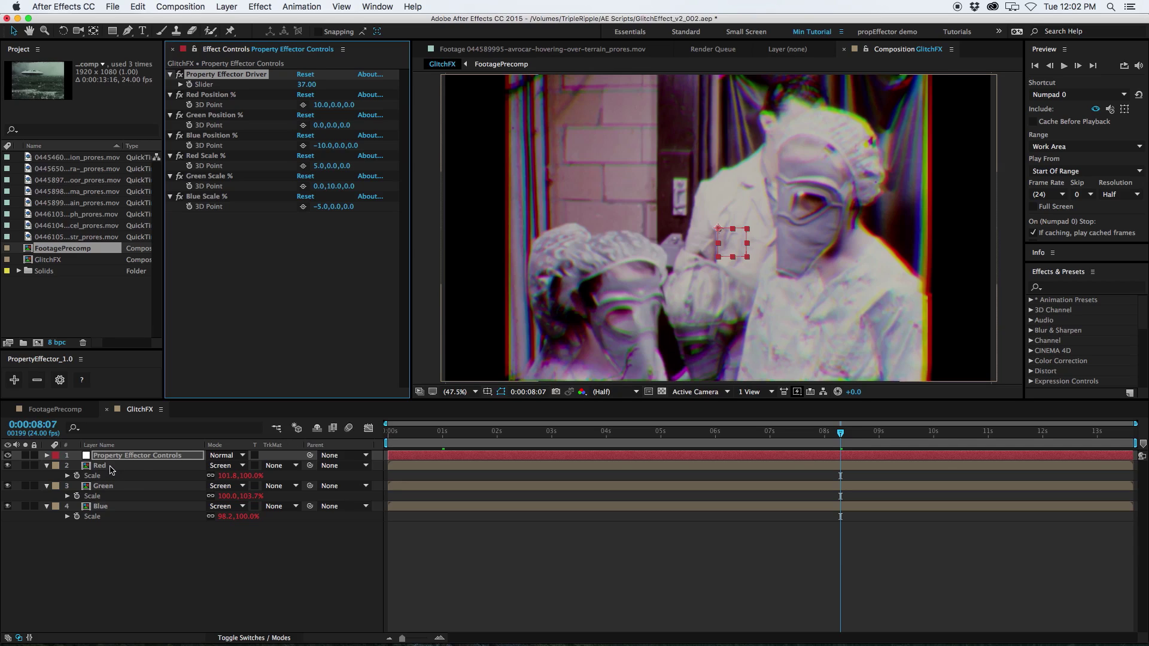
Inside FootagePrecomp, scale all three footage layers to 132%.
double_click(605, 300)
left_click(604, 299)
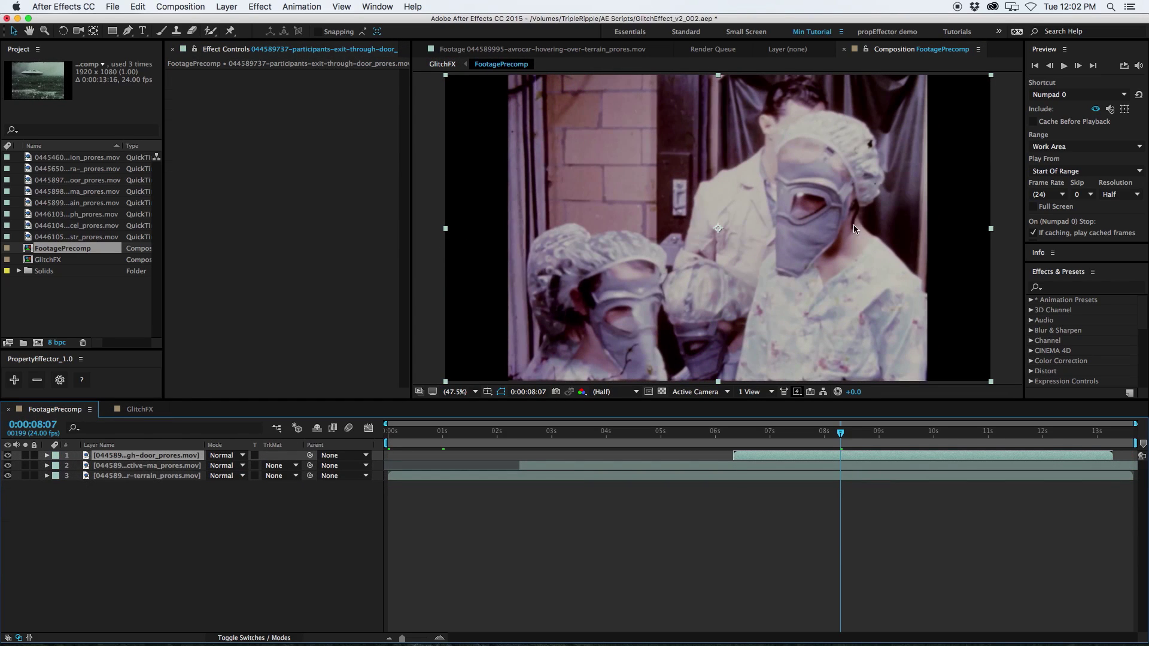
key("super+a")
key("s")
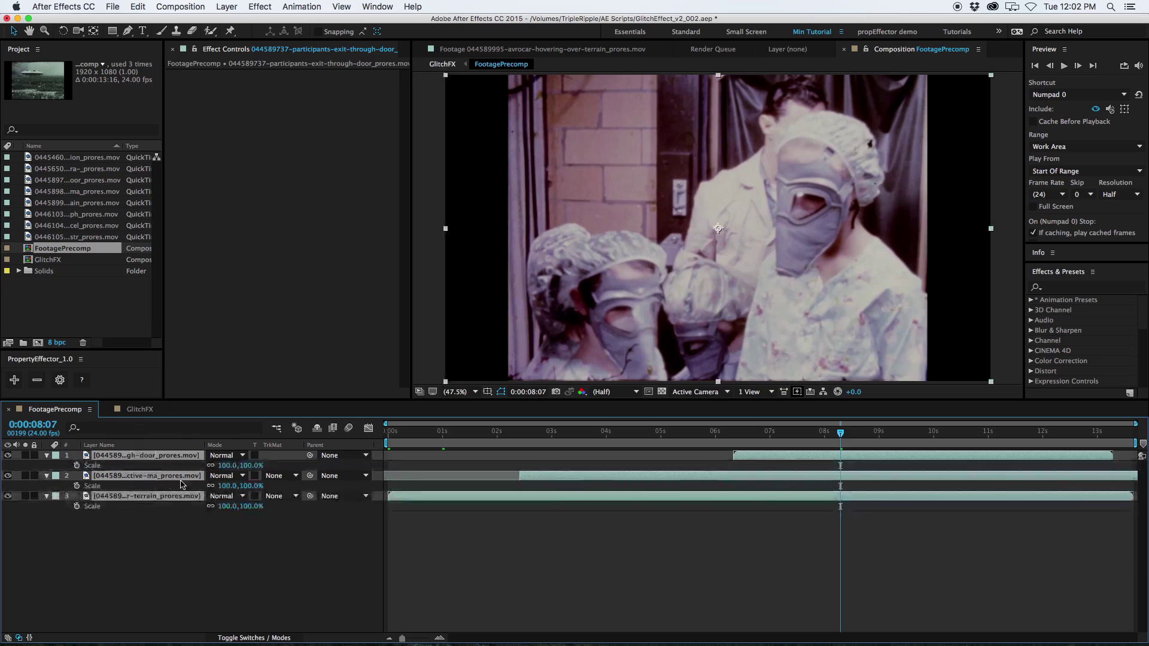
left_click_drag(227, 471, 243, 462)
left_click_drag(806, 288, 804, 246)
left_click(796, 583)
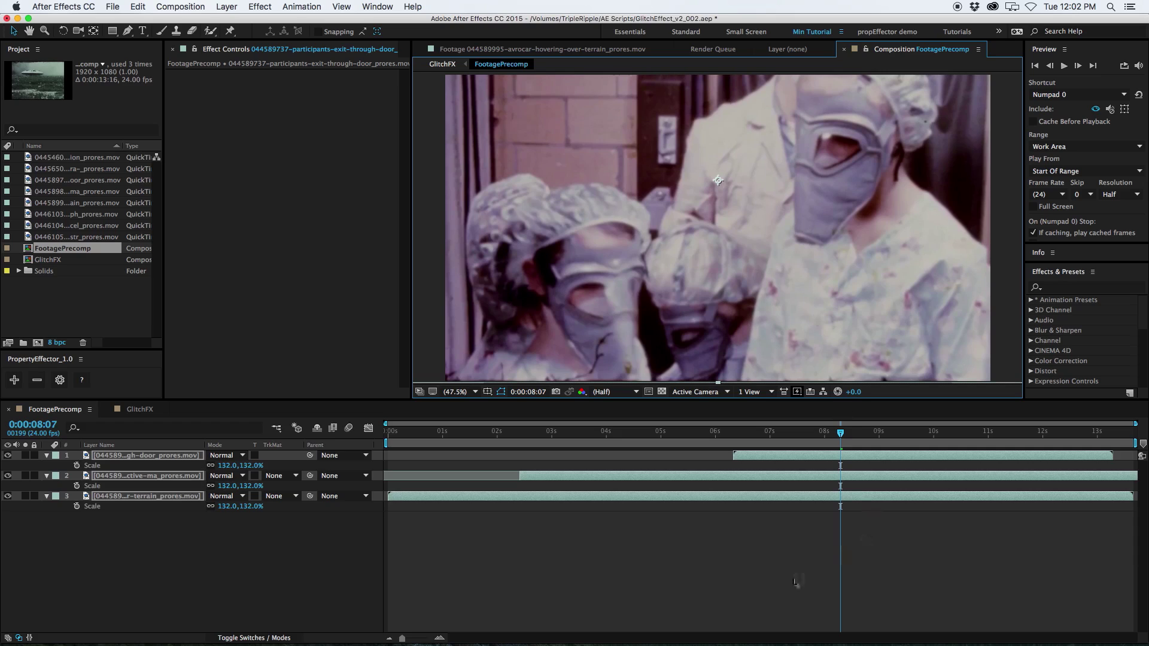
Move the second clip and the avrocar clip lower in frame, then return to GlitchFX.
left_click(685, 432)
left_click(720, 244)
left_click_drag(721, 244, 720, 269)
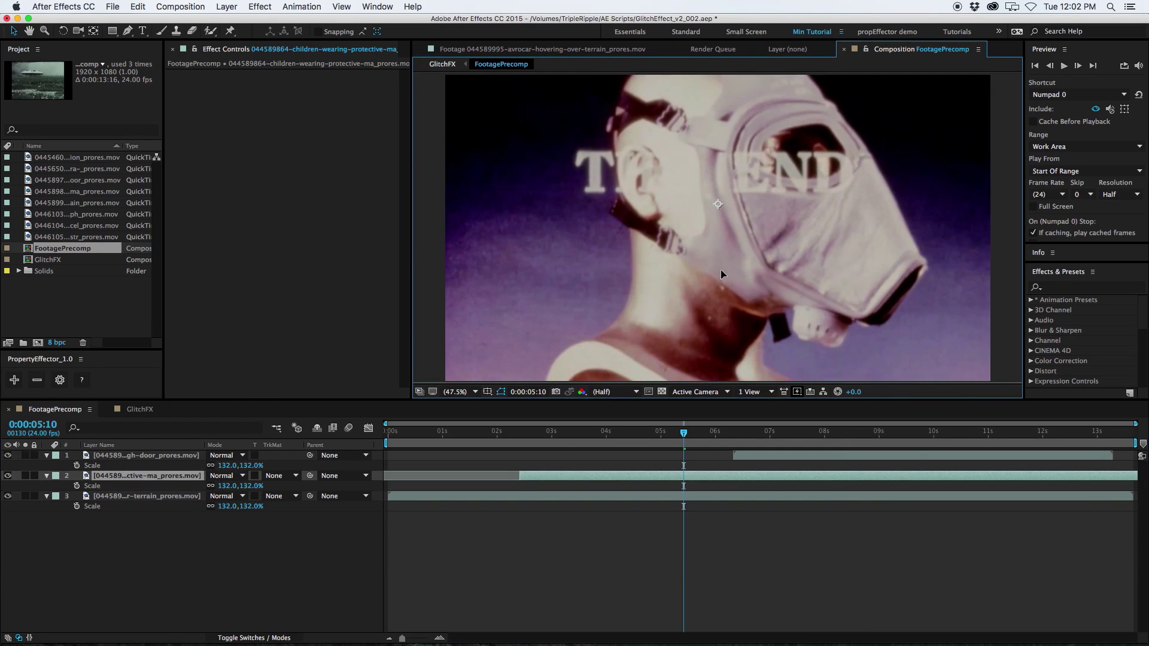
left_click(470, 429)
left_click(680, 282)
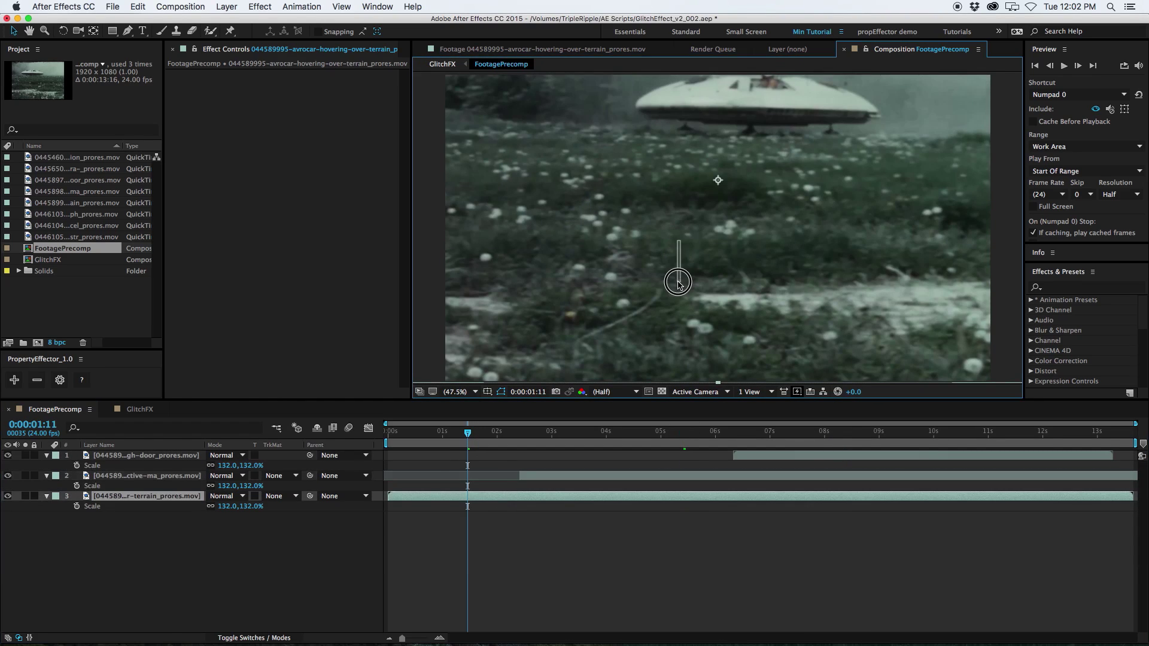
left_click_drag(784, 174, 783, 246)
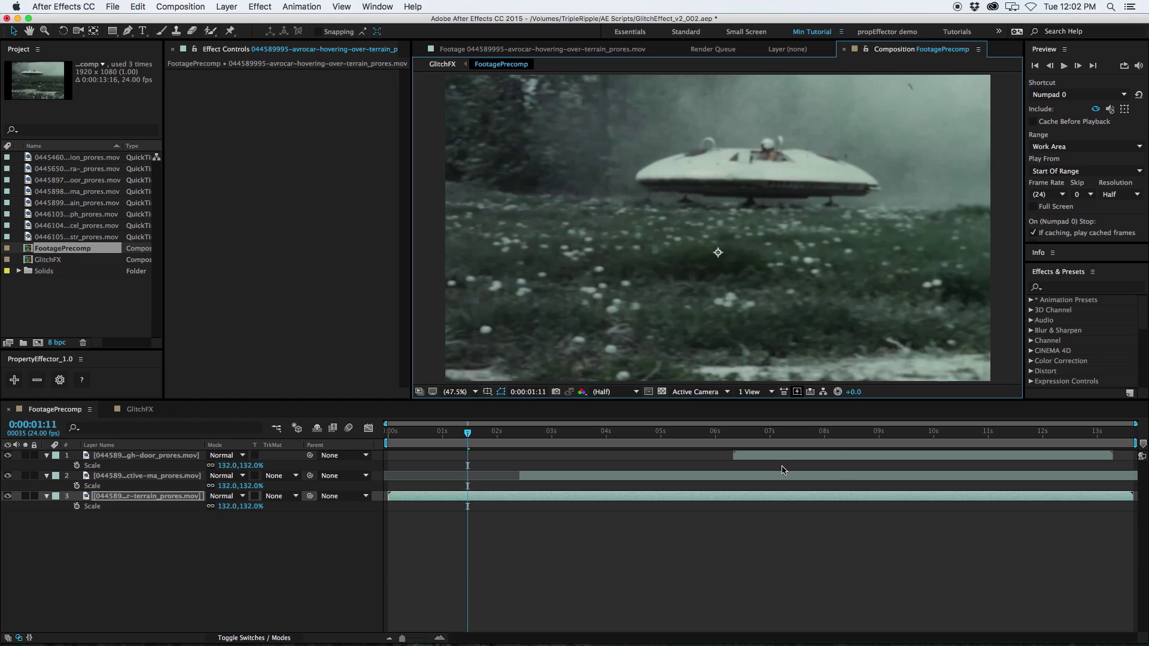
key("Tab")
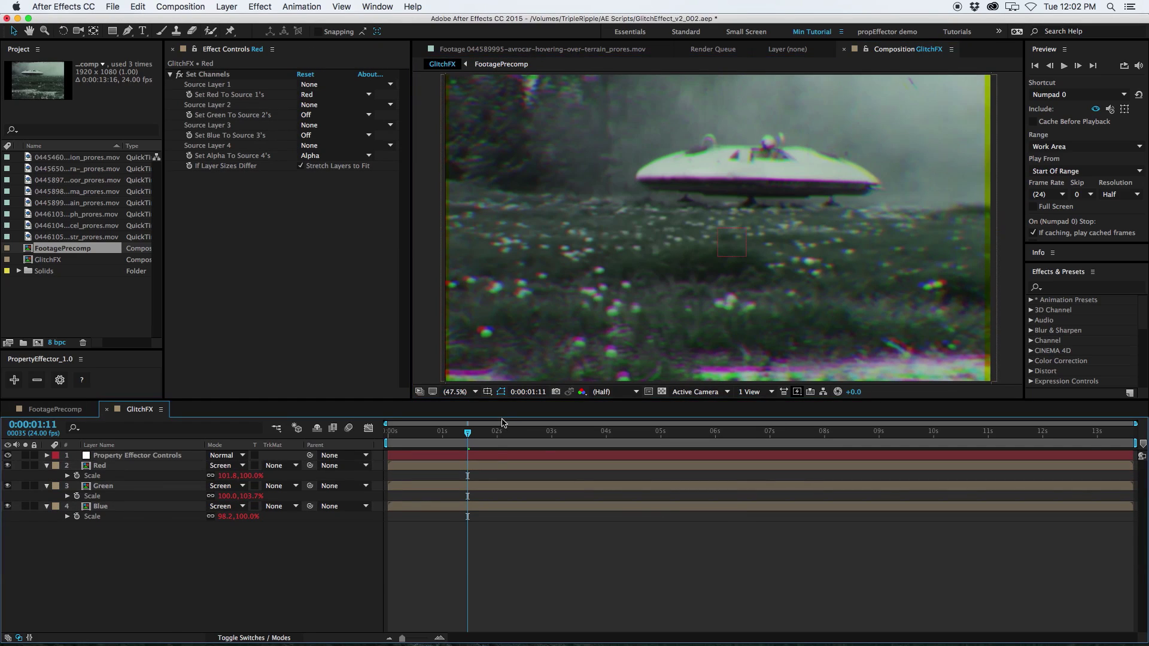
Check the glitch at later frames, adjust the driver slider, and select the Red layer.
left_click(515, 431)
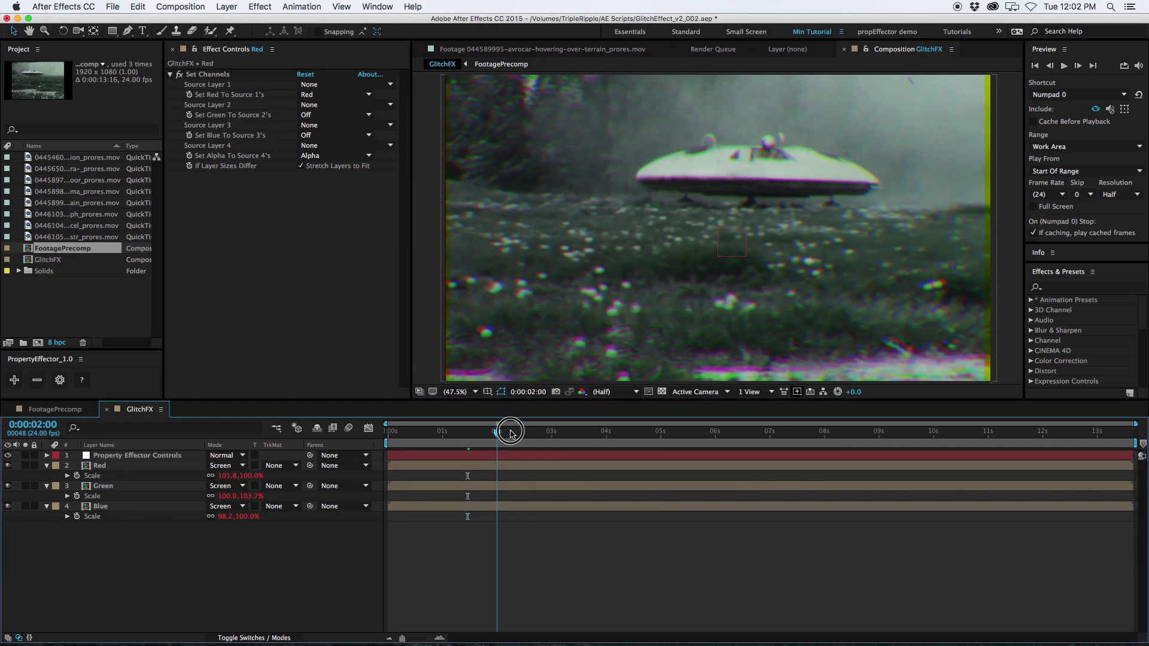
left_click(626, 427)
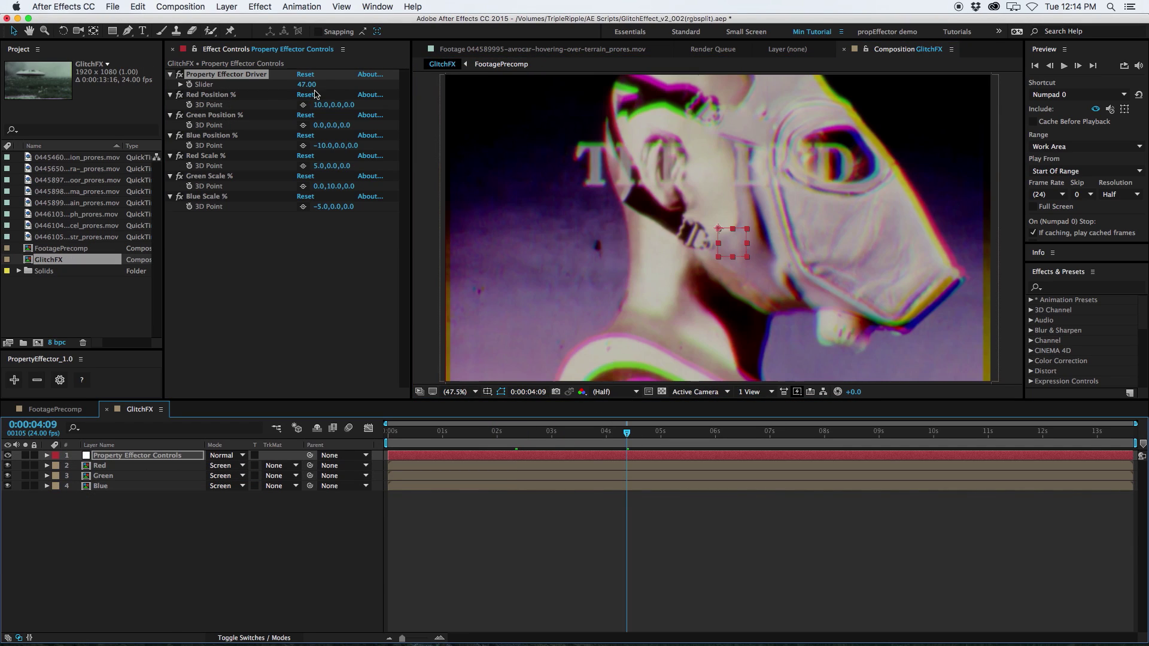
left_click_drag(307, 85, 303, 84)
left_click(892, 431)
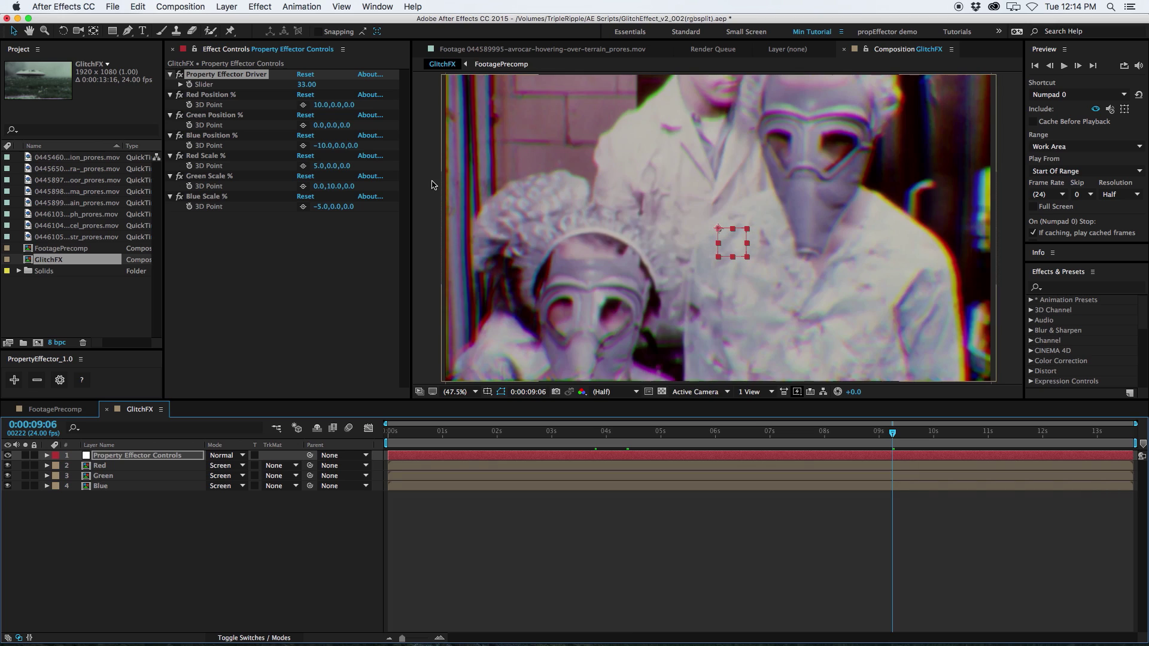
left_click(233, 575)
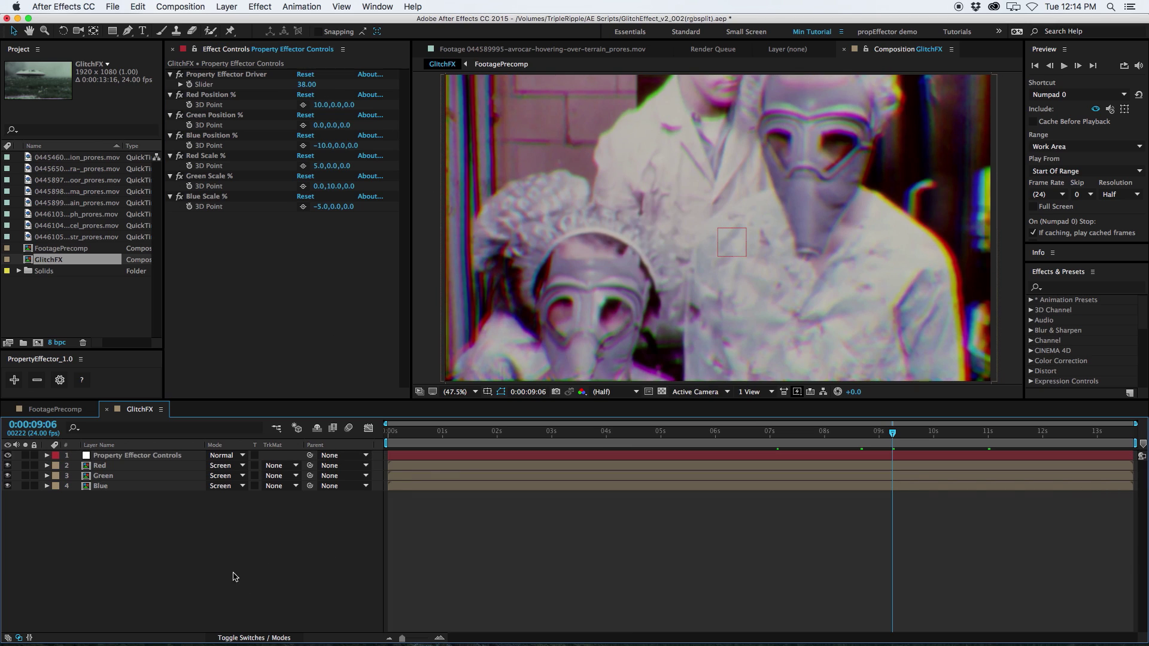
left_click(134, 470)
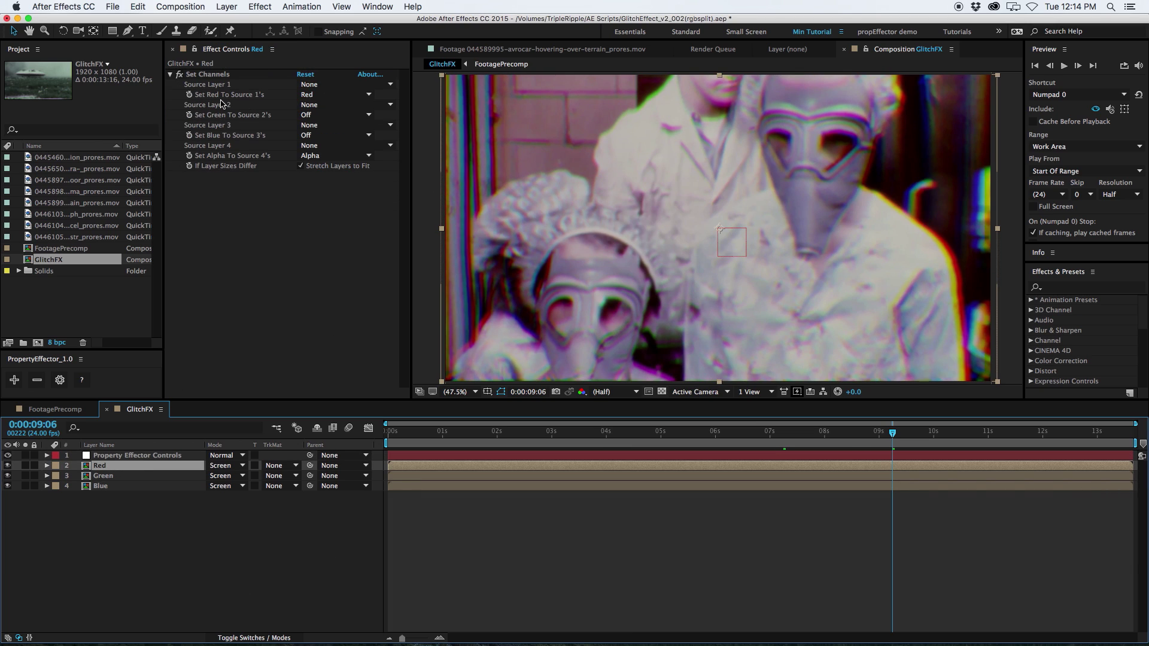
mouse_move(294, 259)
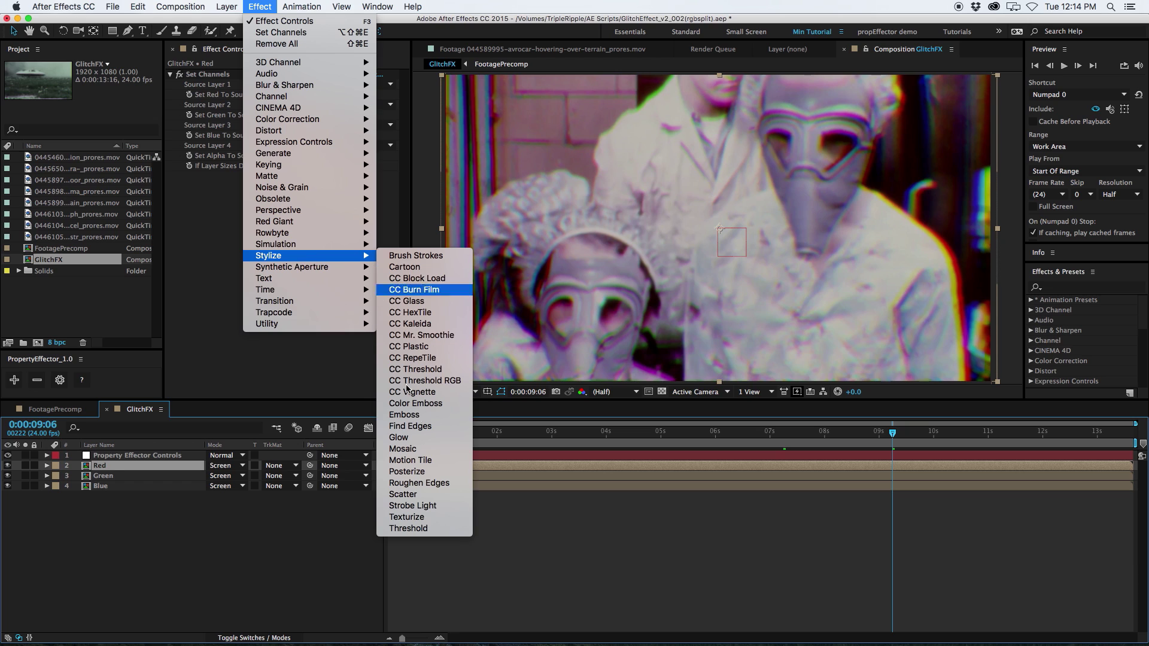
Add Mosaic to the soloed Red layer, raise its block counts and turn on Sharp Colors.
left_click(407, 450)
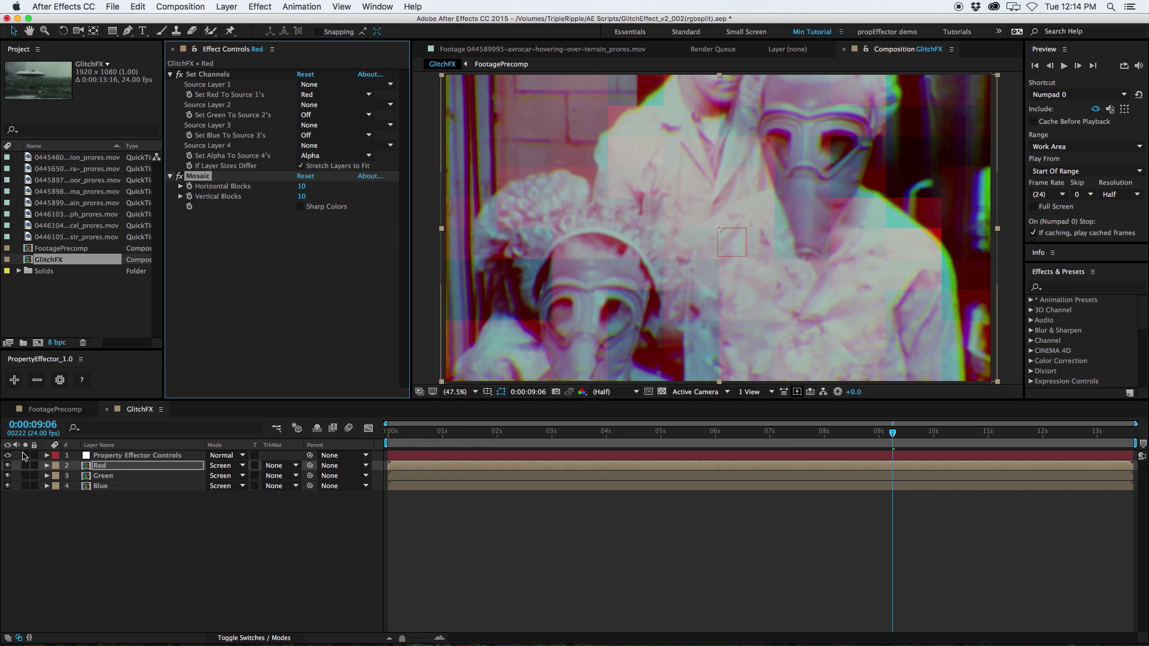
left_click(26, 465)
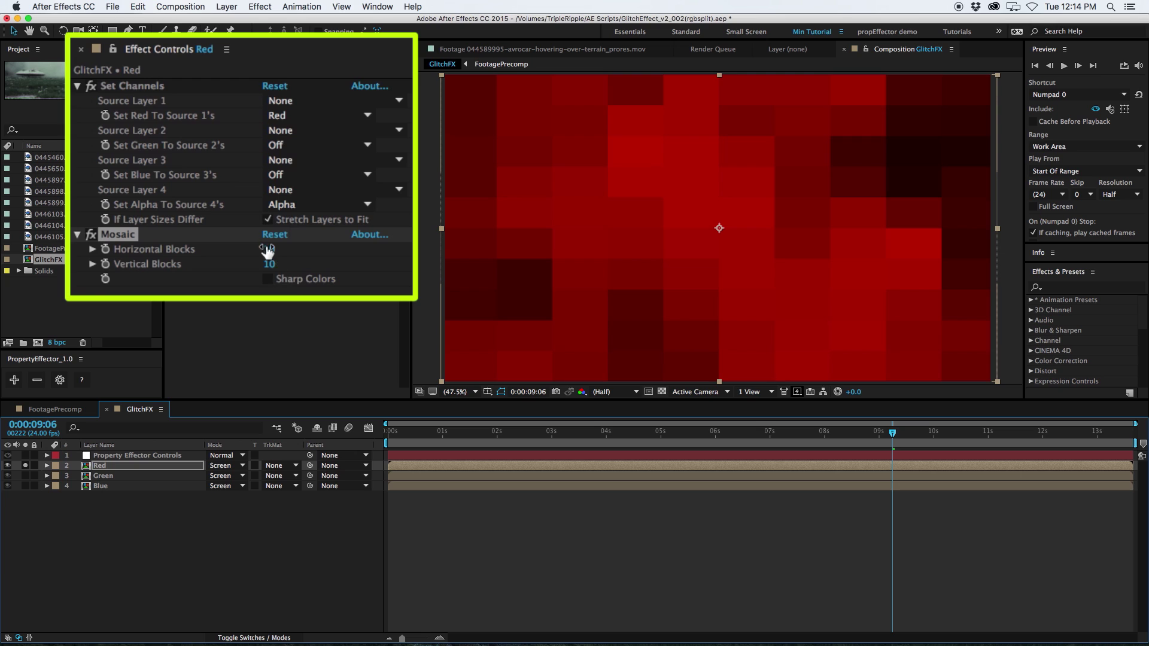
left_click_drag(271, 250, 319, 267)
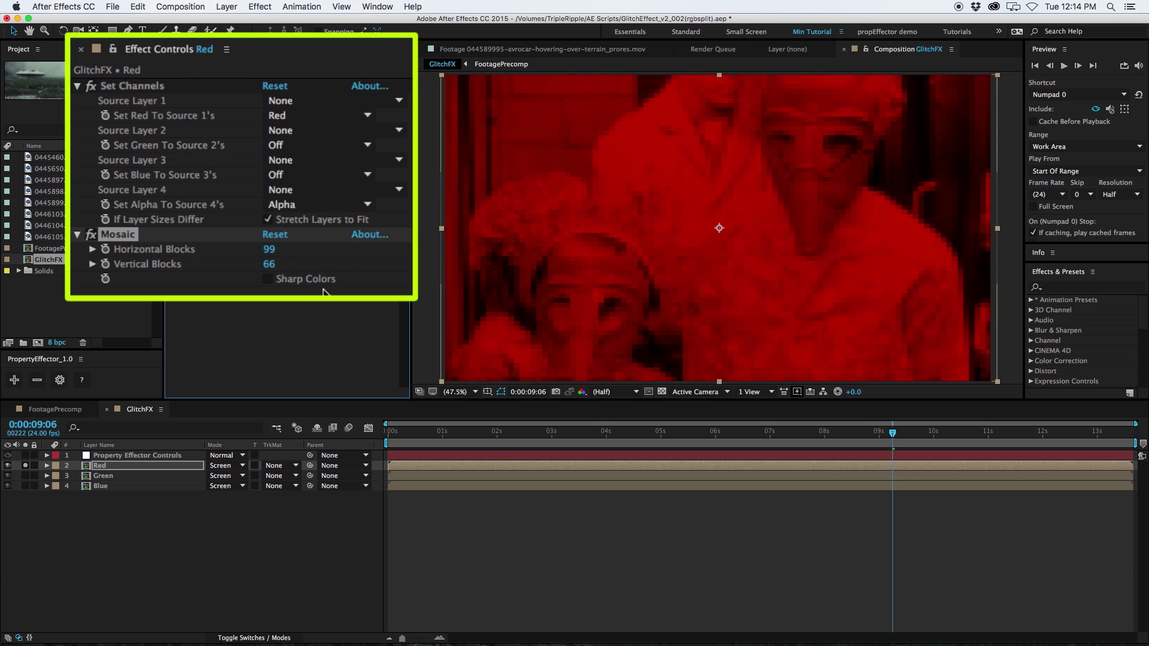
left_click_drag(268, 271, 295, 249)
left_click(282, 279)
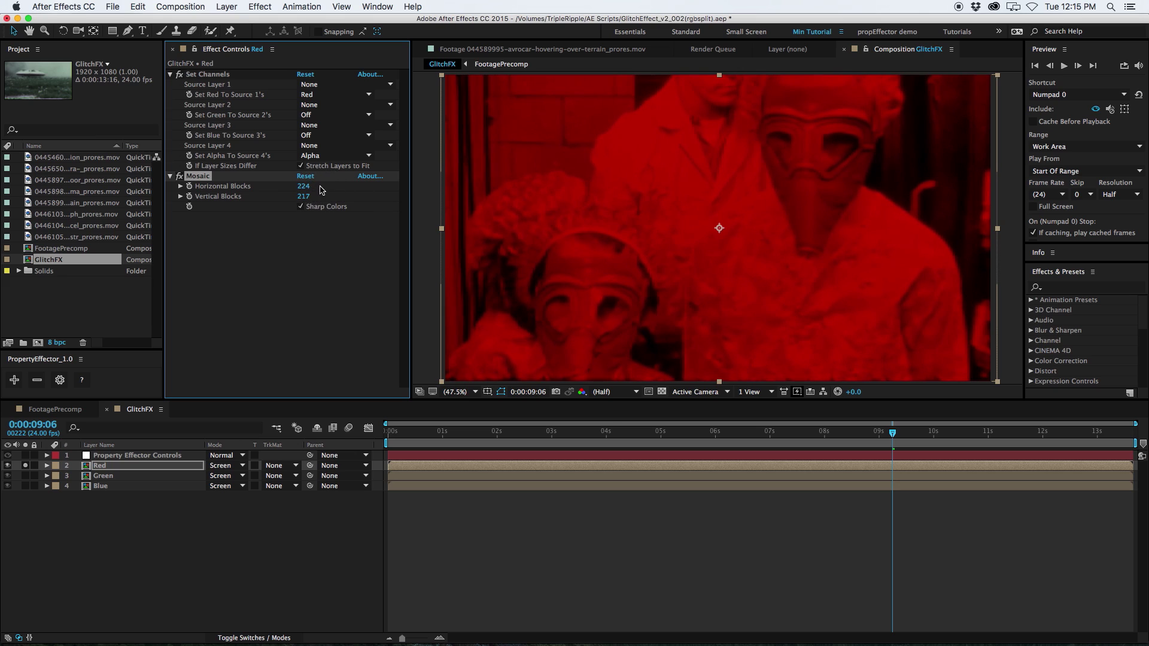
Reveal the Mosaic properties in the timeline and adjust Horizontal Blocks.
key("e")
left_click(67, 486)
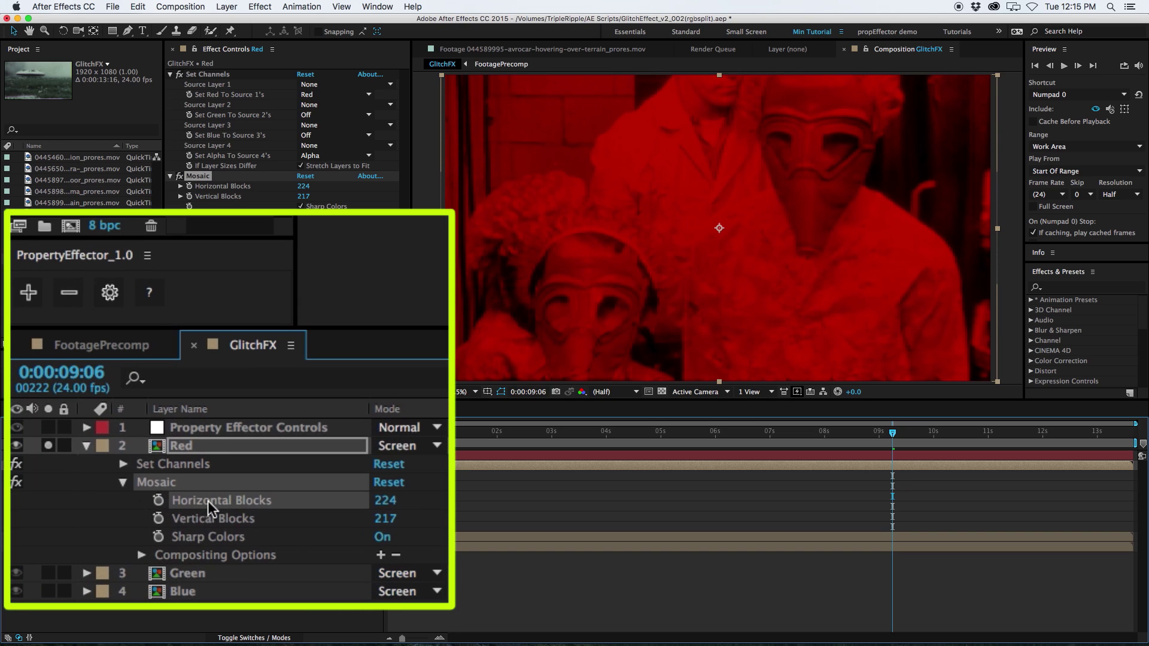
left_click_drag(386, 501, 319, 536)
left_click(378, 500)
Link Red Mosaic Horizontal Blocks to the Property Effector and test its % against the driver.
left_click(24, 295)
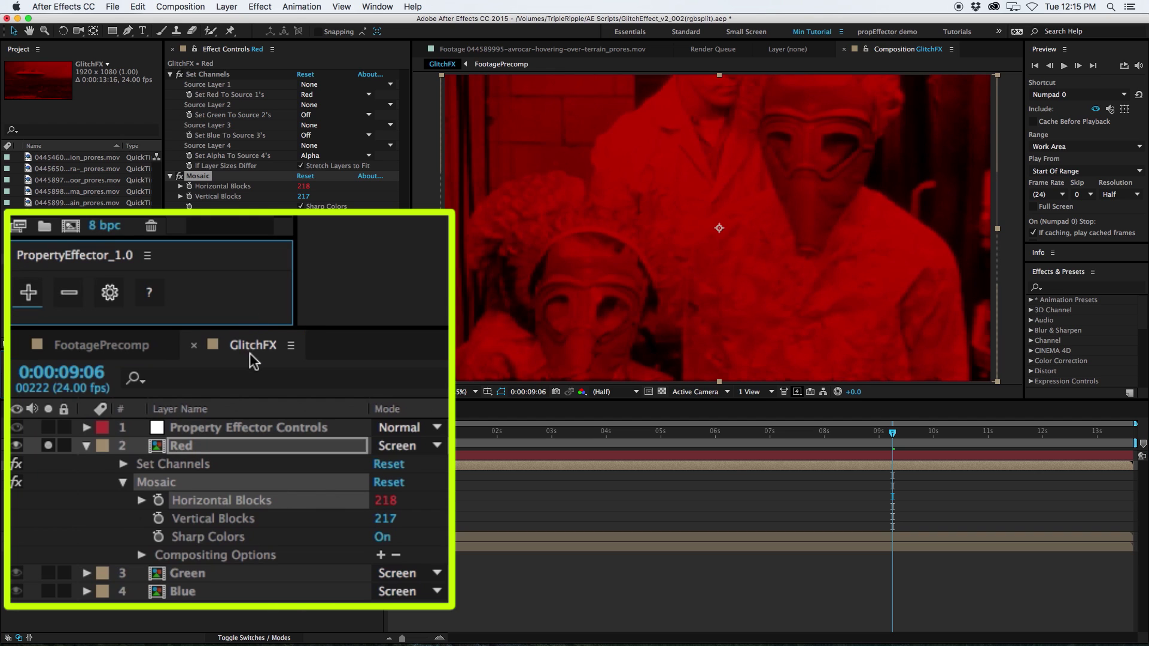
left_click(240, 427)
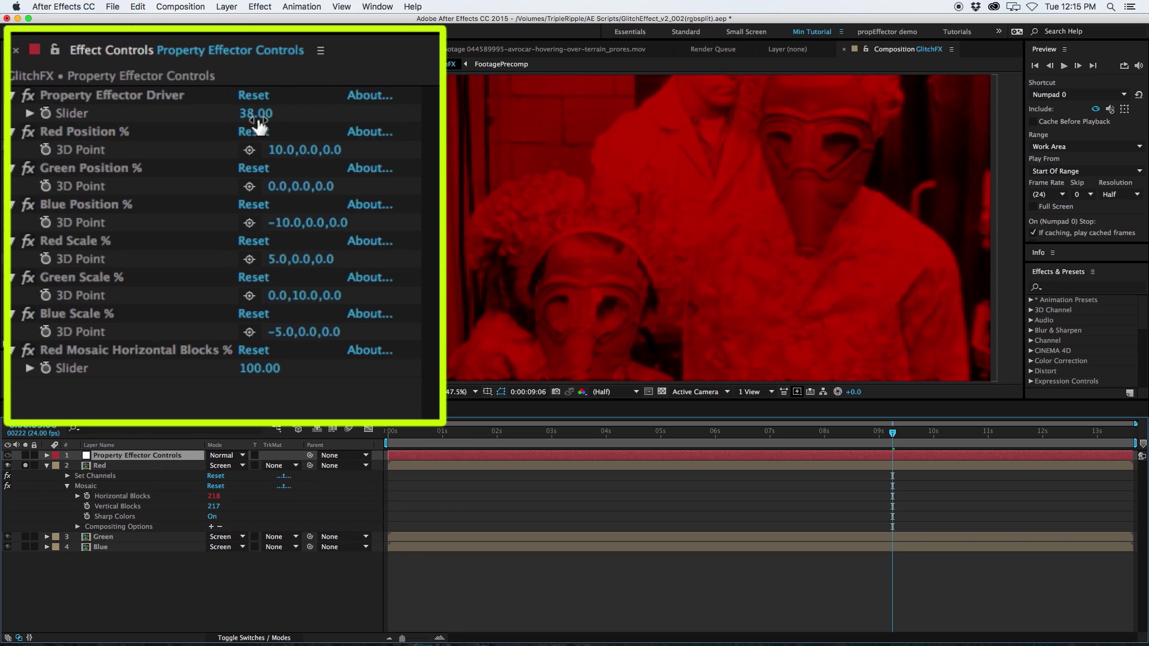
left_click_drag(259, 119, 410, 128)
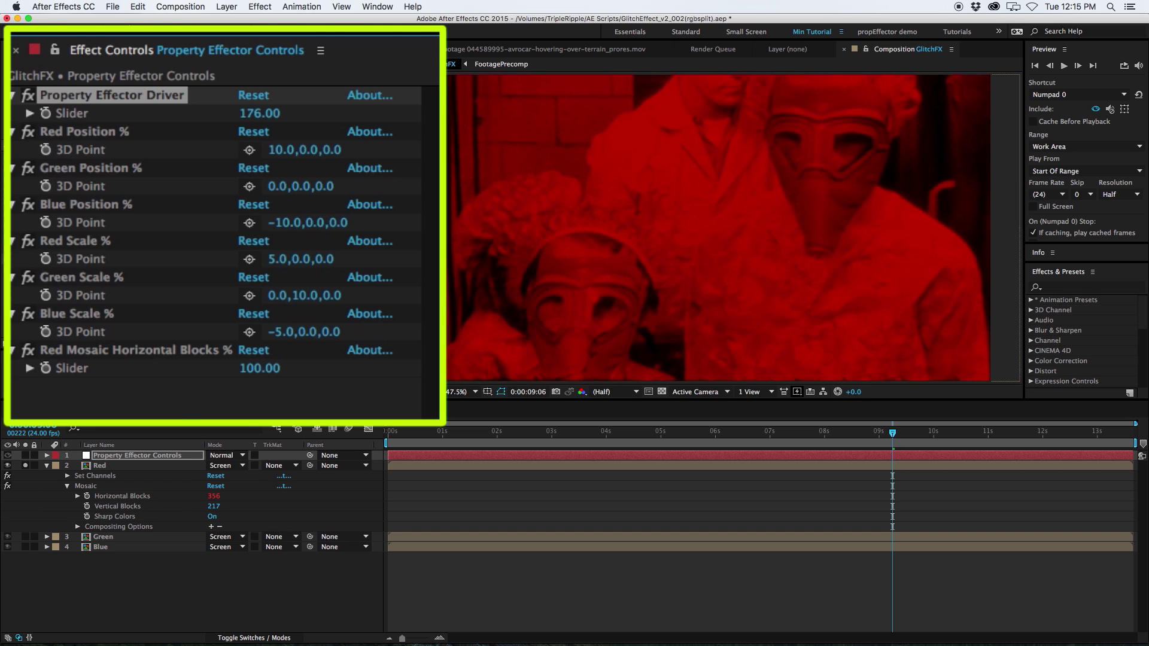
left_click_drag(268, 374, 167, 405)
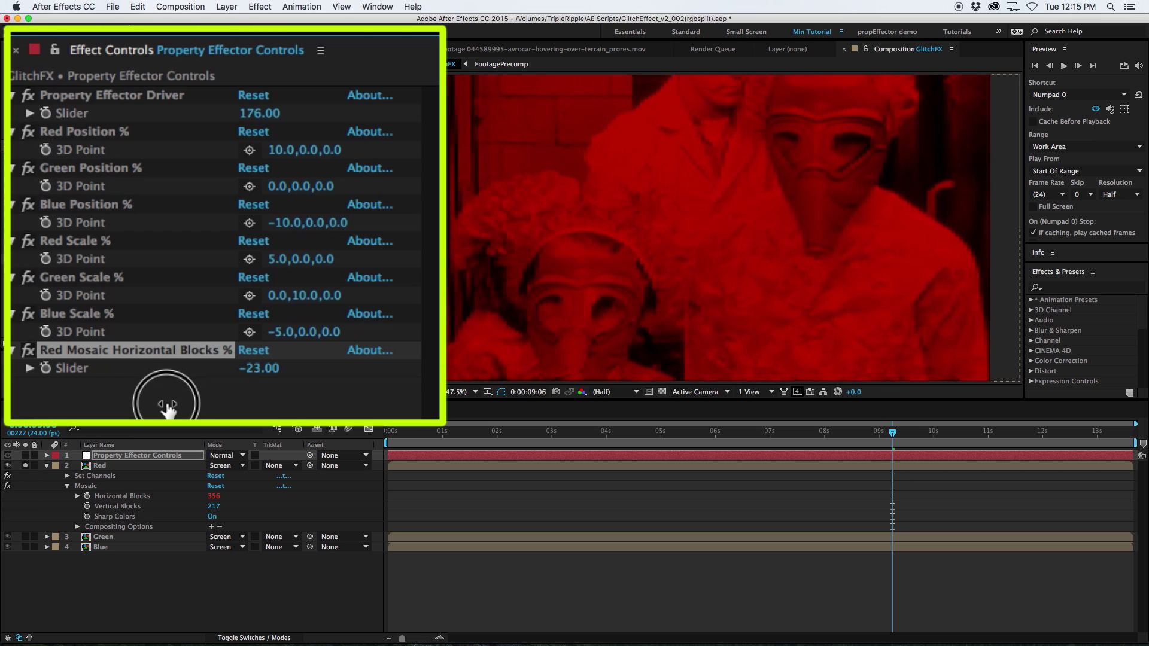
left_click_drag(247, 114, 351, 69)
mouse_move(252, 368)
left_mouse_down()
mouse_move(223, 379)
mouse_move(272, 366)
left_mouse_up()
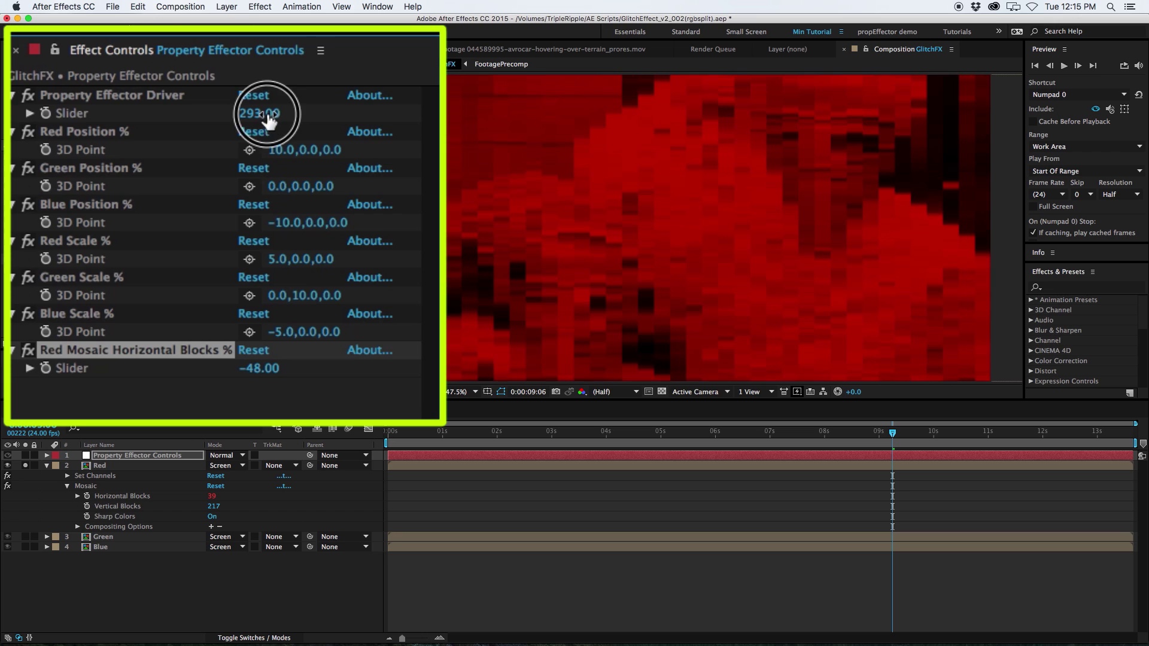
left_click_drag(264, 110, 228, 120)
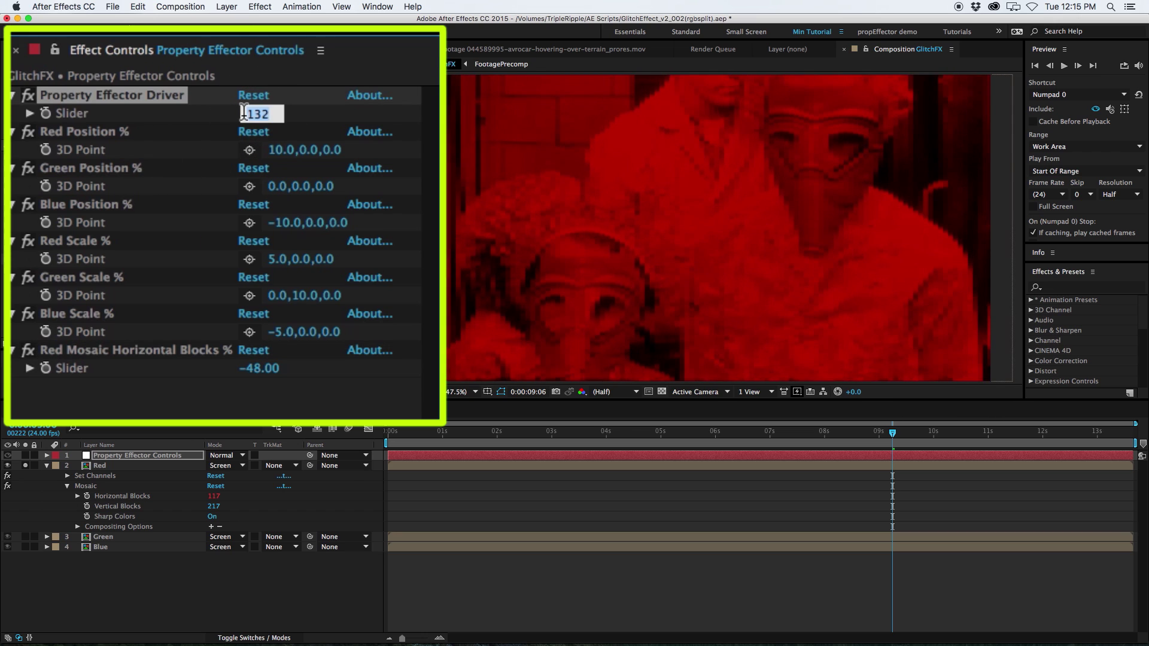
Tune Horizontal Blocks % to -81, unsolo Red, and lower the driver to 60.
type("100")
key("Return")
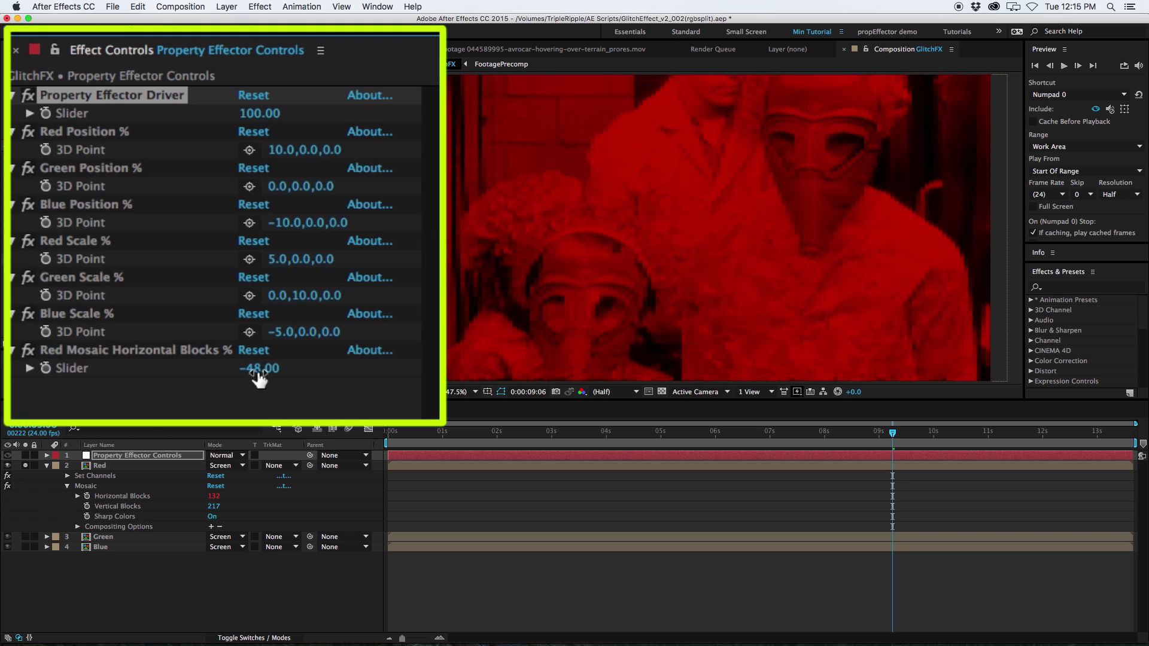
mouse_move(258, 377)
left_mouse_down()
mouse_move(218, 379)
mouse_move(256, 373)
left_mouse_up()
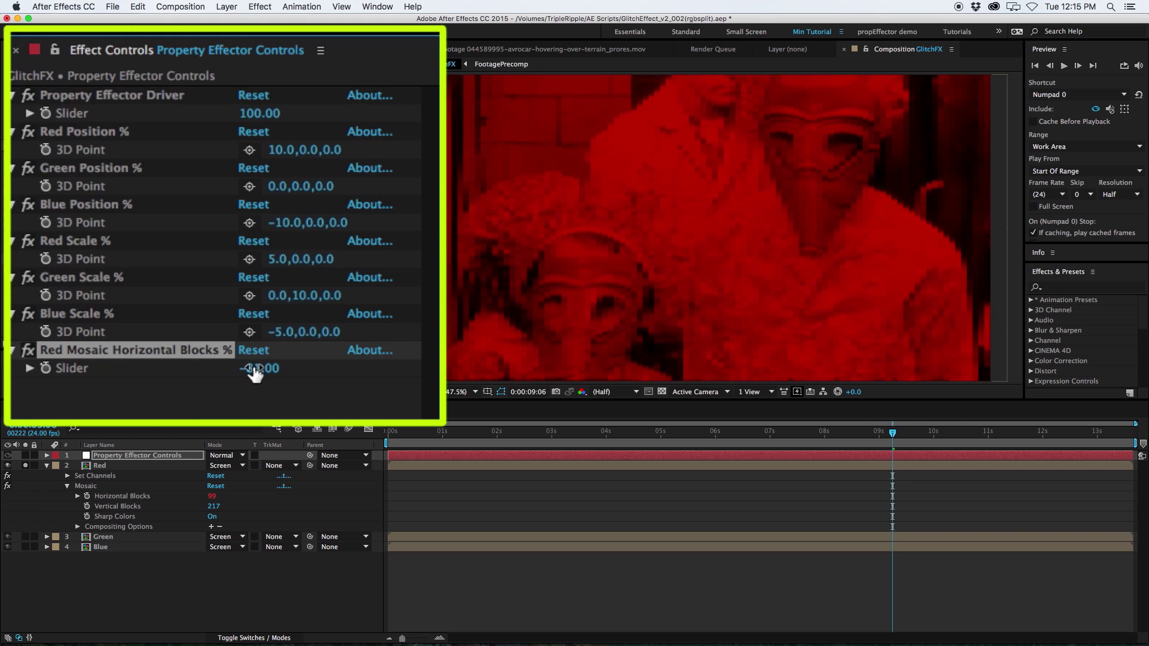
left_click(25, 466)
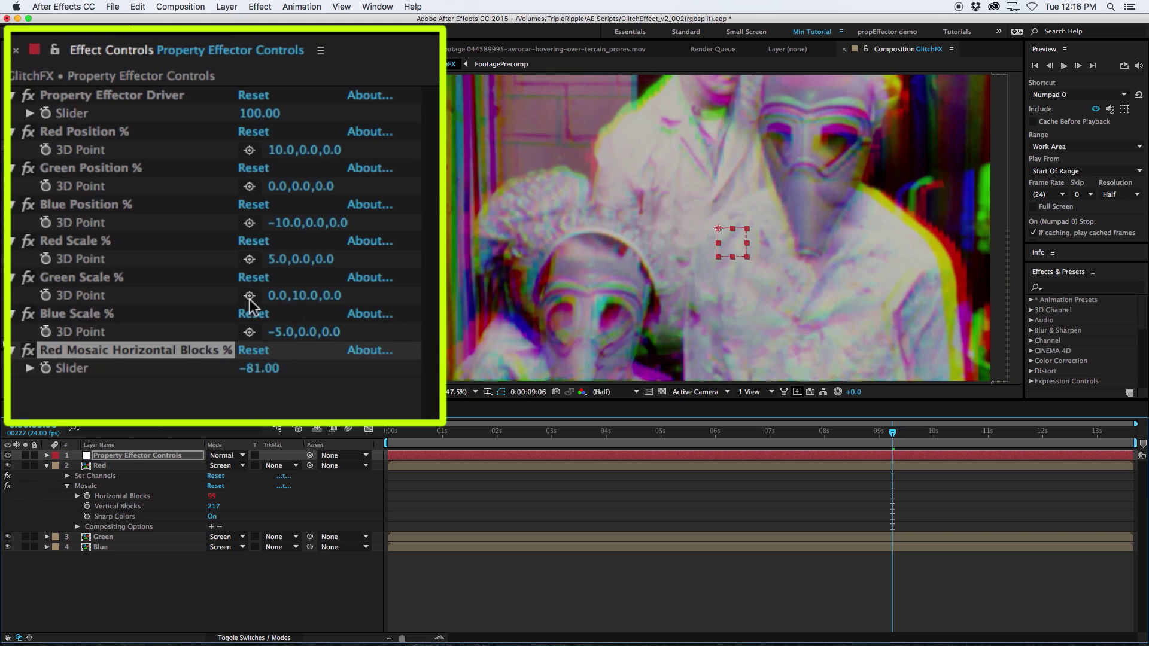
left_click_drag(258, 113, 276, 135)
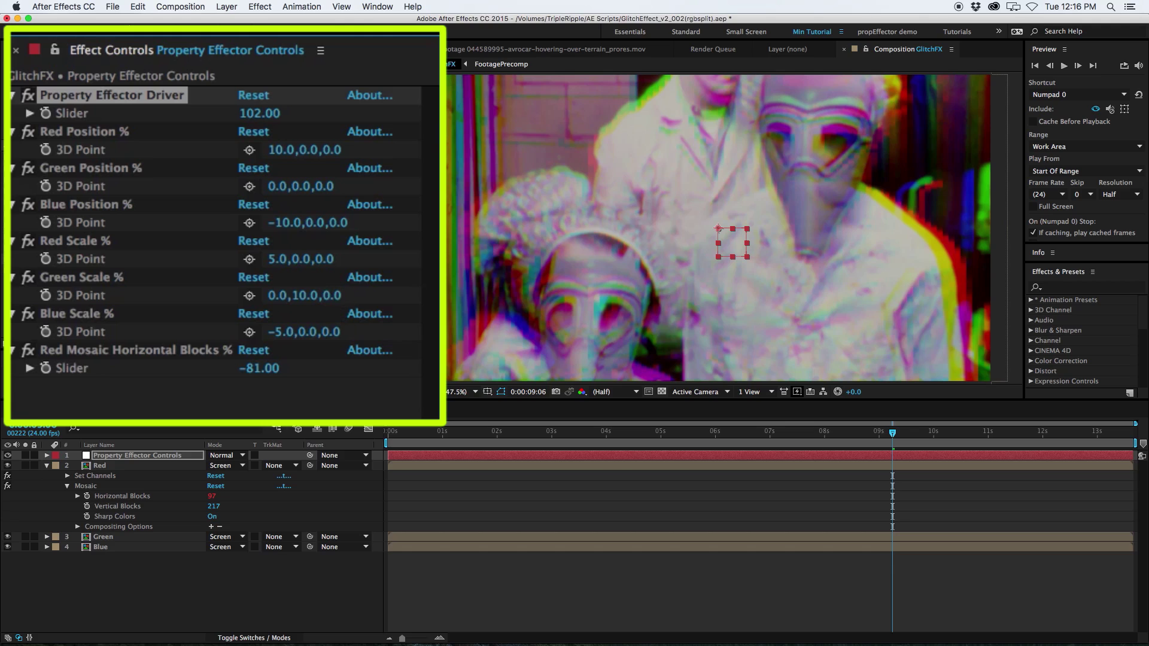
left_click_drag(253, 111, 278, 186)
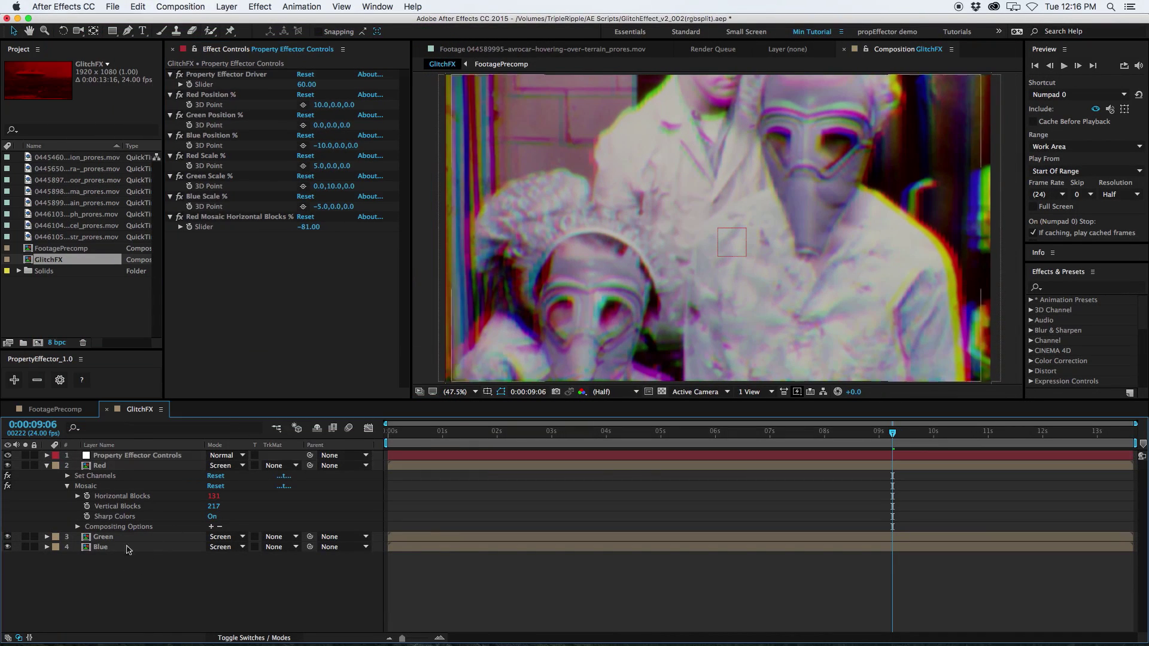
Add a Mosaic effect to the Green layer and reveal its effects in the timeline.
left_click(129, 538)
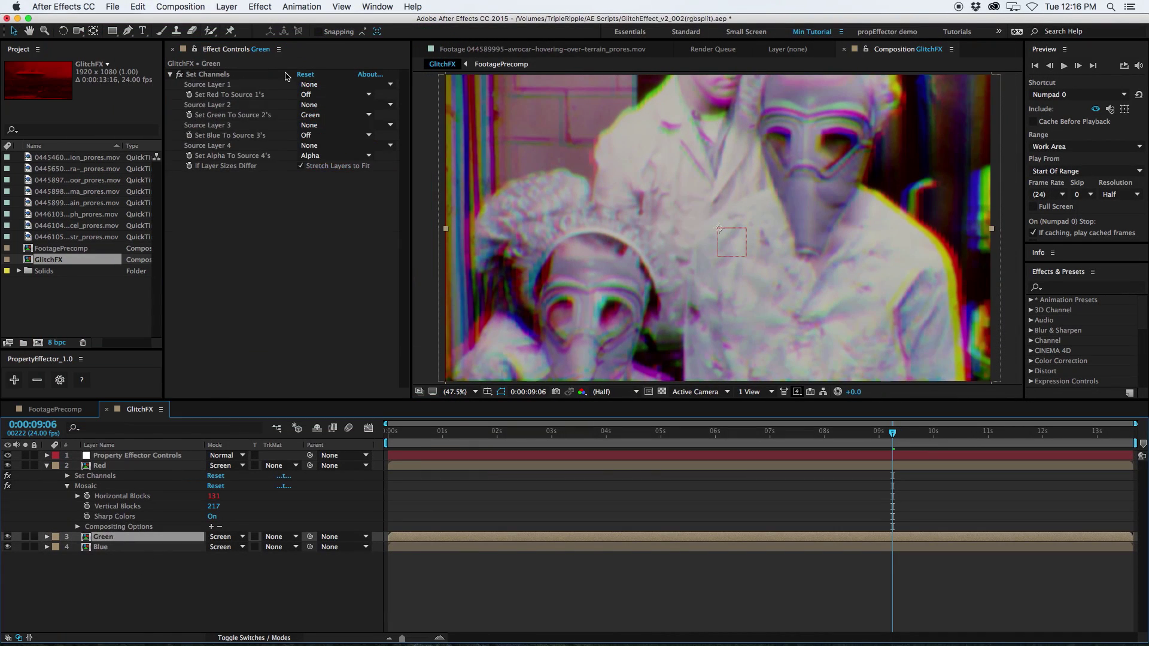
left_click(267, 10)
left_click(279, 31)
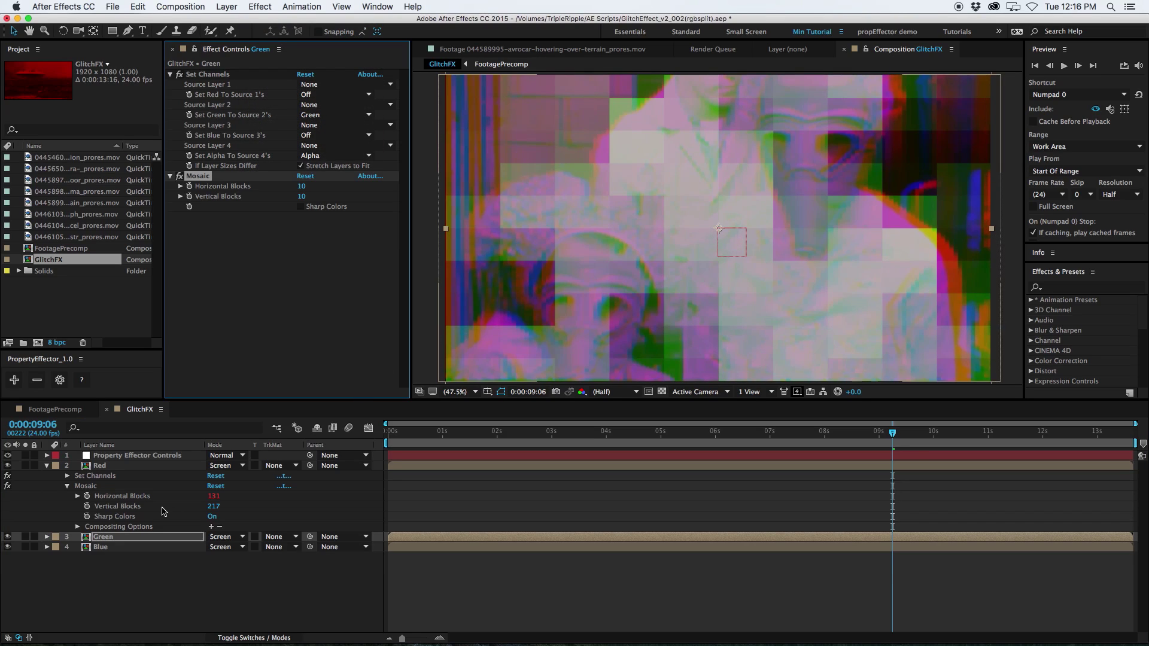
key("e")
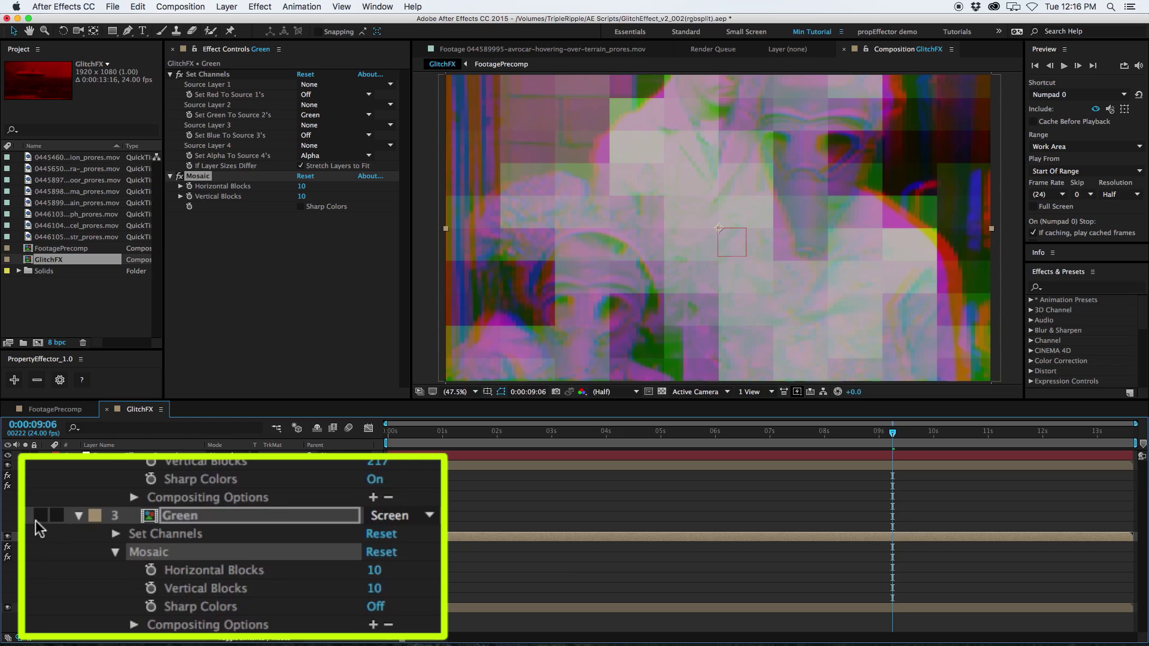
Solo Green, set Mosaic Horizontal Blocks to 165, and link Vertical Blocks to the Property Effector.
left_click(40, 516)
left_click(257, 572)
left_click(313, 574, "shift")
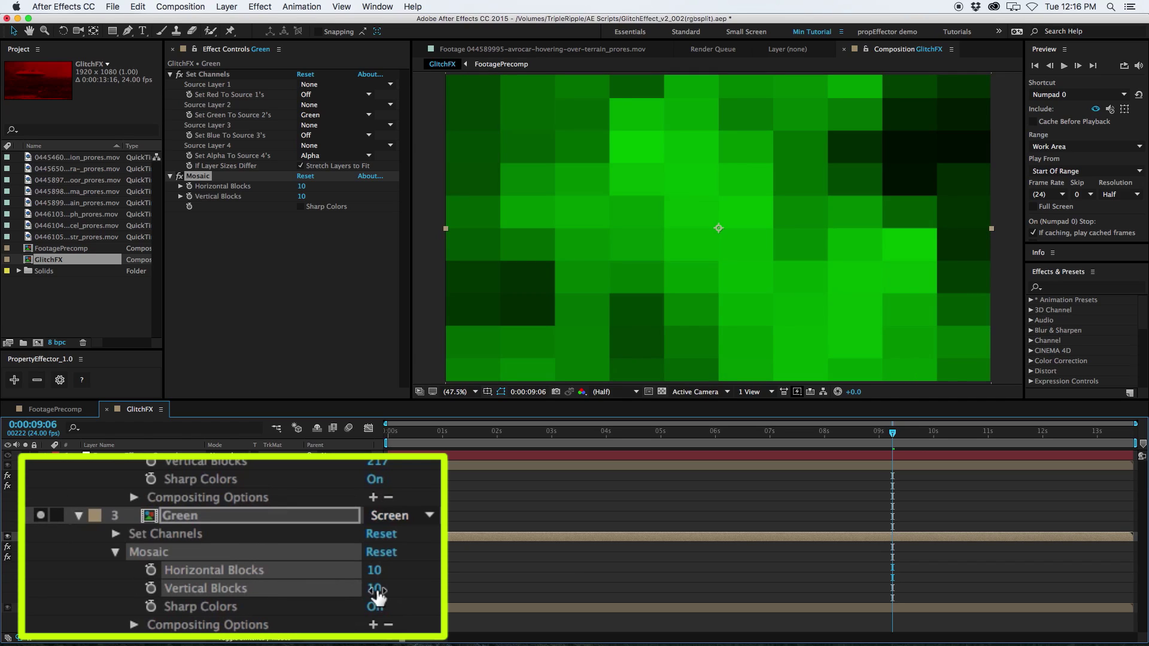
left_click_drag(377, 595, 455, 572)
left_click_drag(377, 591, 254, 581)
left_click_drag(383, 572, 413, 548)
left_click(228, 587)
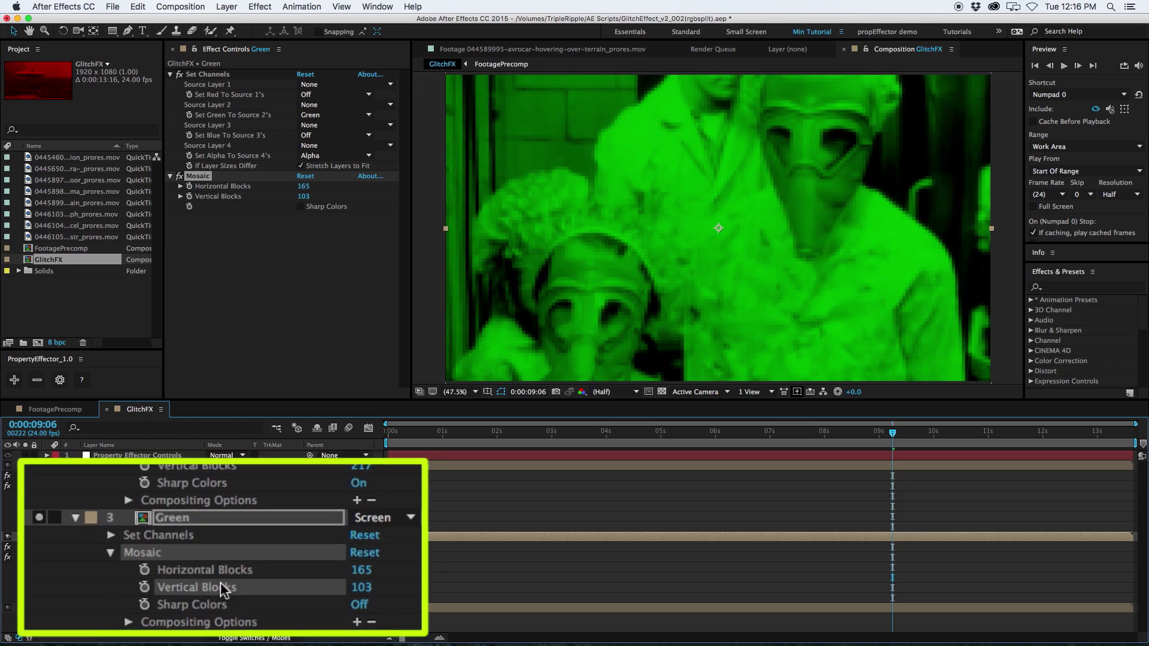
left_click(14, 380)
Unsolo Green, set Green Mosaic Vertical Blocks % to -30, and test the driver, leaving it at 20.
left_click(135, 457)
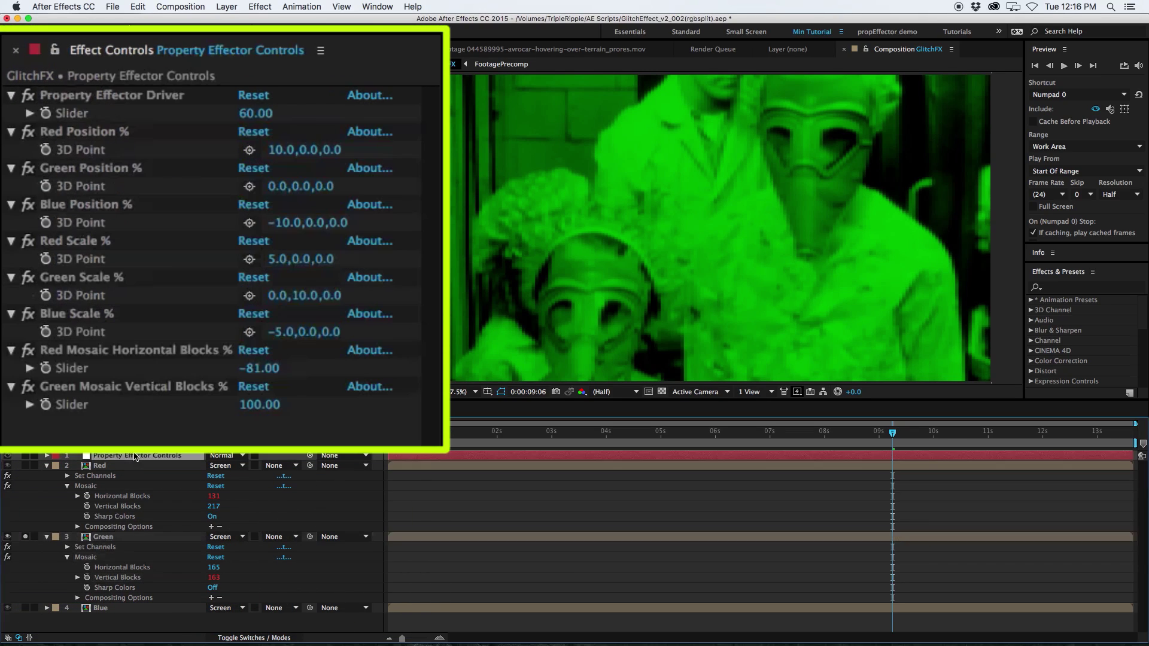
left_click_drag(272, 112, 259, 124)
left_click(26, 538)
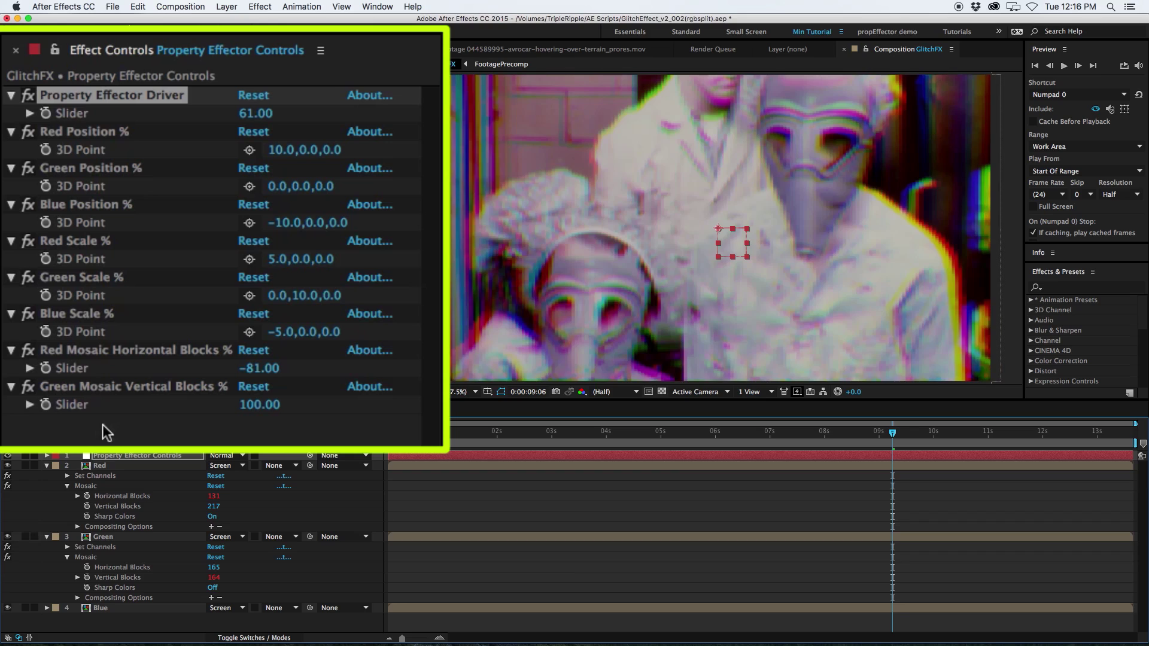
left_click_drag(256, 113, 237, 128)
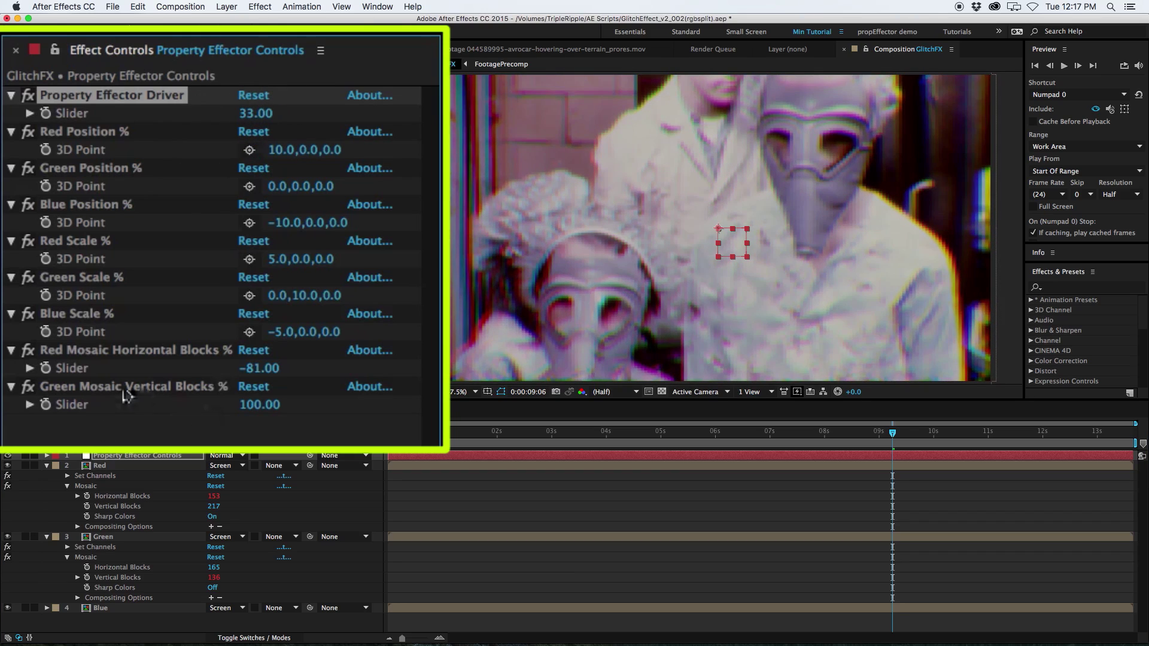
left_click(128, 387)
left_click_drag(236, 410, 165, 459)
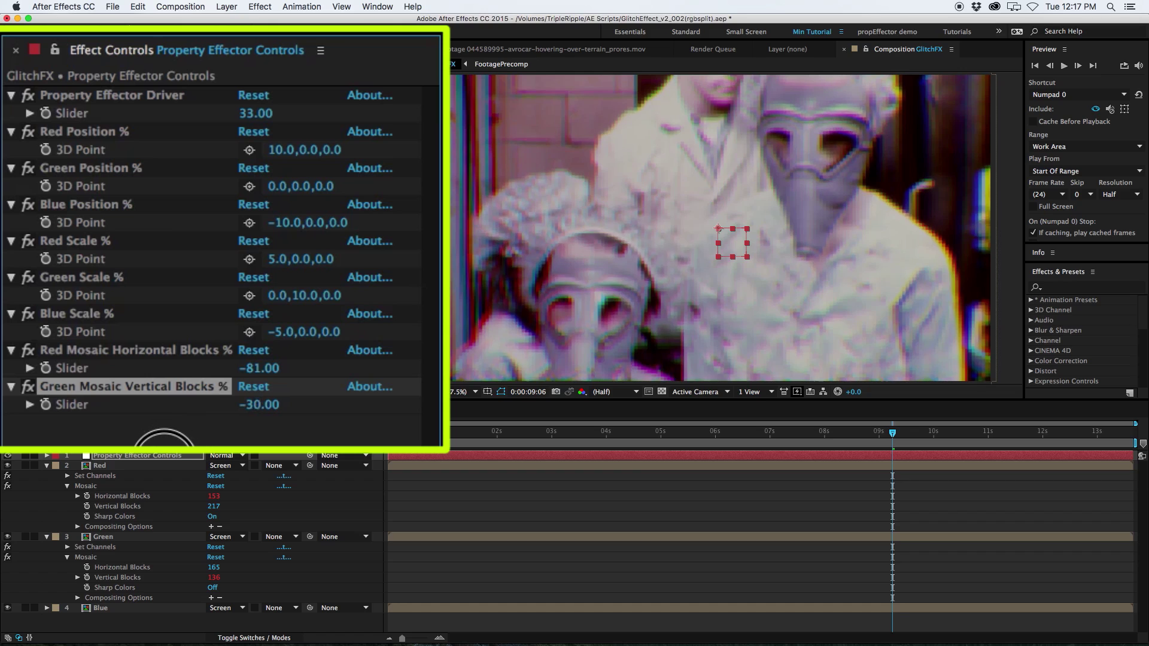
left_click_drag(251, 109, 310, 141)
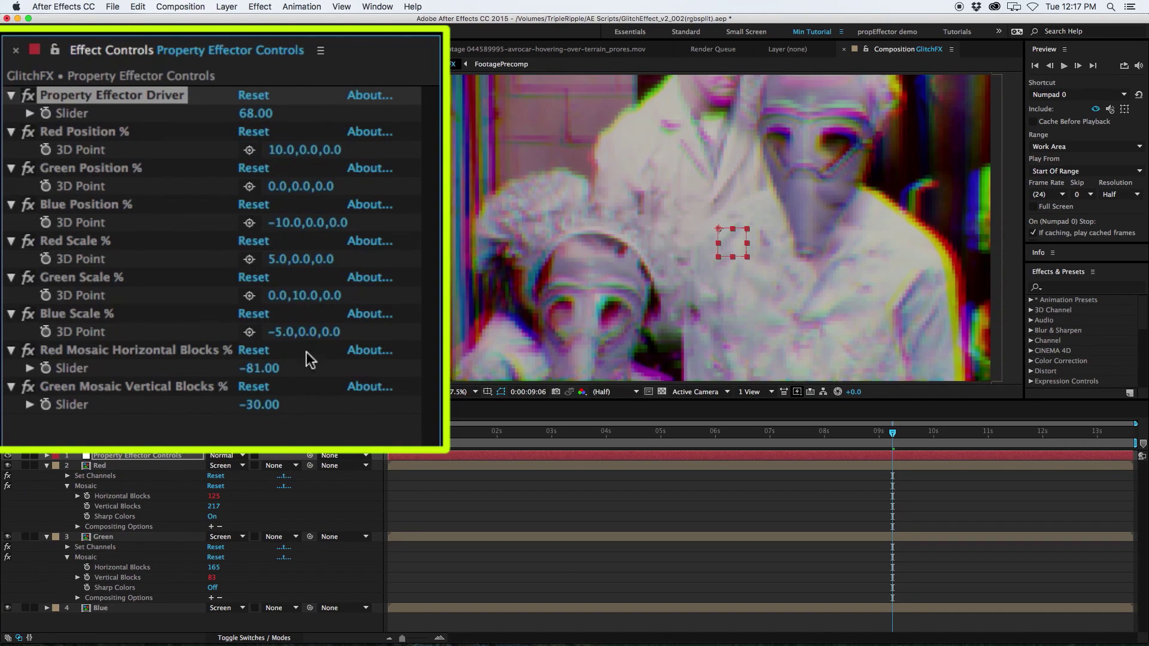
left_click_drag(250, 115, 219, 136)
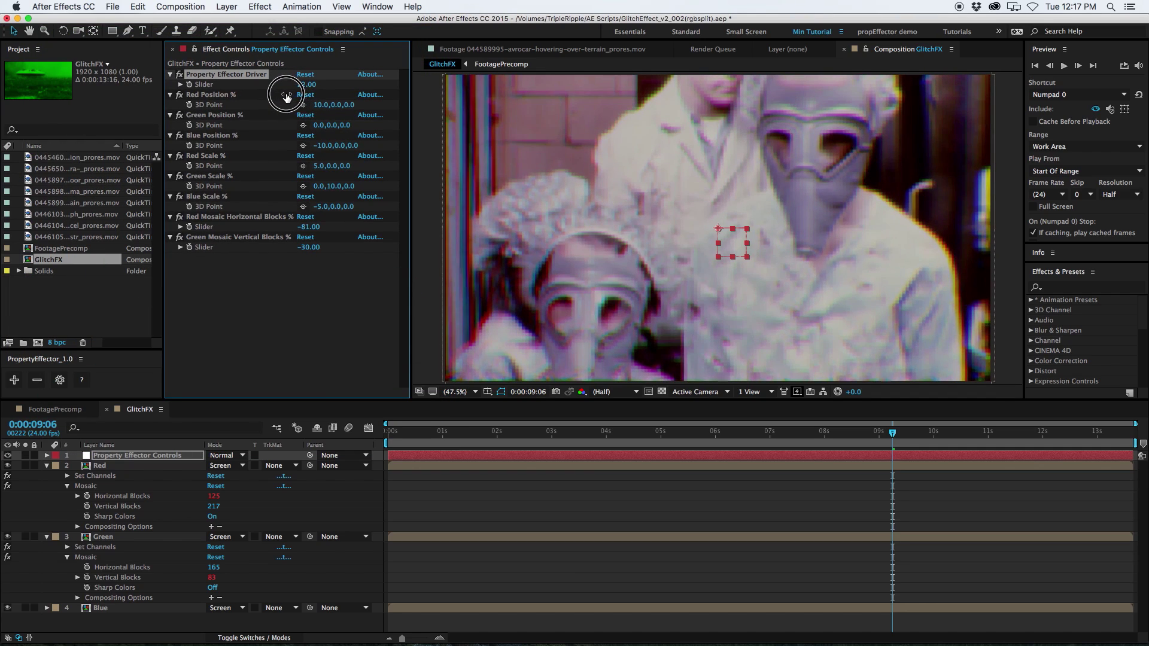
left_click_drag(286, 98, 277, 95)
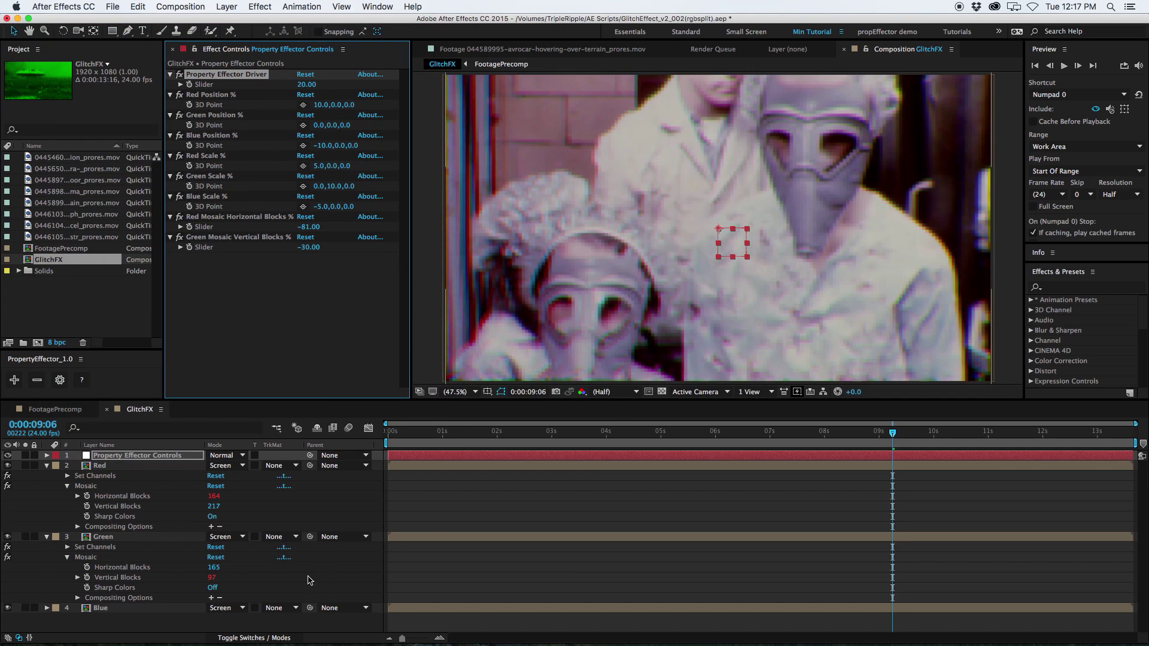
Raise Green Horizontal Blocks to 259 and adjust the Green and Red Mosaic blocks (Red Vertical 272).
left_click(212, 579)
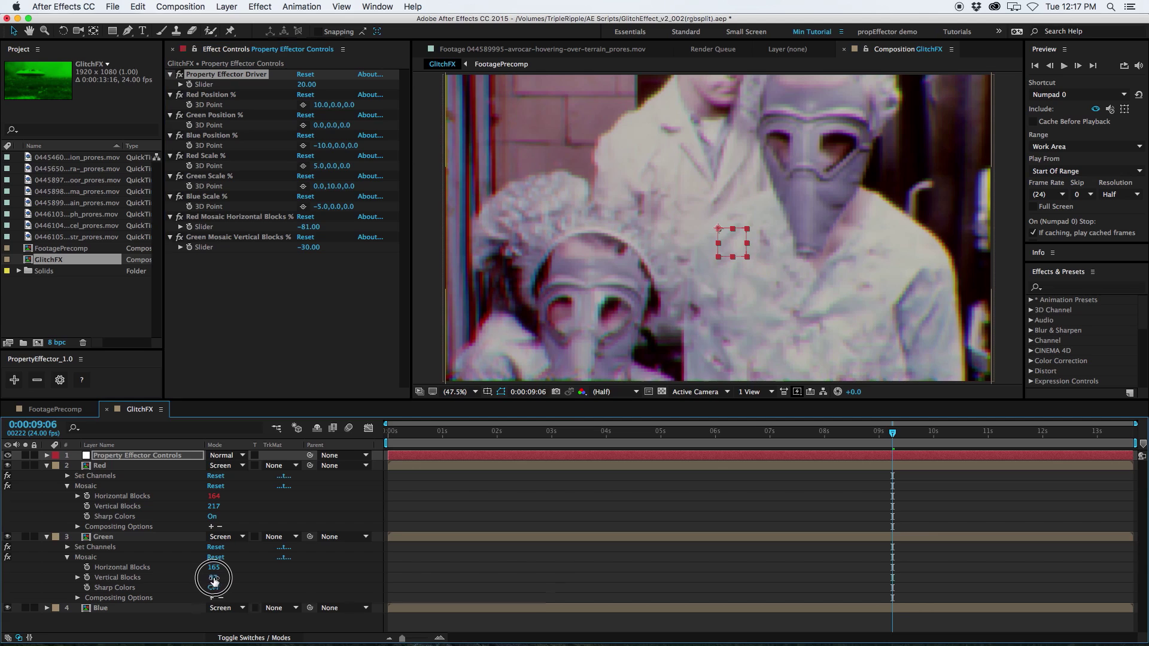
left_click(224, 568)
mouse_move(223, 568)
left_mouse_down()
mouse_move(268, 568)
mouse_move(223, 580)
left_mouse_up()
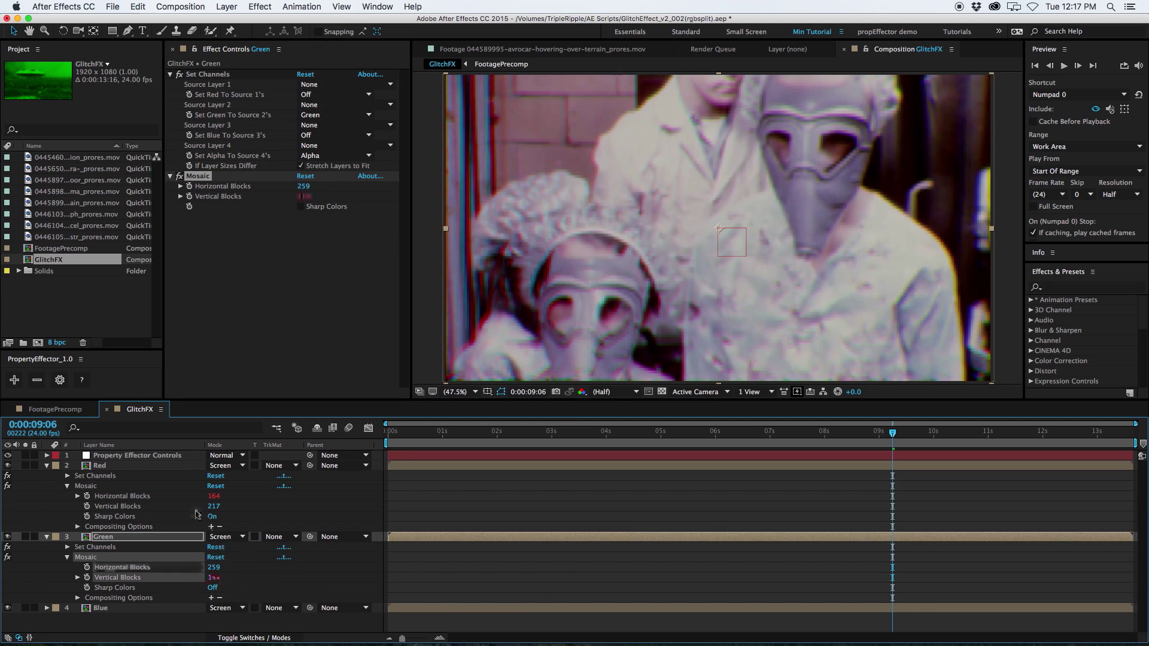
left_click_drag(215, 496, 242, 506)
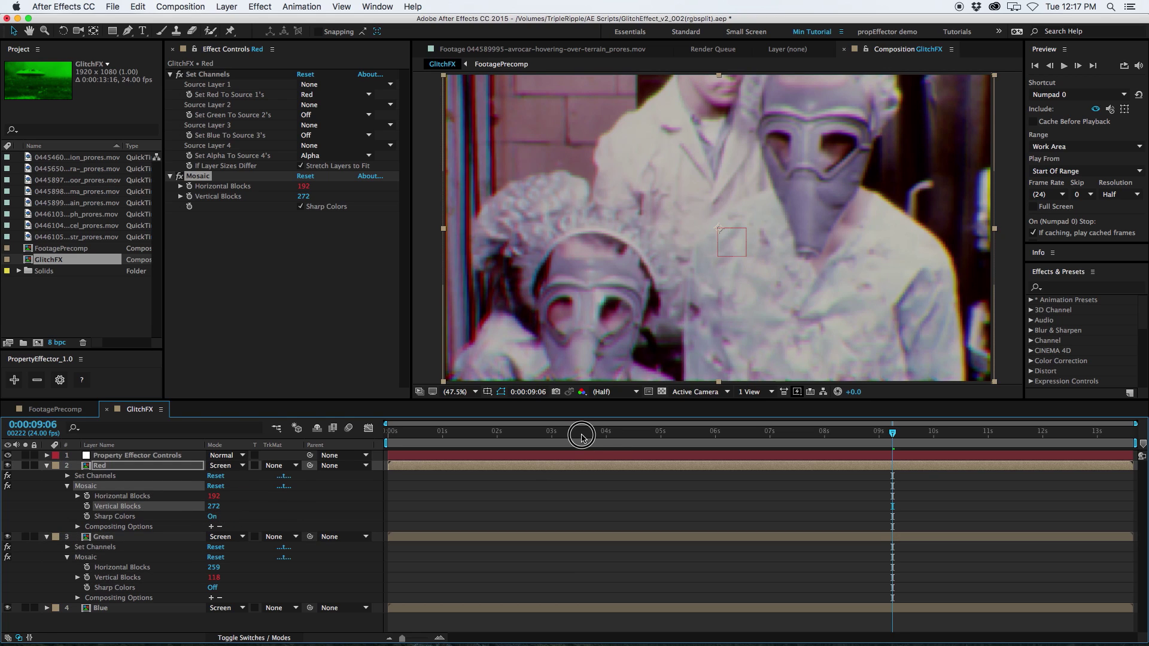
left_click(581, 432)
At 0:00:01:09, set the Property Effector's Green Scale % to 0.0, 4.0, 0.0 while testing the driver.
left_click(464, 432)
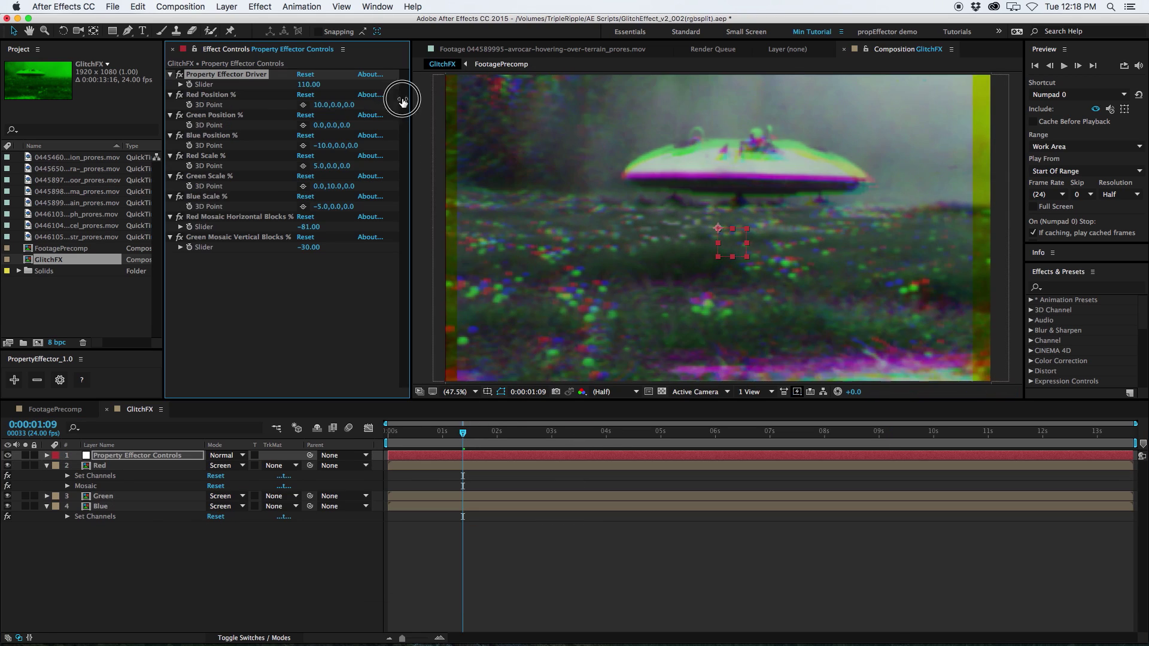
left_click_drag(403, 100, 436, 92)
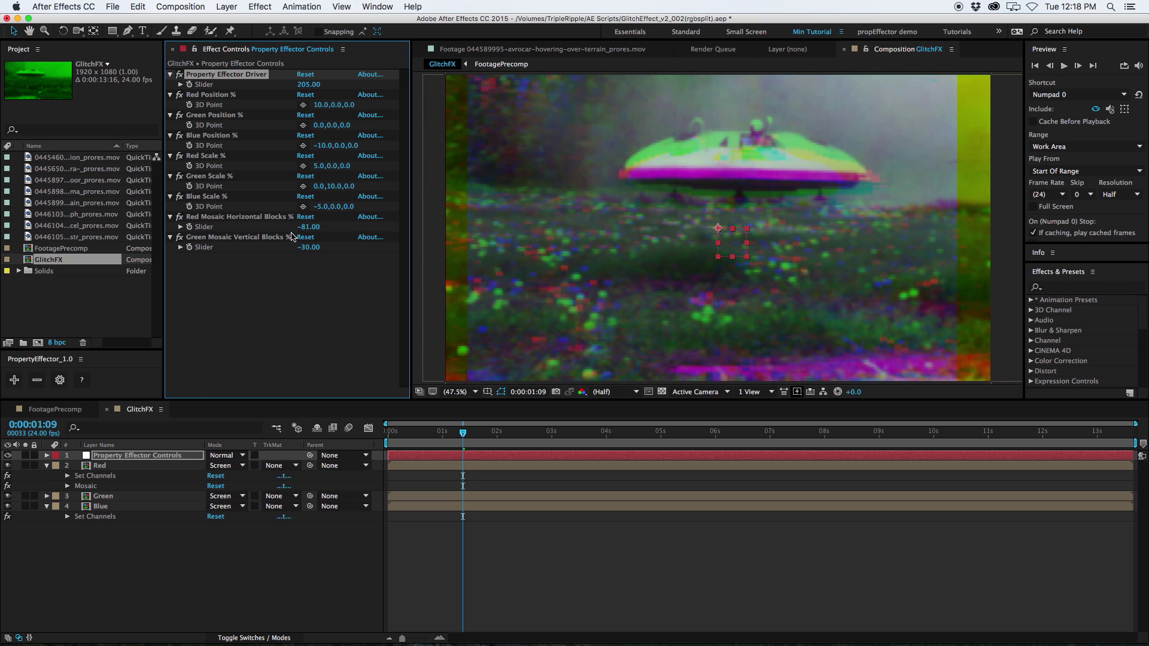
left_click_drag(334, 190, 332, 191)
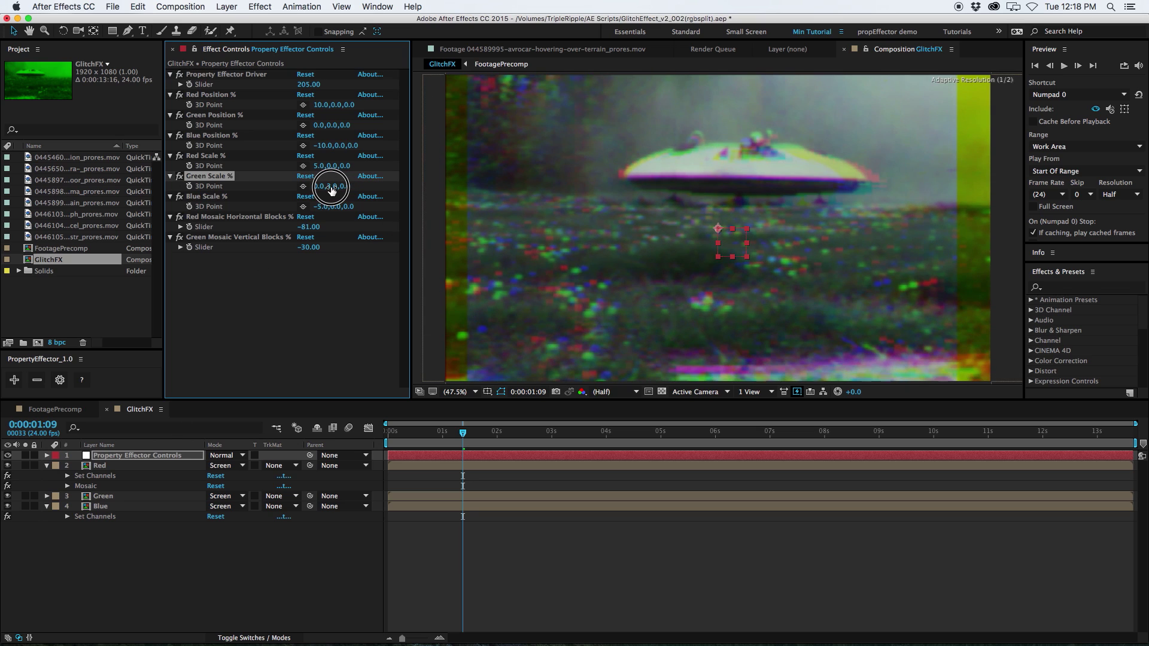
left_click_drag(308, 84, 310, 155)
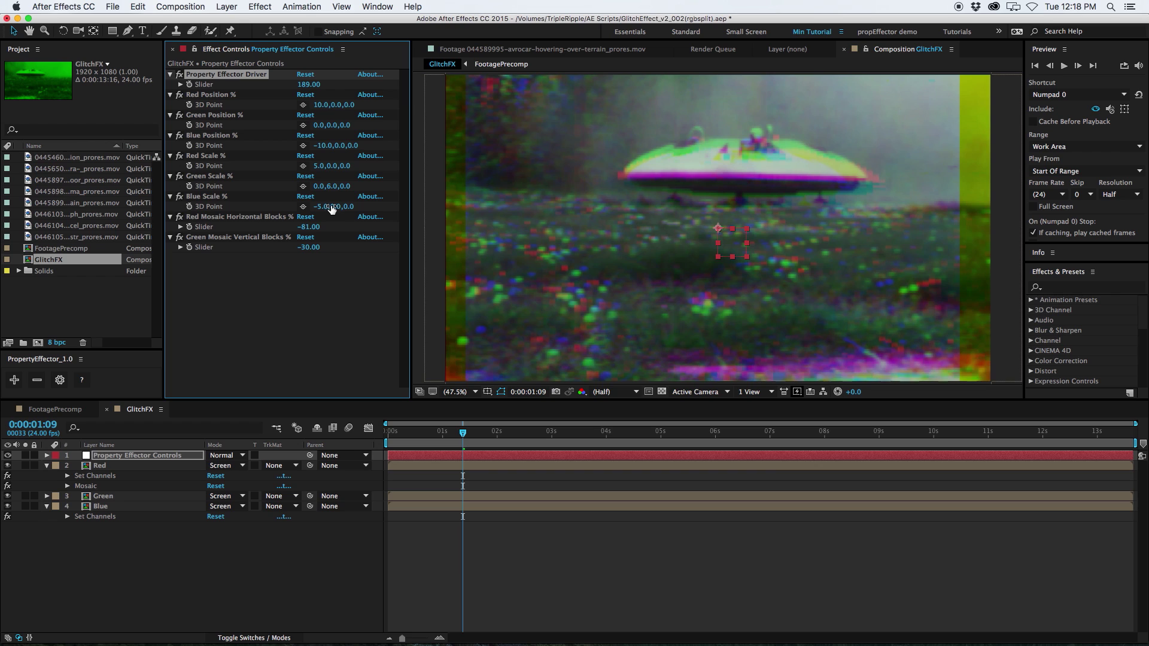
left_click_drag(334, 189, 334, 185)
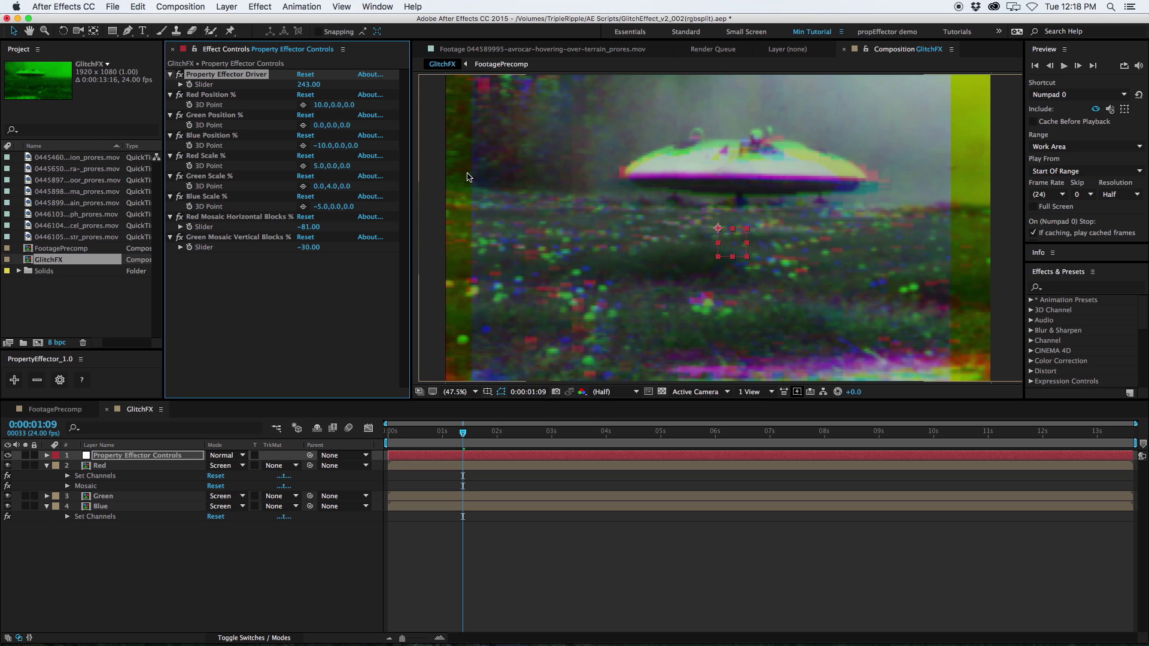
Set Blue Scale % to 3.0, 0.0, 0.0 and preview the glitch with the driver at 245.
left_click(219, 196)
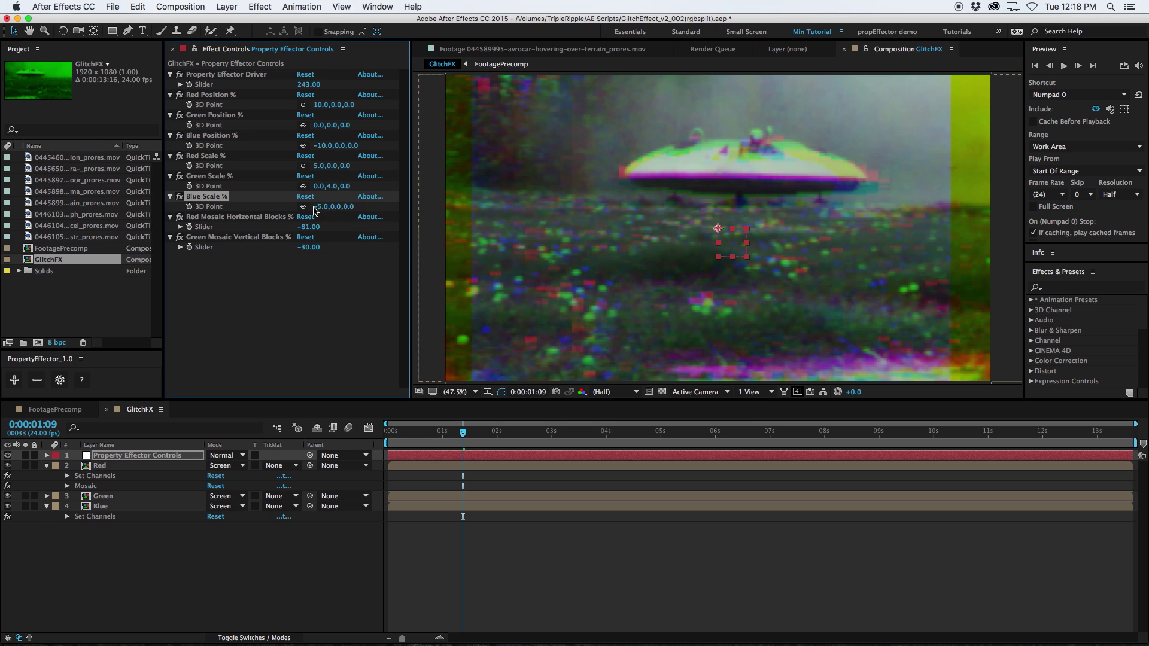
left_click_drag(326, 211, 326, 212)
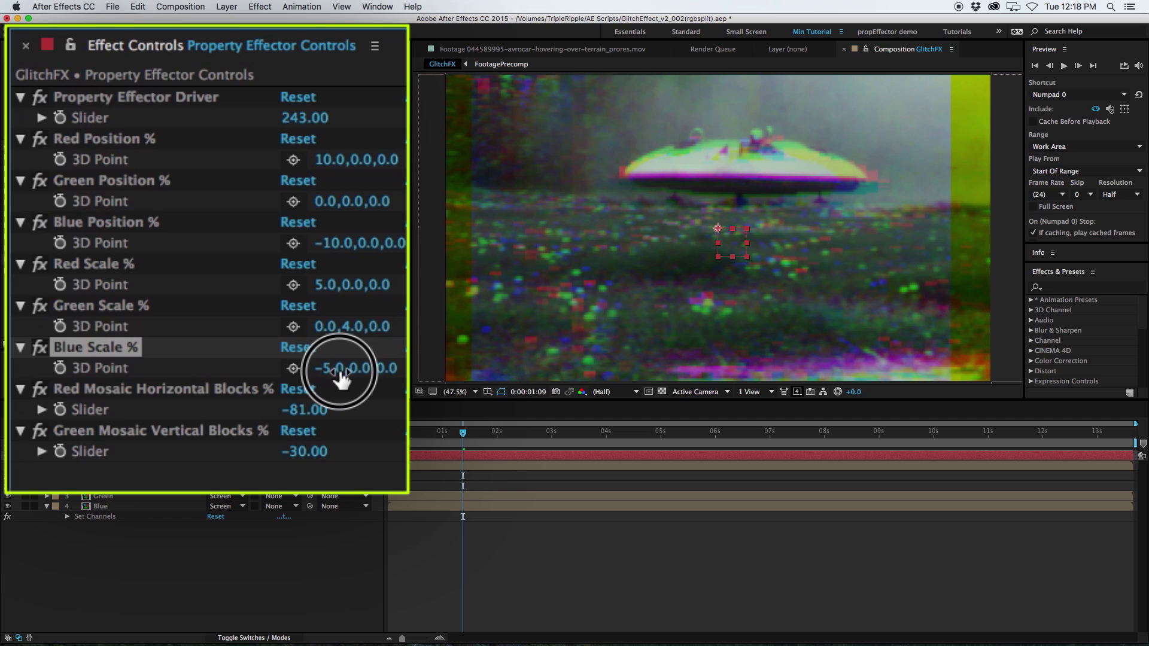
left_click(338, 374)
type("0")
key("Return")
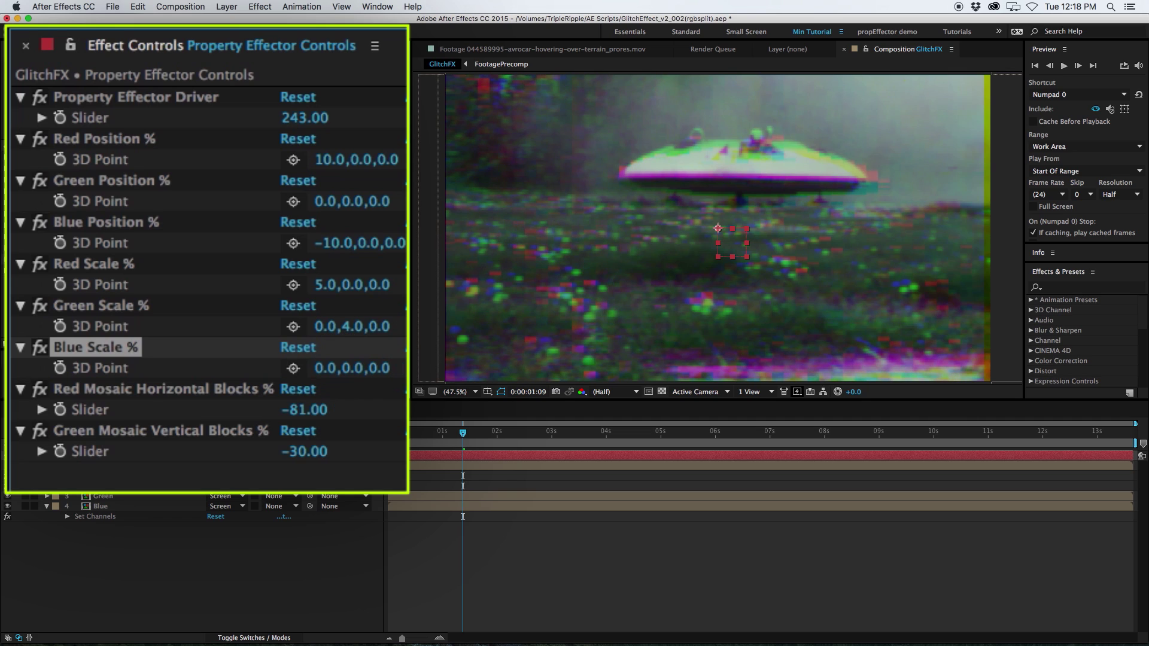
left_click(323, 371)
key("Up")
key("Up")
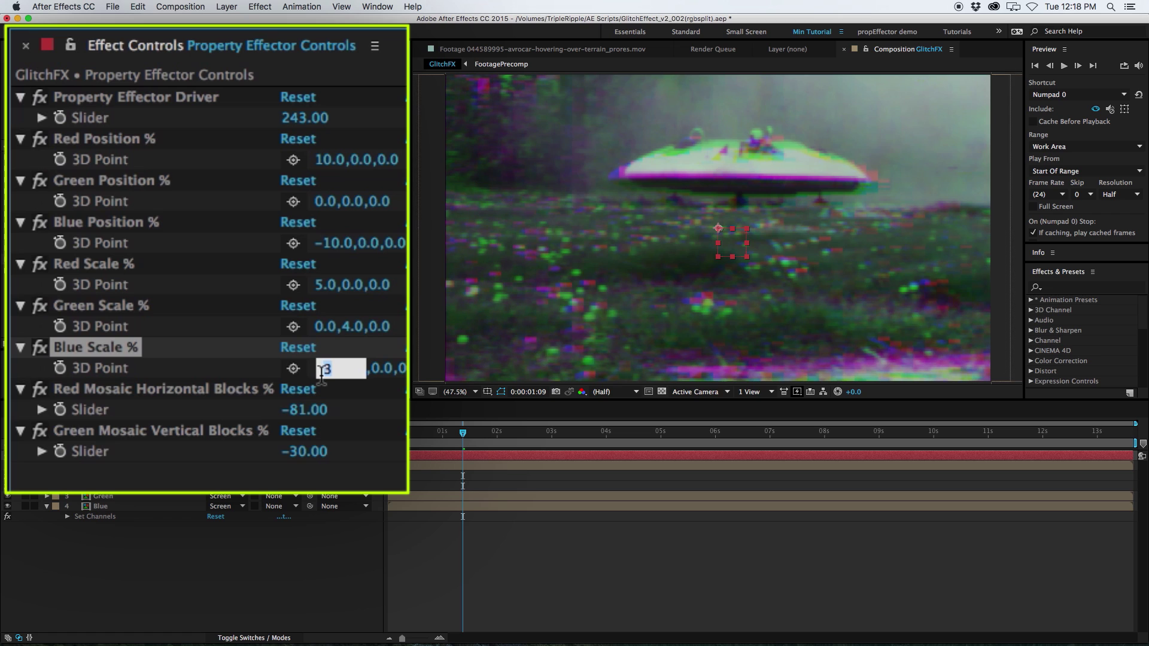
key("Return")
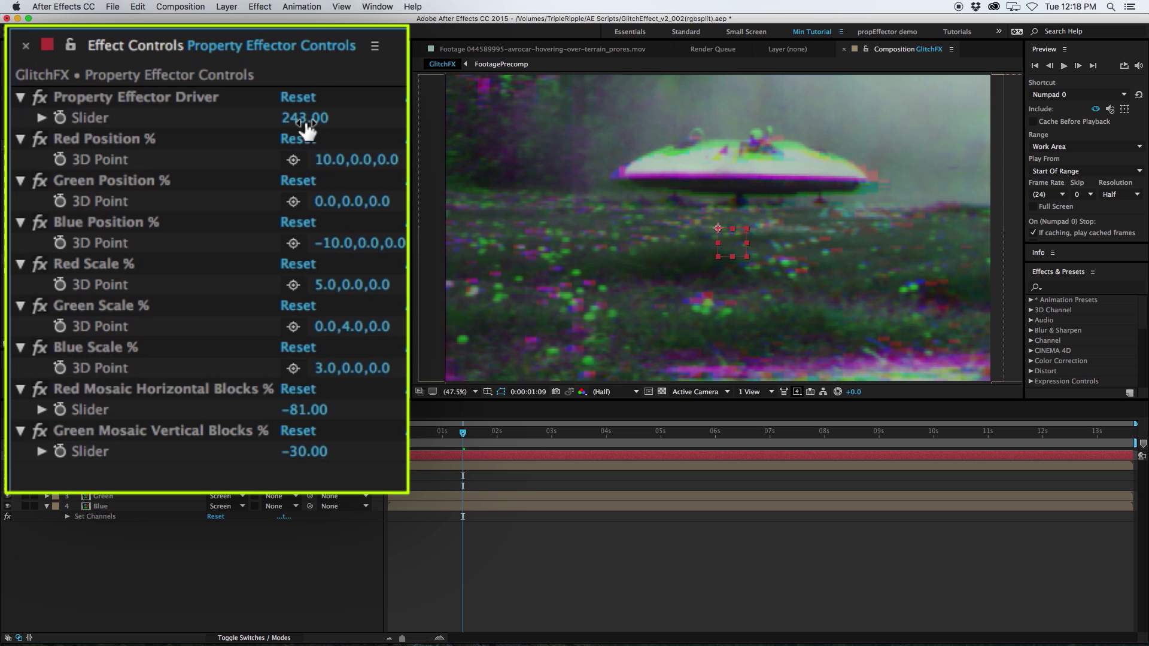
mouse_move(307, 129)
left_mouse_down()
mouse_move(359, 117)
mouse_move(290, 131)
mouse_move(322, 125)
left_mouse_up()
left_click(305, 559)
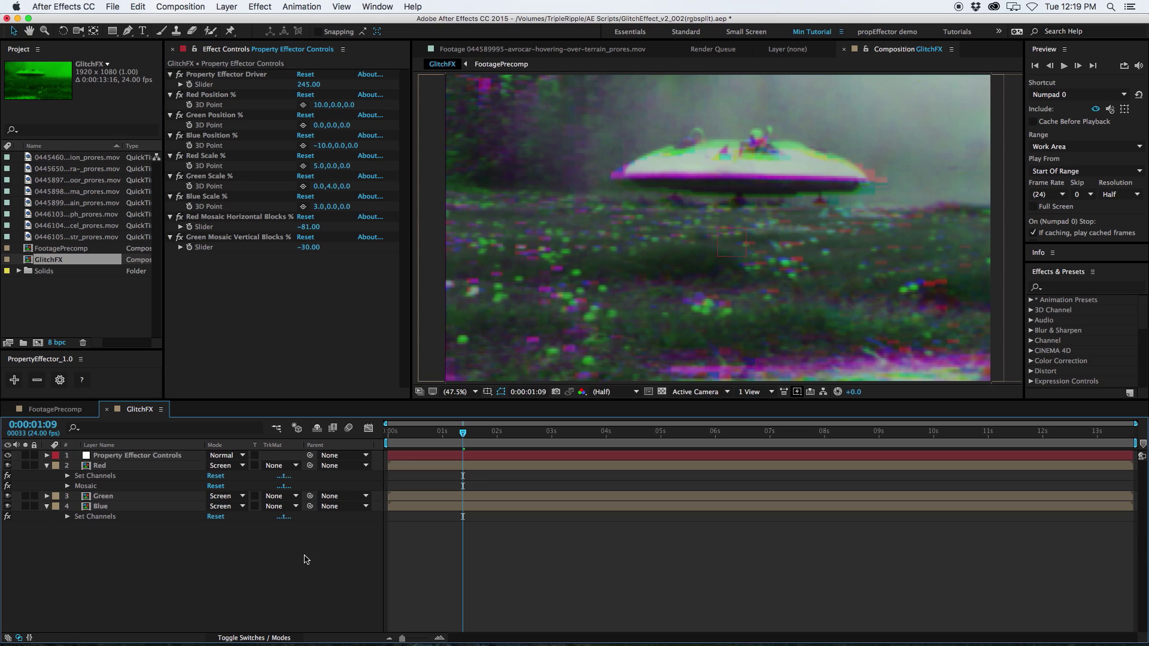
Create a new solid named 'Lines' and apply Venetian Blinds to it.
key("super+y")
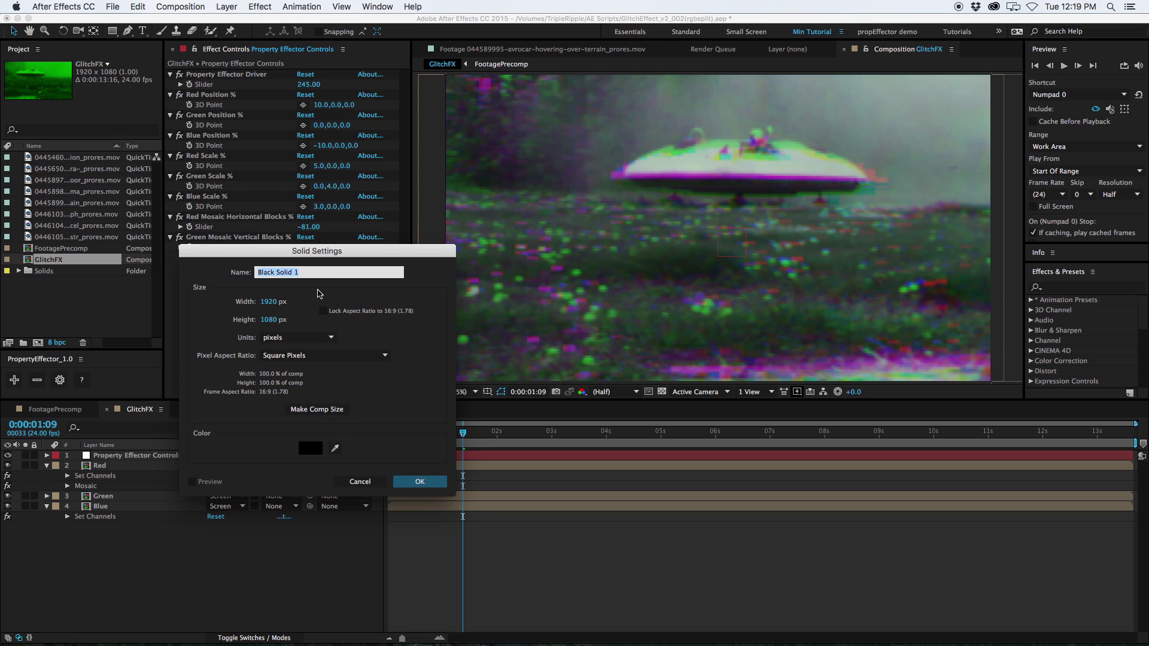
type("Lines")
key("Return")
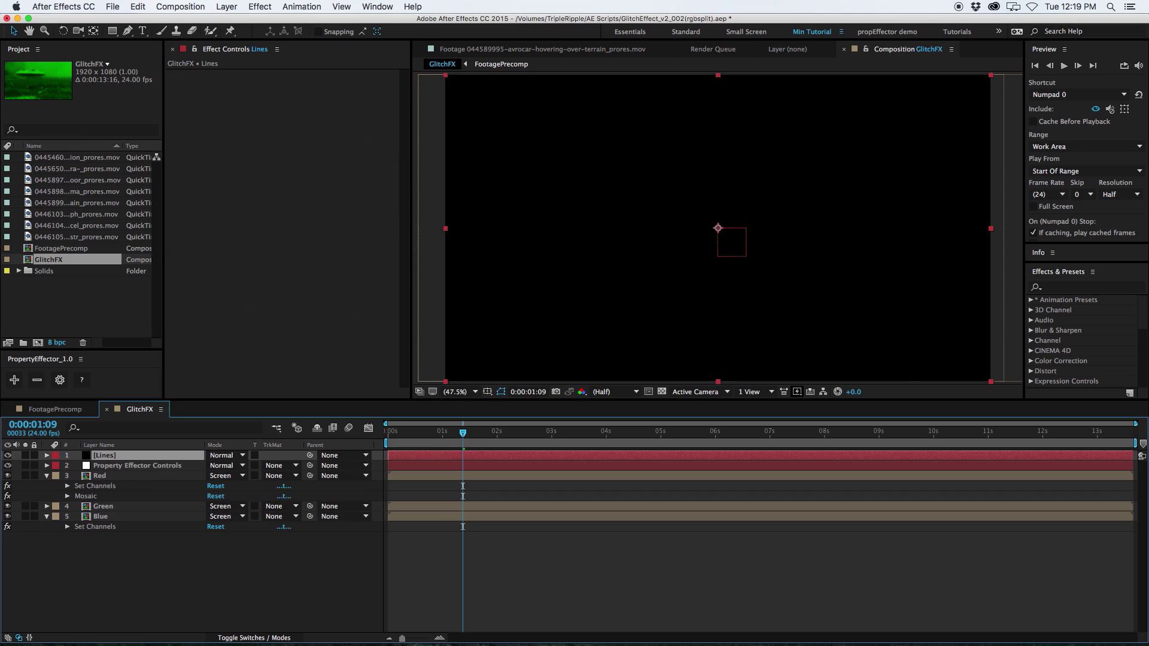
left_click(260, 7)
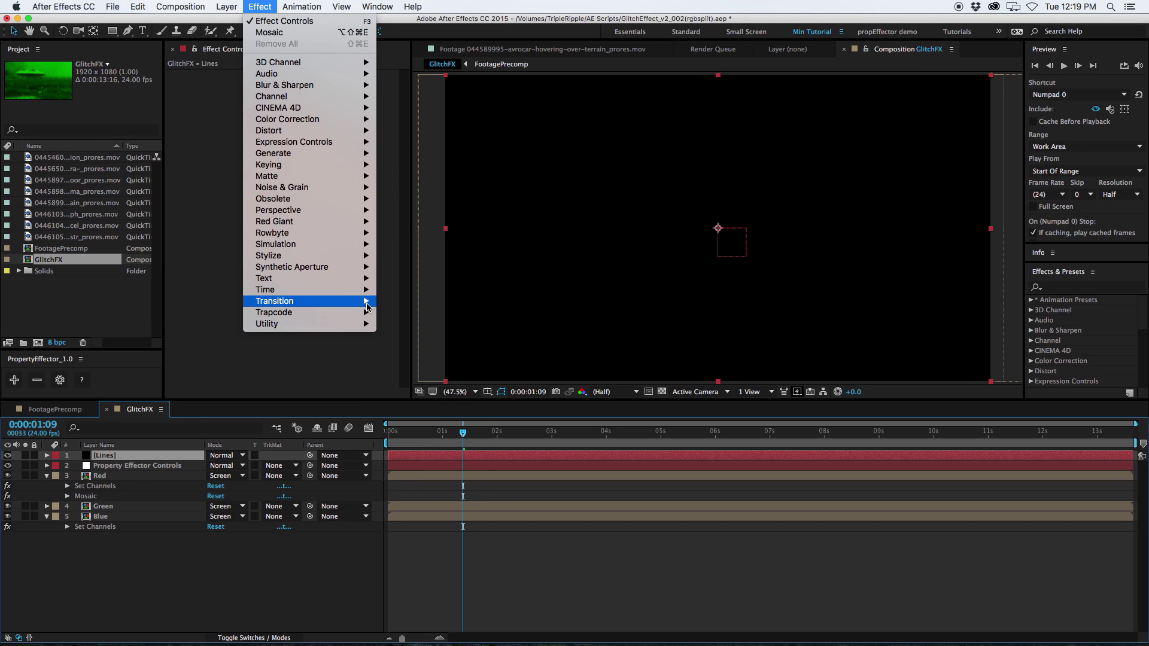
mouse_move(368, 307)
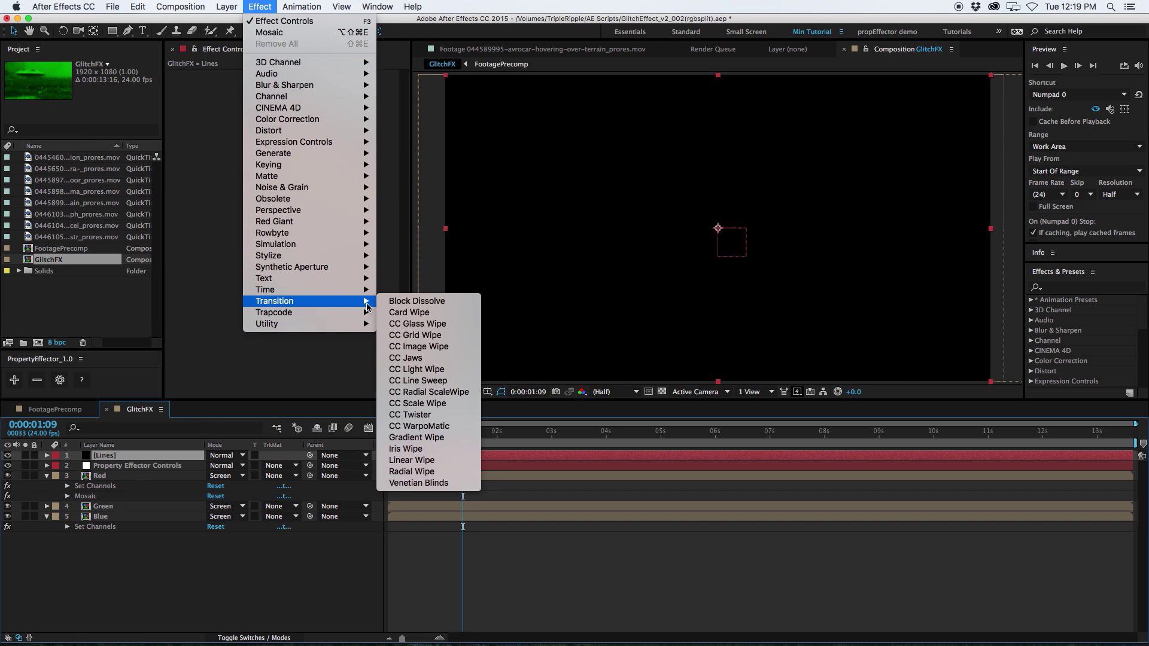
left_click(461, 483)
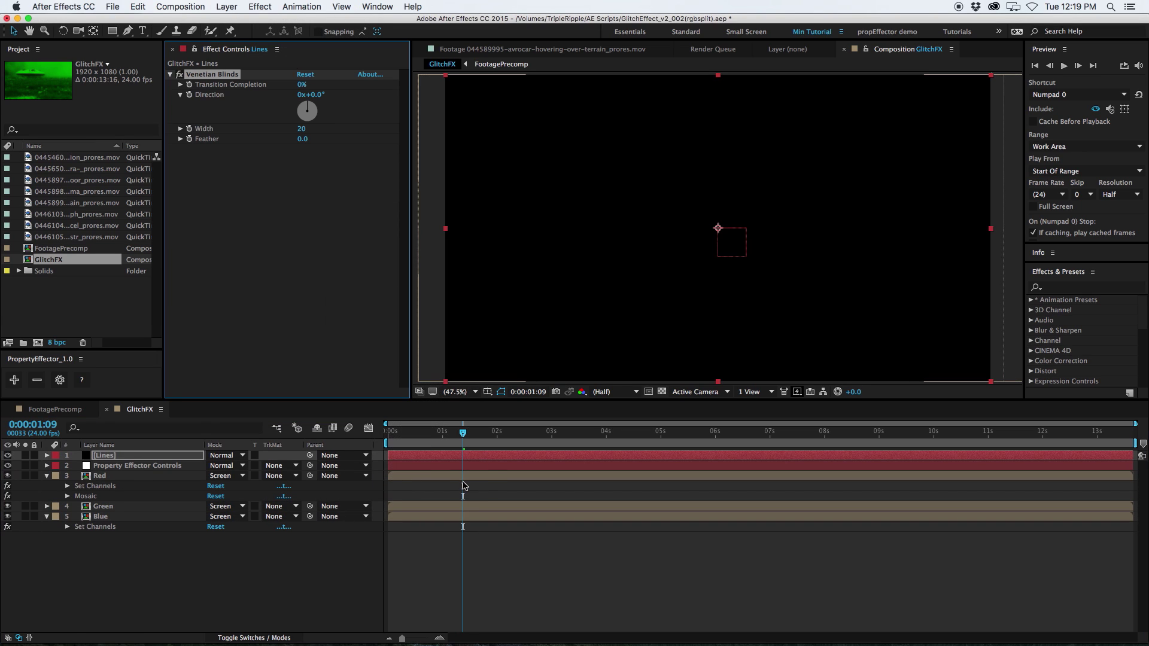
Set the blinds to 50% completion, 90° direction and width 12, with Lines opacity at 27%.
left_click(302, 87)
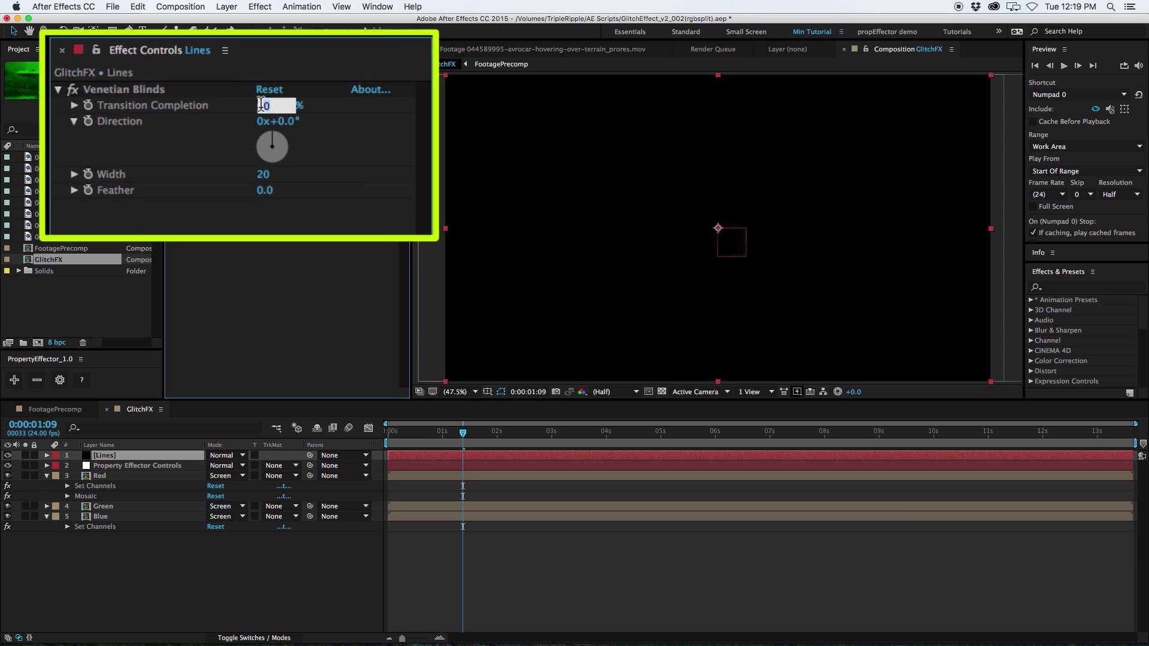
key("Return")
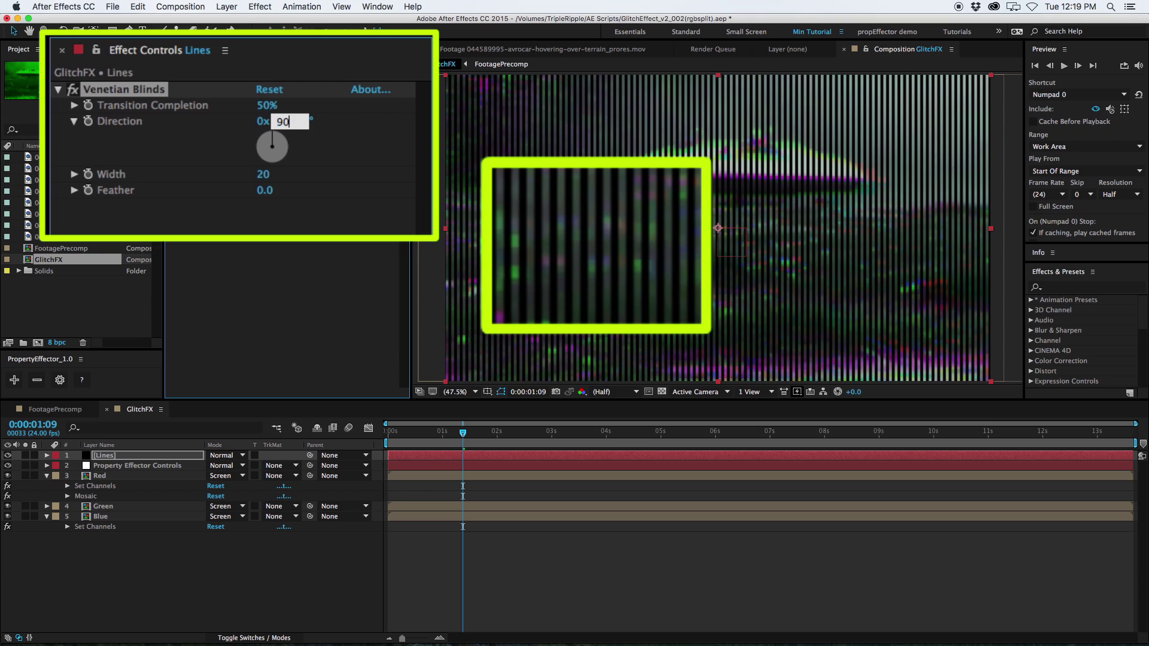
type("90")
key("Return")
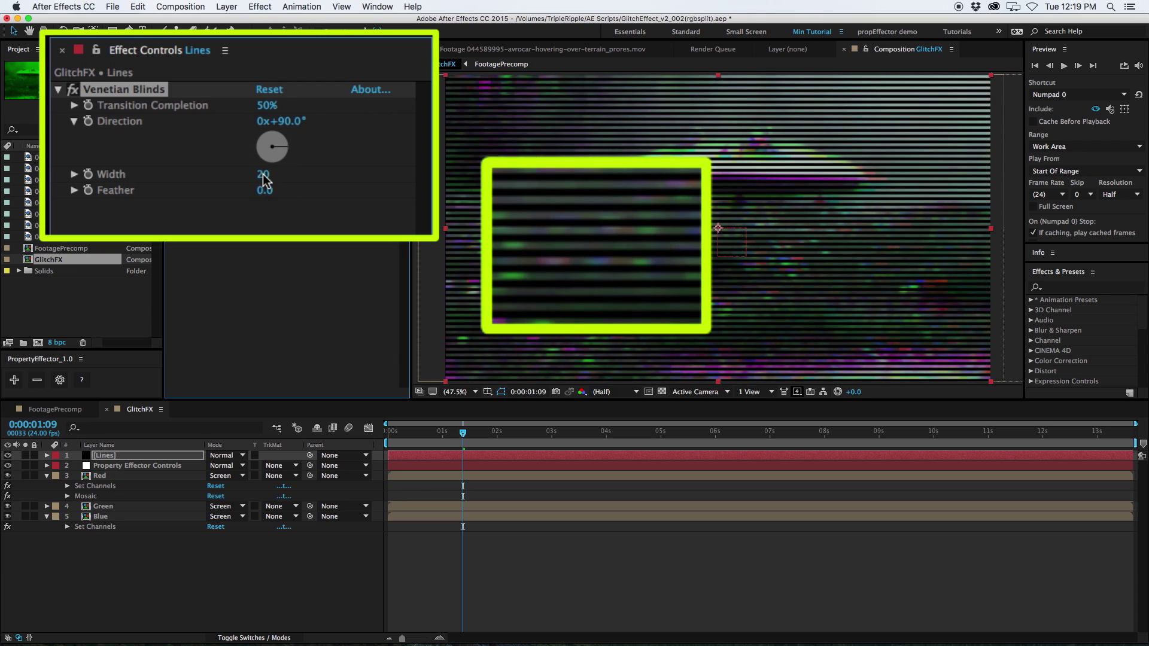
type("12")
key("Return")
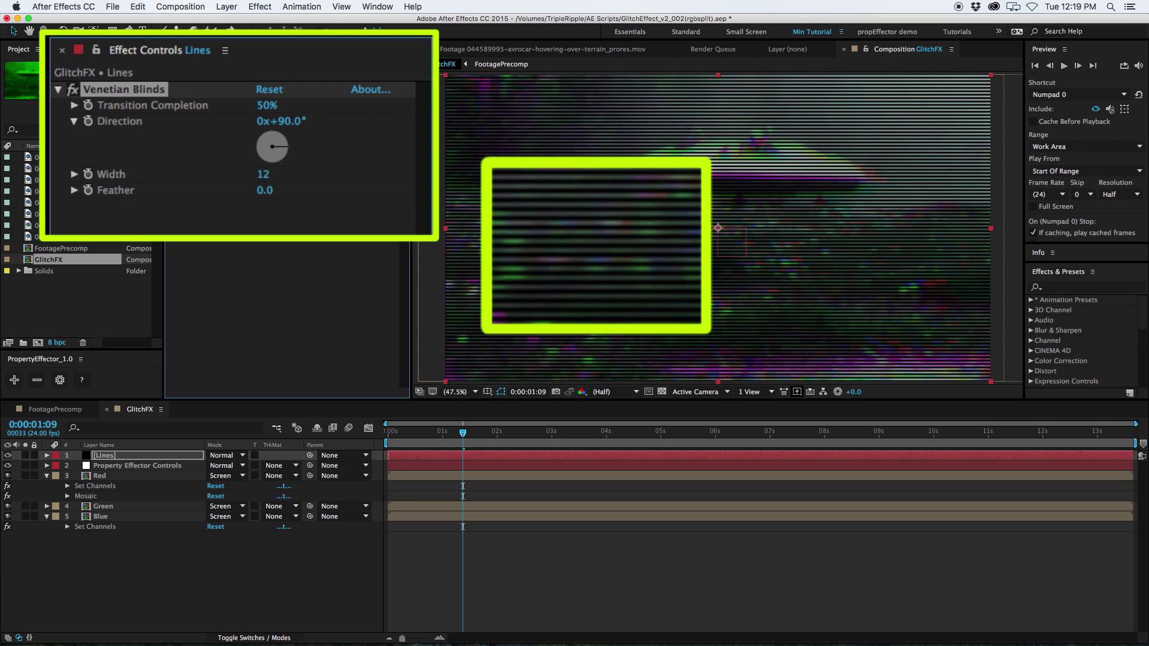
key("t")
left_click_drag(217, 468, 174, 469)
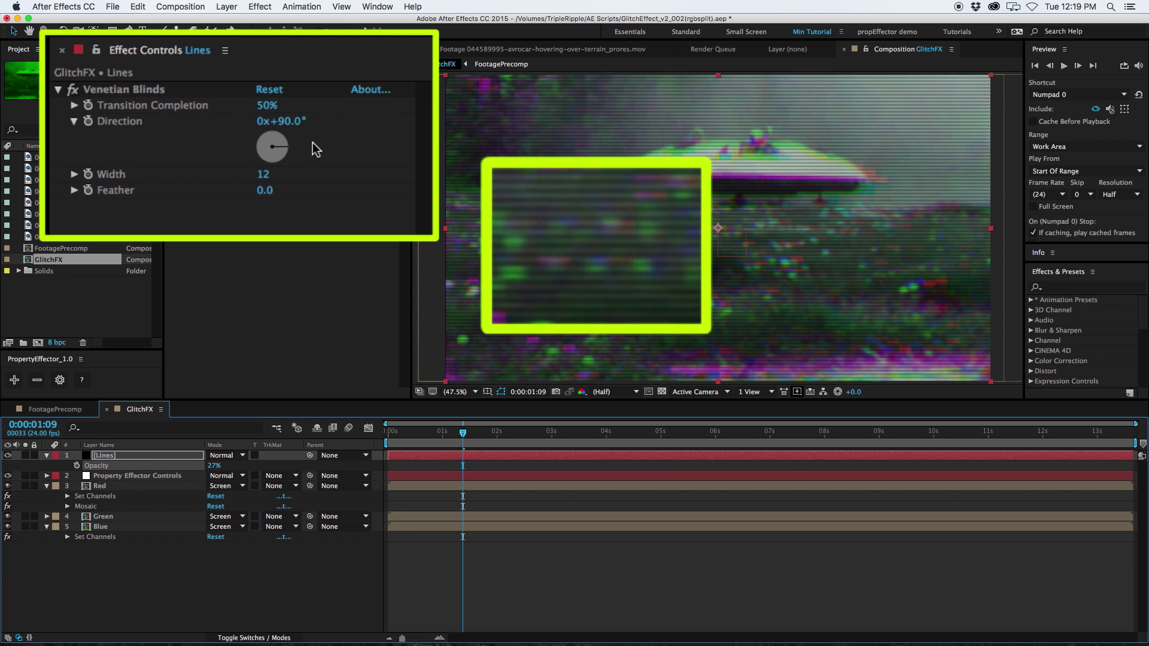
Refine the blinds to 80% Transition Completion and width 12, and raise Lines opacity to 53%.
left_click(268, 175)
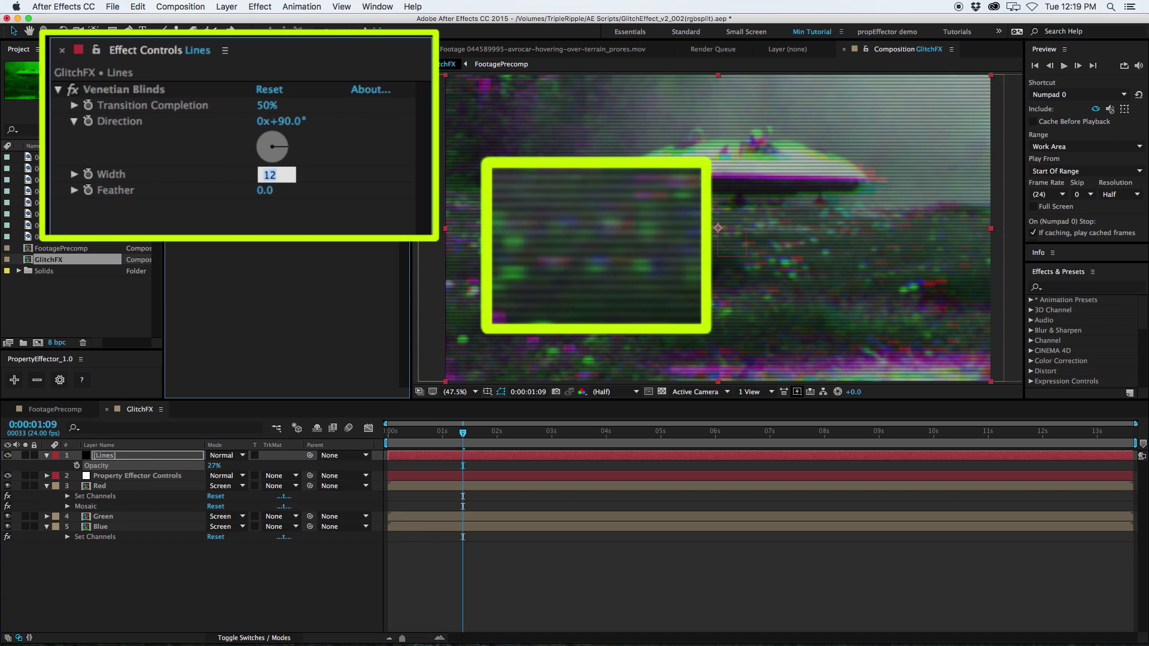
type("10")
key("Return")
mouse_move(265, 108)
left_mouse_down()
mouse_move(287, 107)
mouse_move(220, 111)
mouse_move(259, 109)
left_mouse_up()
left_click_drag(264, 179, 263, 178)
left_click_drag(215, 465, 231, 467)
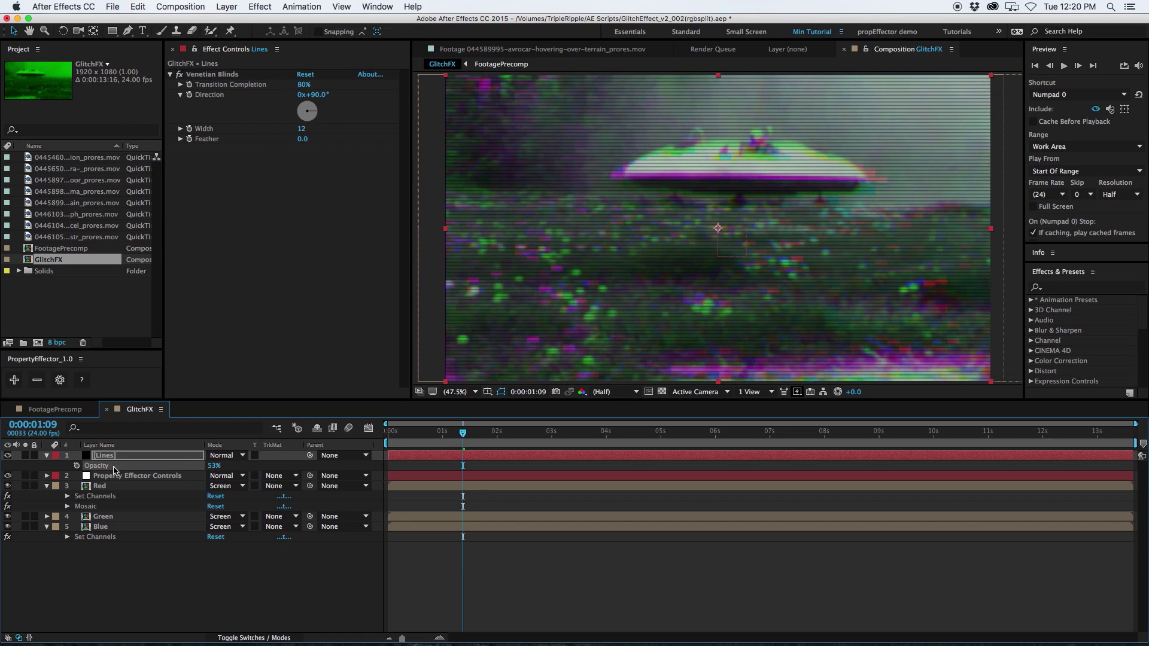
Link Lines Opacity to a new Property Effector control, set its base to 0, and raise the Driver to 240.
left_click(17, 379)
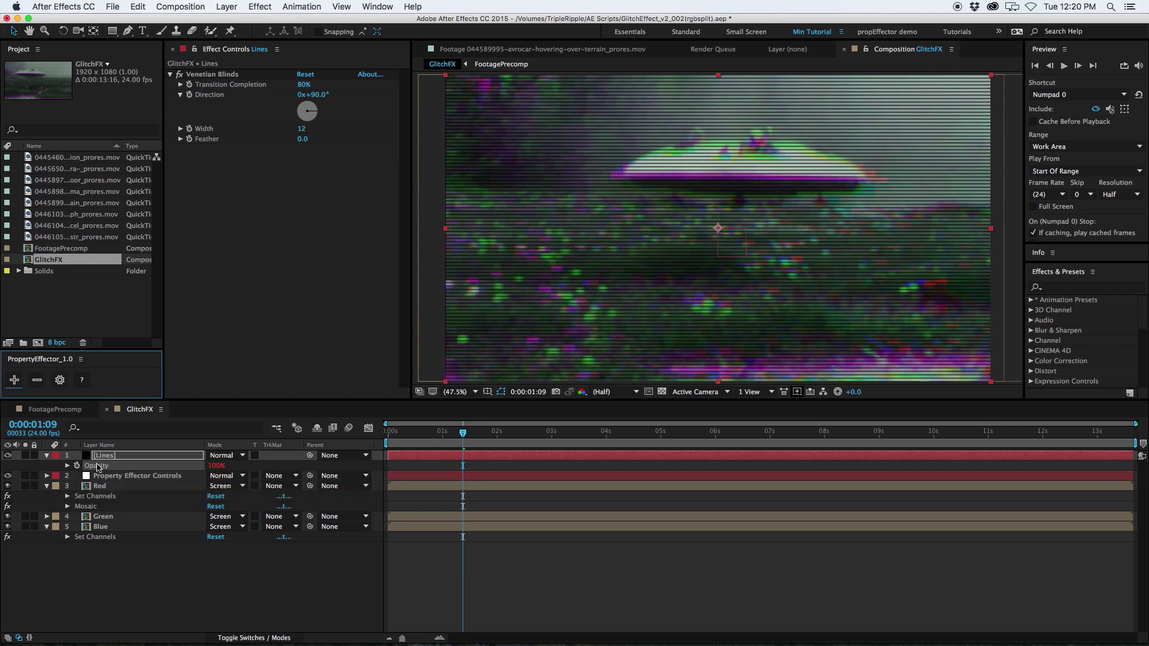
left_click(108, 478)
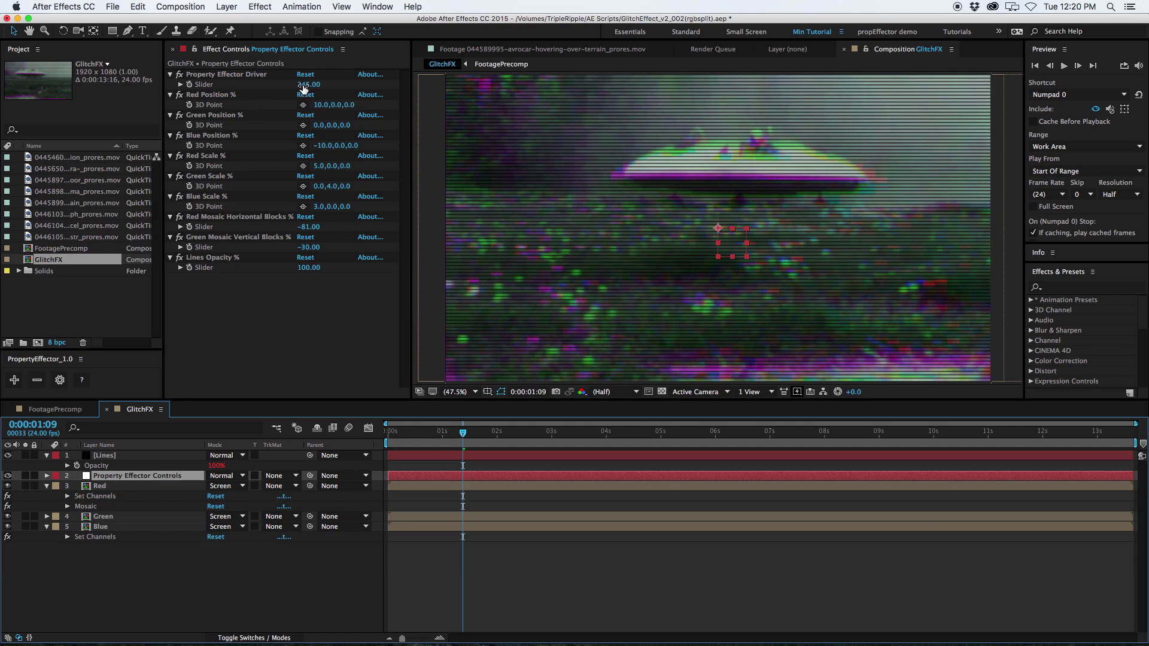
mouse_move(304, 89)
left_mouse_down()
mouse_move(269, 80)
mouse_move(249, 105)
mouse_move(298, 81)
left_mouse_up()
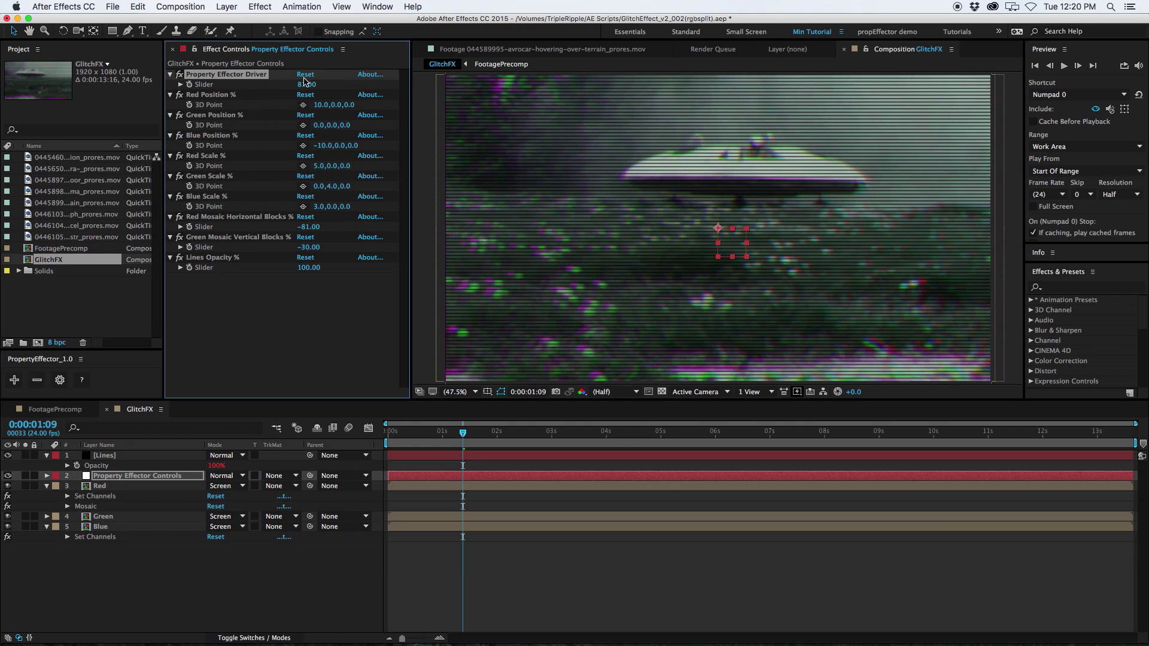
left_click(119, 457)
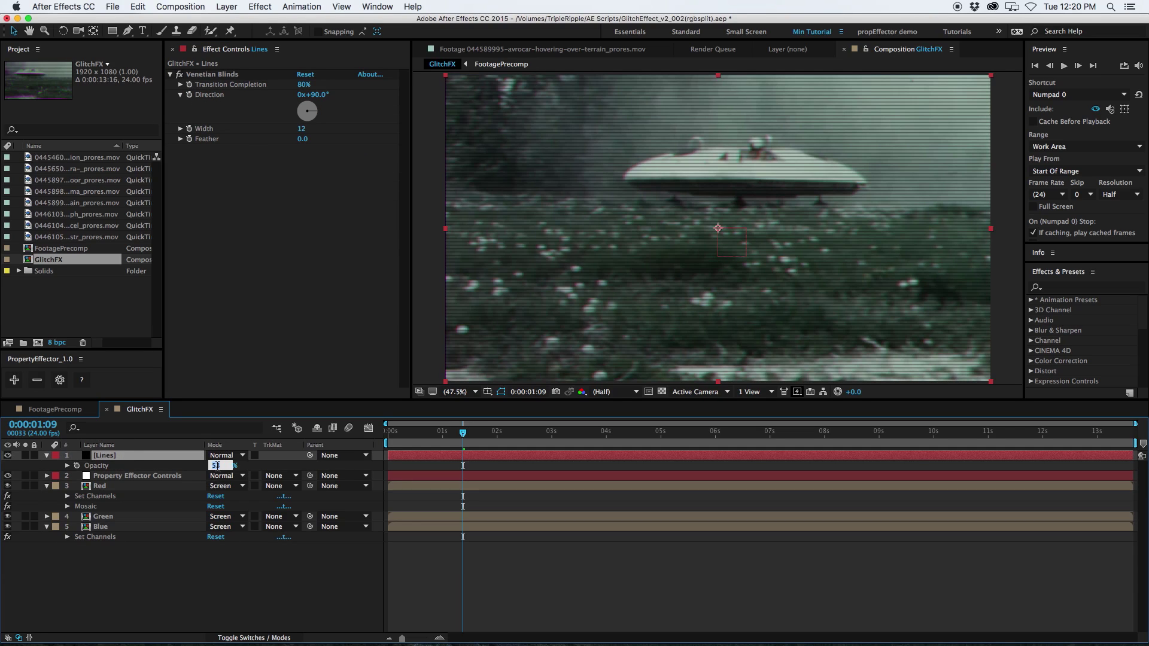
type("0")
key("Return")
left_click(154, 478)
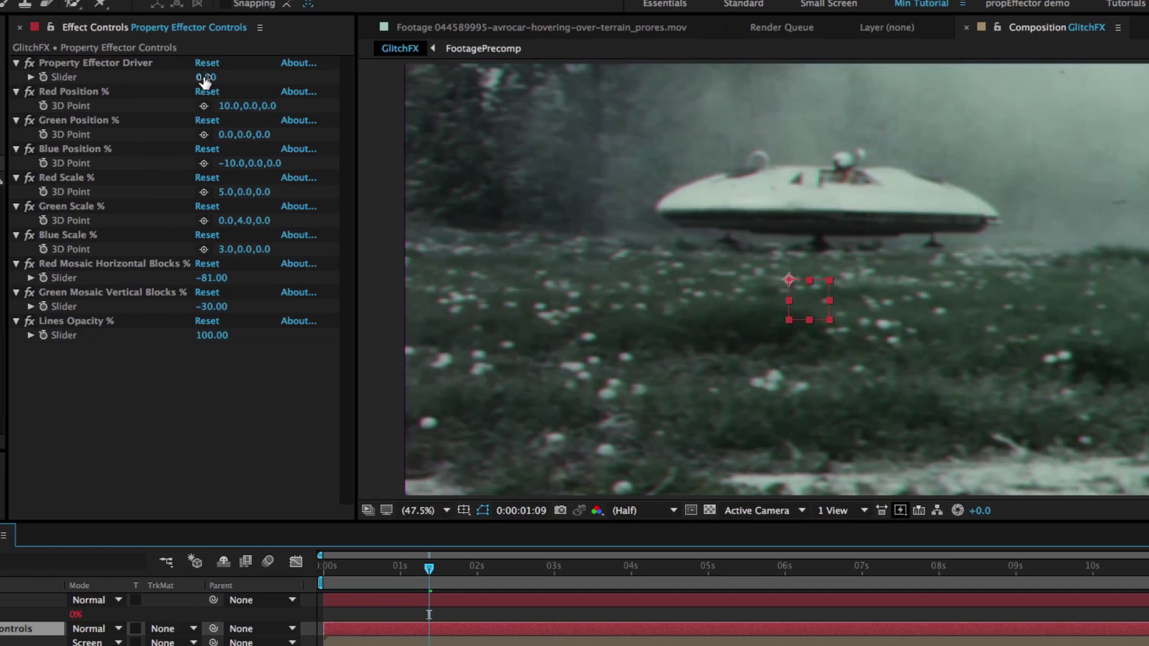
left_click_drag(305, 84, 414, 161)
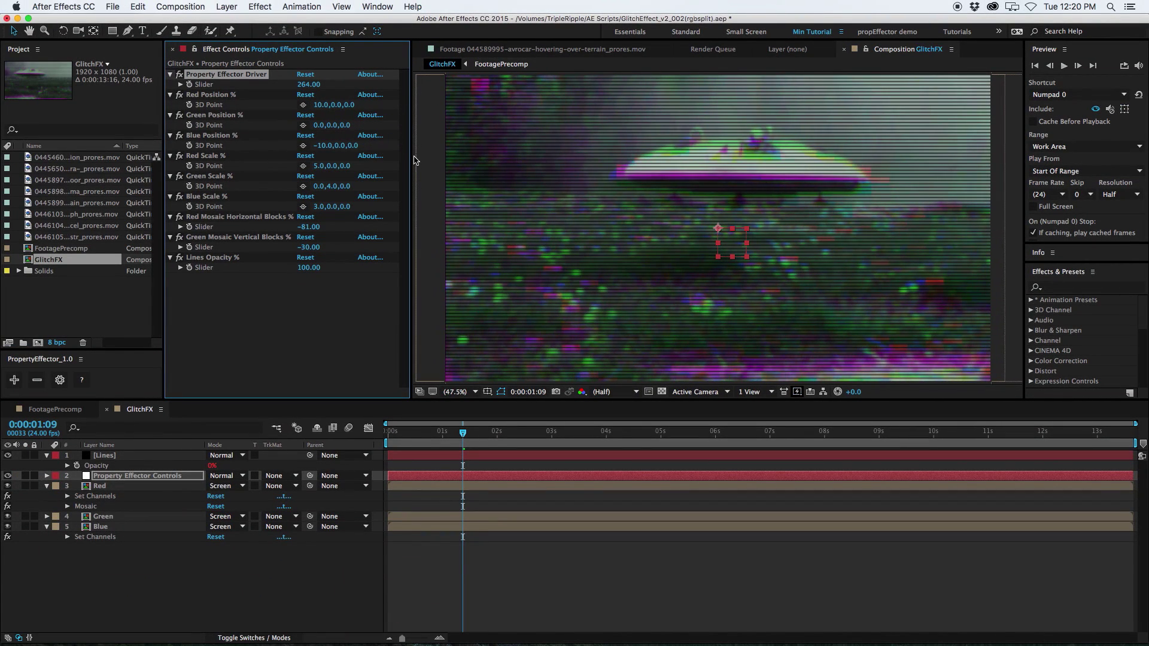
Duplicate the Green layer as Green 2 and set its blend mode to Lighten.
left_click(108, 518)
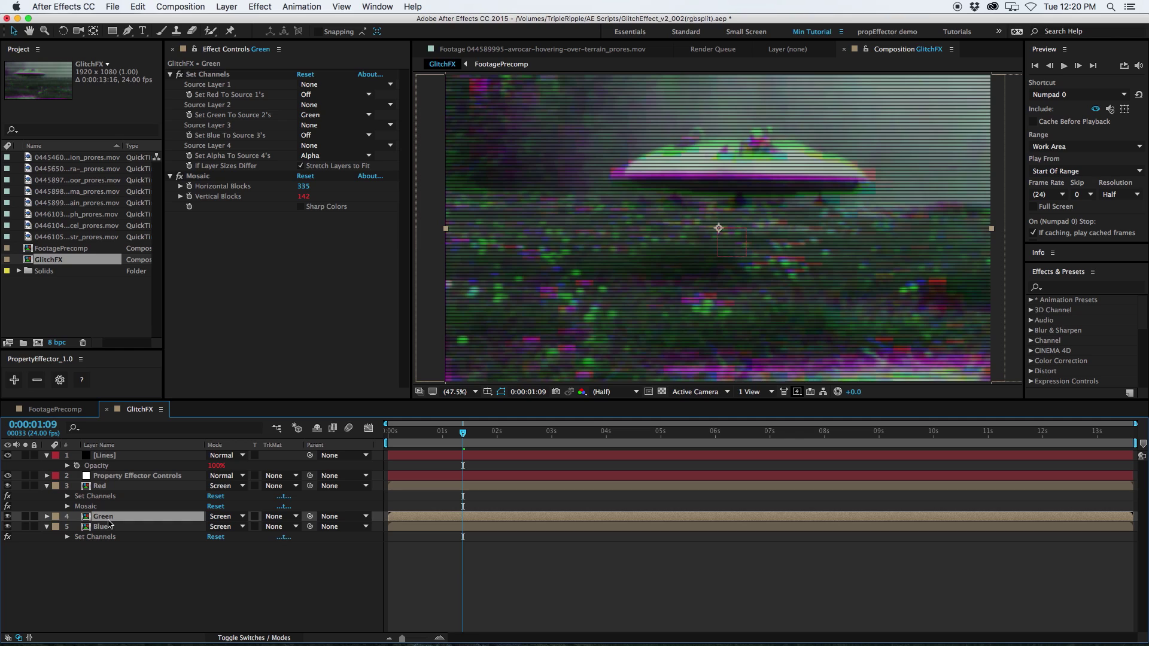
key("super+d")
left_click(221, 517)
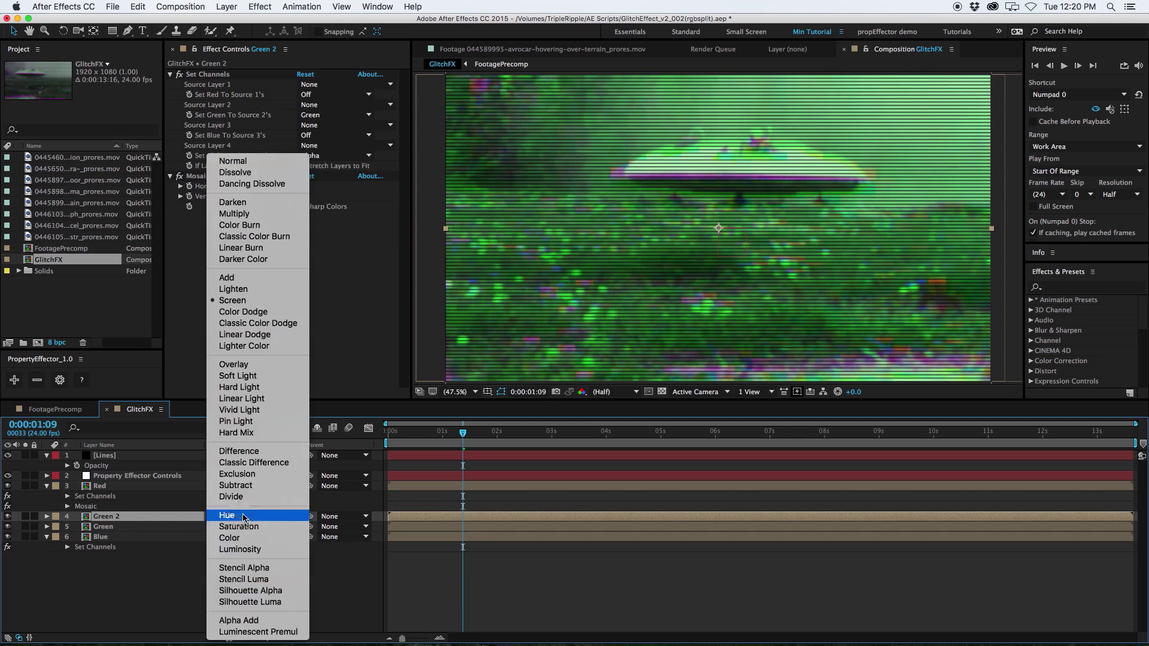
left_click(230, 300)
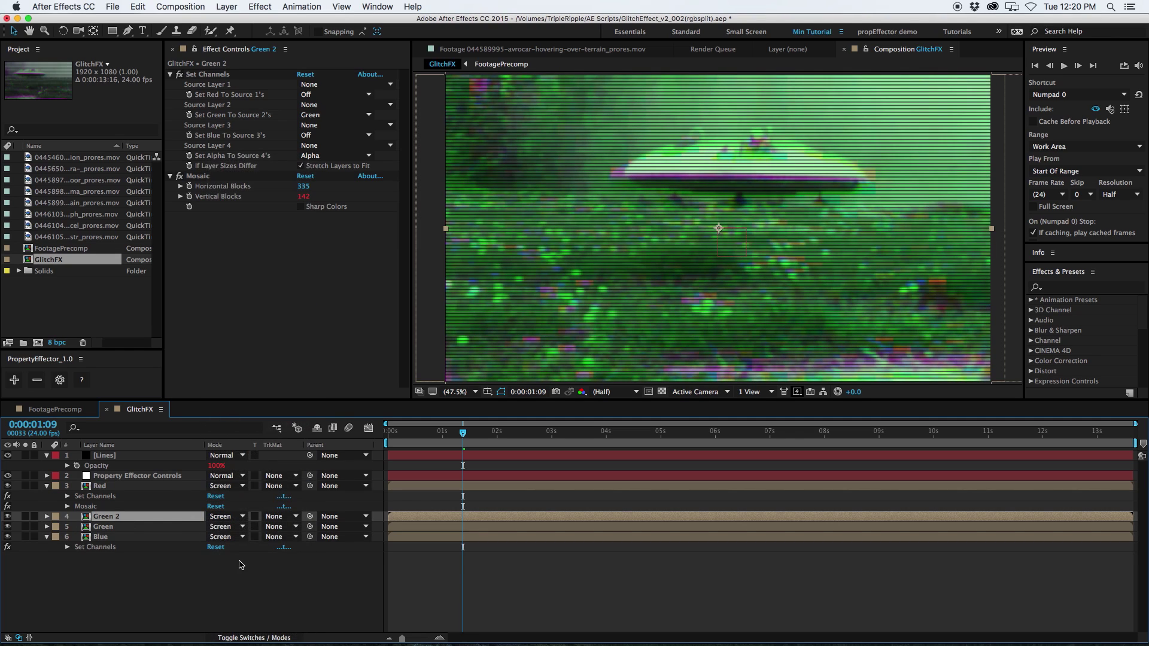
left_click(222, 517)
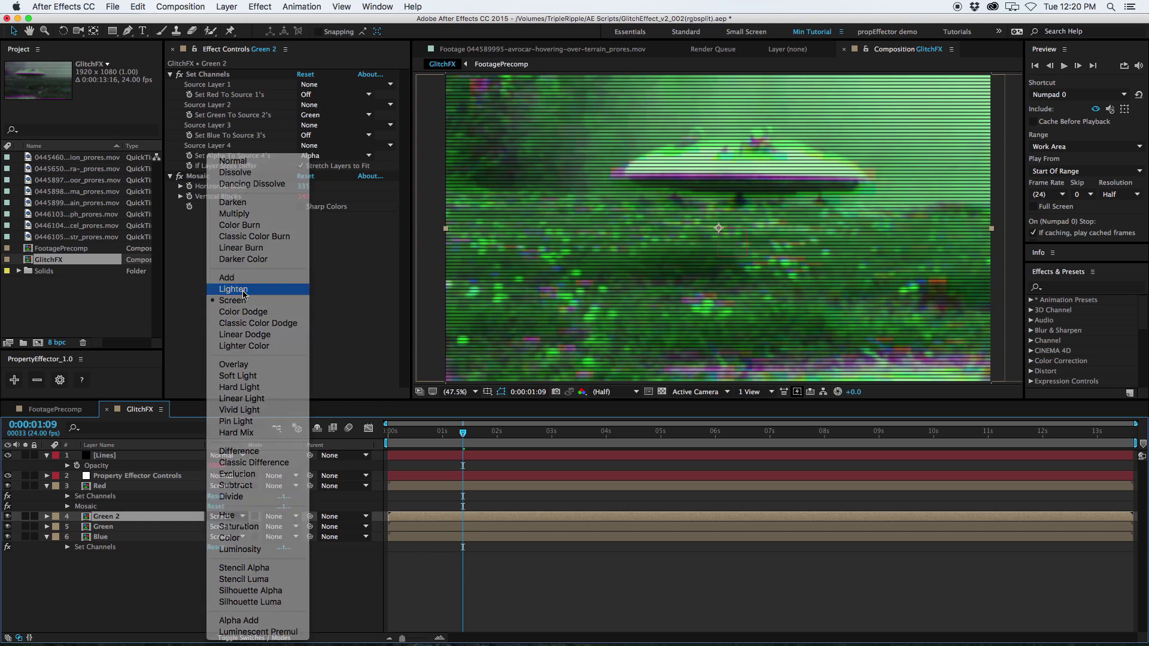
left_click(247, 285)
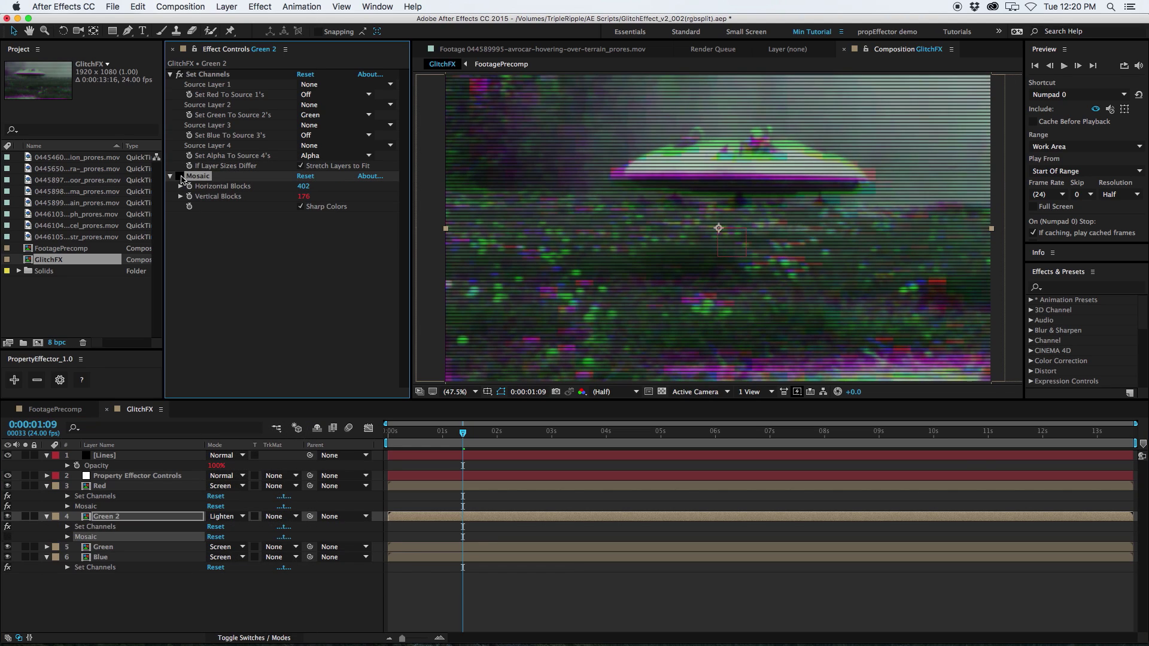
left_click(93, 517)
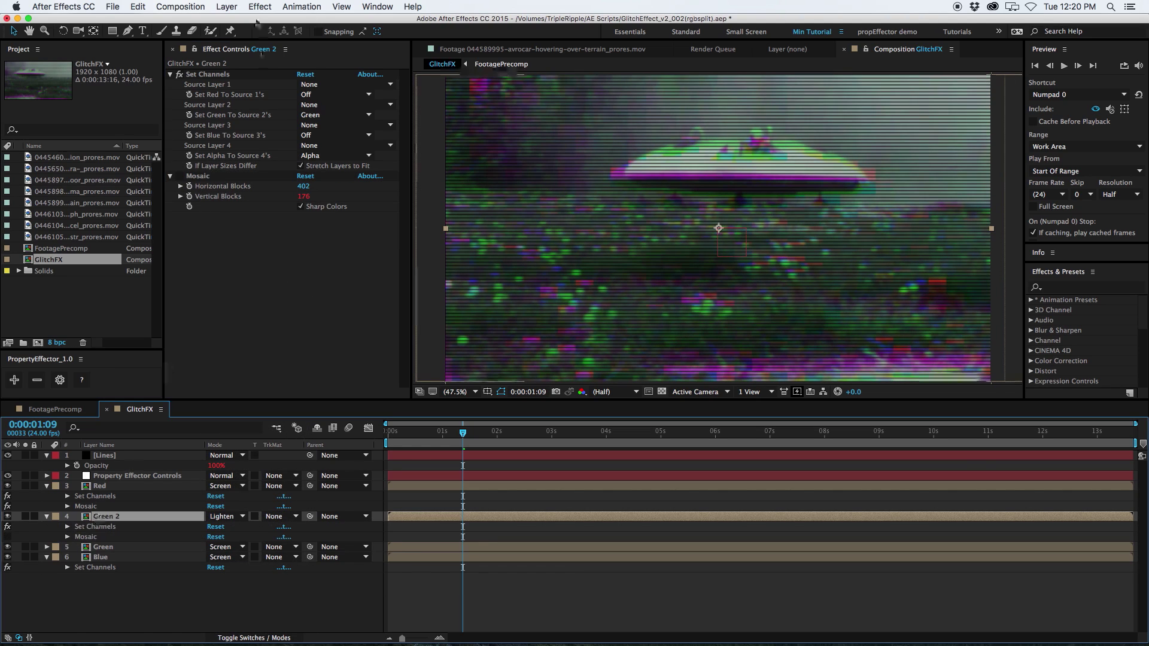
Add Fast Blur to Green 2 and drive its Blurriness with a Property Effector control set to 10.
left_click(260, 7)
mouse_move(305, 87)
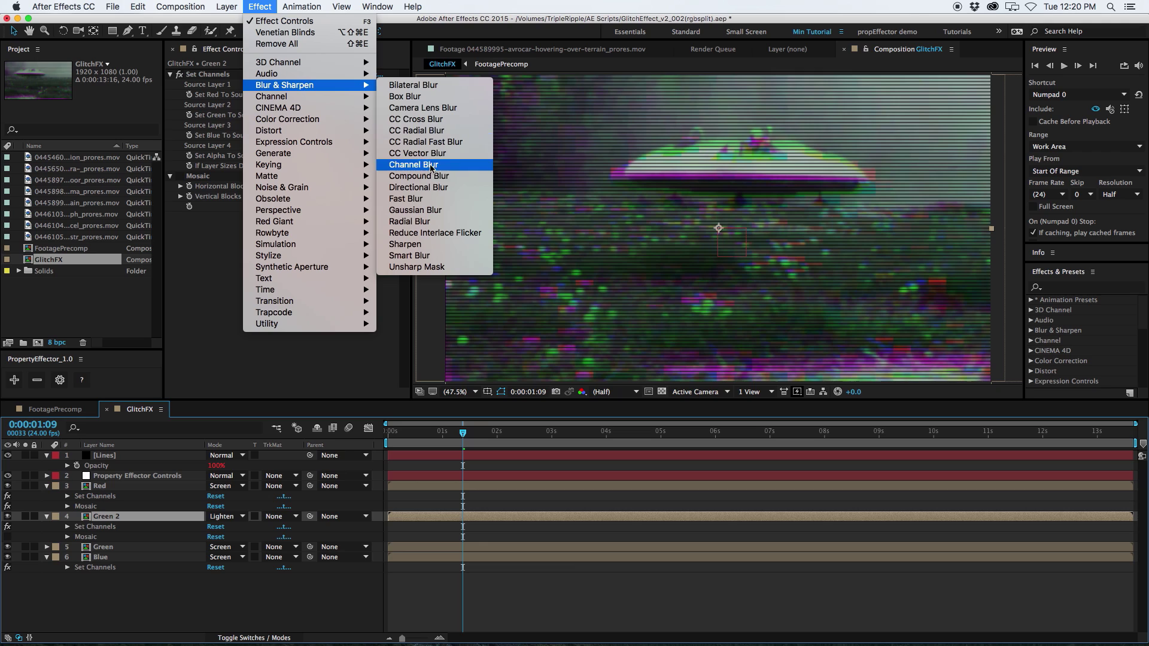
left_click(442, 202)
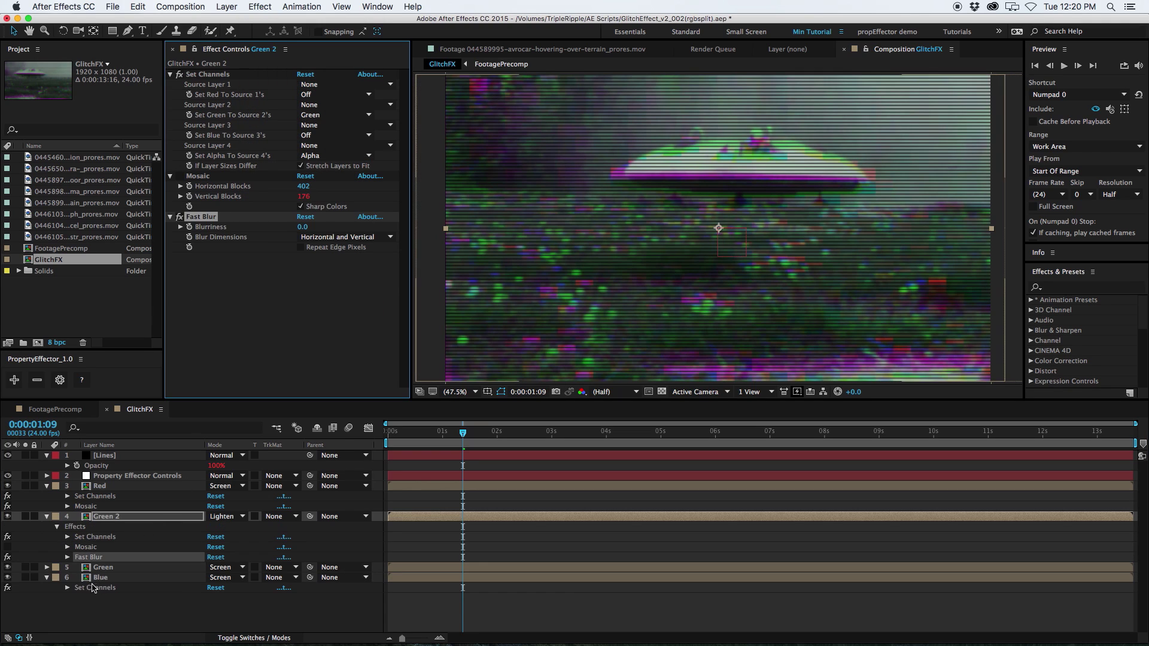
left_click(67, 557)
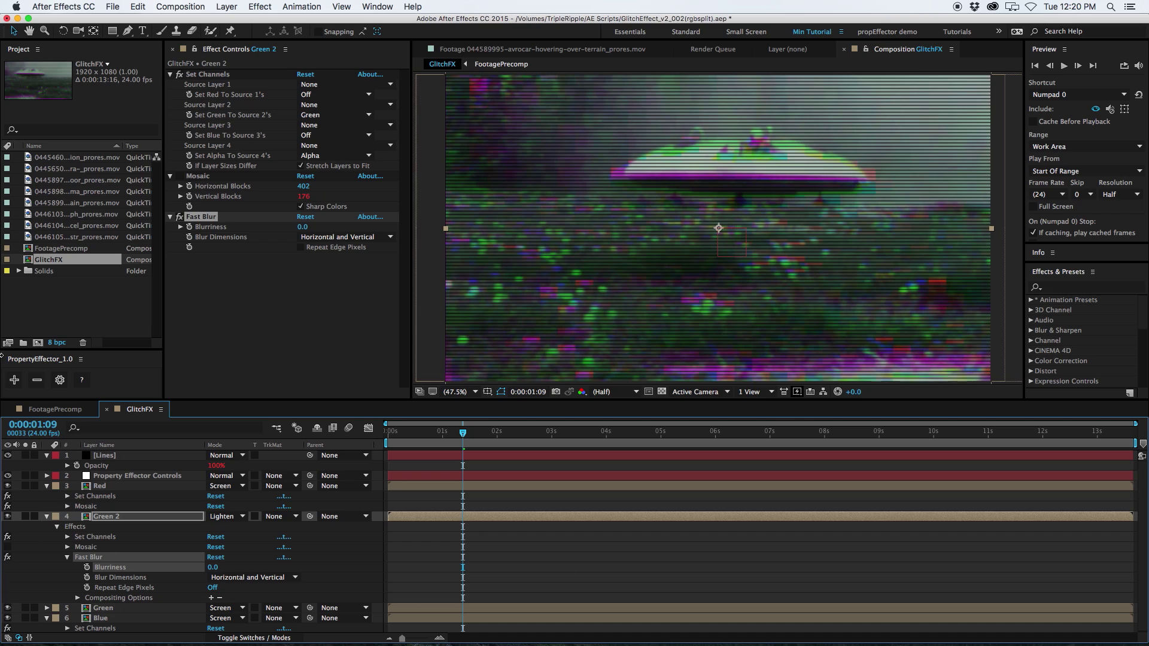
left_click(14, 380)
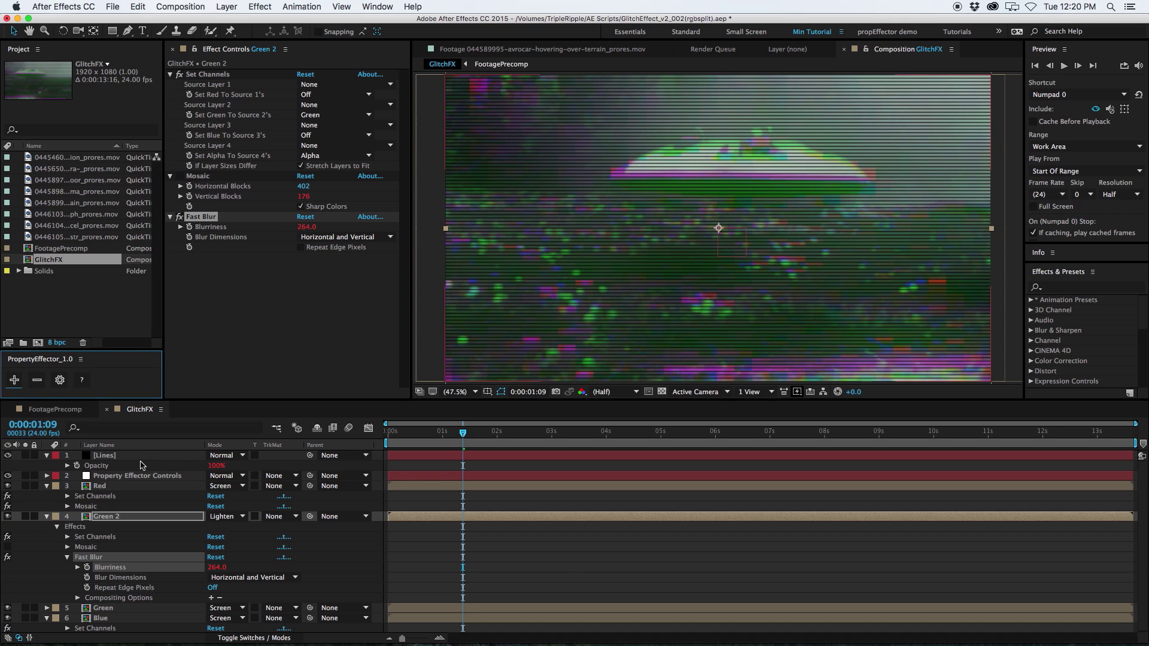
left_click_drag(311, 292, 264, 304)
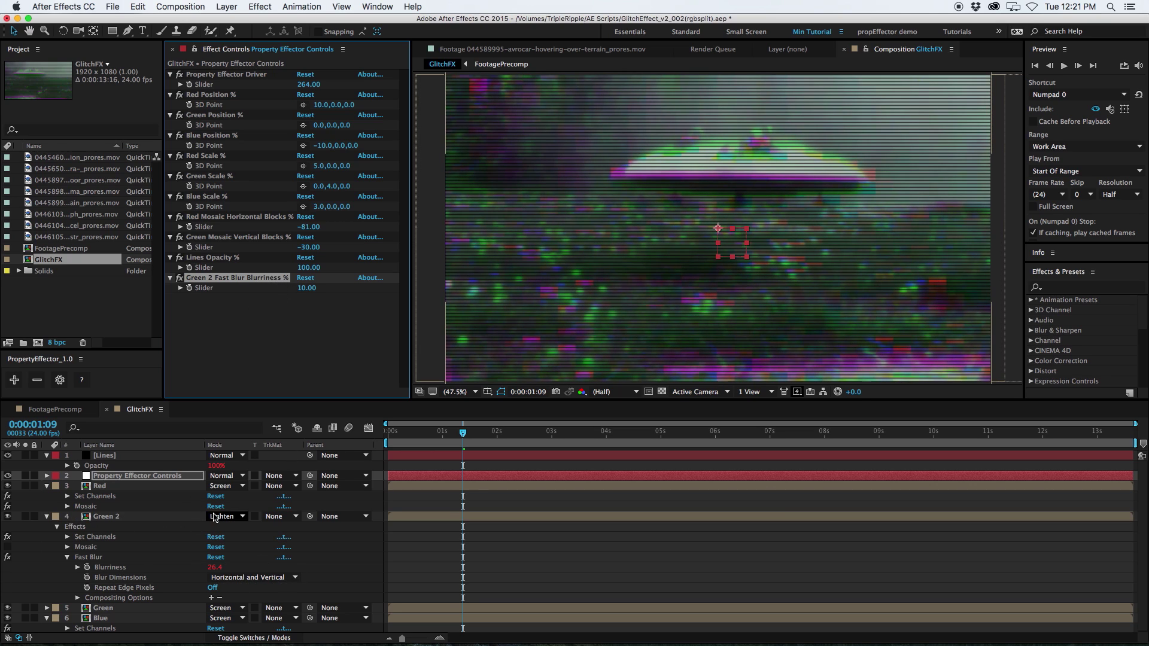
Switch Green 2 to Add mode and lower its opacity to about 14%.
left_click(215, 518)
left_click(222, 280)
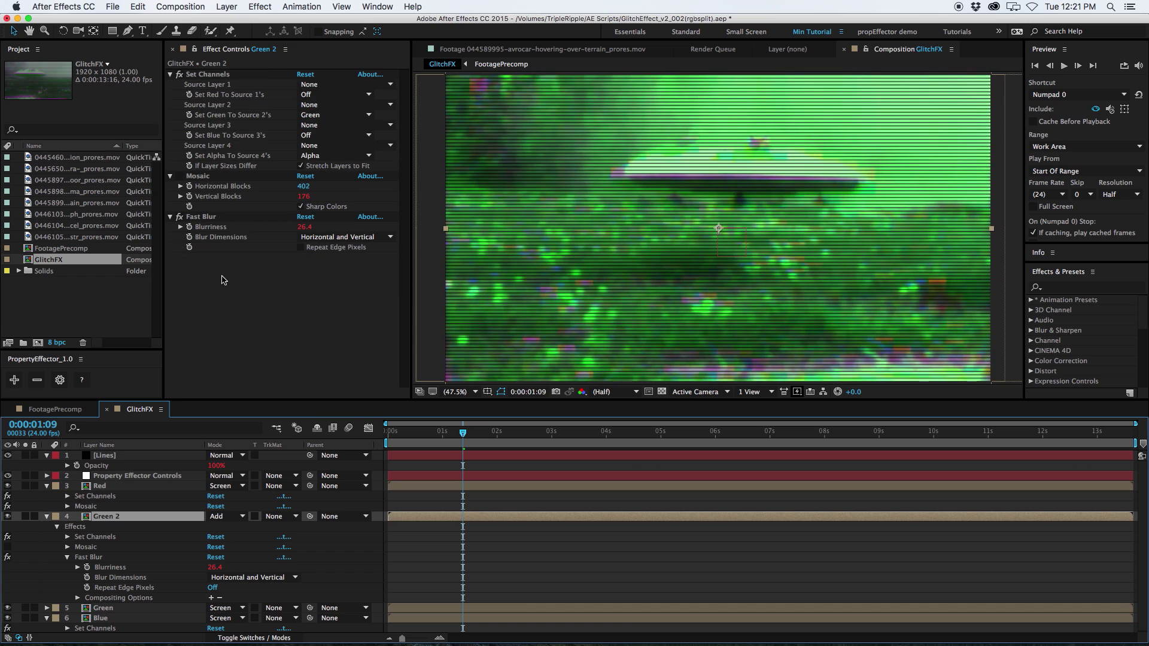
key("t")
left_click_drag(215, 526, 144, 534)
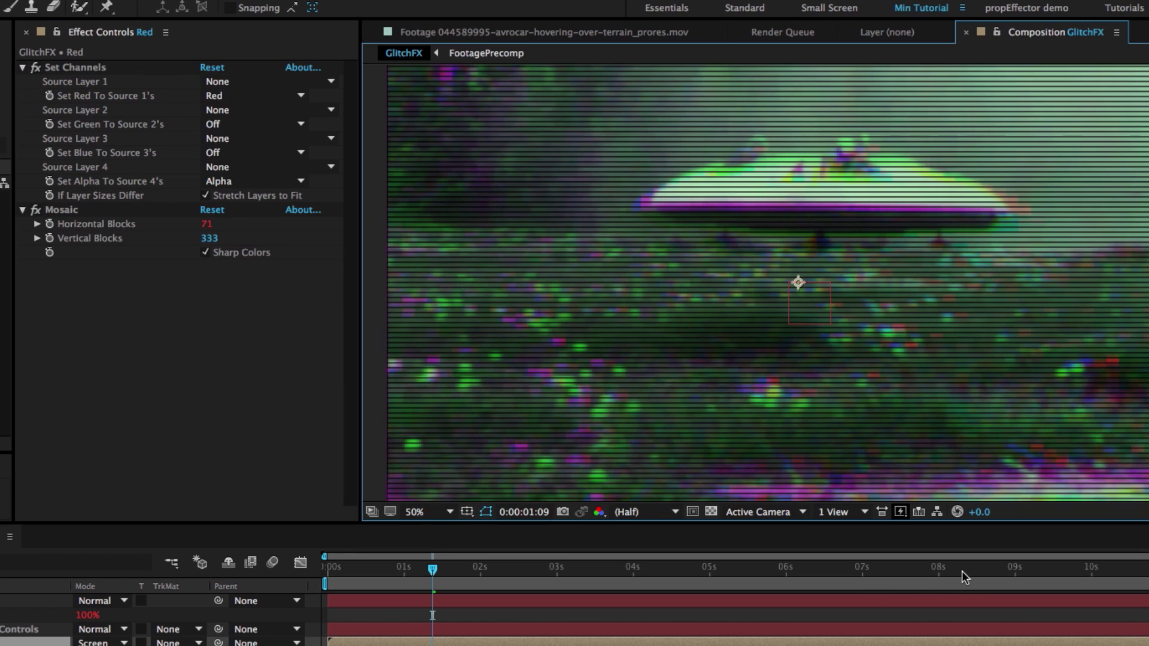
Preview a later frame, then set the Lines layer's blend mode to Overlay.
left_click_drag(961, 571, 906, 579)
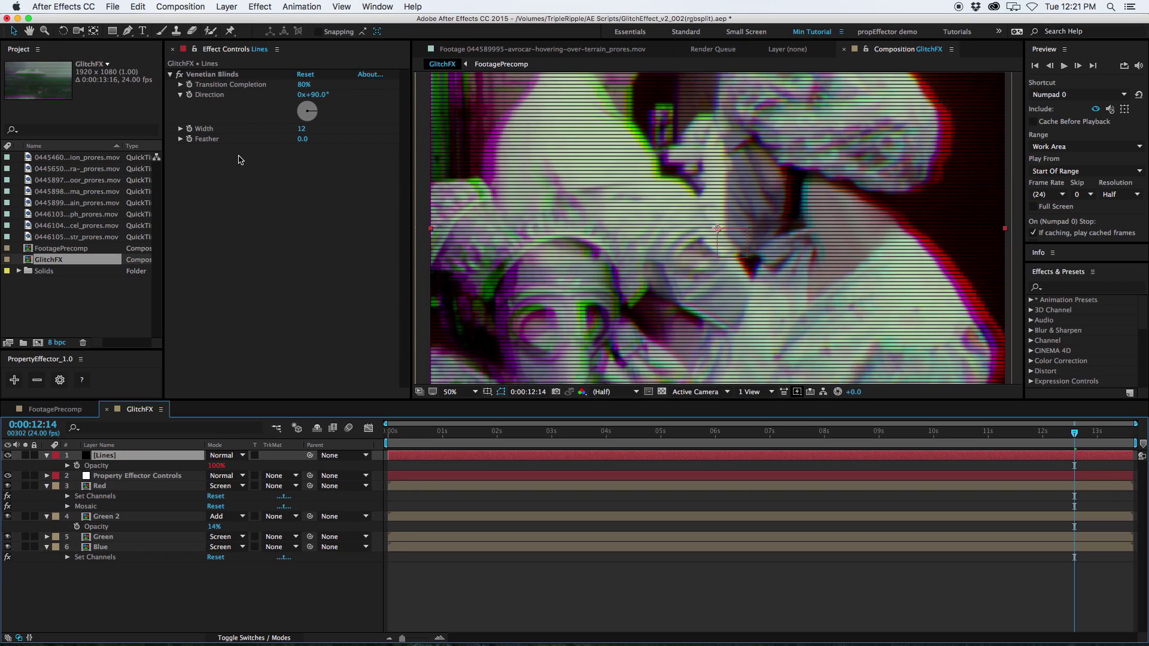
left_click(222, 455)
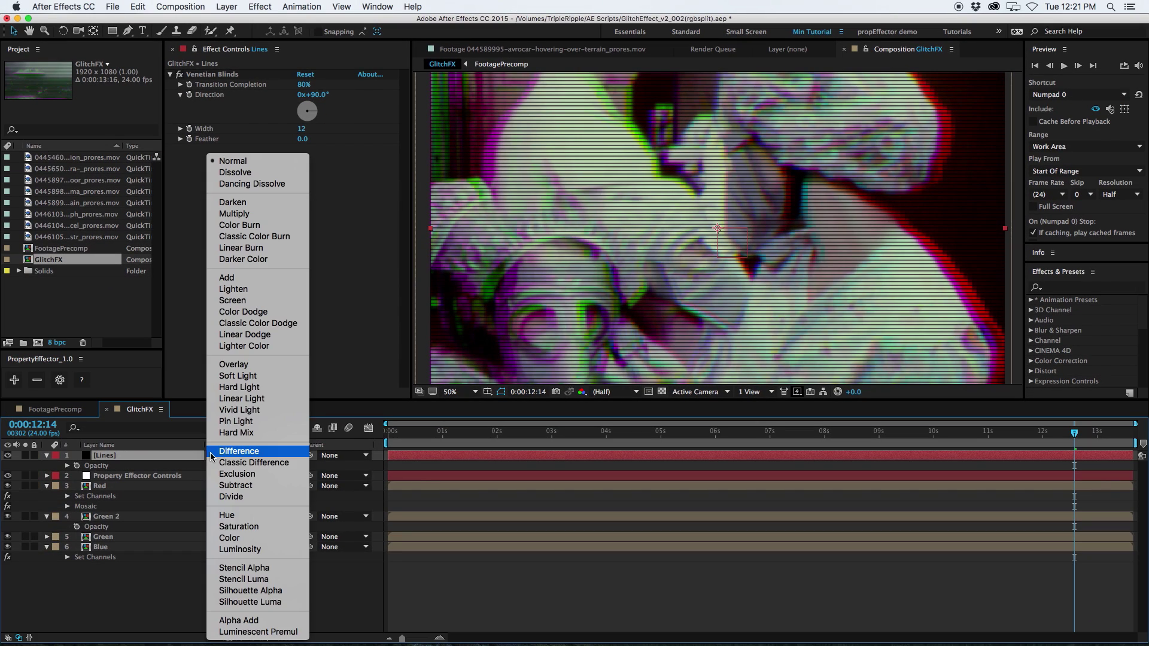
left_click(259, 366)
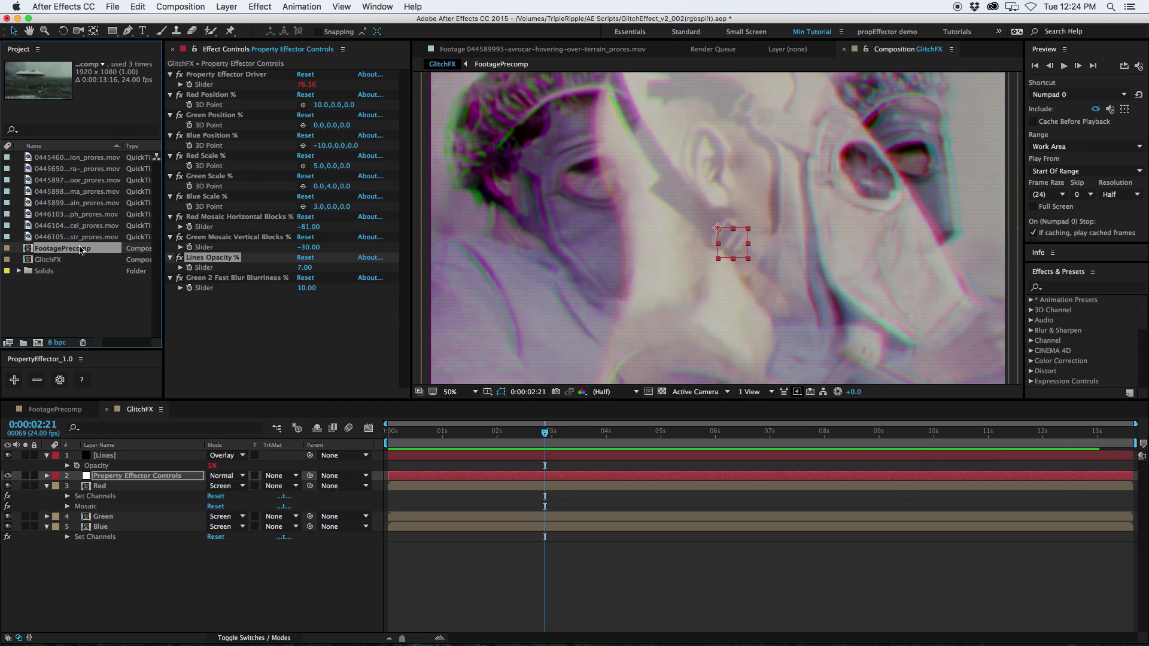
Open FootagePrecomp and drag the astronaut .mov clip in as its top layer.
double_click(91, 248)
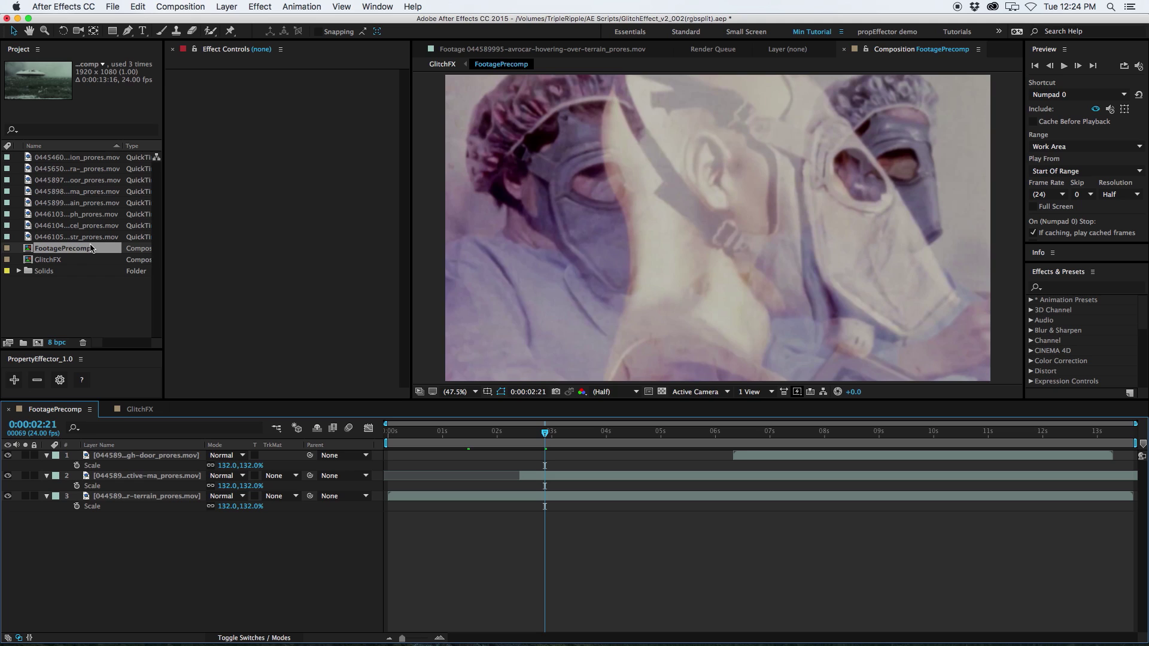
left_click(85, 229)
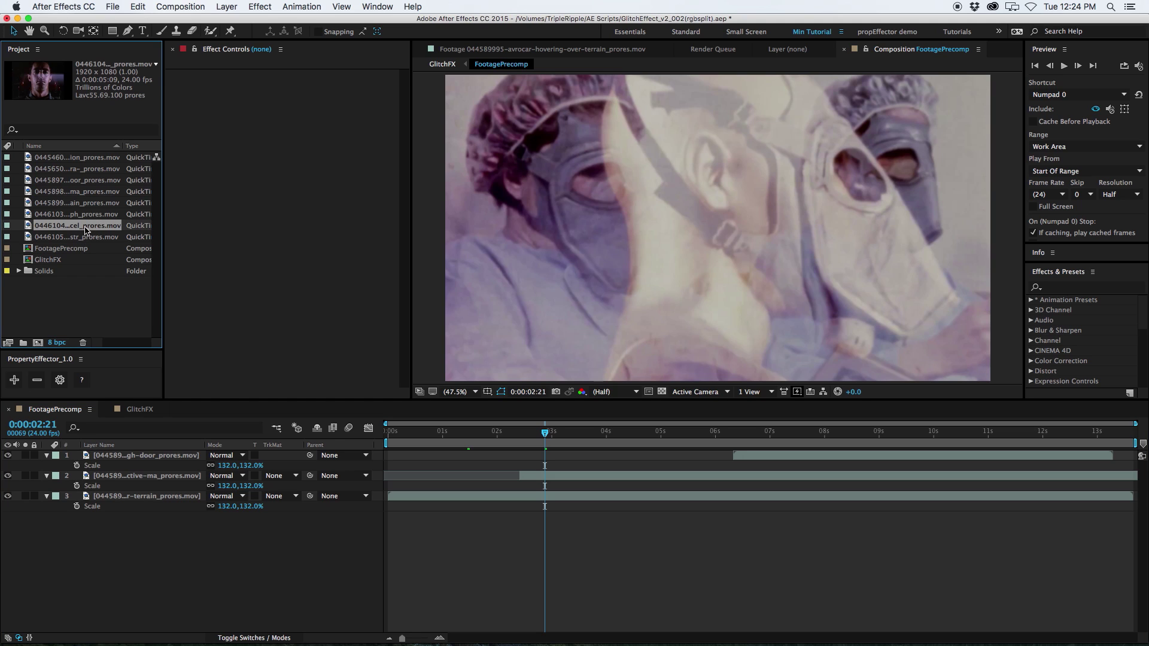
left_click_drag(85, 231, 165, 458)
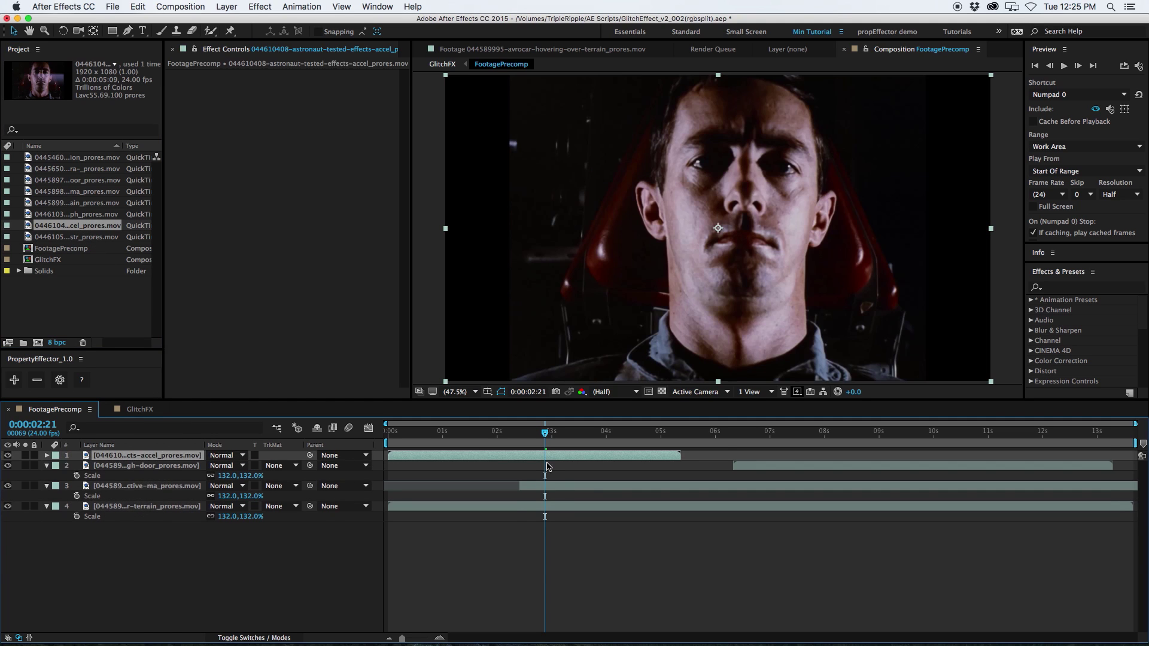